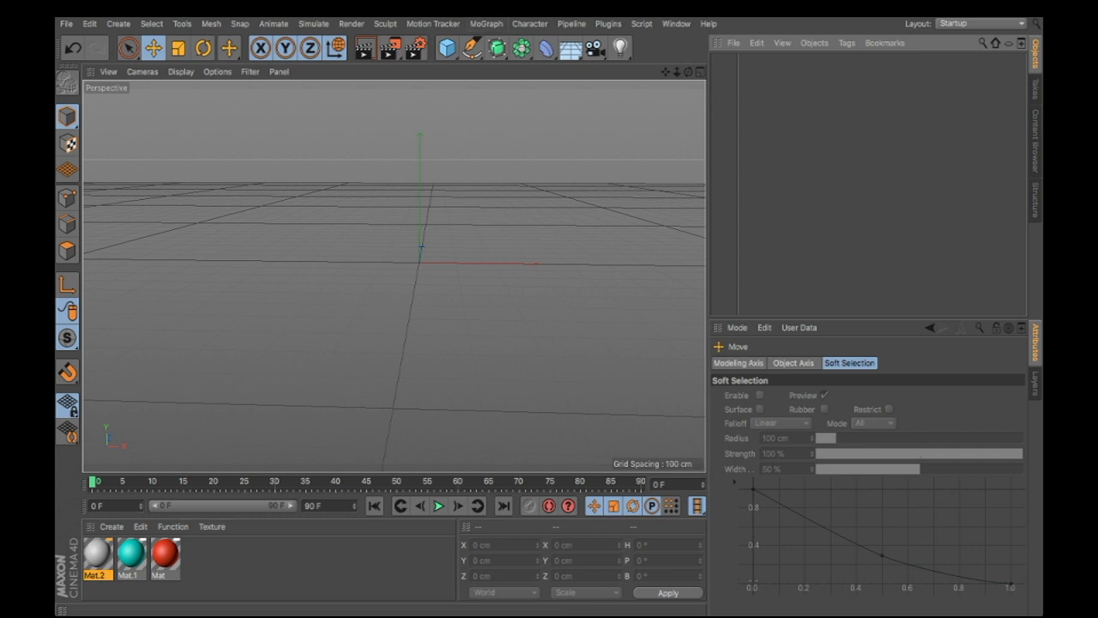
Step: Add a MoText object and set its text to LEGEND
click(486, 24)
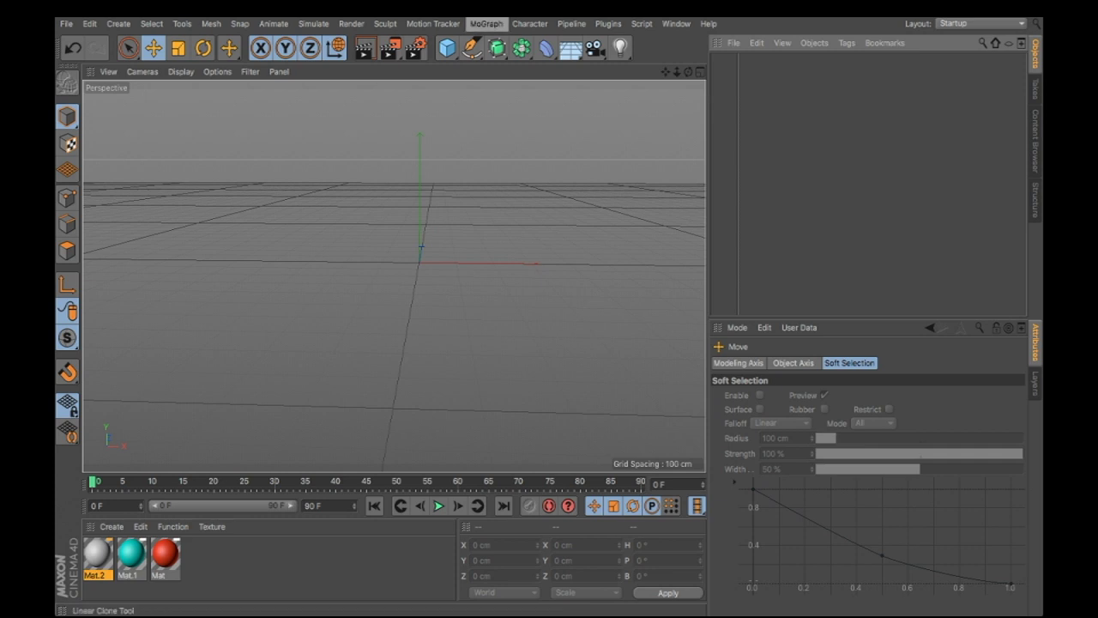
click(510, 208)
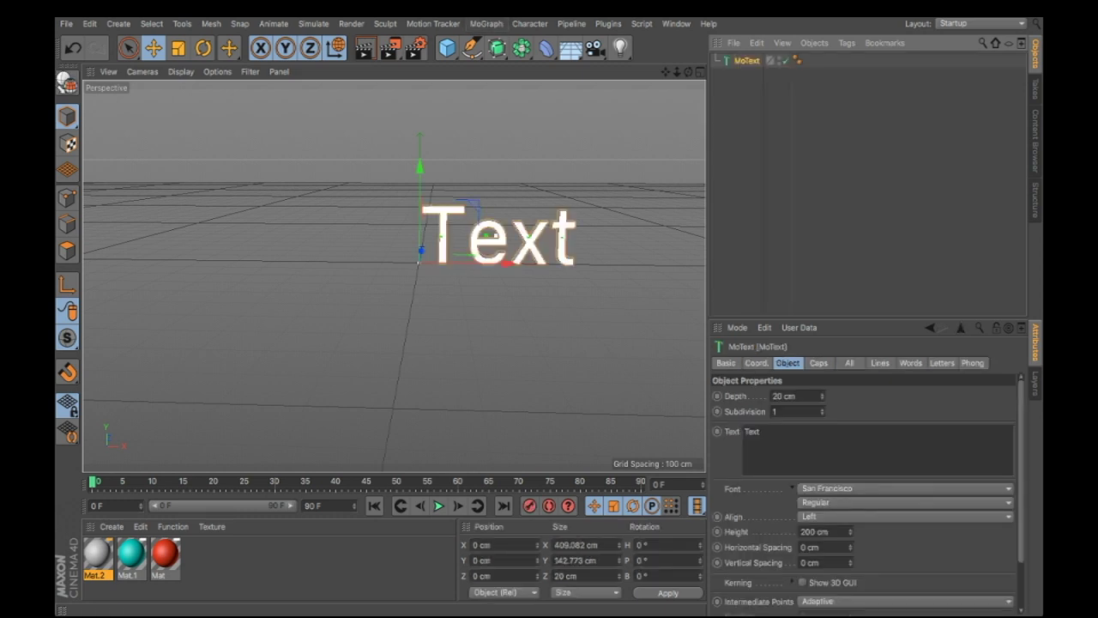
double_click(752, 432)
text(L)
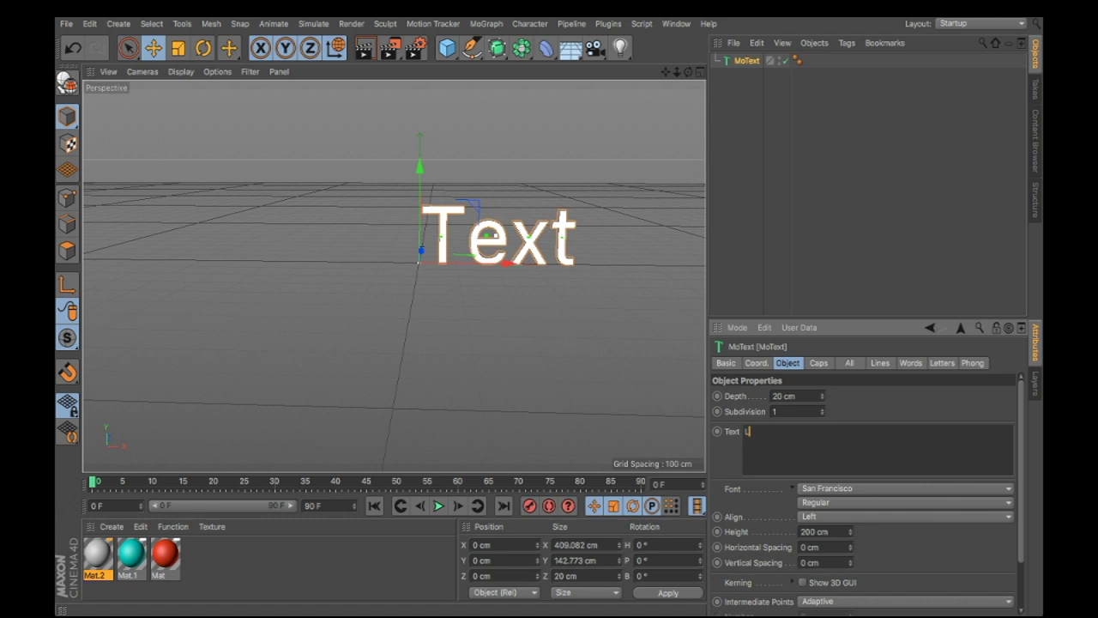
text(EGENDS)
key(BackSpace)
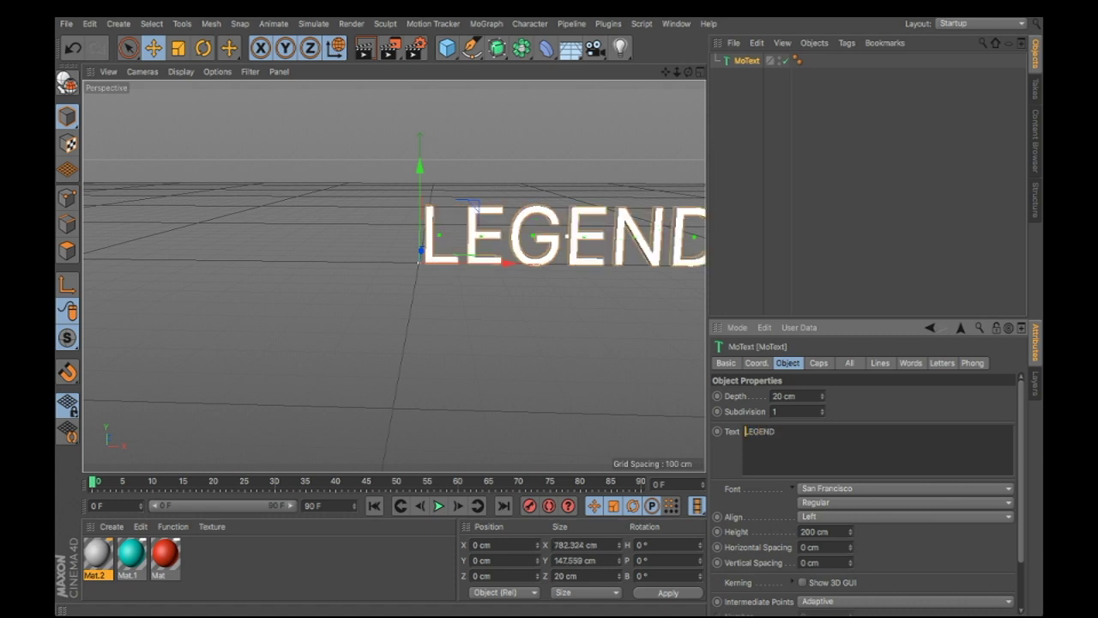
Step: Set the MoText object's depth to 75 cm
double_click(778, 396)
key(BackSpace)
text(80)
key(BackSpace)
key(BackSpace)
text(75)
key(Return)
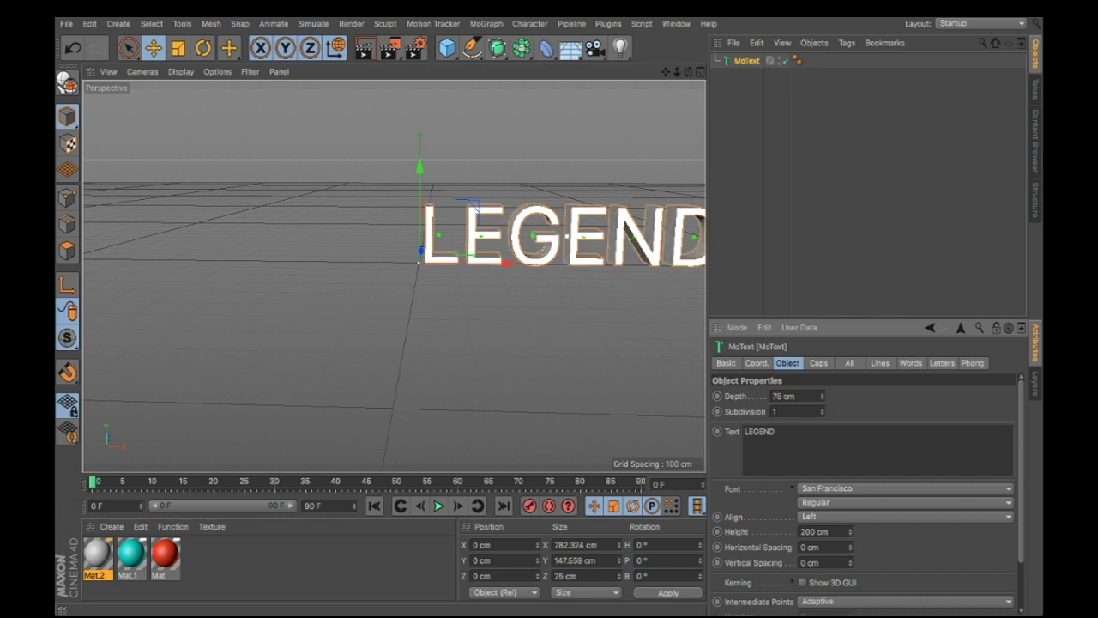
Step: Set the MoText object's depth to 80 cm
key(BackSpace)
key(BackSpace)
text(80)
key(Return)
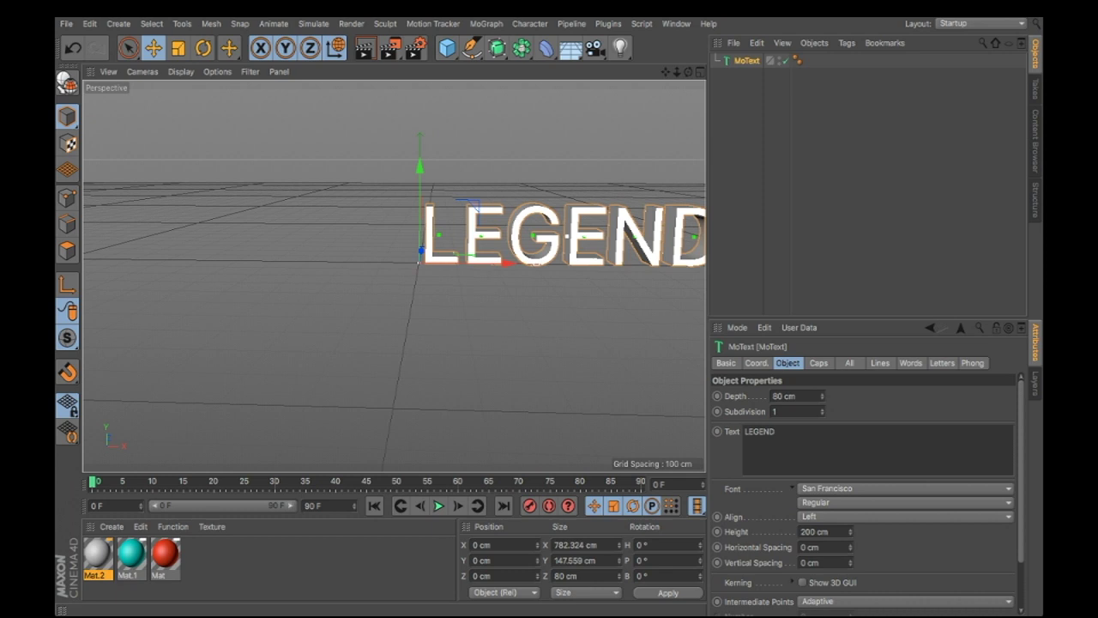
Step: Change the text's font to PRIMETIME and its alignment to Middle
click(903, 488)
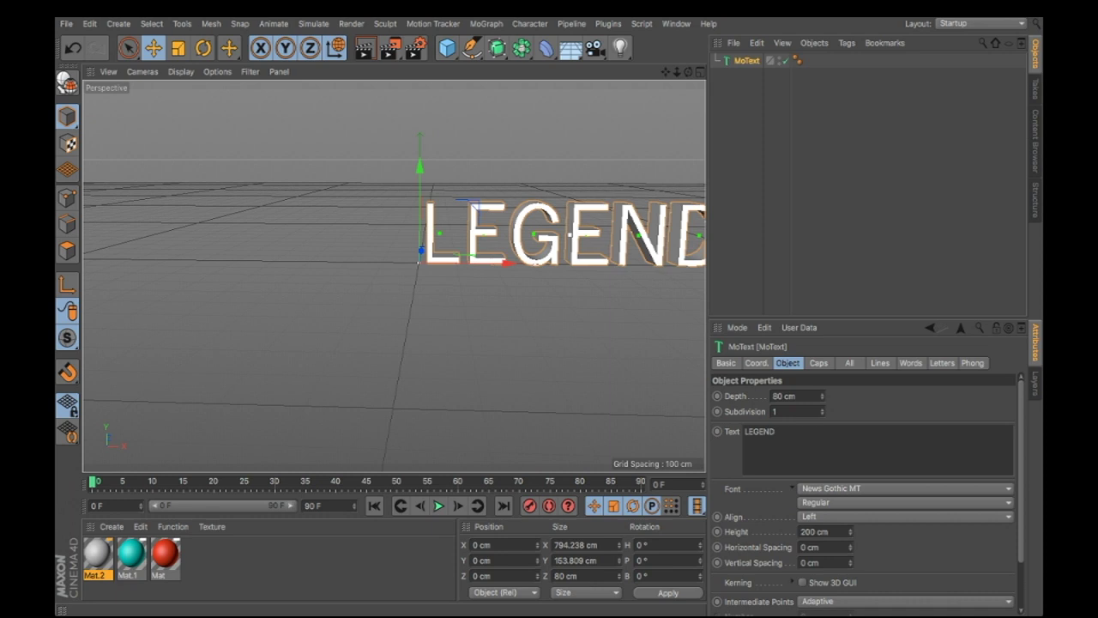
click(905, 488)
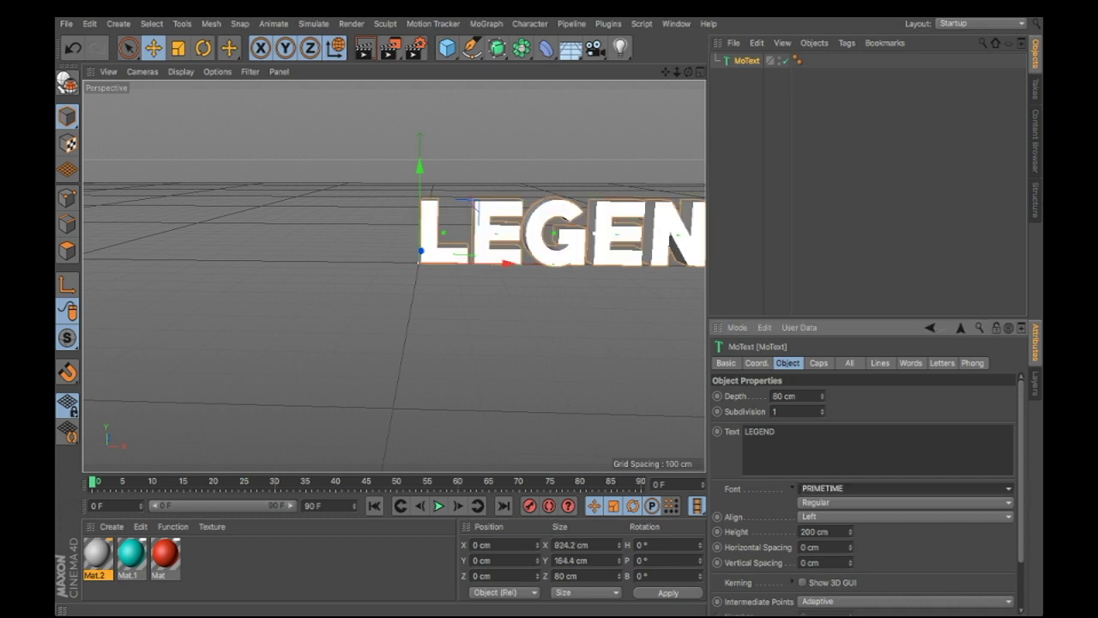
click(818, 532)
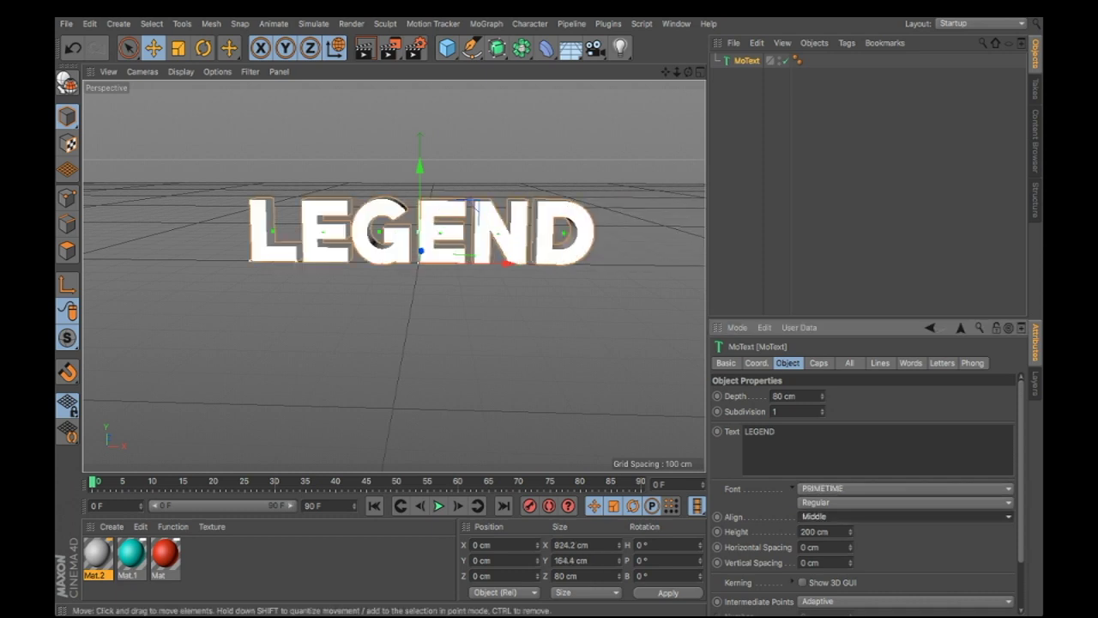
Step: Show all four viewports and make the LEGEND text object editable so that its letters become separate objects
drag(665, 72, 698, 59)
alt+drag(394, 276, 394, 276)
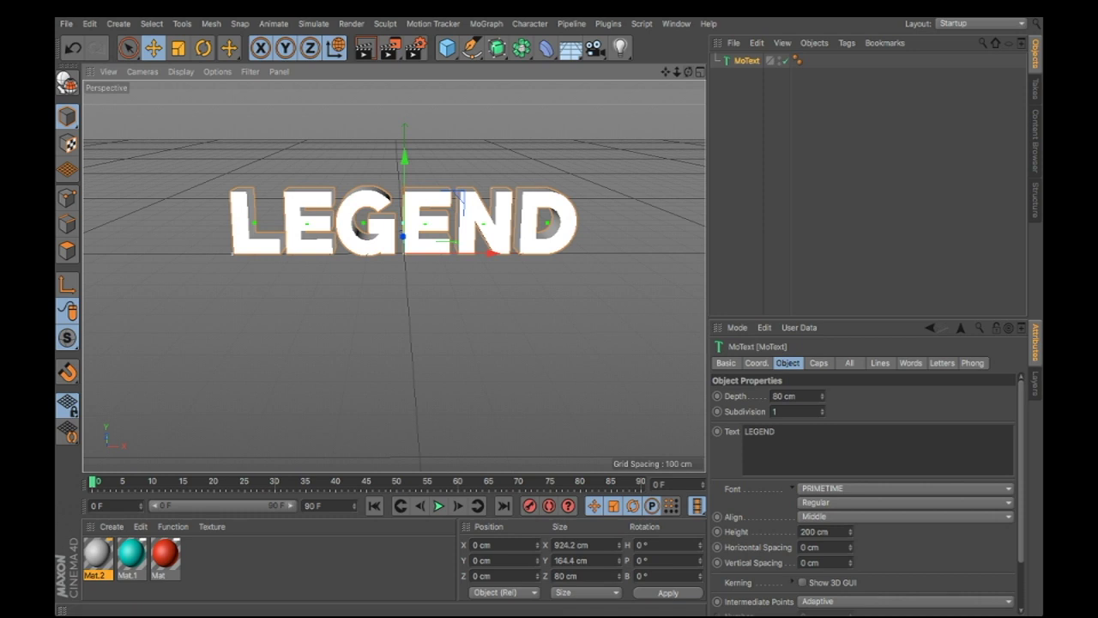
click(700, 71)
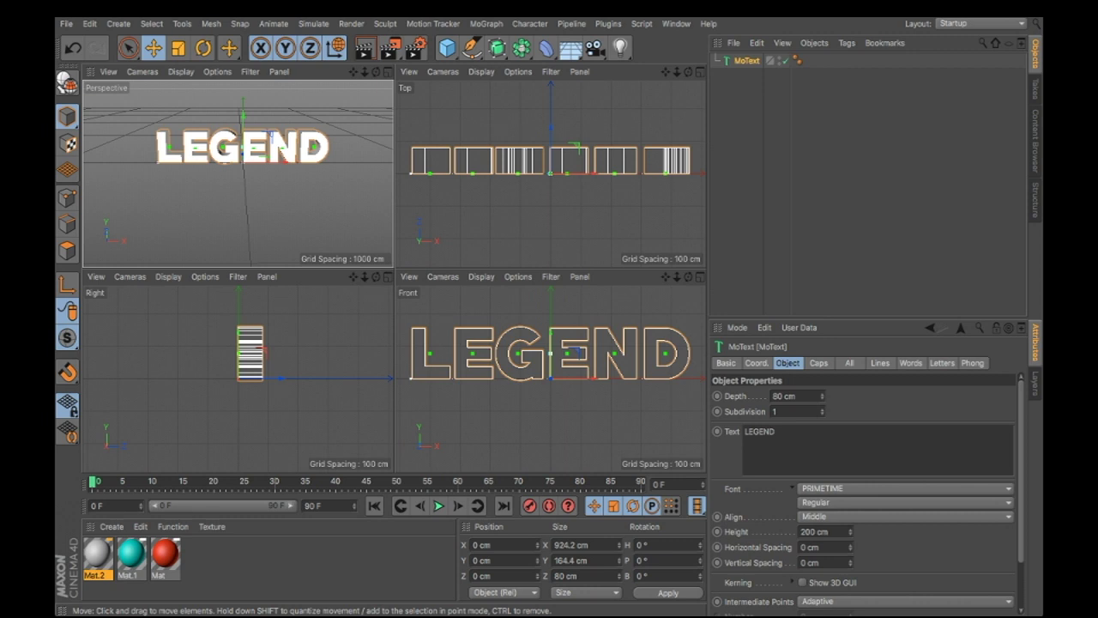
key(F2)
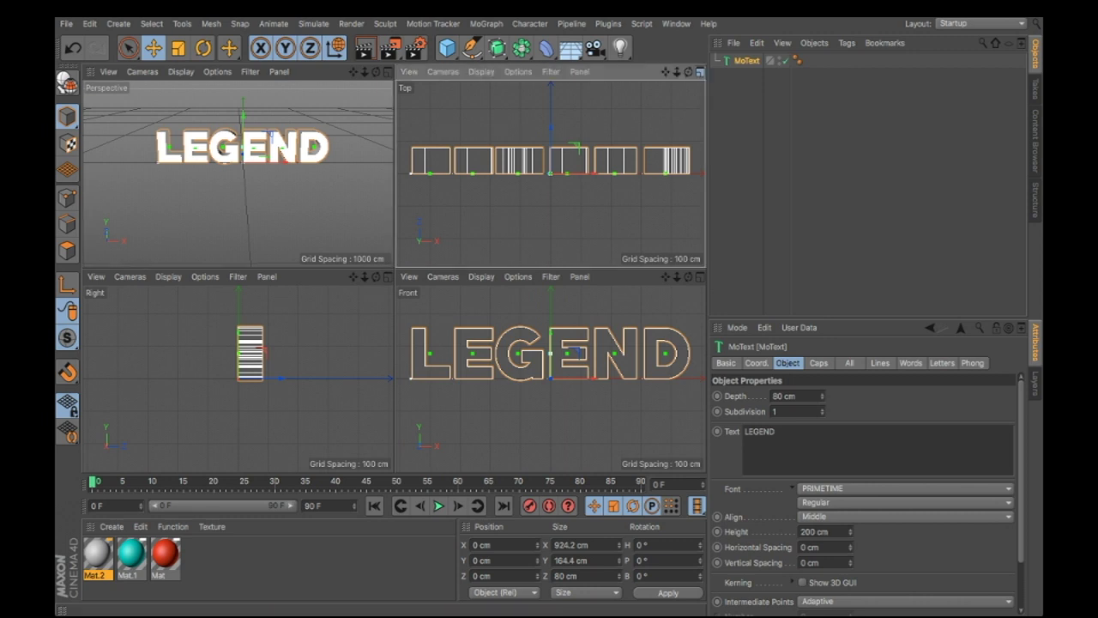
key(F5)
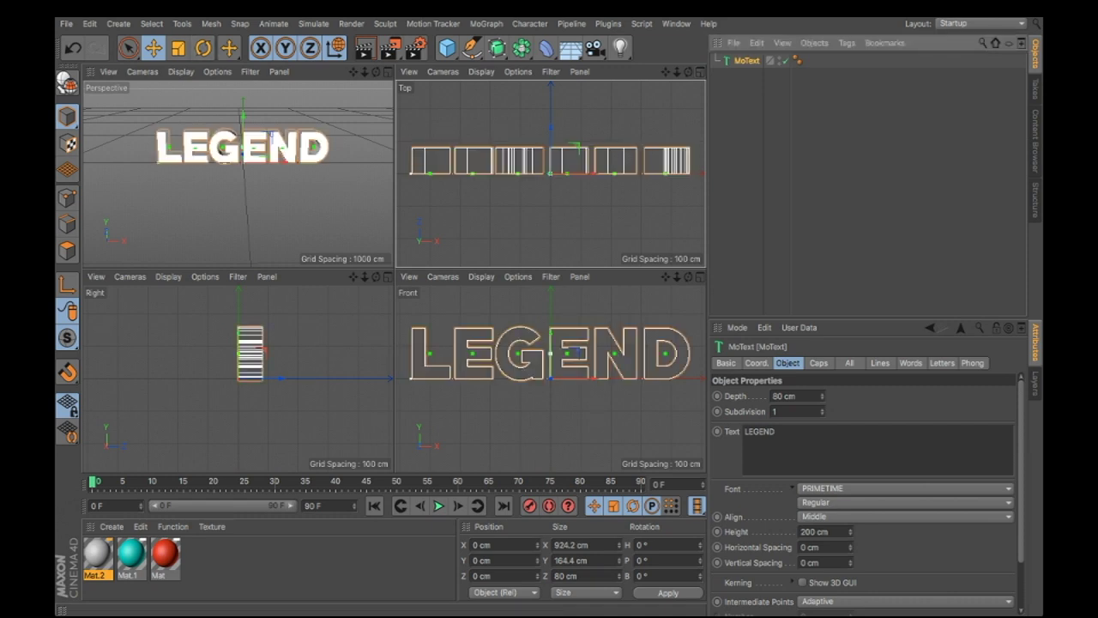
key(c)
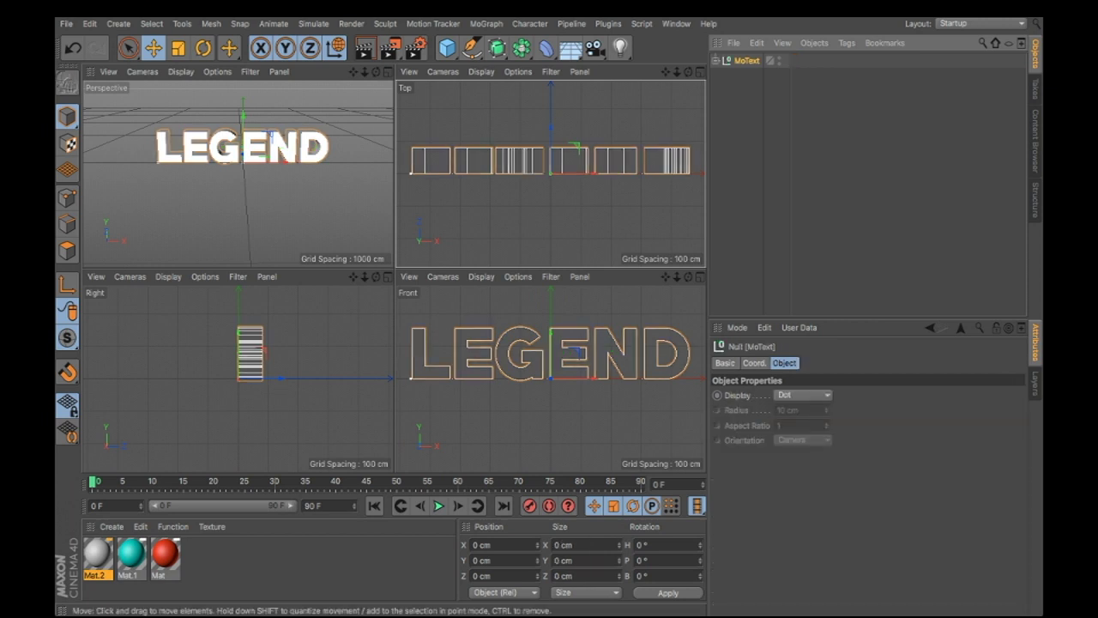
Step: Check the individual letters of LEGEND by selecting them one after another in the perspective view
click(169, 148)
click(197, 148)
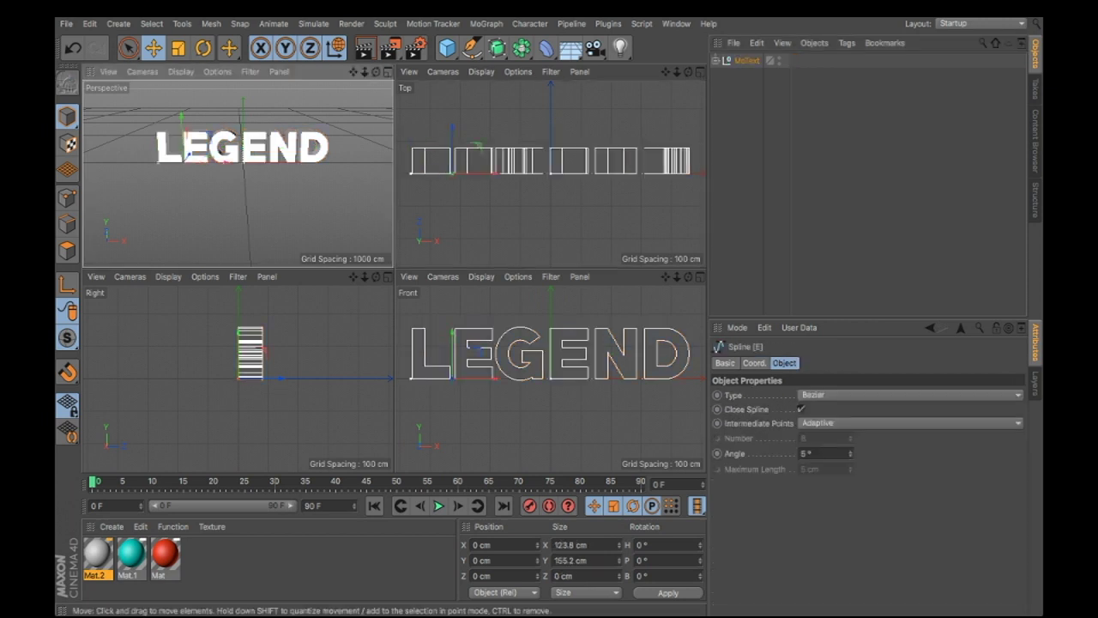
click(224, 149)
click(254, 149)
click(283, 148)
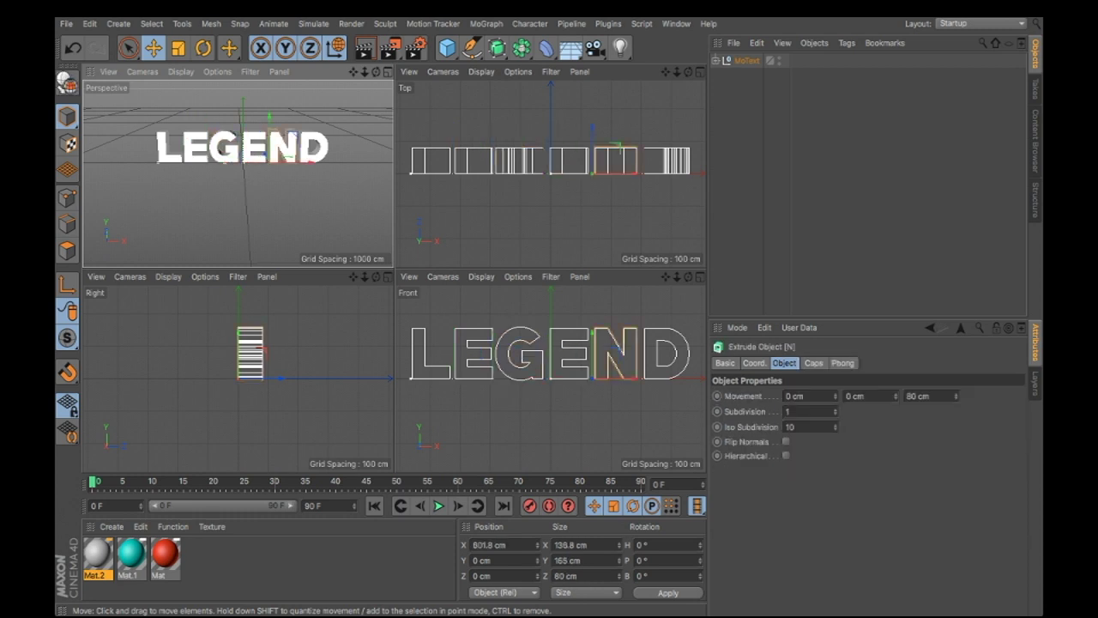
click(313, 148)
Step: Try to rotate the letter L freely in the perspective view
click(169, 148)
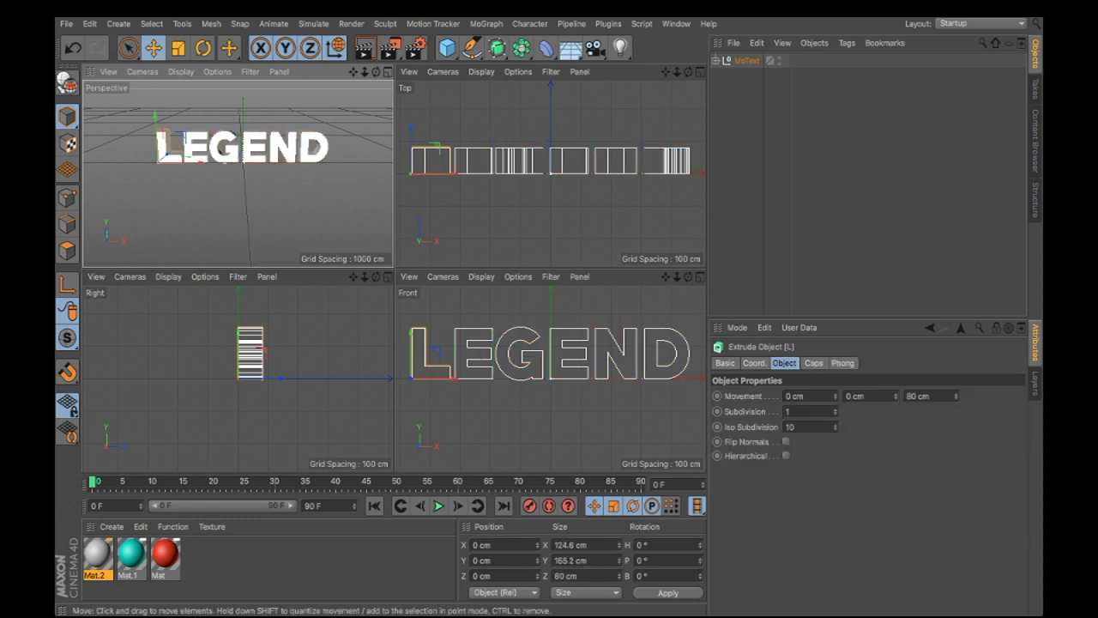
scroll(164, 167, up, 5)
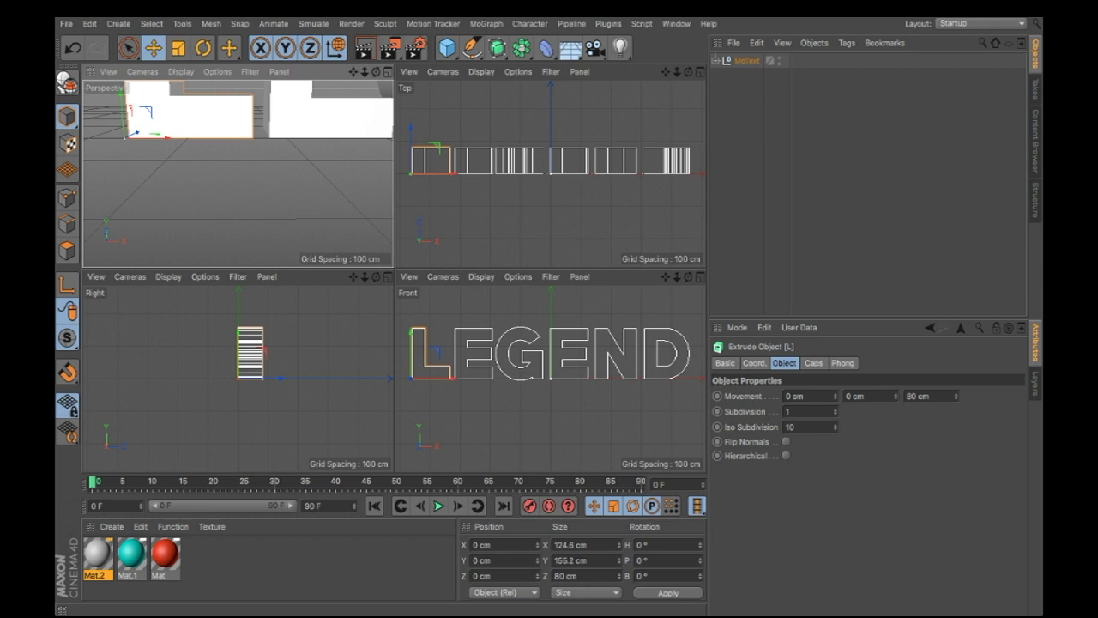
drag(353, 71, 339, 196)
scroll(306, 159, down, 4)
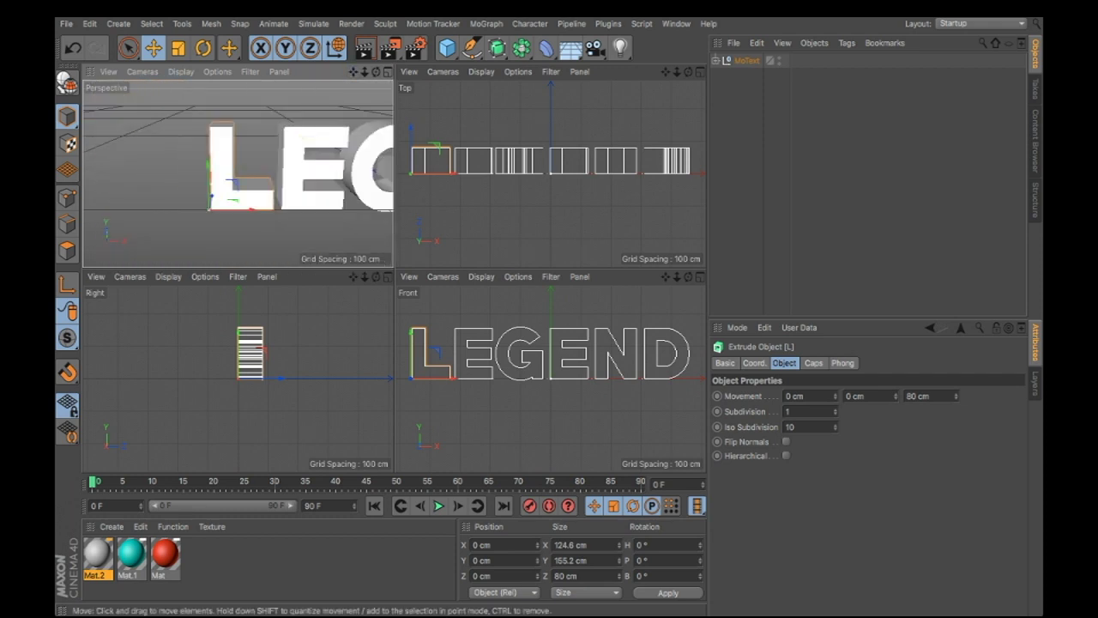
drag(352, 71, 281, 74)
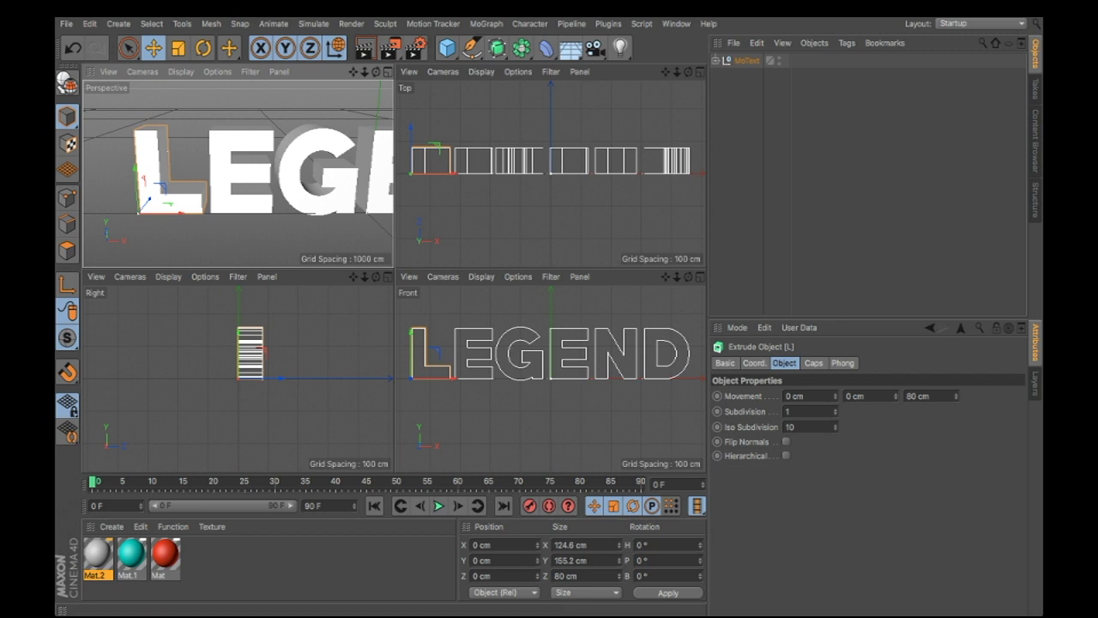
key(r)
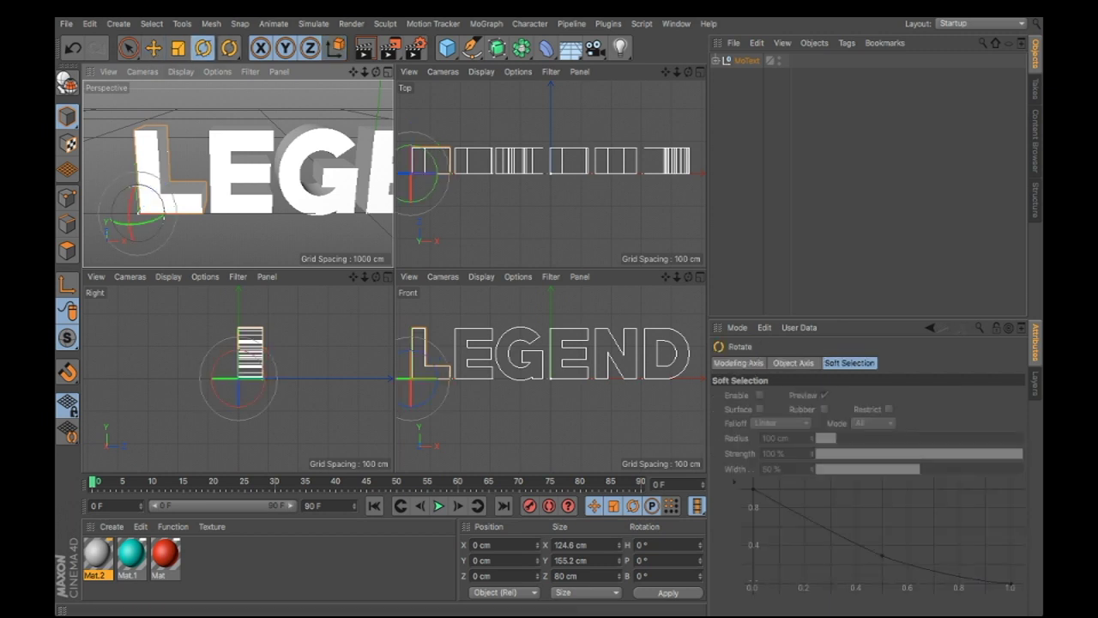
drag(157, 194, 136, 200)
scroll(180, 204, down, 4)
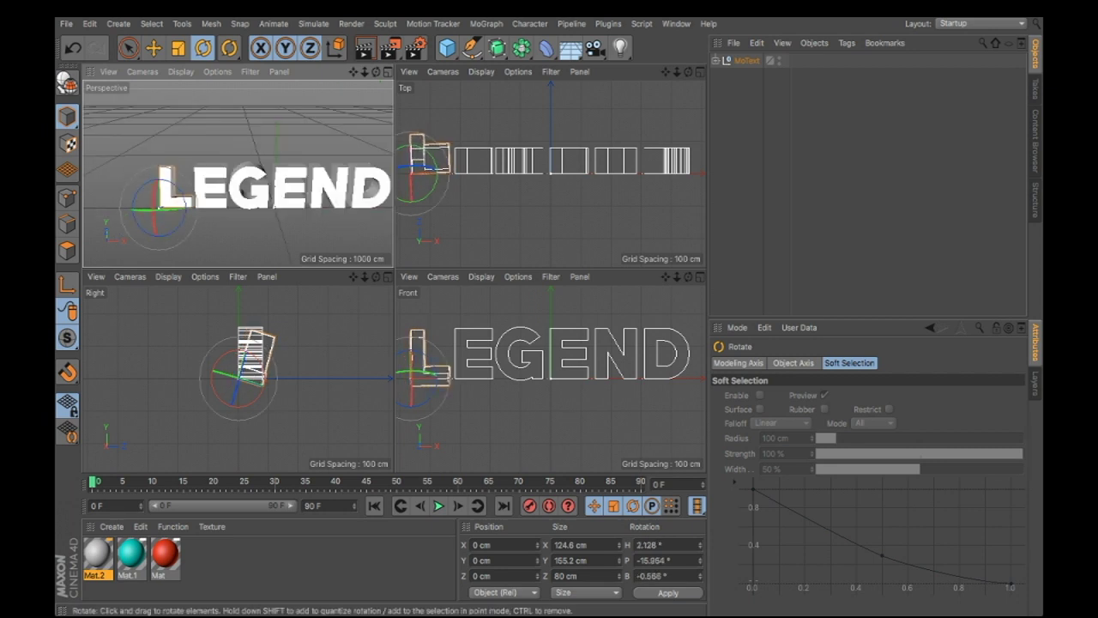
Step: Undo the trial rotations of the letter L
key(super+z)
key(super+z)
key(super+z)
key(super+z)
key(super+z)
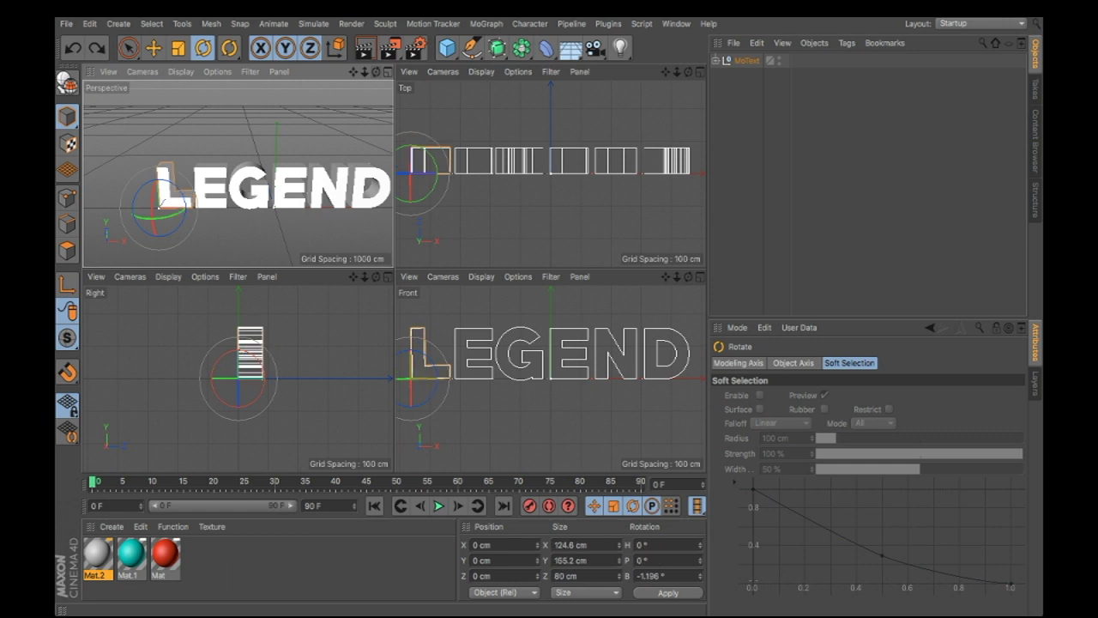
key(ctrl+z)
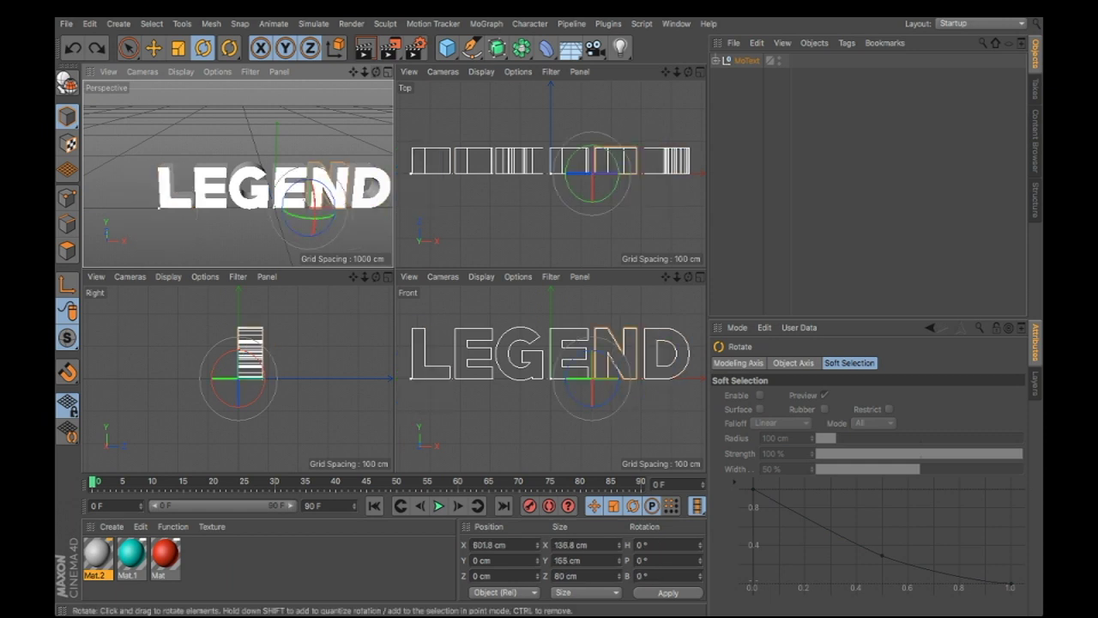
Step: Rotate the letter L to about H -11.6°, P 2.4° and B -11.4°
click(167, 192)
mouse_move(376, 72)
mouse_down()
mouse_move(373, 53)
mouse_move(367, 73)
mouse_up()
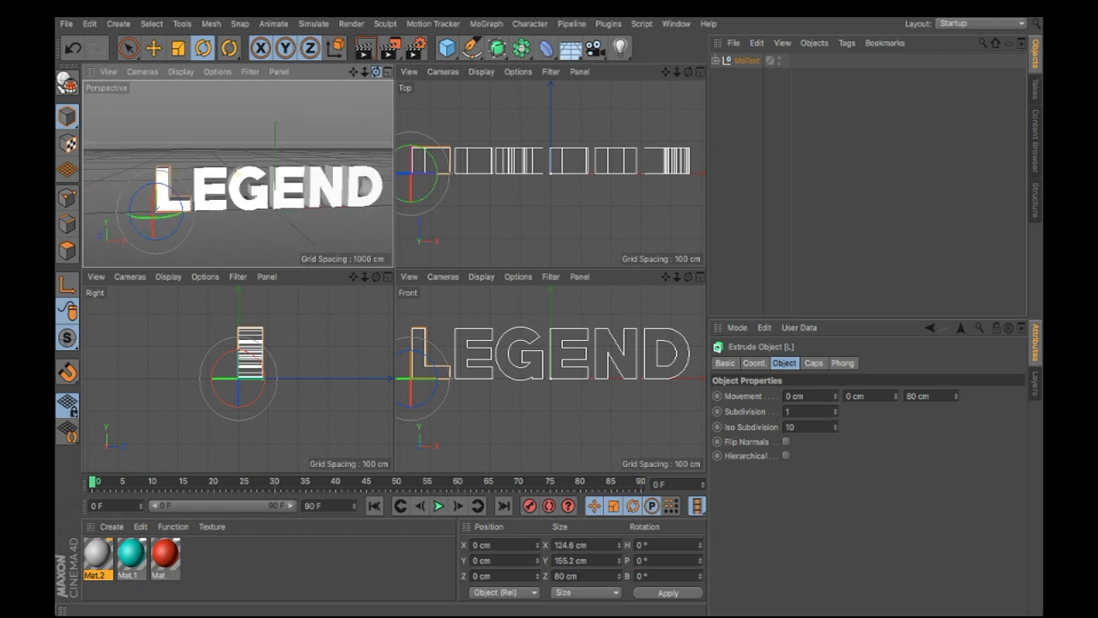
drag(170, 189, 158, 219)
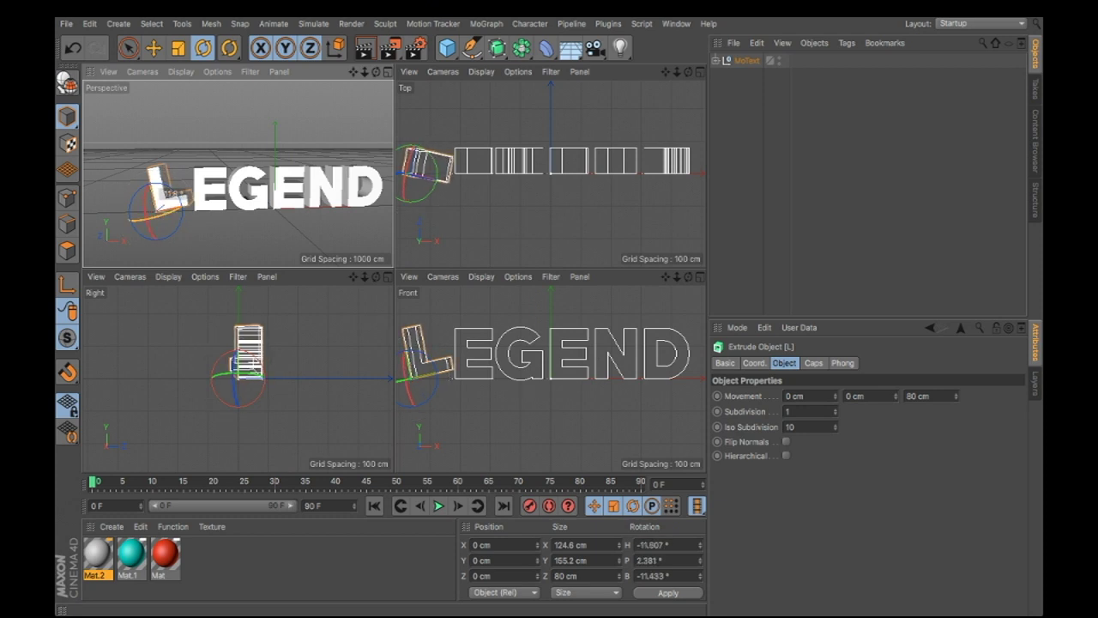
Step: Move the tilted L to about X 58 cm, Y -27 cm, Z -43 cm, in front of the first E, and deselect it
click(153, 48)
drag(155, 166, 157, 175)
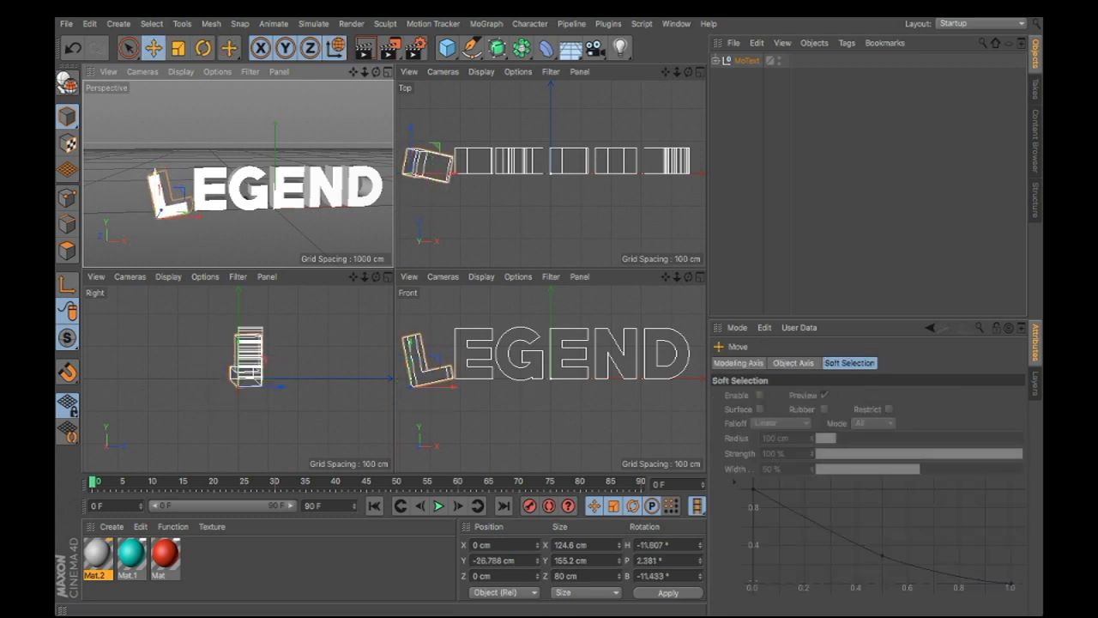
drag(198, 216, 205, 218)
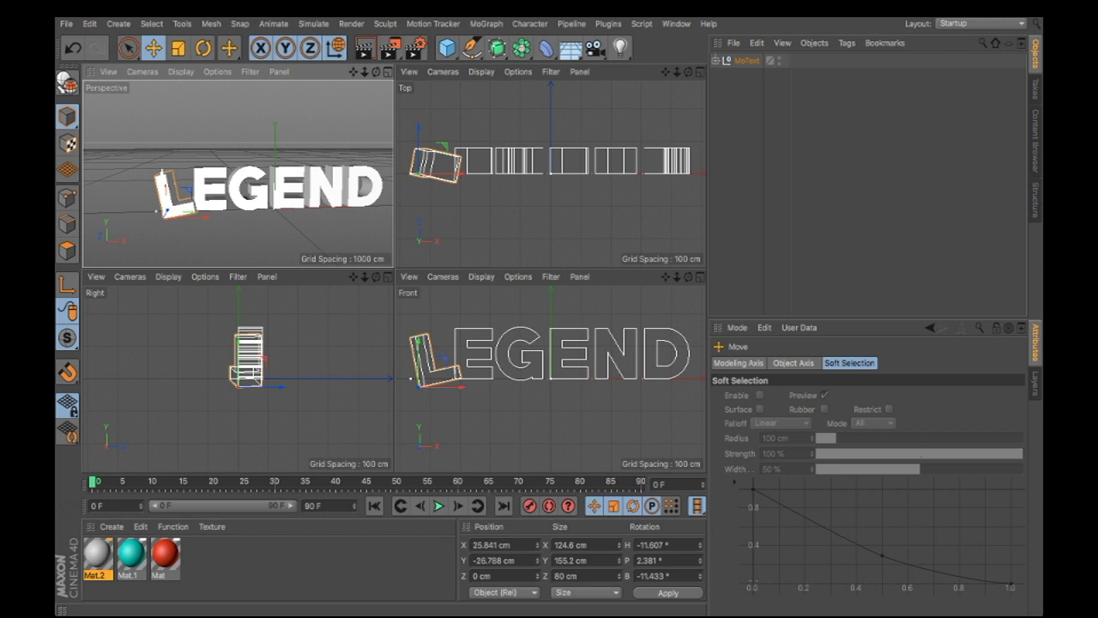
drag(418, 130, 419, 149)
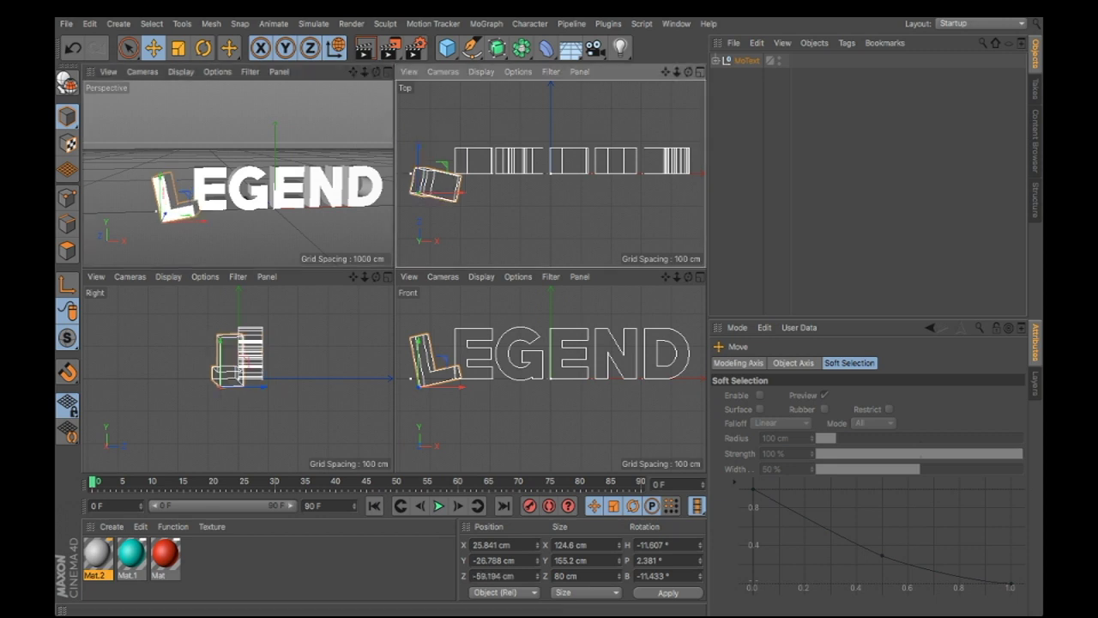
drag(461, 192, 473, 192)
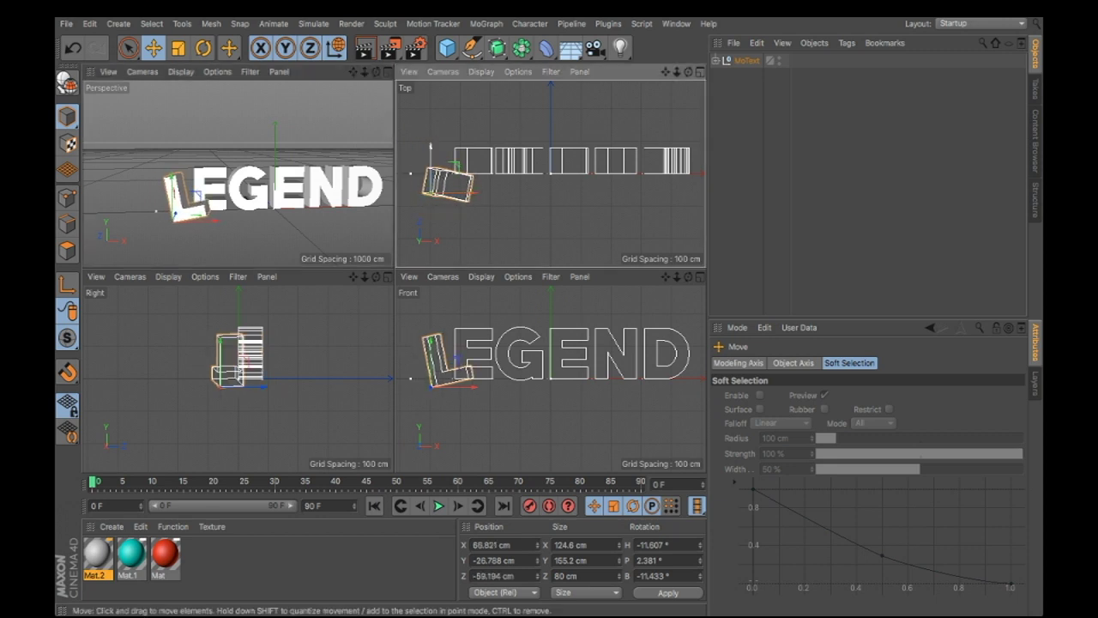
drag(431, 147, 430, 142)
drag(473, 187, 469, 187)
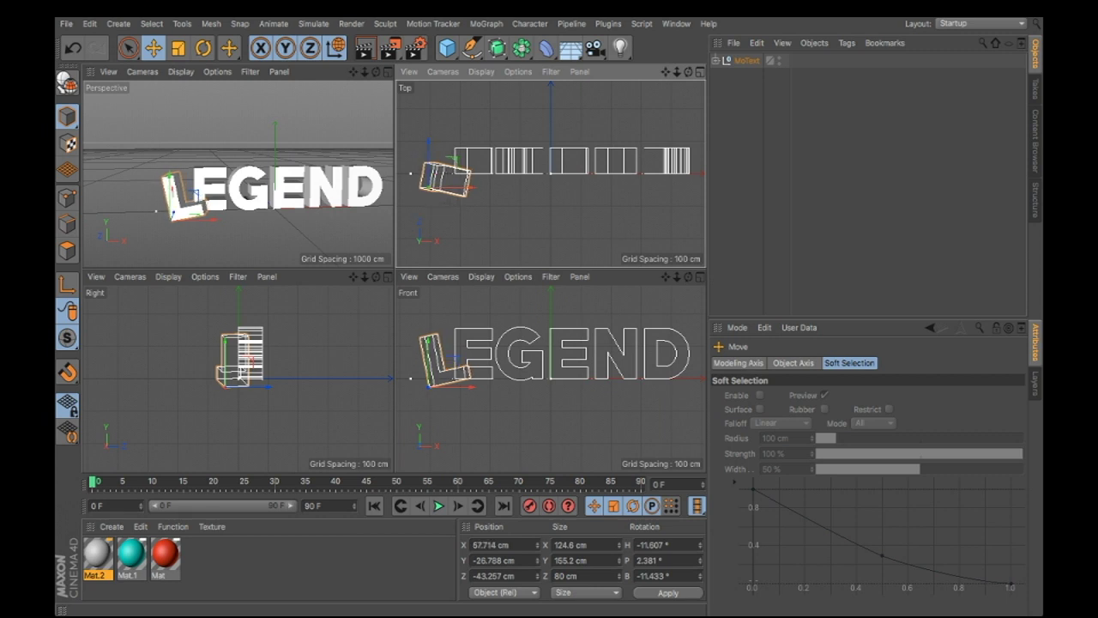
click(446, 116)
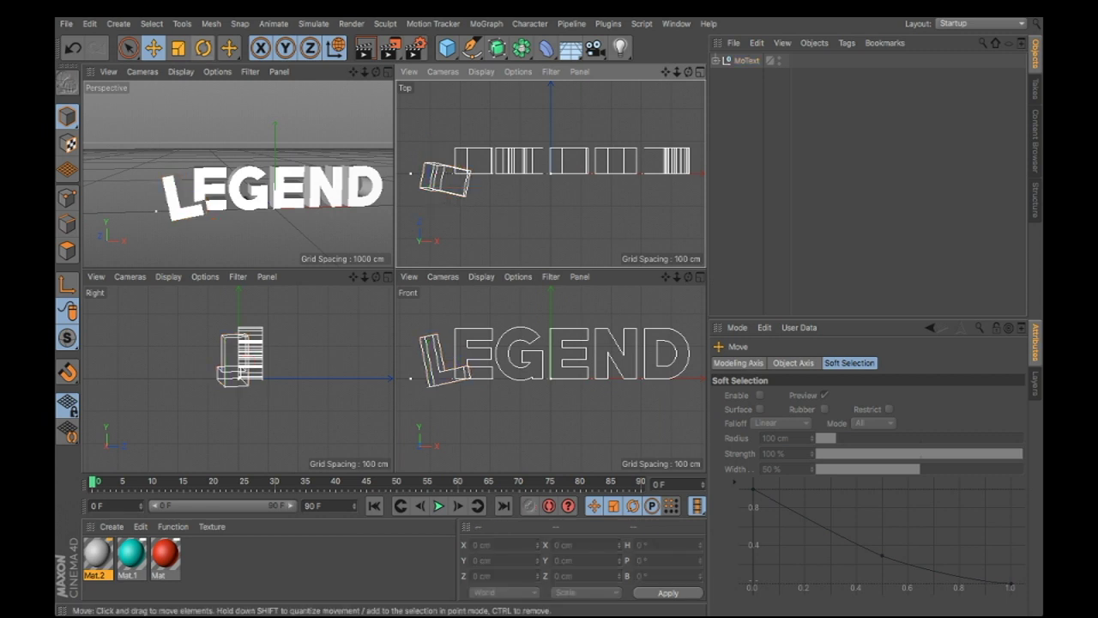
Step: Rotate the first letter E to about H 12.8°, P 1.7° and B 19.1°
click(208, 187)
click(203, 48)
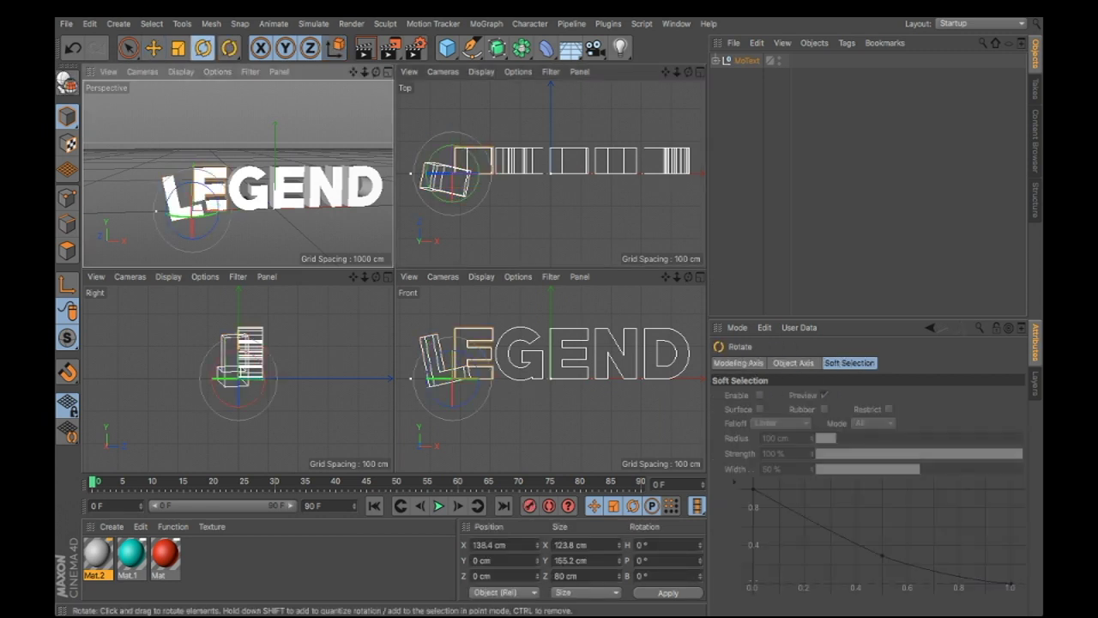
drag(196, 217, 210, 207)
Step: Move the tilted first E to about X 107 cm and Z 16 cm, close behind the L, and raise it slightly
click(154, 49)
mouse_move(490, 174)
mouse_down()
mouse_move(475, 168)
mouse_move(484, 169)
mouse_up()
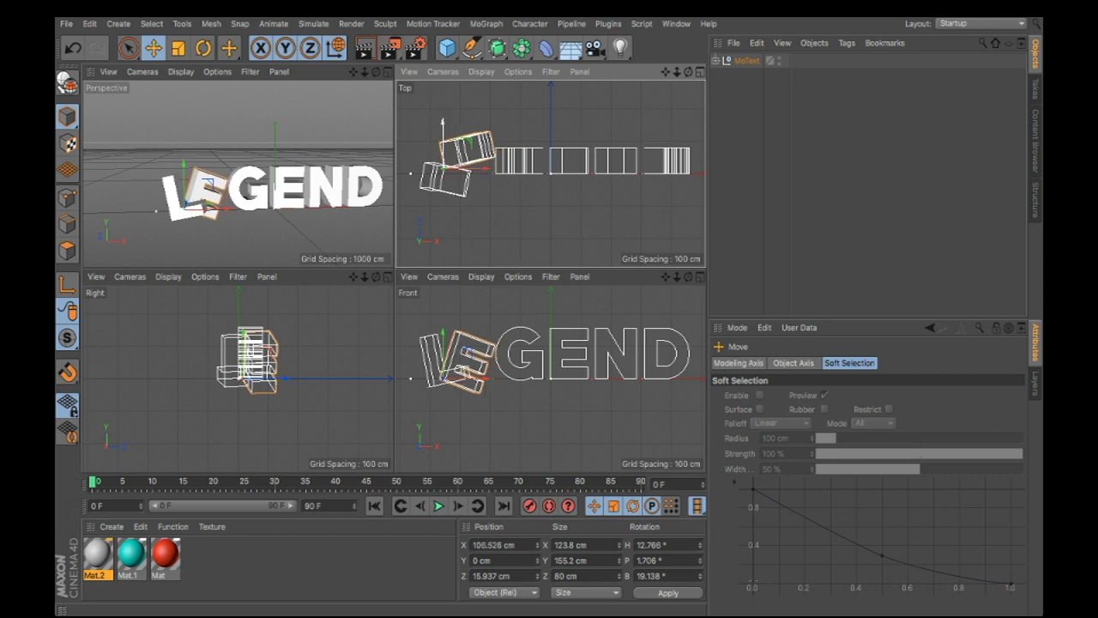
mouse_move(184, 182)
mouse_down()
mouse_move(181, 216)
mouse_move(184, 179)
mouse_up()
Step: Rotate the letter G to about H -7.2°, P 3.3° and B -21.6°
click(243, 190)
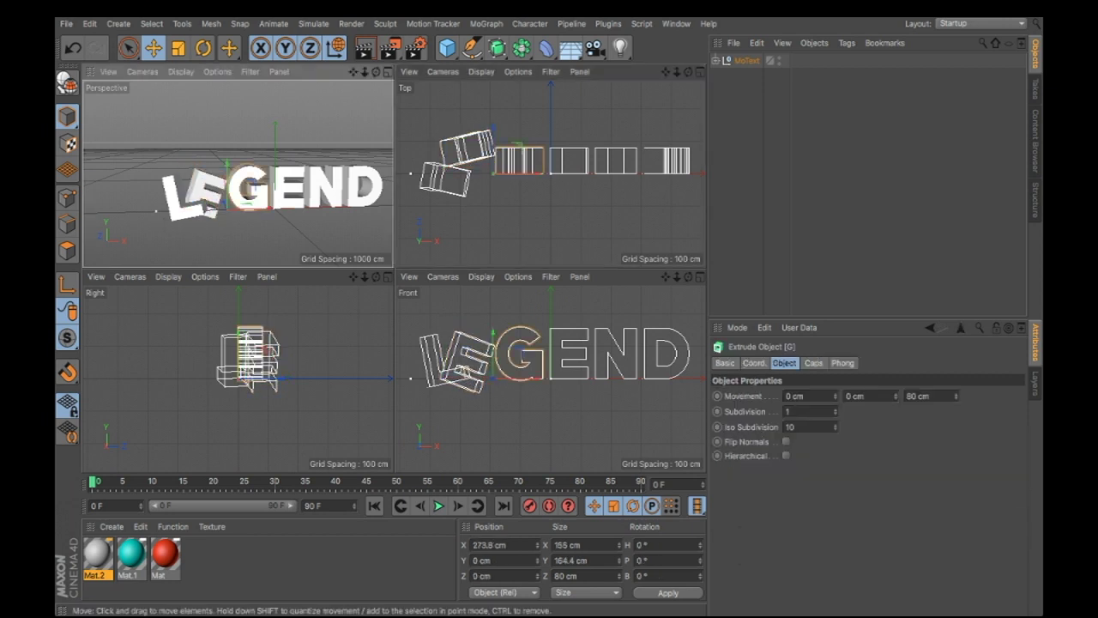
click(203, 48)
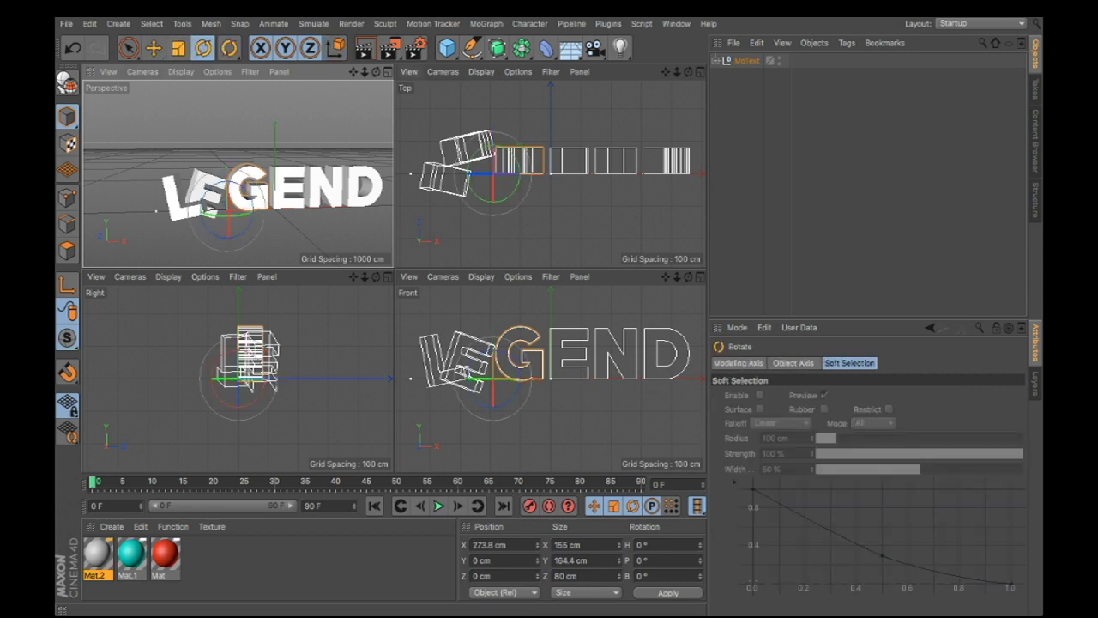
drag(375, 73, 360, 71)
mouse_move(247, 189)
mouse_down()
mouse_move(238, 182)
mouse_move(225, 198)
mouse_move(247, 184)
mouse_up()
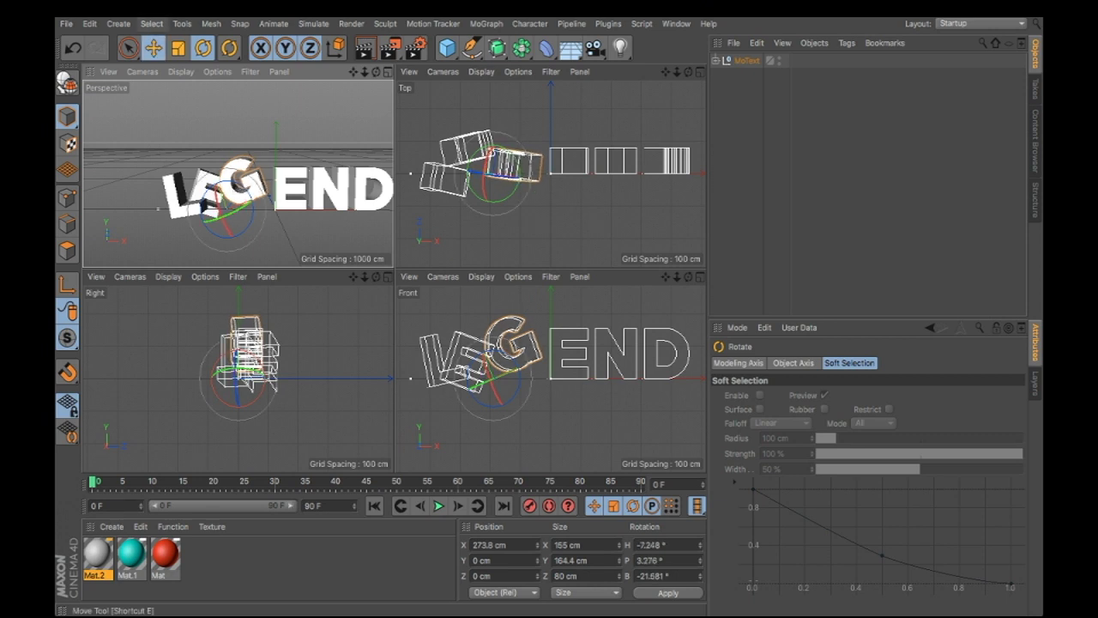
Step: Move the tilted G to about X 290 cm, Y -48 cm, Z -36 cm, beside the first E, and raise that E slightly
click(154, 49)
drag(493, 130, 493, 143)
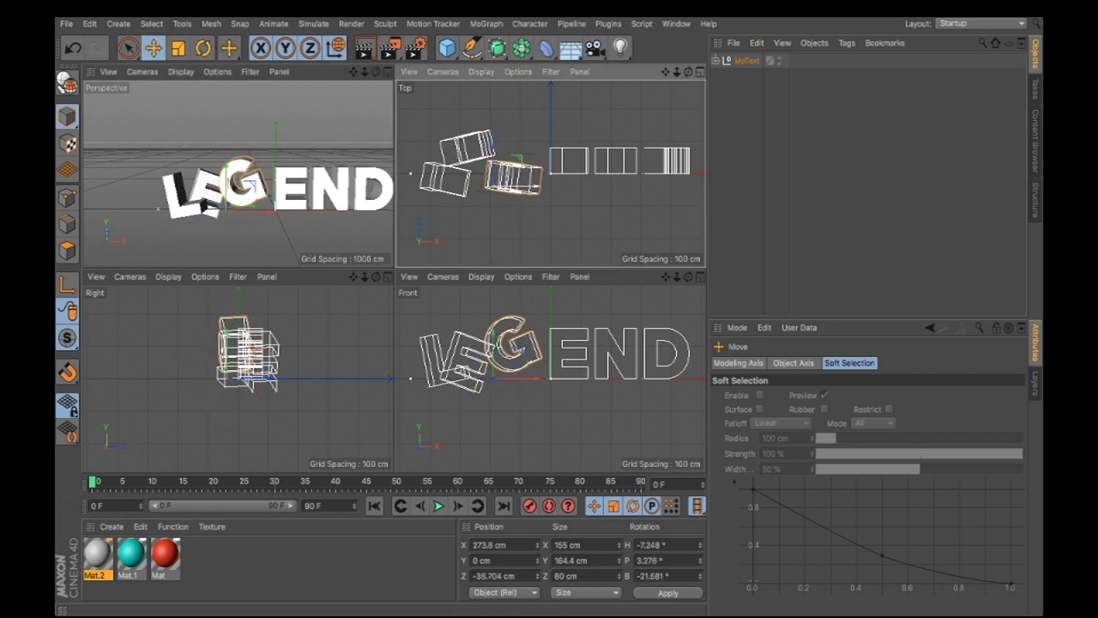
mouse_move(226, 168)
mouse_down()
mouse_move(226, 191)
mouse_move(226, 182)
mouse_up()
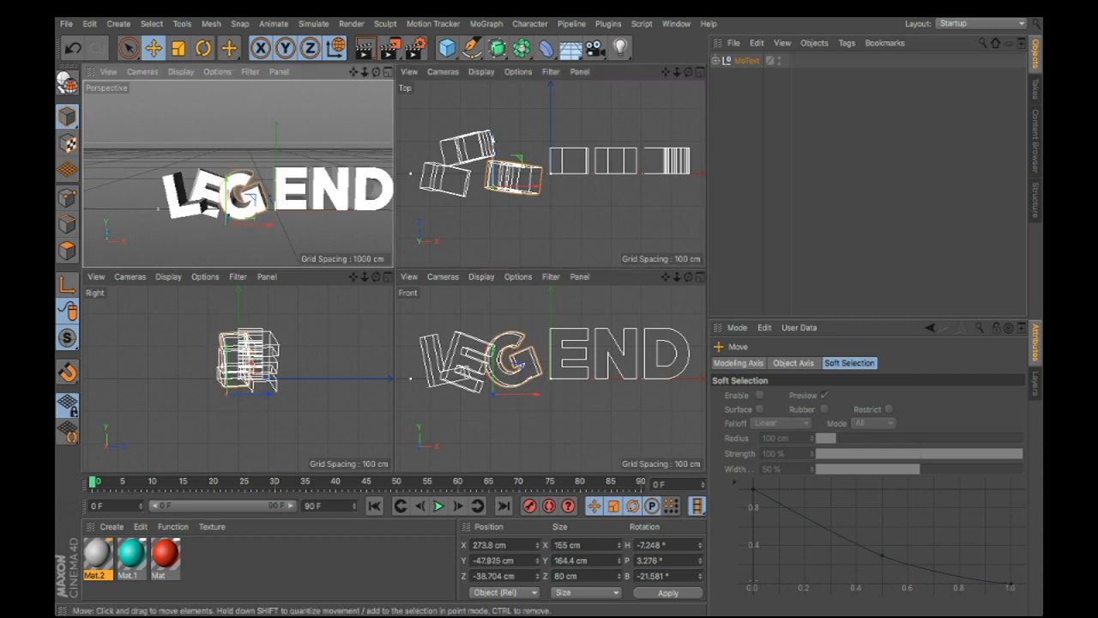
mouse_move(493, 144)
mouse_down()
mouse_move(494, 93)
mouse_move(502, 140)
mouse_move(518, 140)
mouse_move(495, 140)
mouse_move(510, 139)
mouse_up()
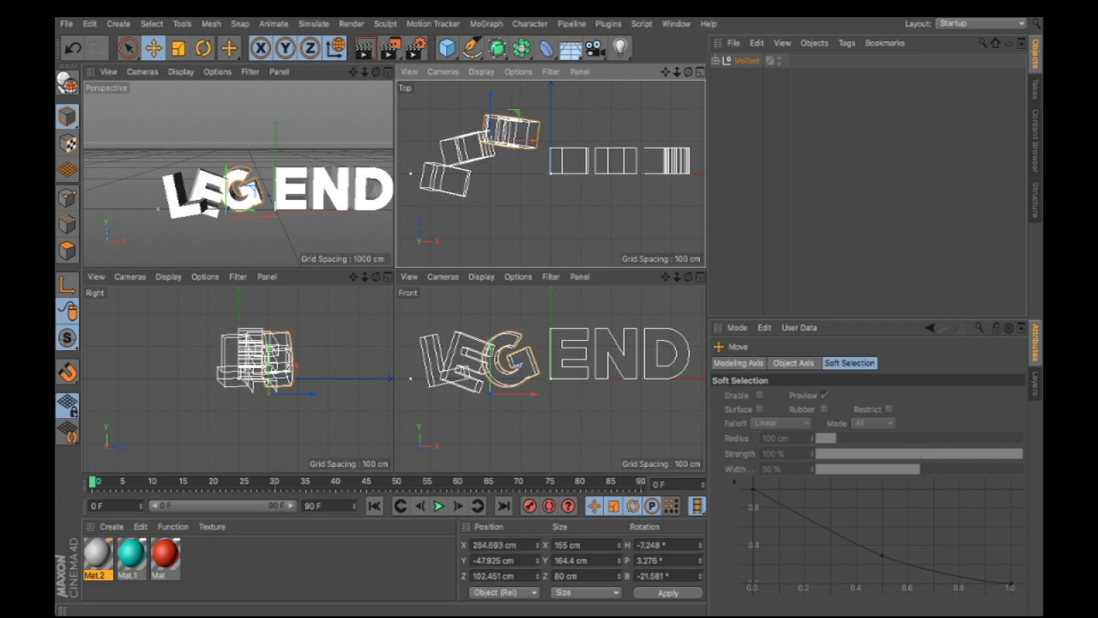
drag(376, 72, 376, 62)
drag(375, 72, 351, 63)
drag(490, 95, 490, 109)
drag(498, 153, 505, 182)
drag(376, 71, 376, 60)
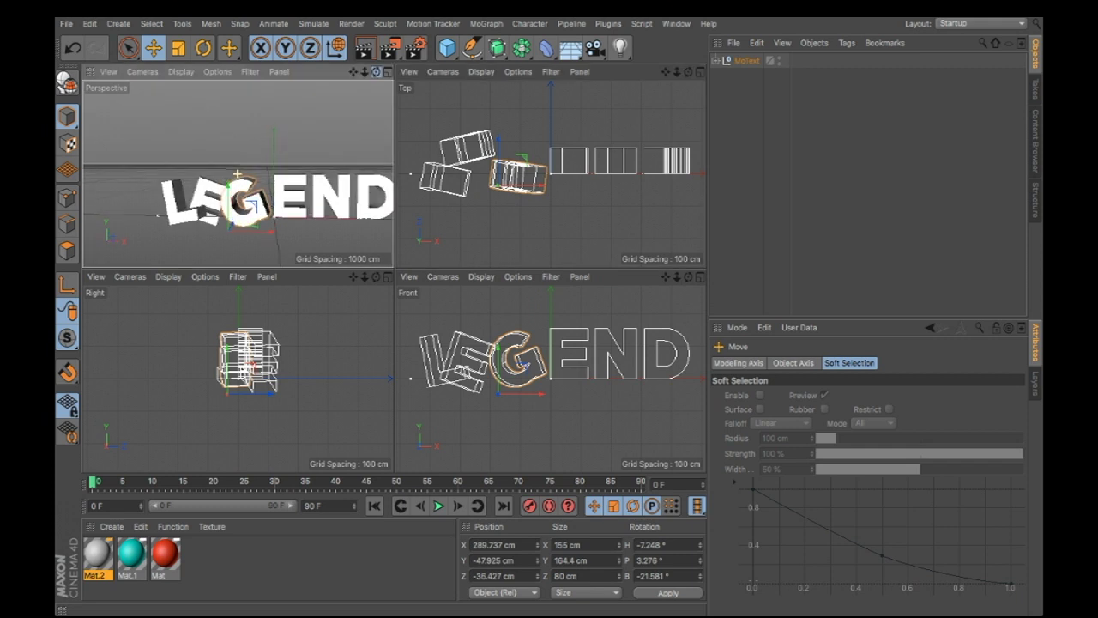
click(468, 148)
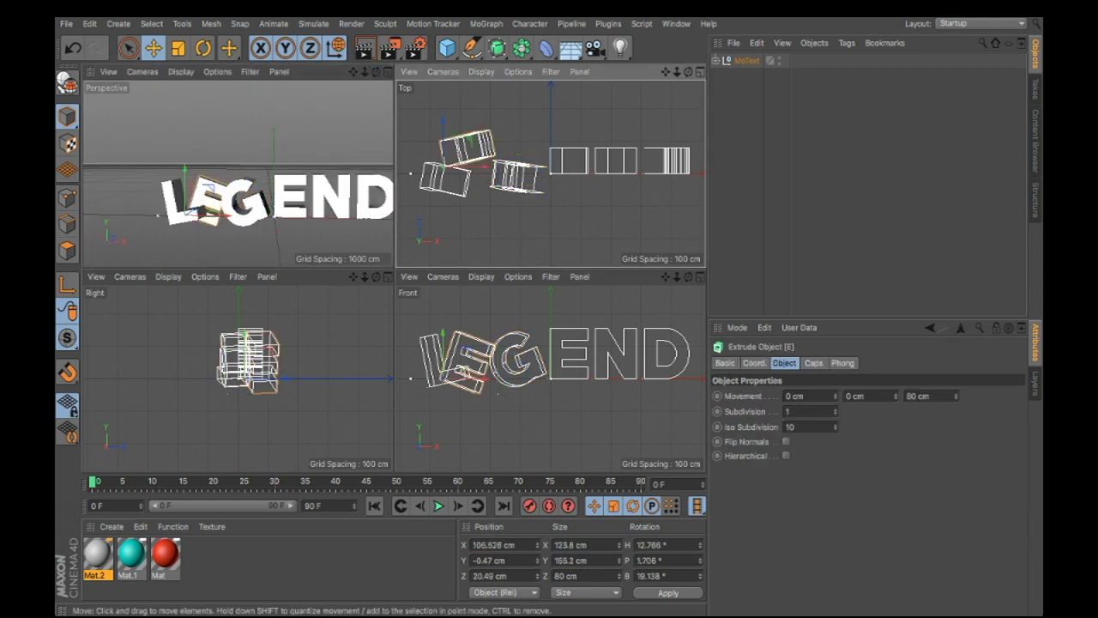
drag(184, 170, 185, 165)
Step: Rotate the second letter E to a bank angle of about 14.3°
click(570, 160)
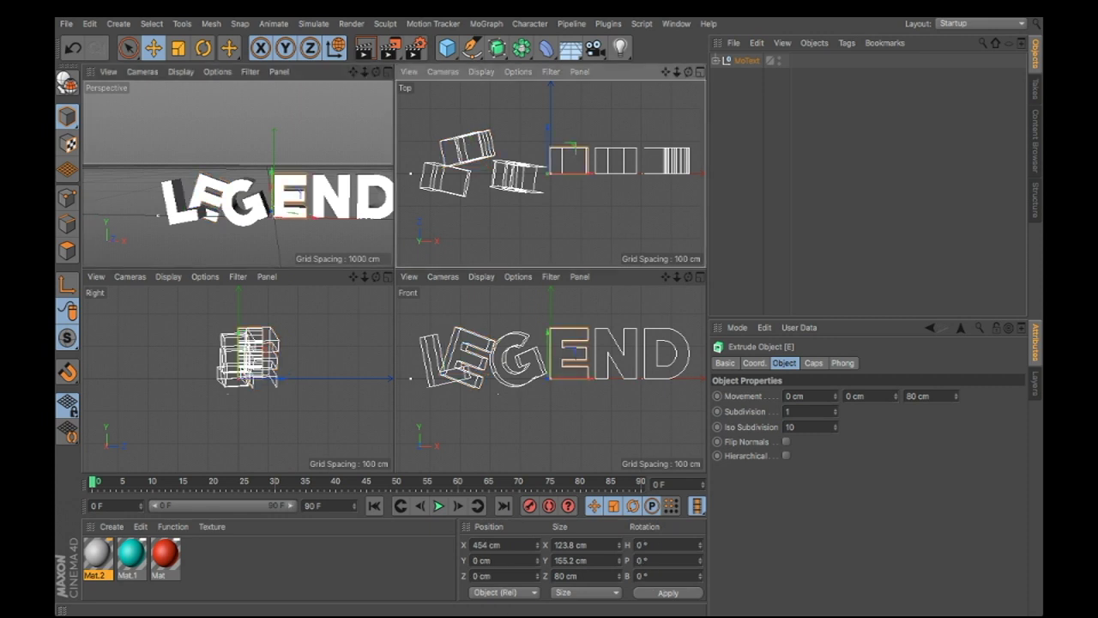
click(203, 48)
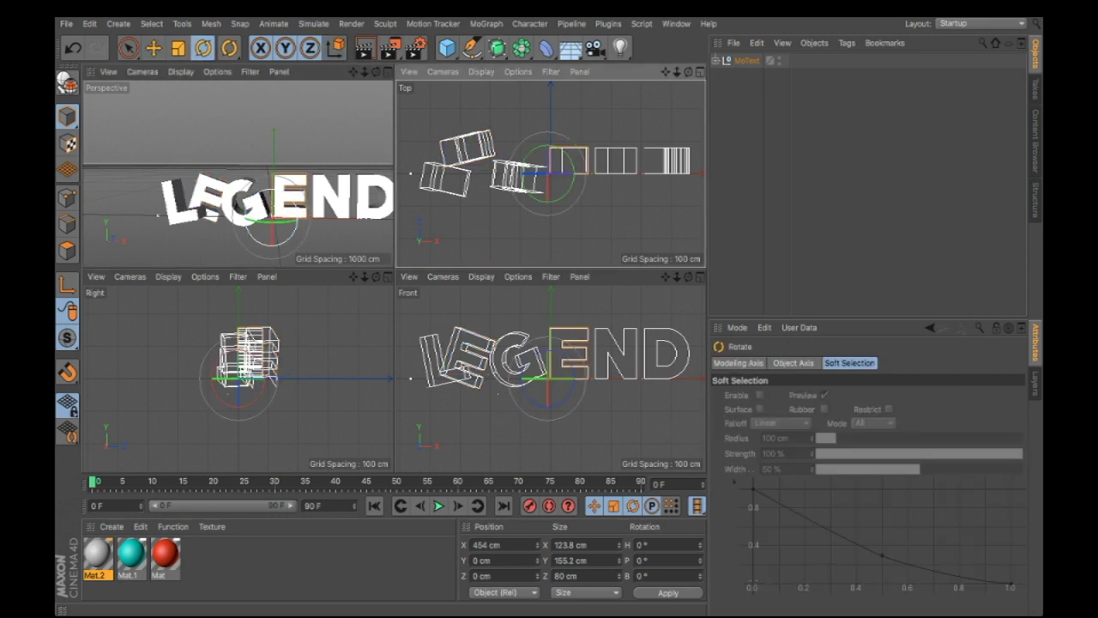
drag(273, 211, 303, 217)
key(ctrl+z)
Step: Move the second E to about X 412 cm, Y -8 cm, Z 16 cm, close behind the G
click(154, 48)
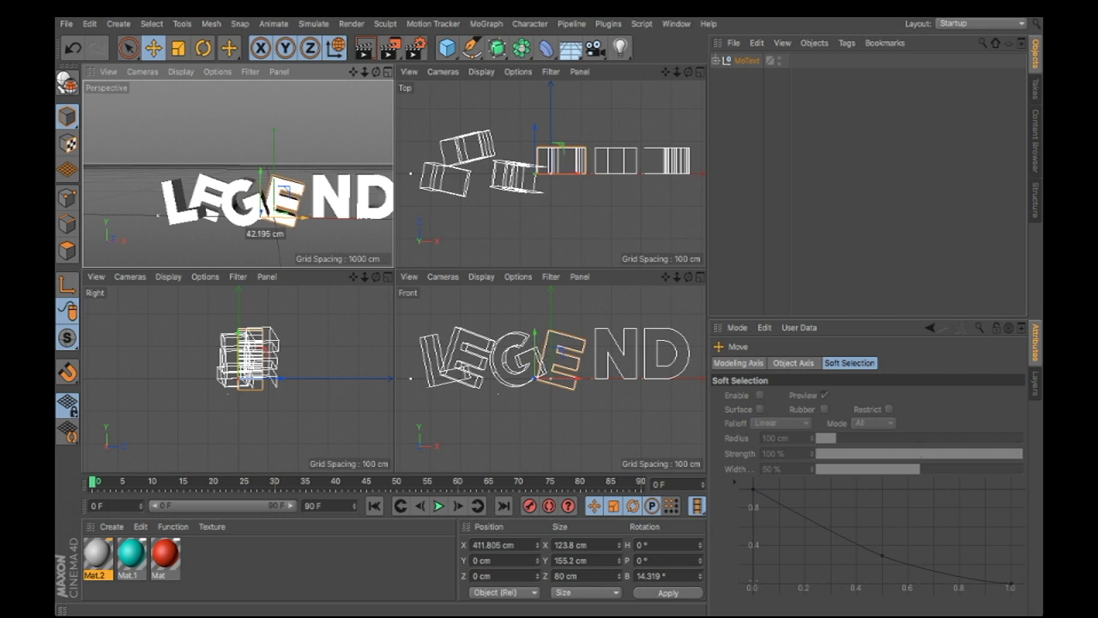
drag(261, 177, 261, 179)
mouse_move(535, 129)
mouse_down()
mouse_move(535, 171)
mouse_move(535, 127)
mouse_up()
Step: Rotate the second E to about H 6.7°, P 1.7° and B 14.2°, and raise it to about Y -3 cm
key(r)
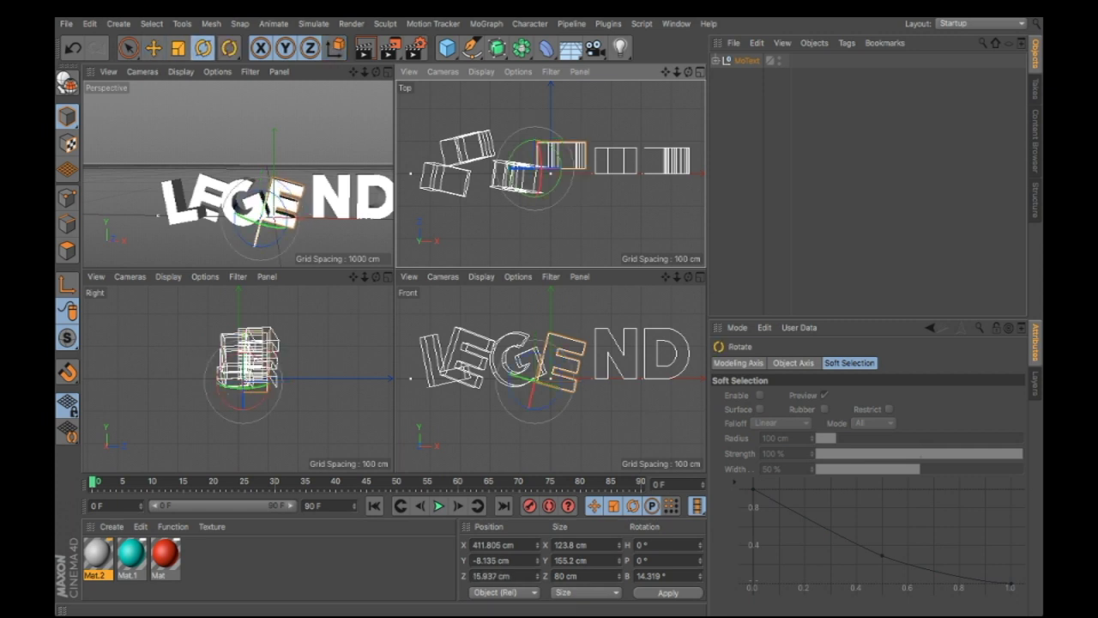
drag(261, 221, 260, 171)
click(154, 48)
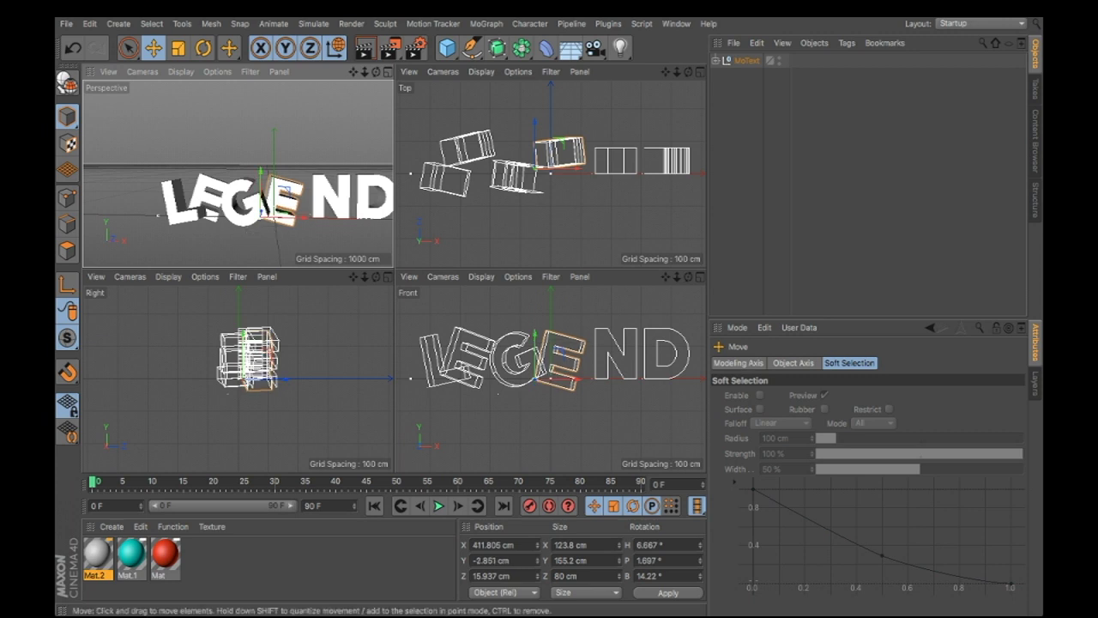
Step: Shift the G to about X 277 cm and the second E to about X 385 cm, tightening the letter spacing
click(243, 206)
drag(271, 231, 272, 200)
click(283, 199)
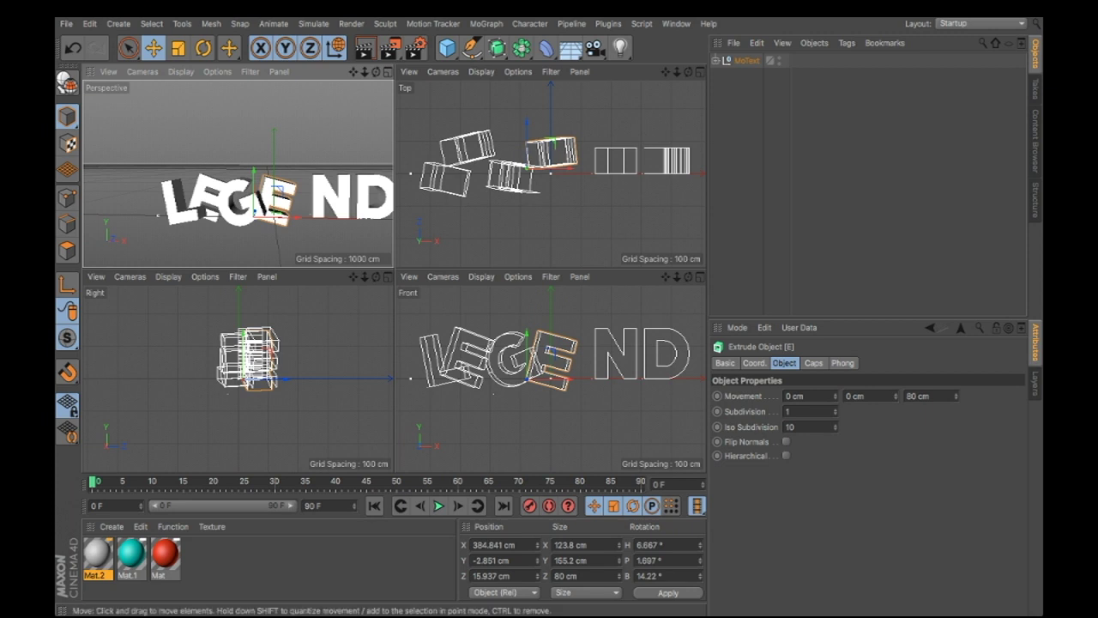
Step: Rotate the N to about H -18.7°, P 3°, B -16.7° and move it to about X 535 cm, Y -27 cm, overlapping the second E
click(331, 198)
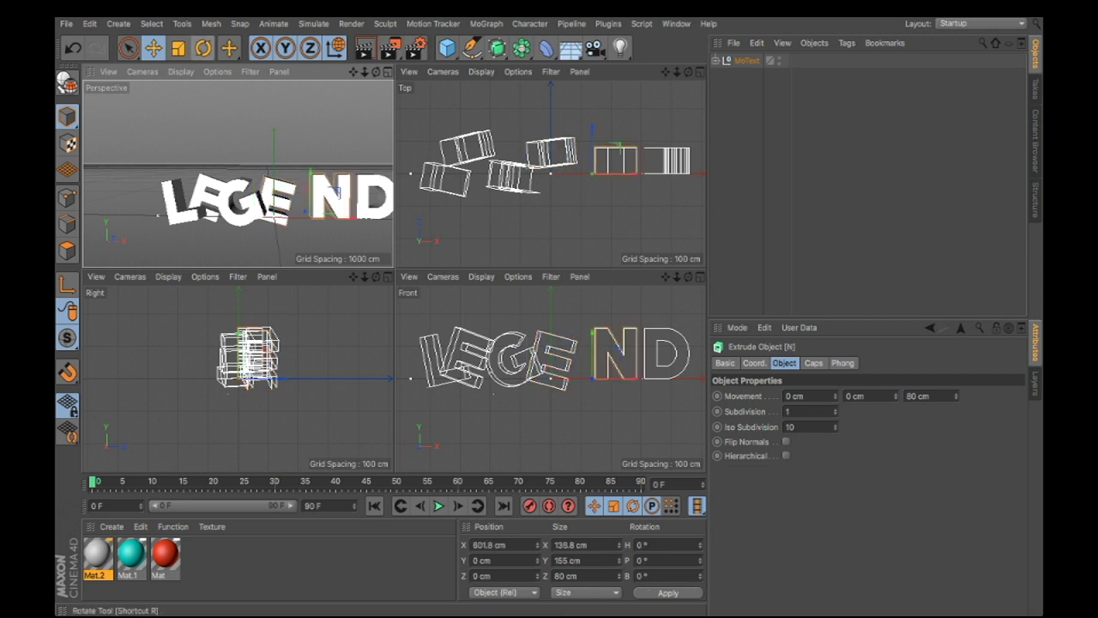
click(203, 49)
drag(331, 240, 341, 163)
drag(319, 222, 292, 198)
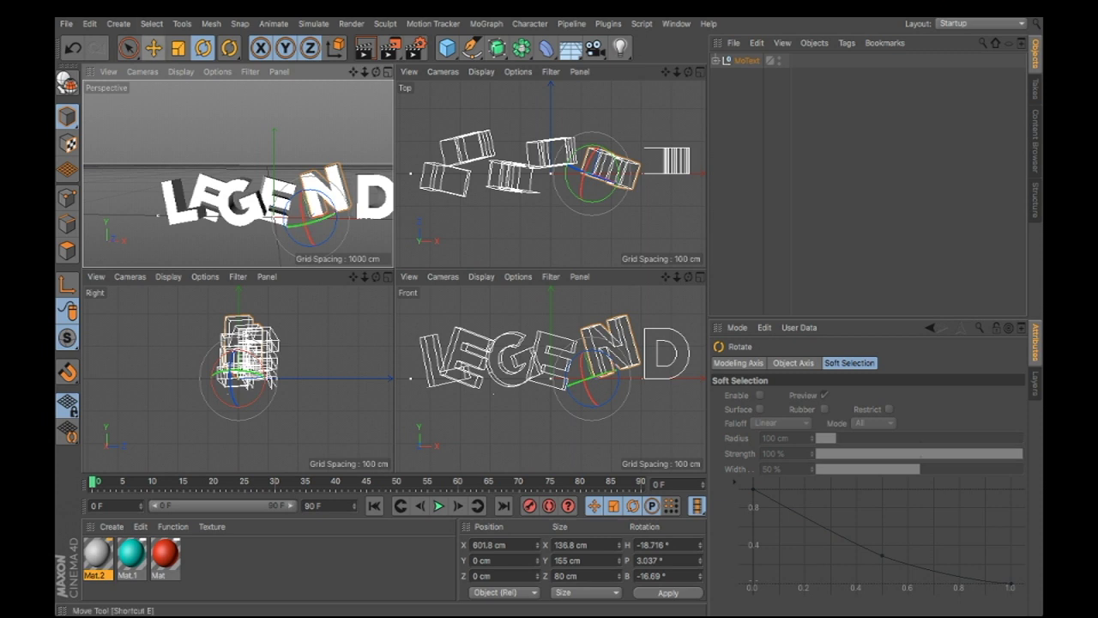
click(164, 42)
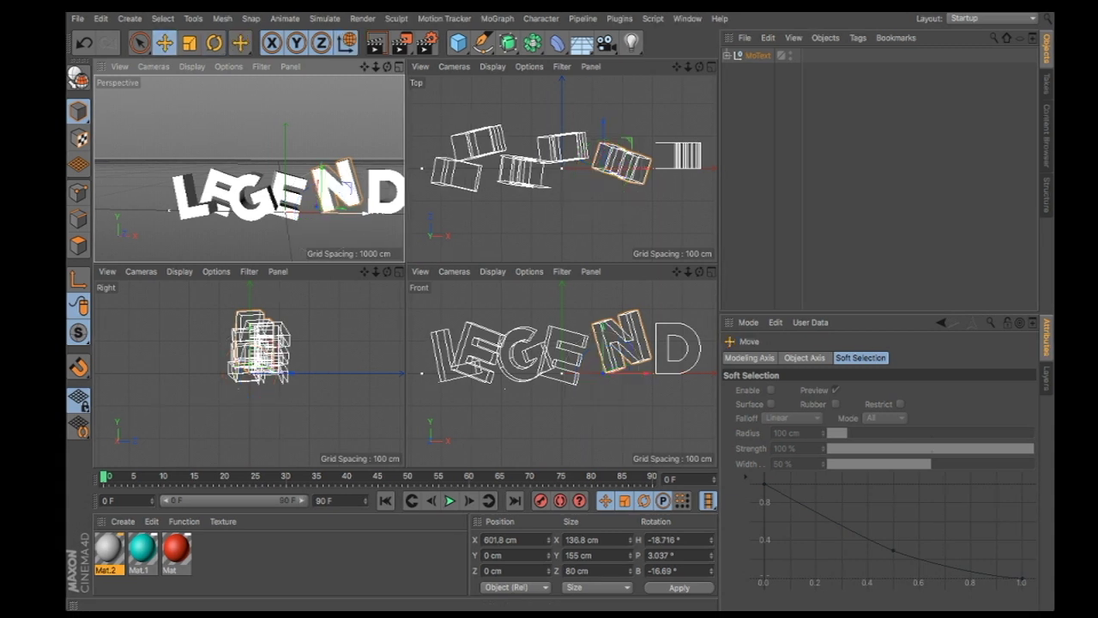
drag(331, 199, 309, 216)
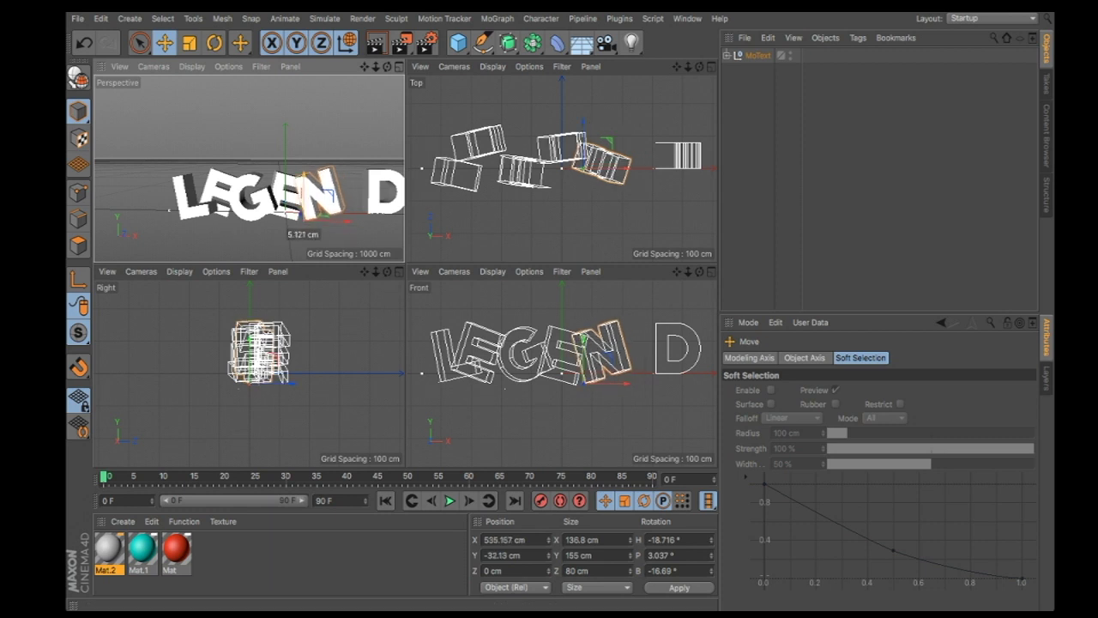
Step: Turn the letter D at an angle and move it to about X 651 cm, Z 48 cm, behind the N
click(386, 195)
key(r)
drag(385, 197, 357, 213)
key(e)
drag(618, 126, 619, 111)
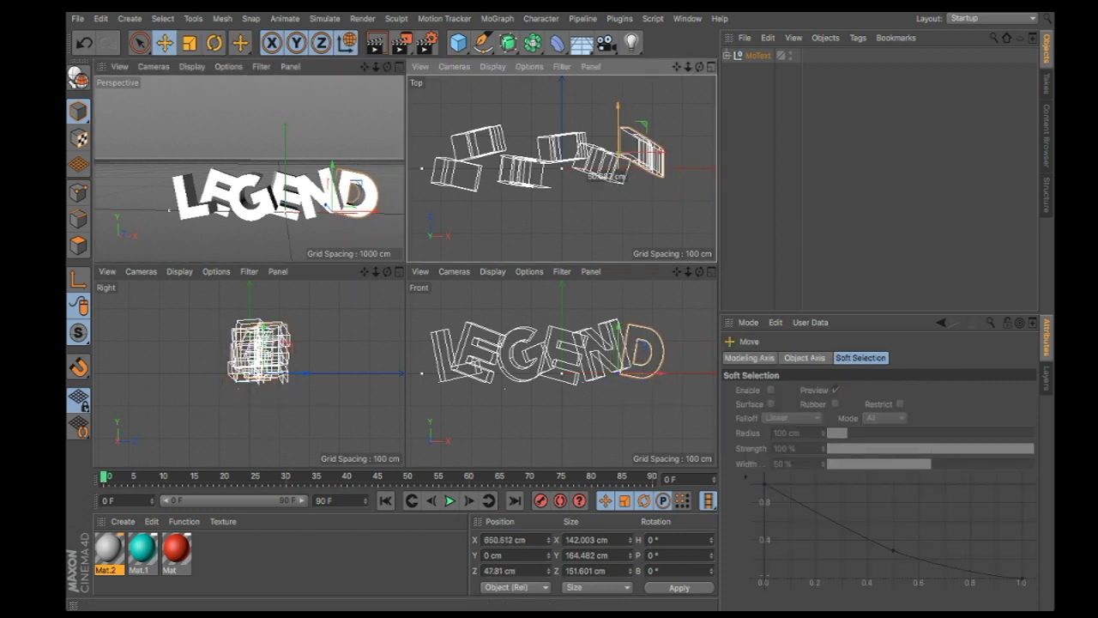
Step: Fine-tune the N's rotation to about H -18.3°, P 0.8° and B -16.7°
click(314, 190)
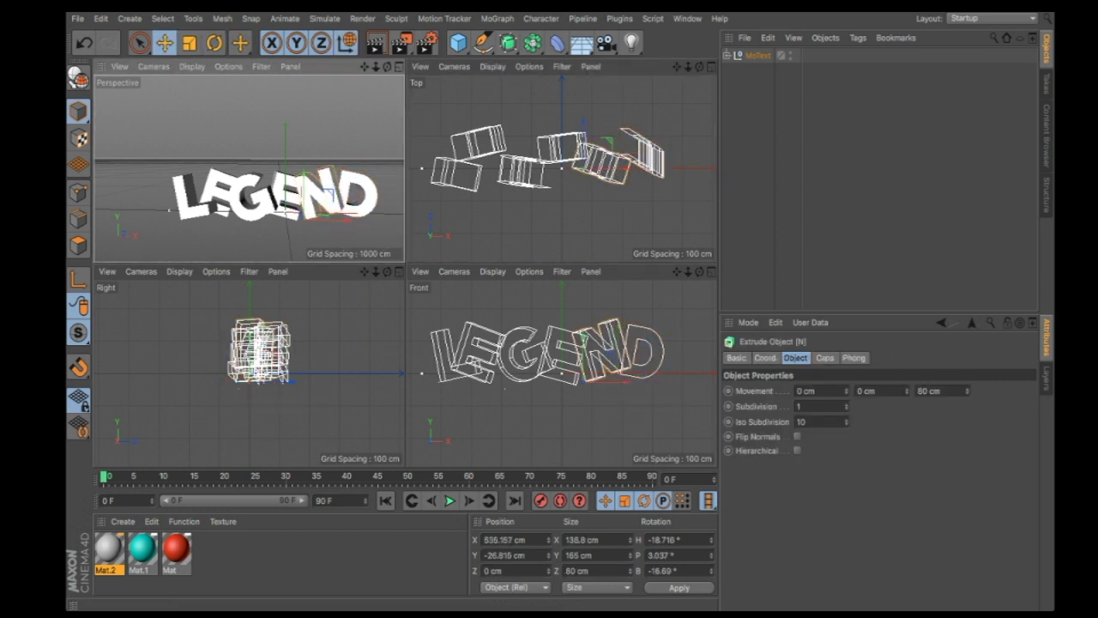
key(r)
drag(300, 232, 301, 229)
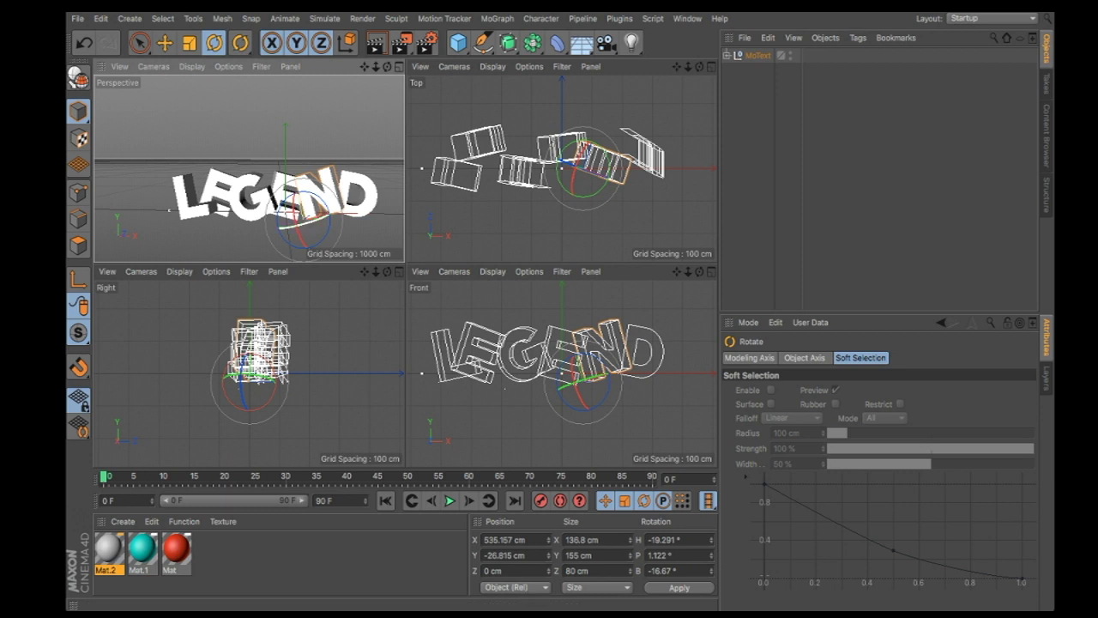
drag(600, 197, 595, 199)
key(e)
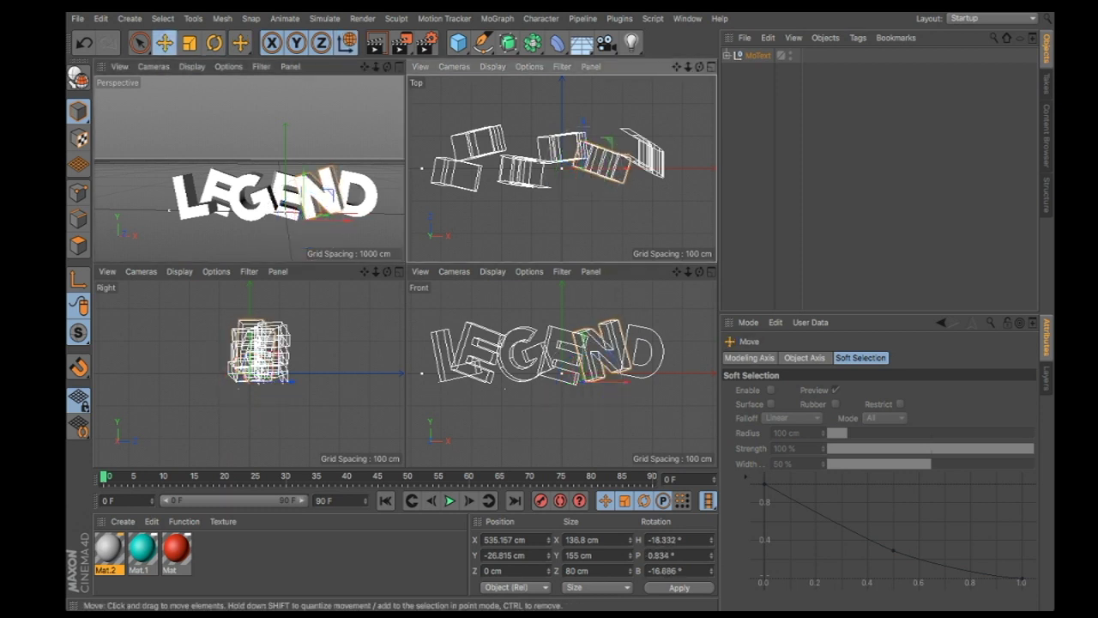
Step: Move the D closer to the N, to about X 634 cm and Y -3 cm
click(352, 193)
drag(377, 211, 372, 211)
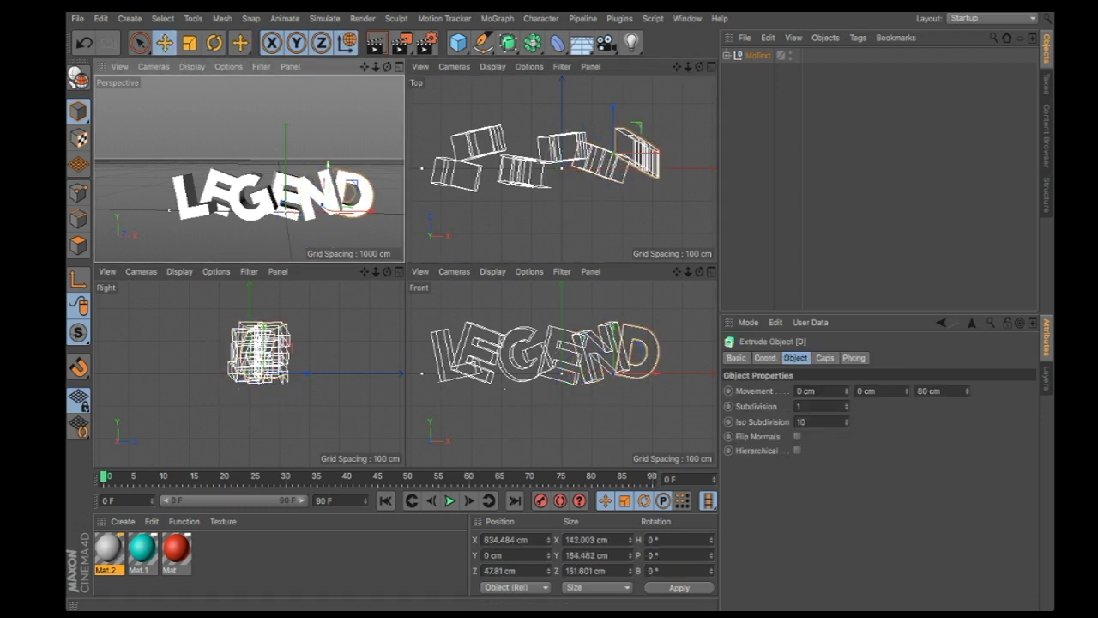
drag(328, 165, 328, 168)
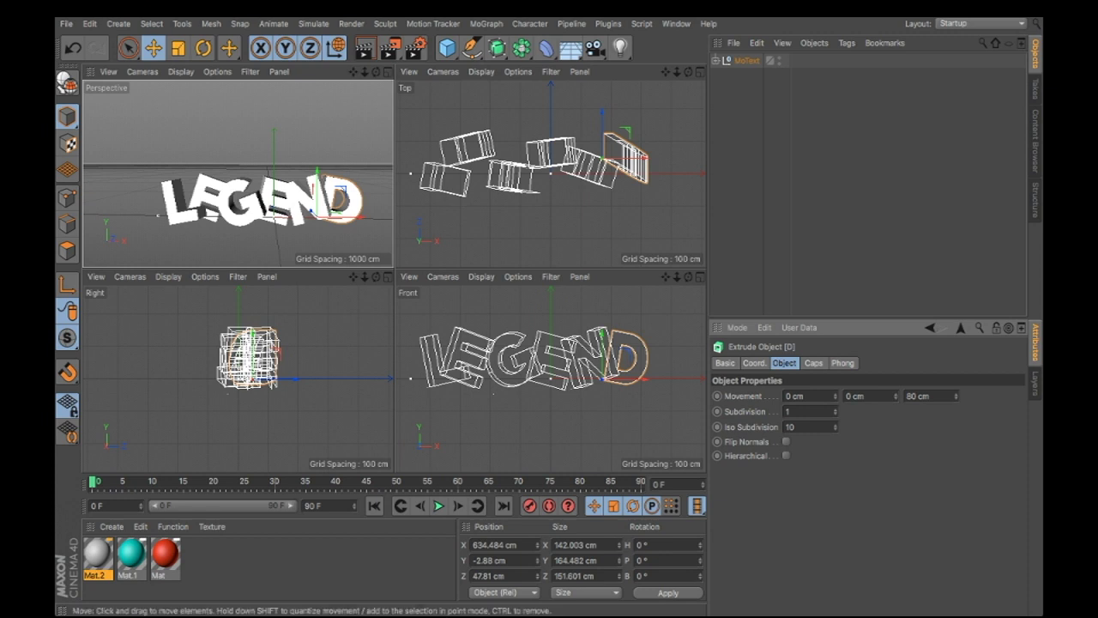
Step: In the enlarged perspective view, nudge the L toward the first E and move the G to about X 269 cm
key(F1)
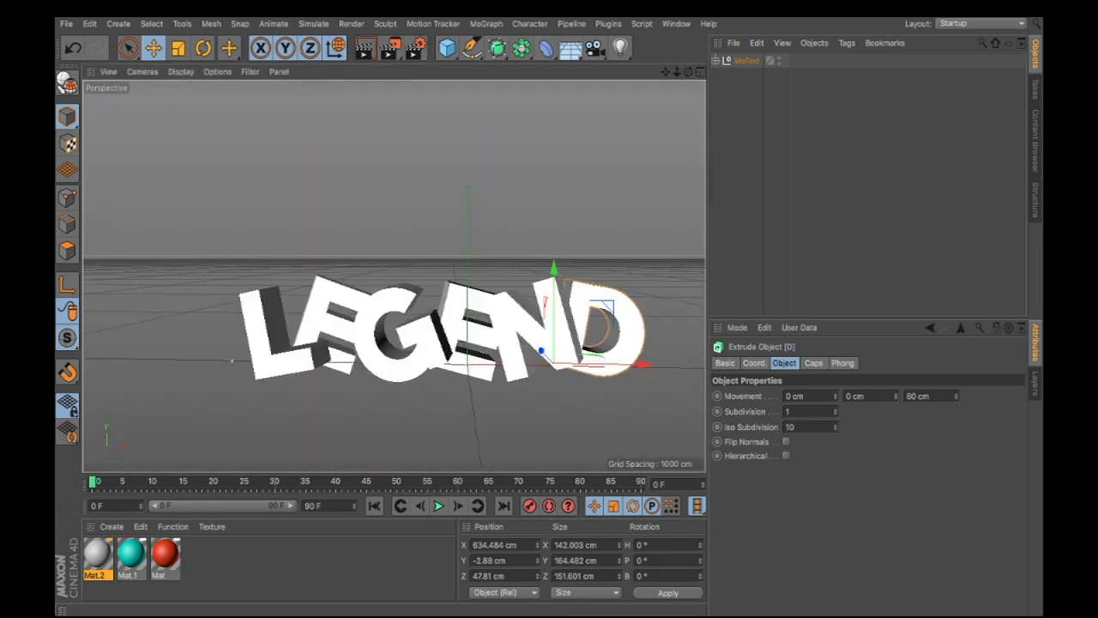
drag(666, 72, 643, 53)
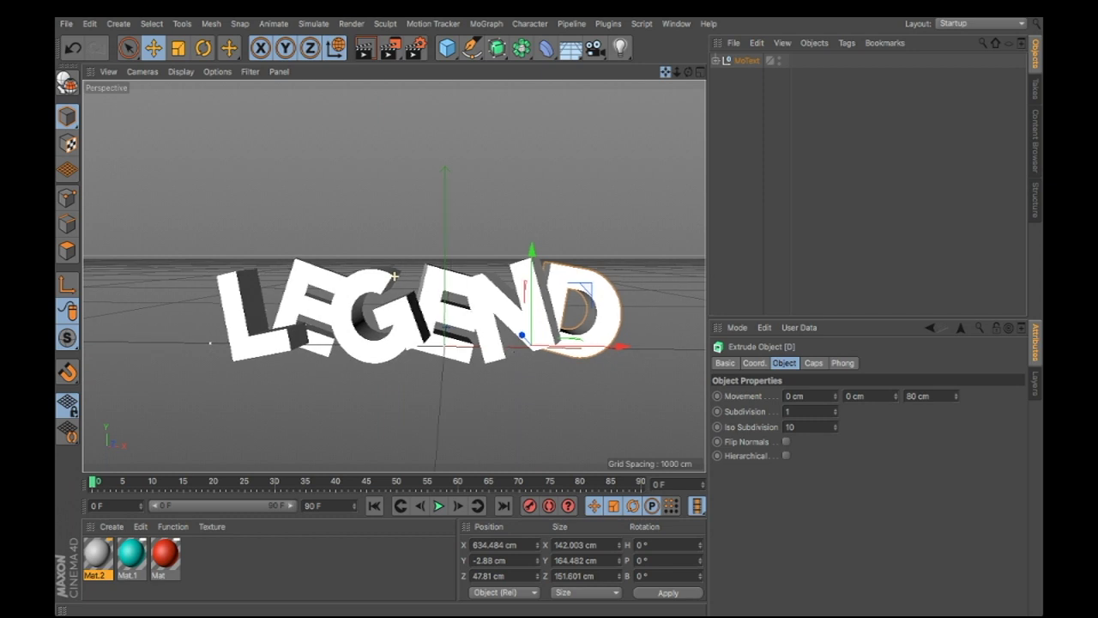
click(236, 331)
drag(318, 363, 323, 363)
click(373, 343)
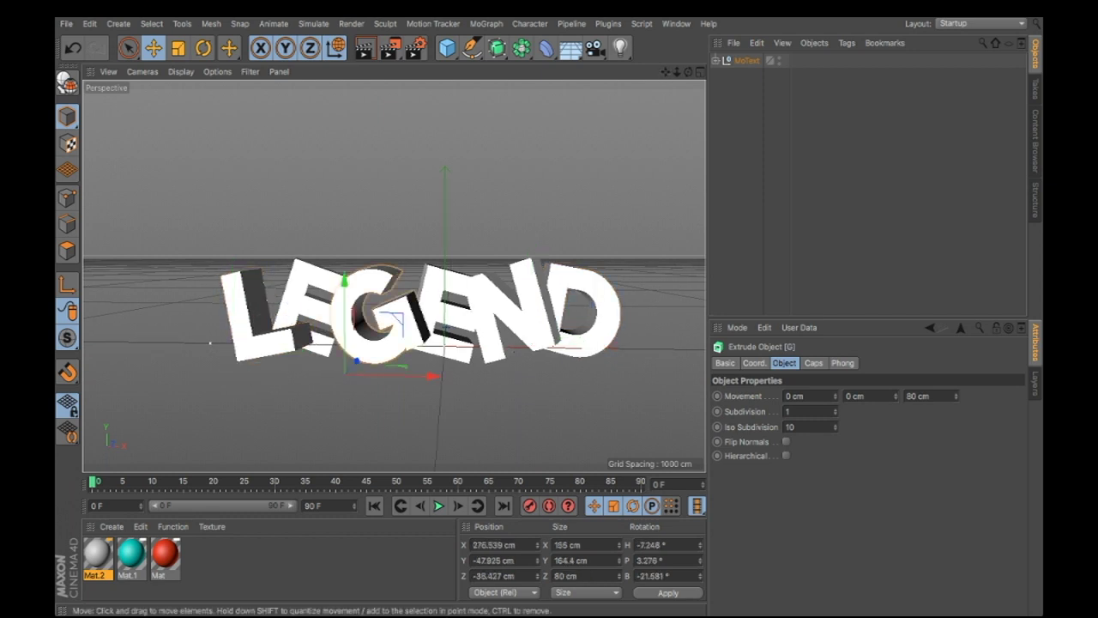
drag(433, 376, 409, 375)
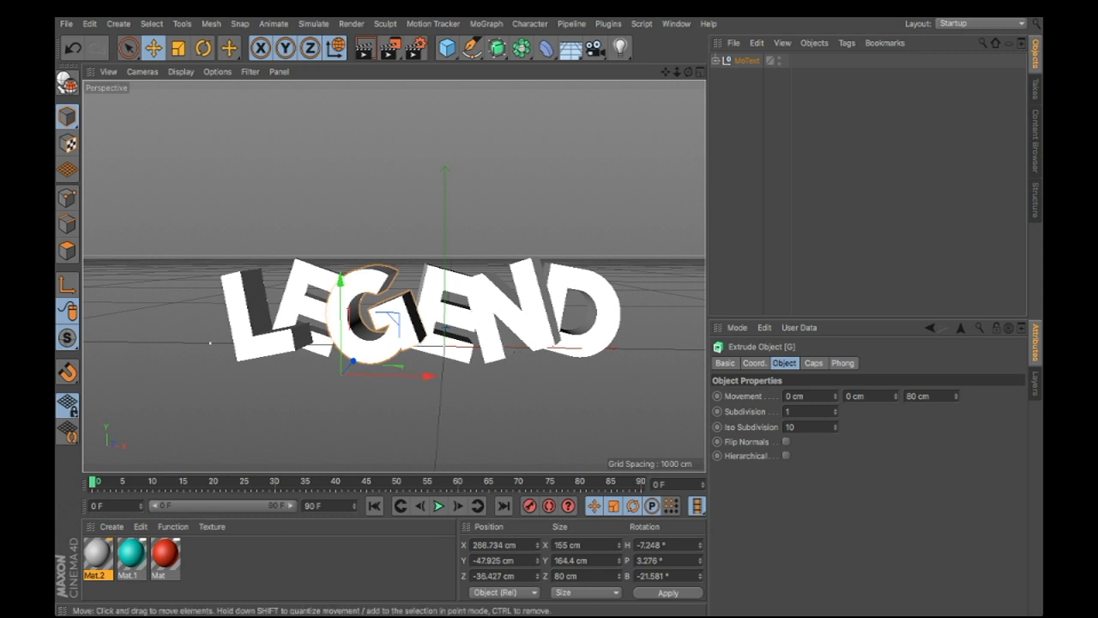
Step: Shift the second E closer to the G and the N closer to the second E along X
click(446, 334)
drag(463, 347, 407, 347)
click(510, 313)
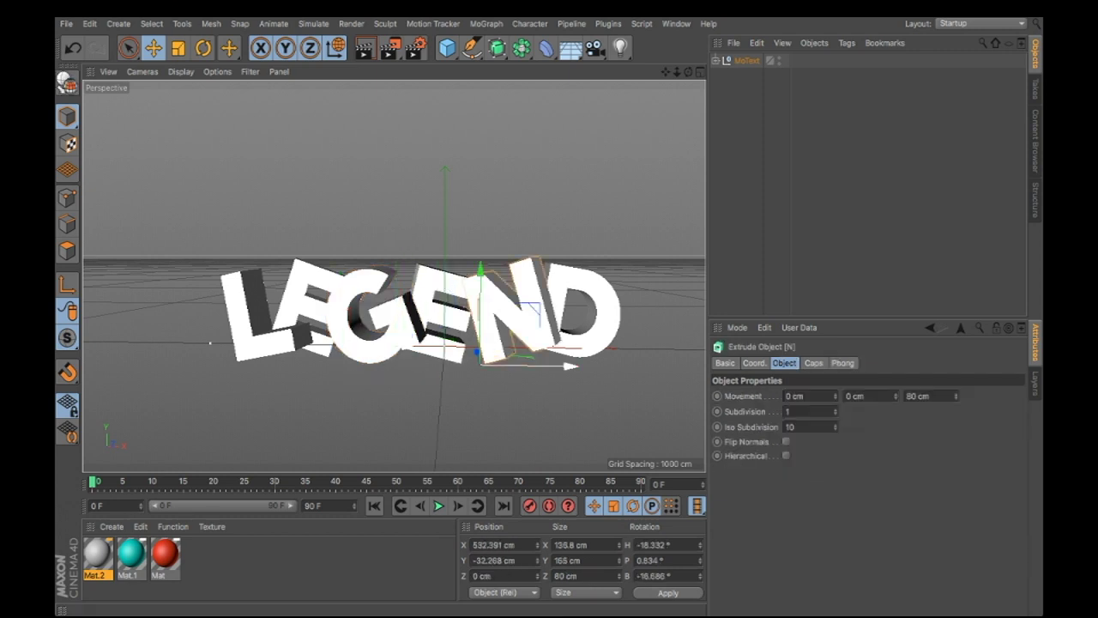
drag(569, 366, 562, 367)
Step: Move the D along X to about 625 cm so it tucks in behind the N
click(592, 313)
drag(622, 346, 613, 346)
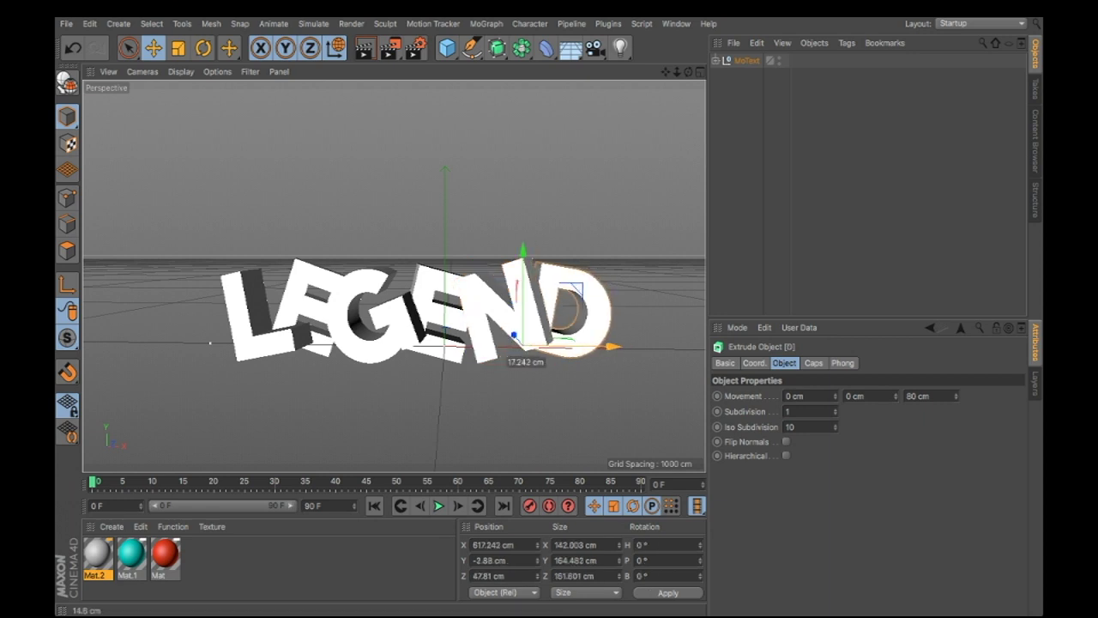
drag(520, 348, 525, 348)
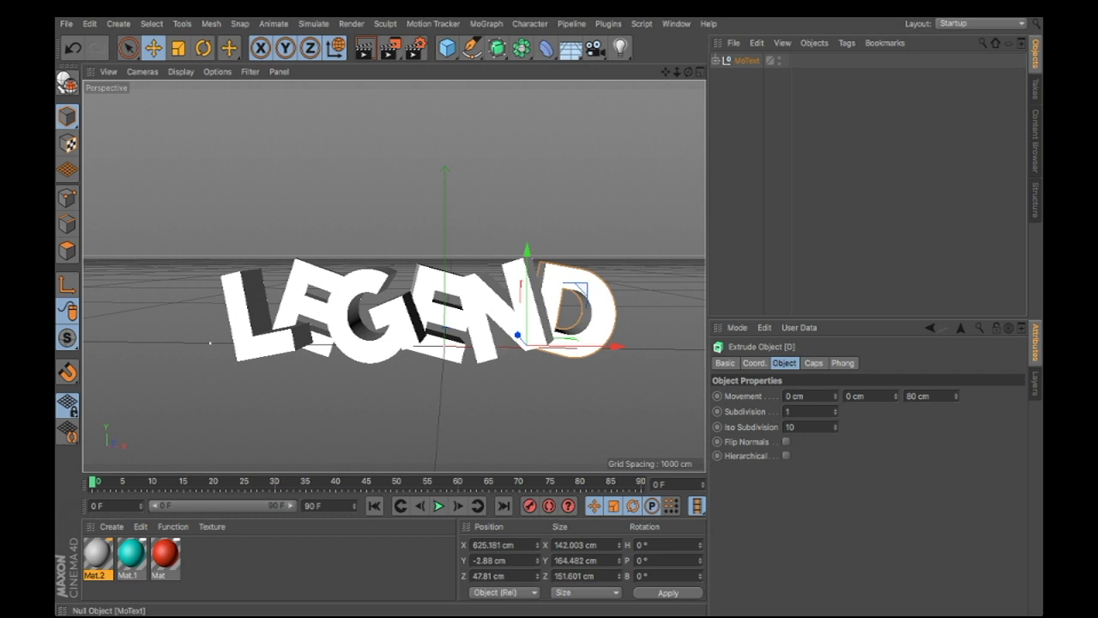
Step: Expand the MoText hierarchy down to the single letters and apply the red material Mat to the MoText object
key(c)
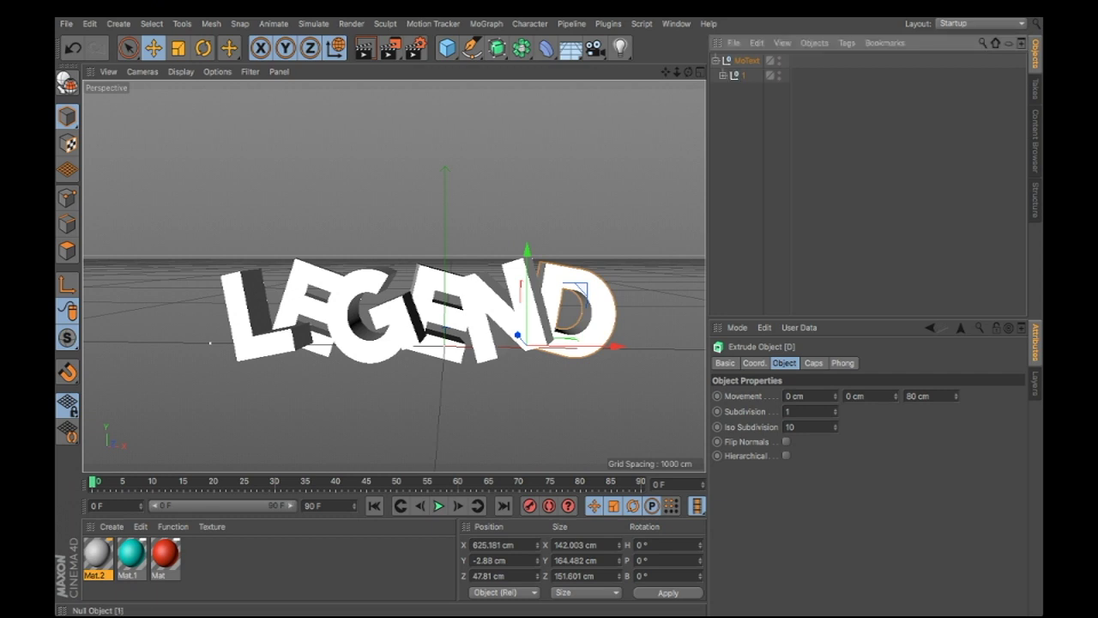
click(723, 75)
click(731, 90)
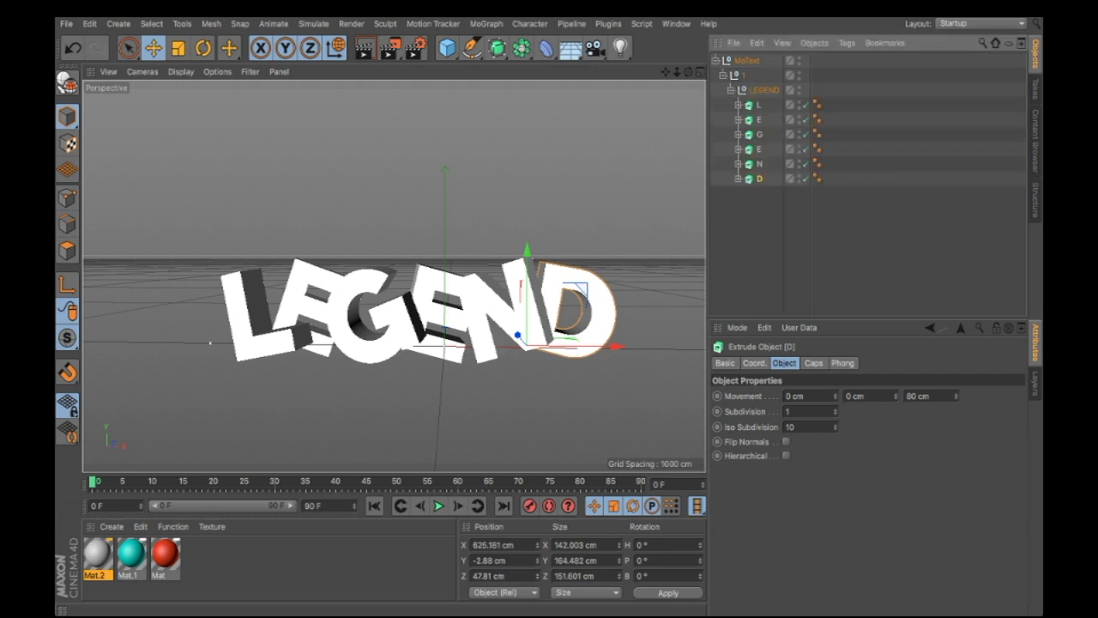
click(766, 230)
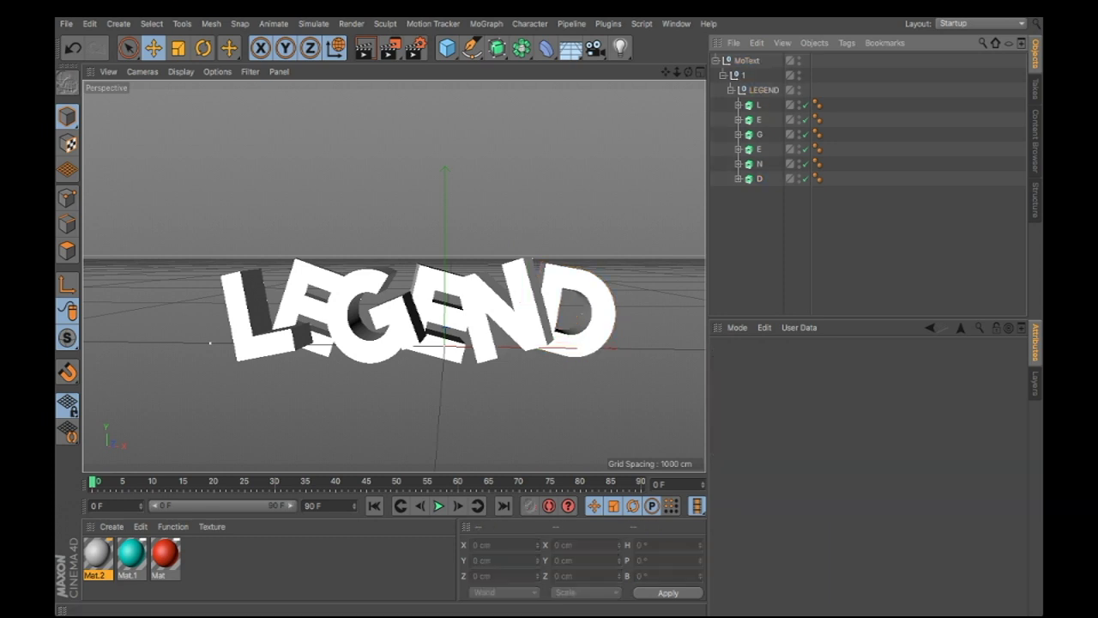
drag(165, 554, 747, 60)
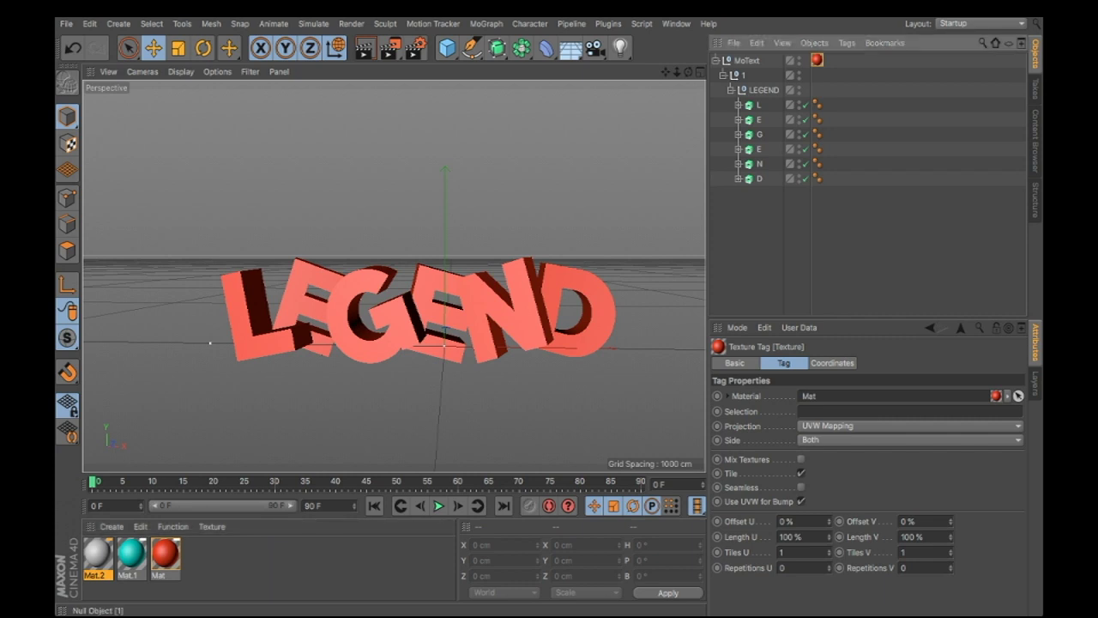
Step: Remove the red material from the MoText object and create a new pink material with H 302°, S 87% and V 92%
key(Delete)
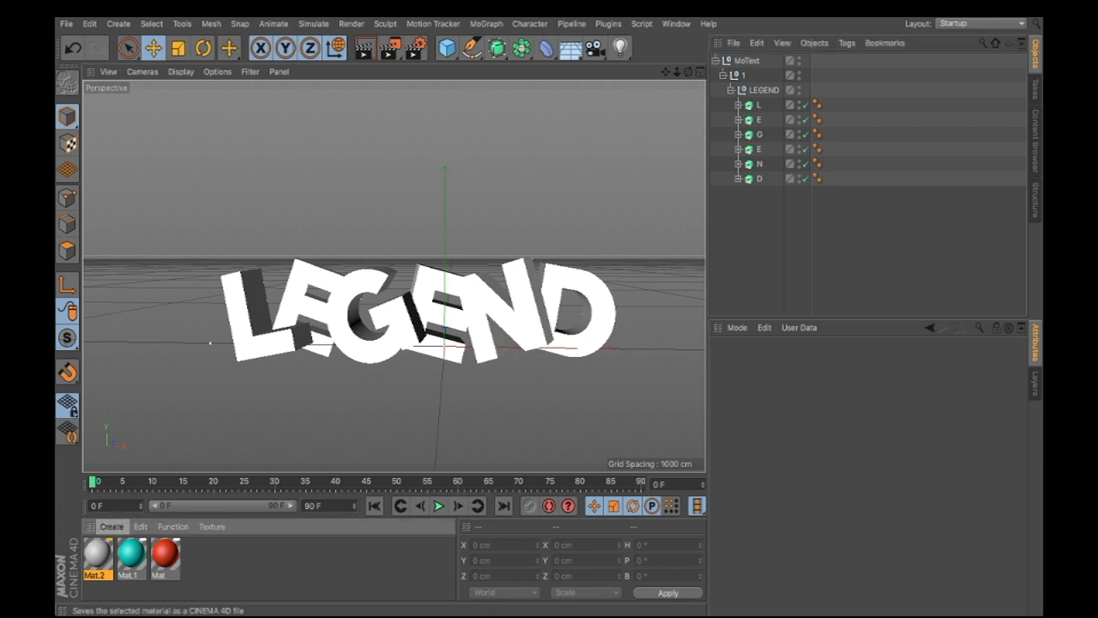
key(ctrl+n)
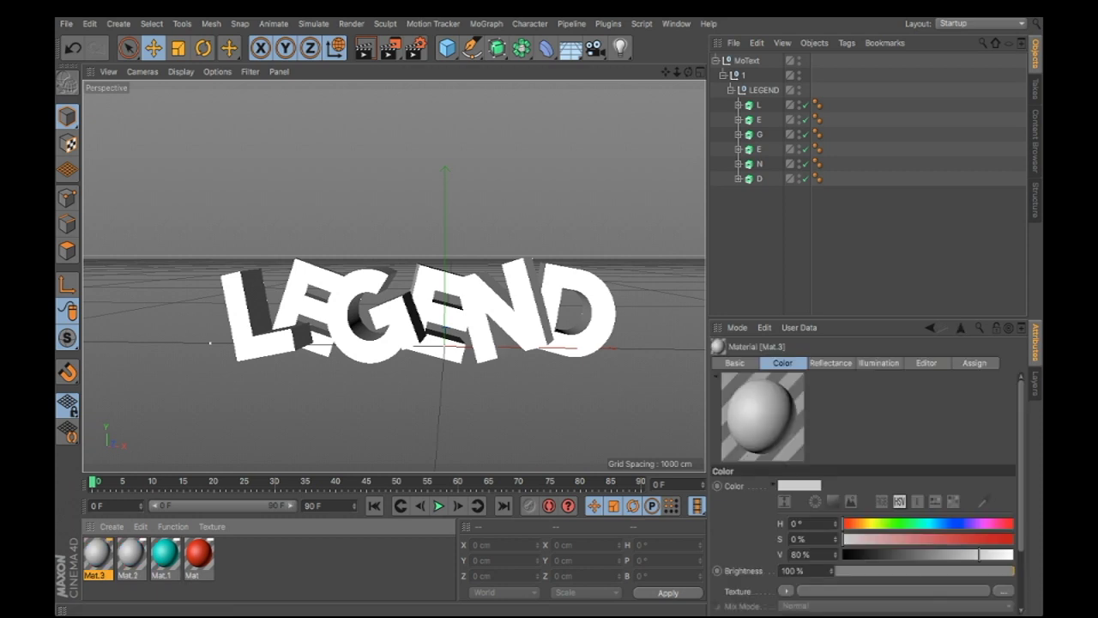
click(986, 523)
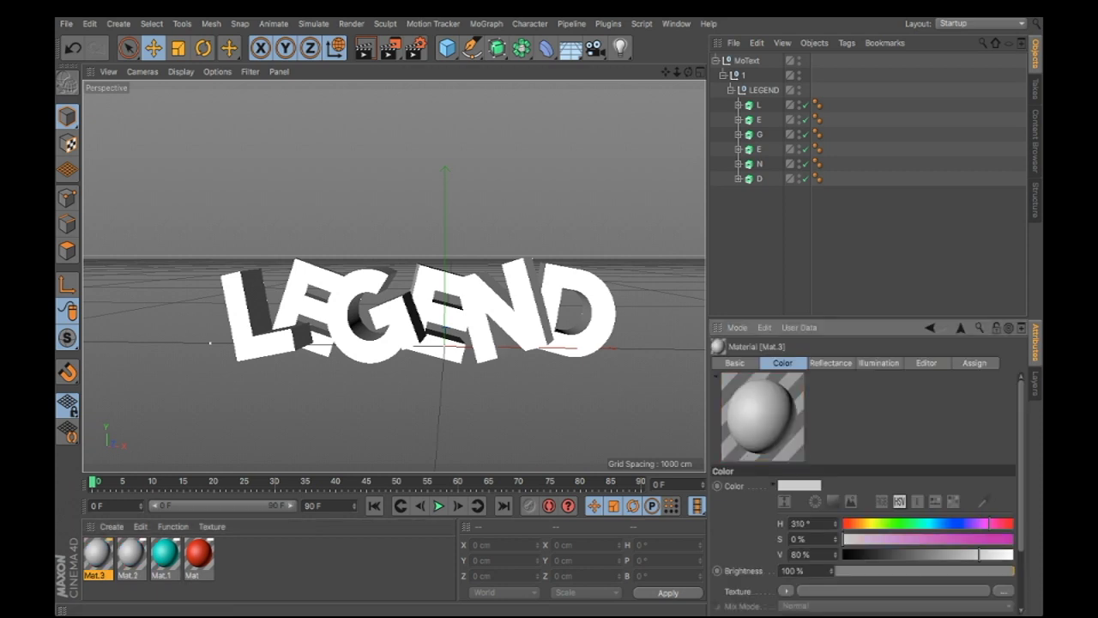
drag(989, 523, 989, 555)
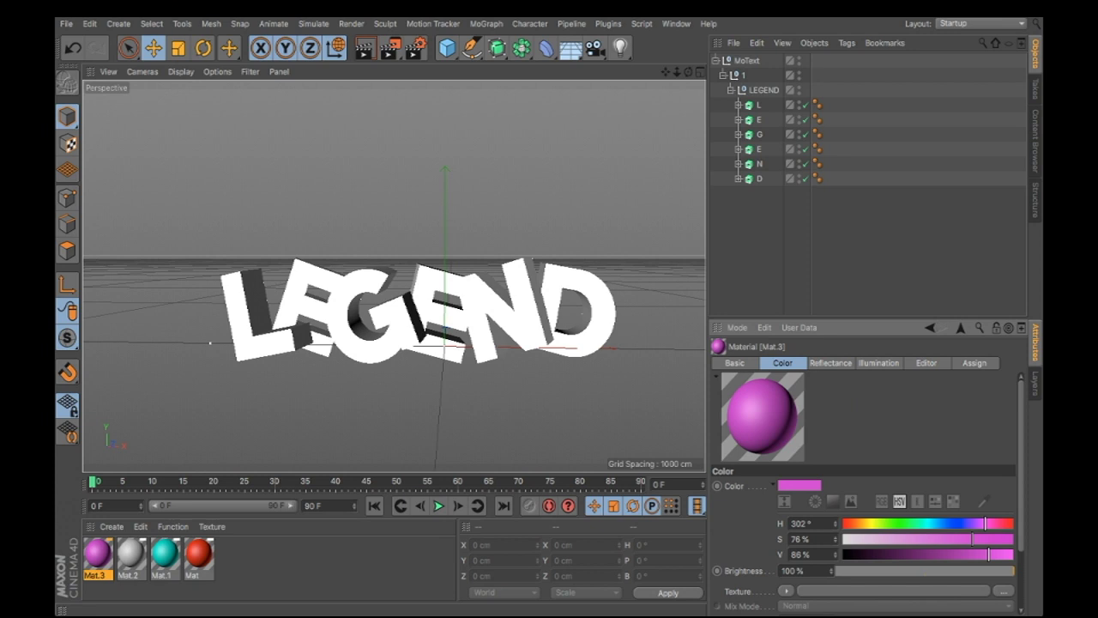
mouse_move(989, 554)
mouse_down()
mouse_move(1013, 554)
mouse_move(842, 554)
mouse_move(998, 554)
mouse_move(845, 539)
mouse_move(988, 539)
mouse_up()
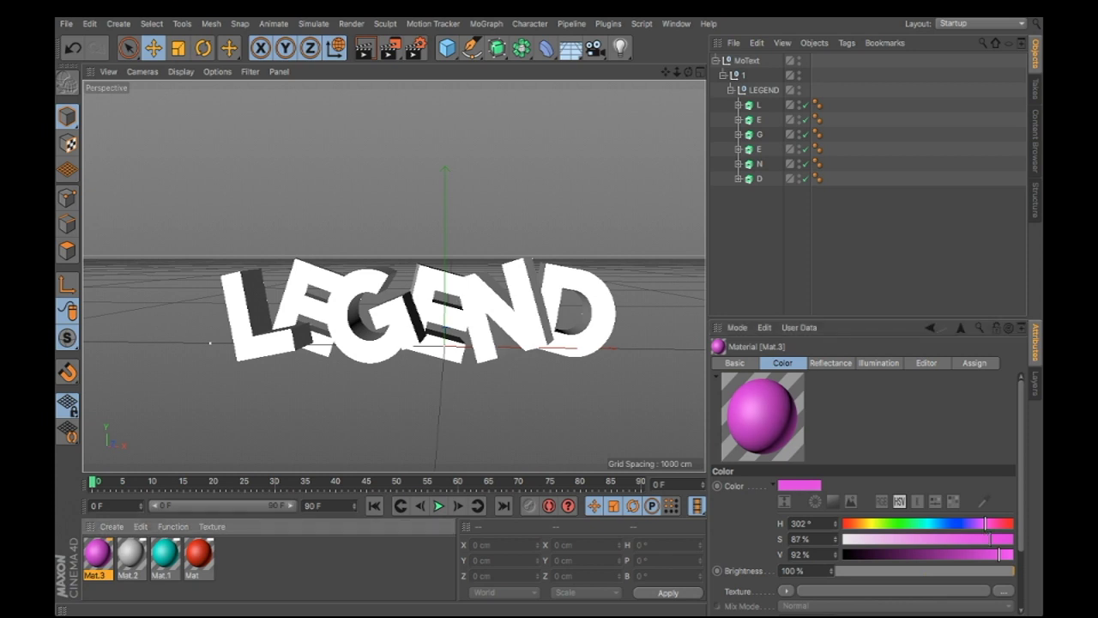
Step: Apply the new pink material to the L, the first E and the G
drag(97, 554, 247, 324)
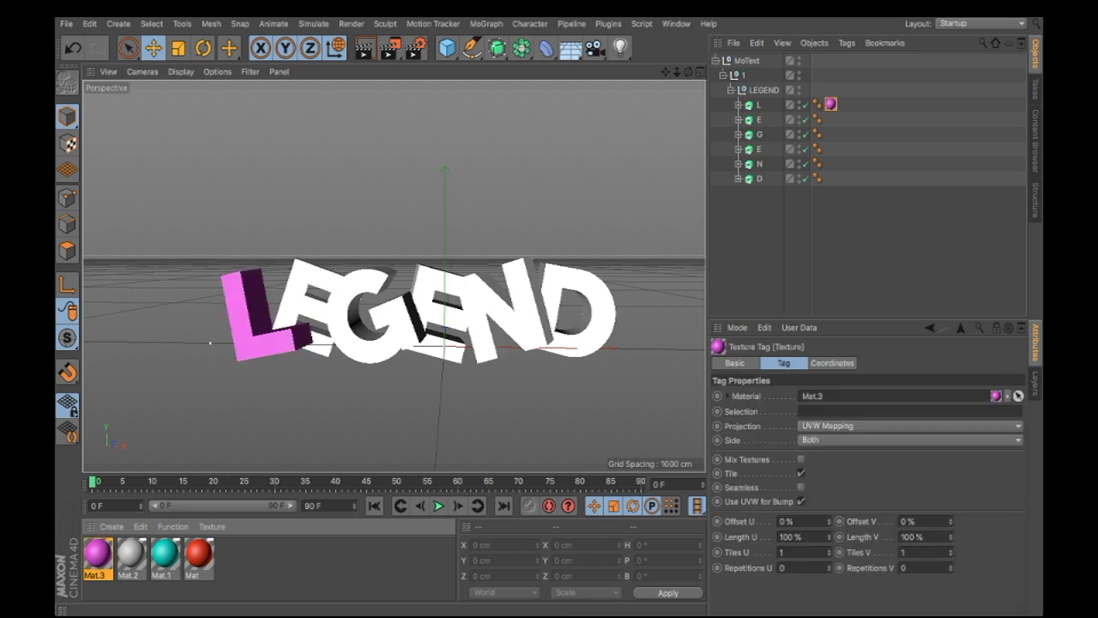
drag(98, 553, 296, 292)
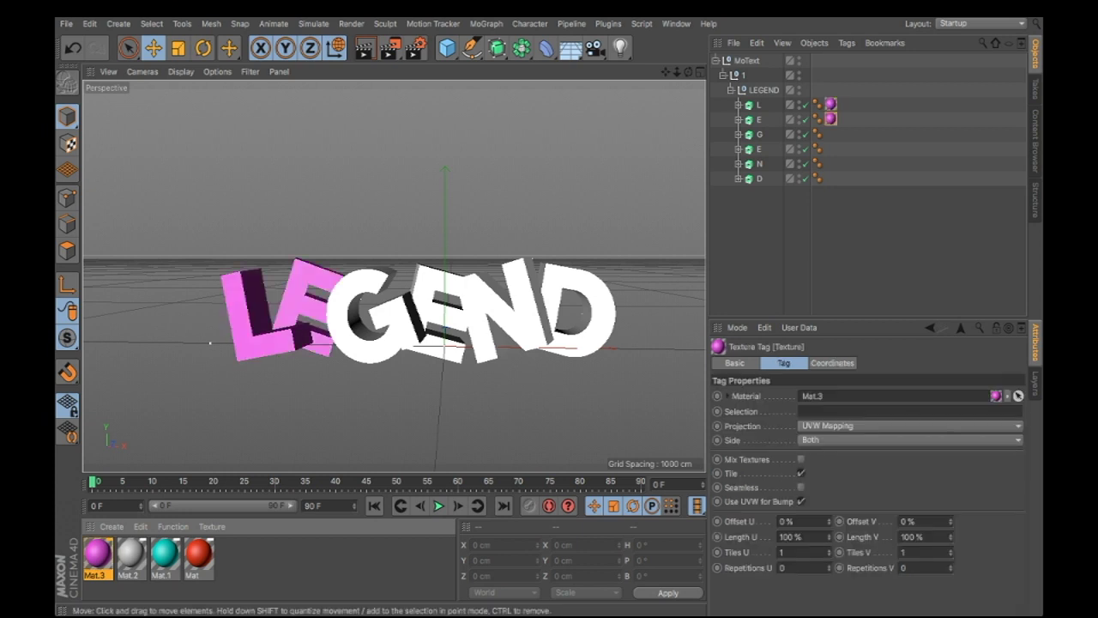
drag(98, 553, 373, 318)
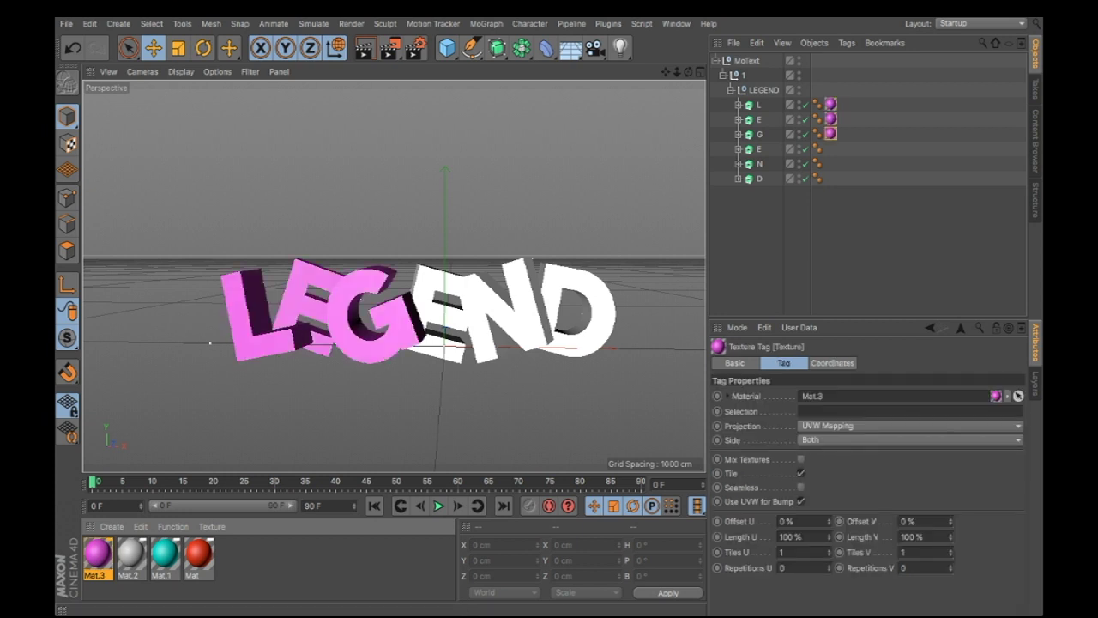
Step: Create a white material with V at 98% and apply it to the second E, the N and the D
click(112, 527)
click(128, 543)
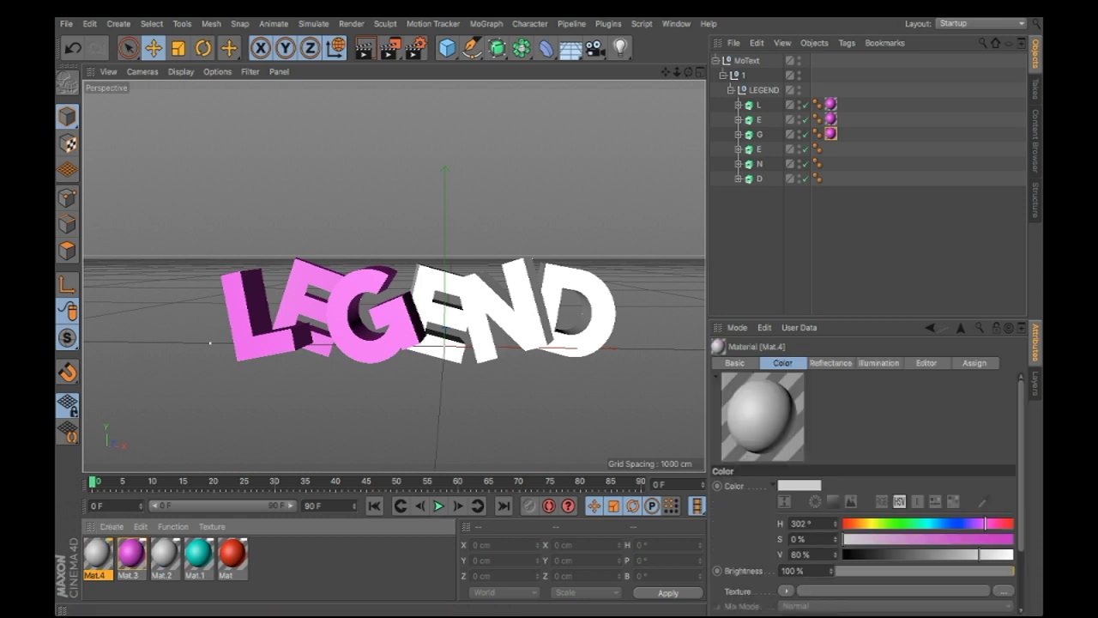
drag(979, 555, 1006, 555)
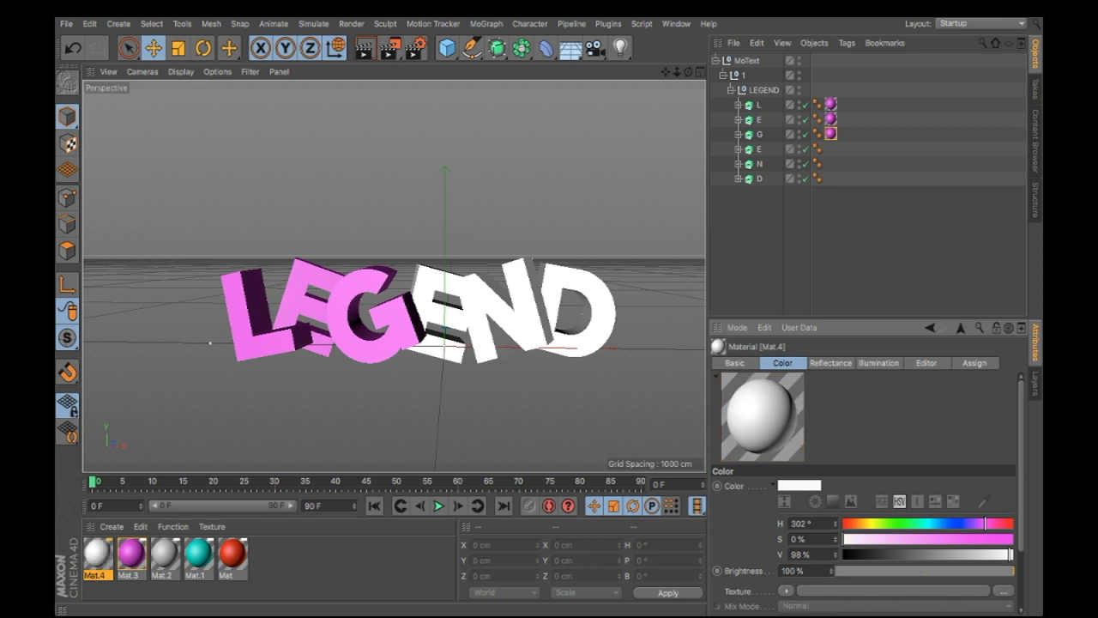
click(97, 554)
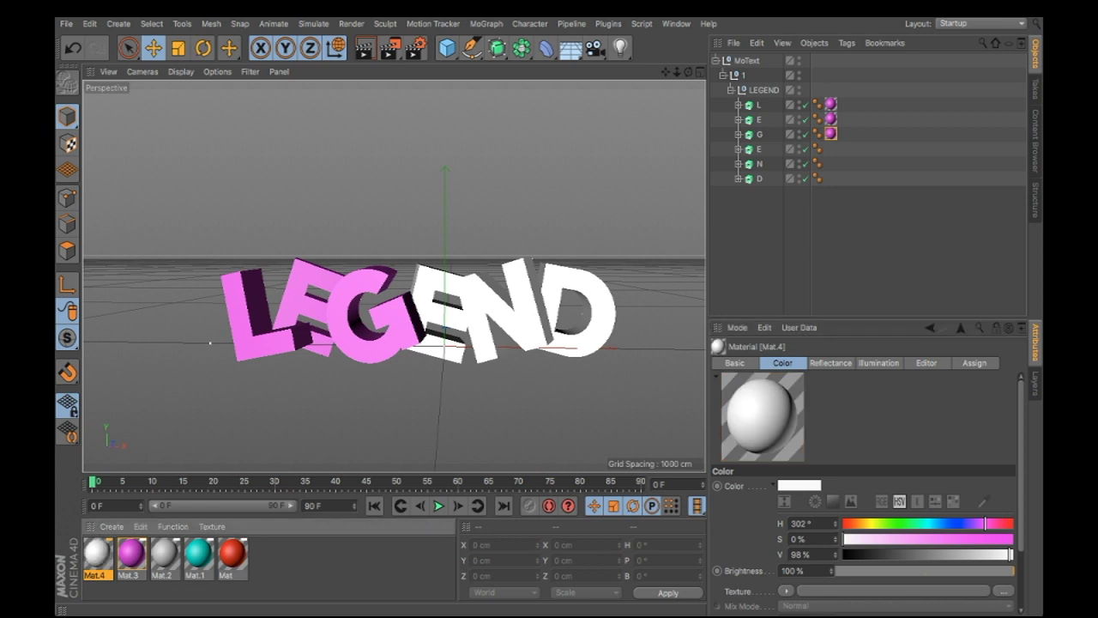
drag(97, 555, 830, 149)
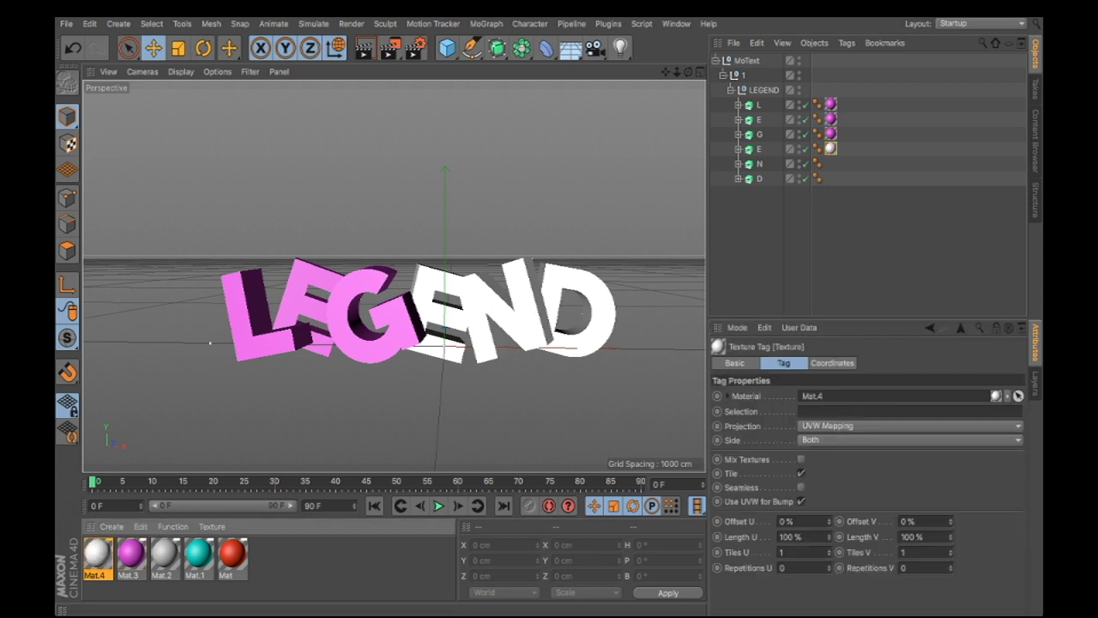
ctrl+drag(830, 149, 831, 177)
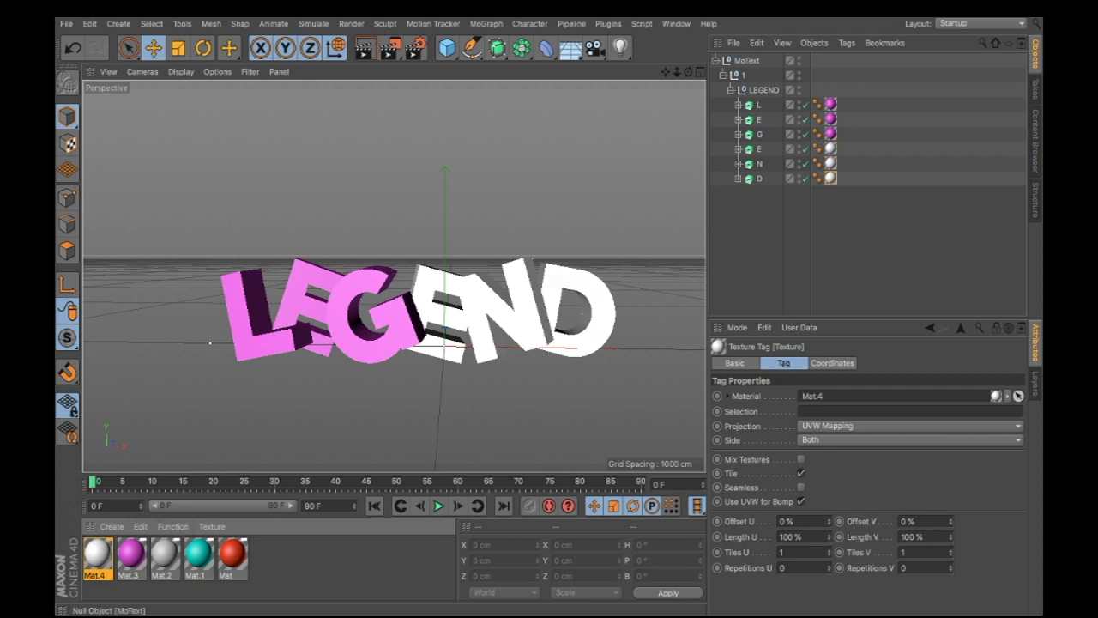
Step: Collapse the MoText hierarchy, duplicate the MoText object in place and keep the copy selected
click(715, 61)
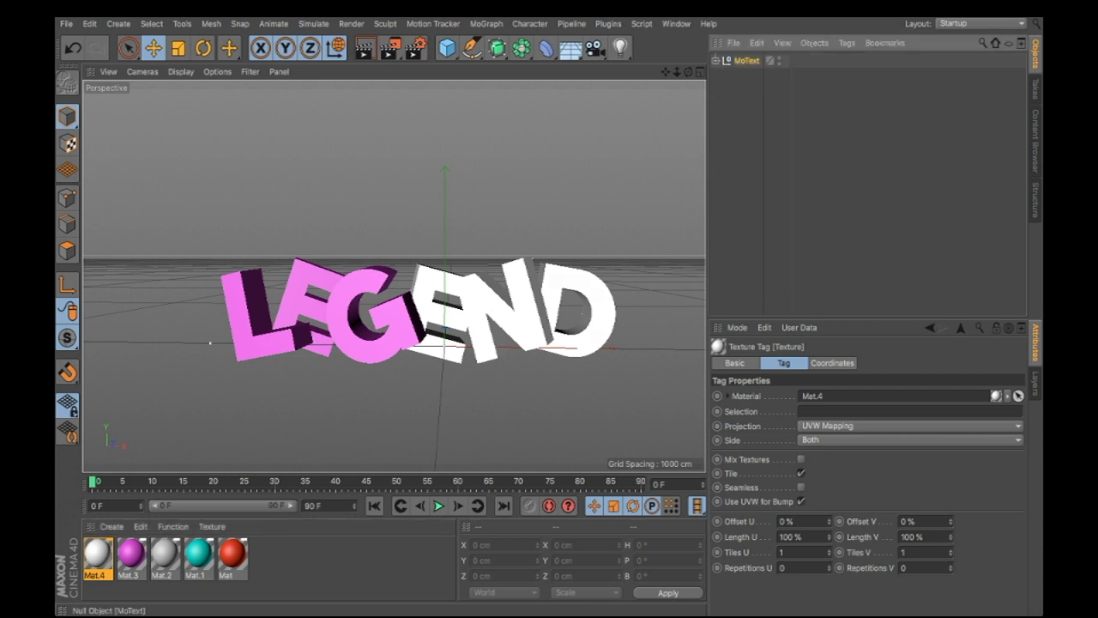
click(747, 61)
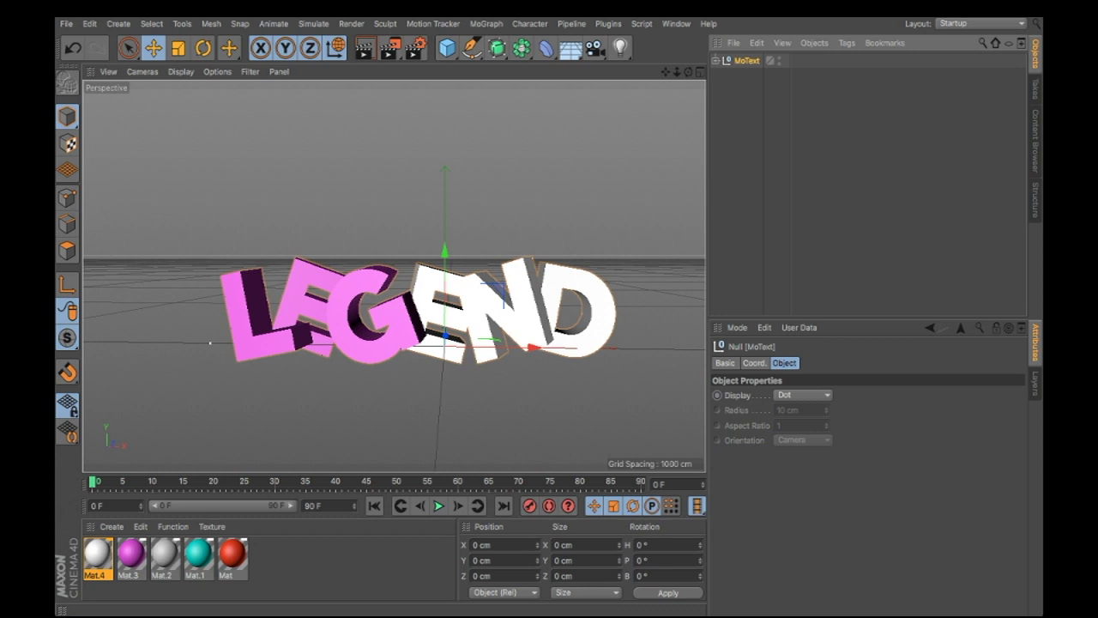
key(ctrl+v)
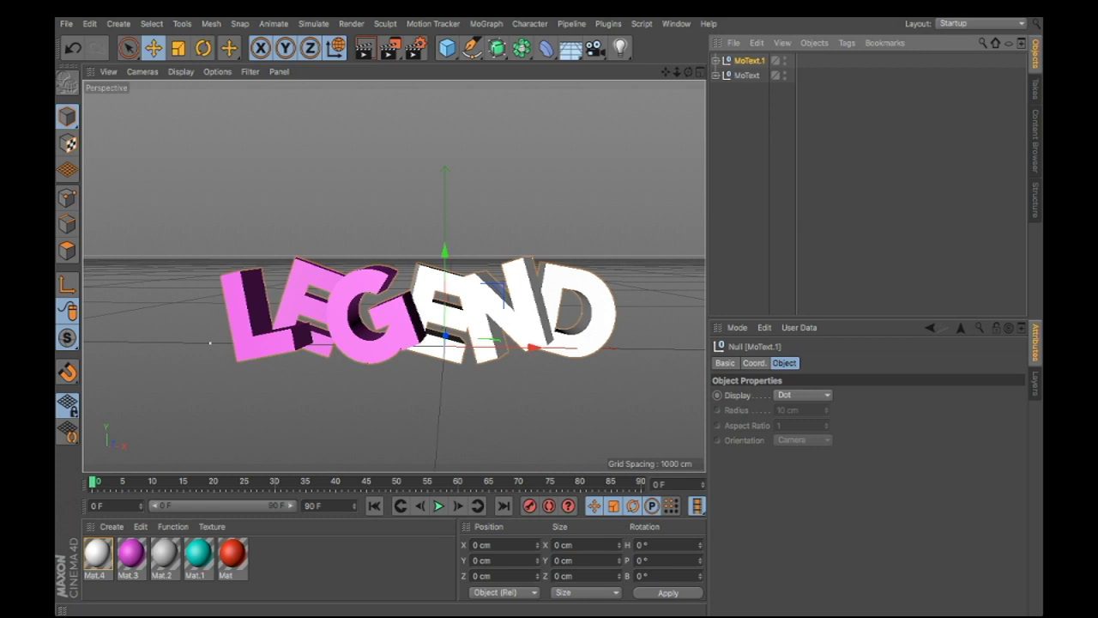
click(747, 75)
click(752, 137)
click(749, 61)
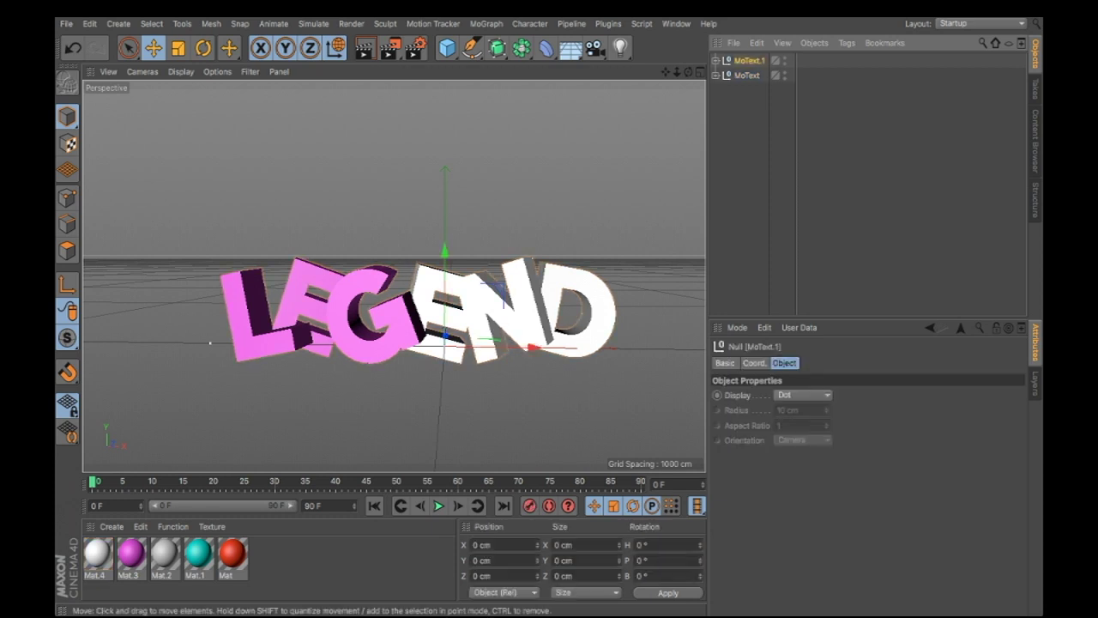
Step: Add an Atom Array, place the duplicated text inside it and select the array
click(498, 48)
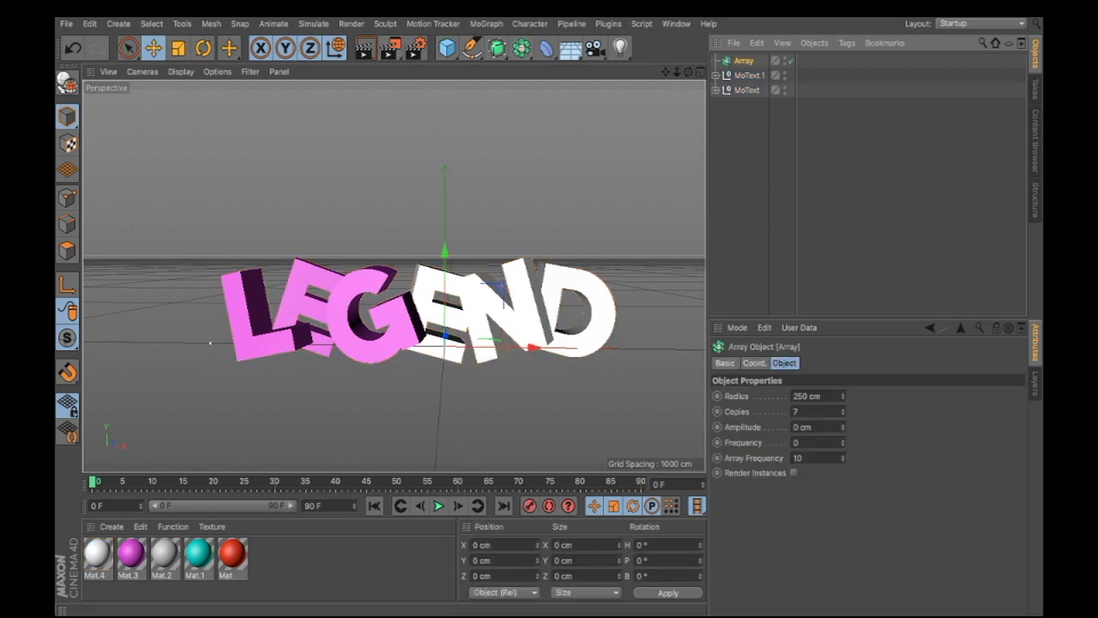
key(Delete)
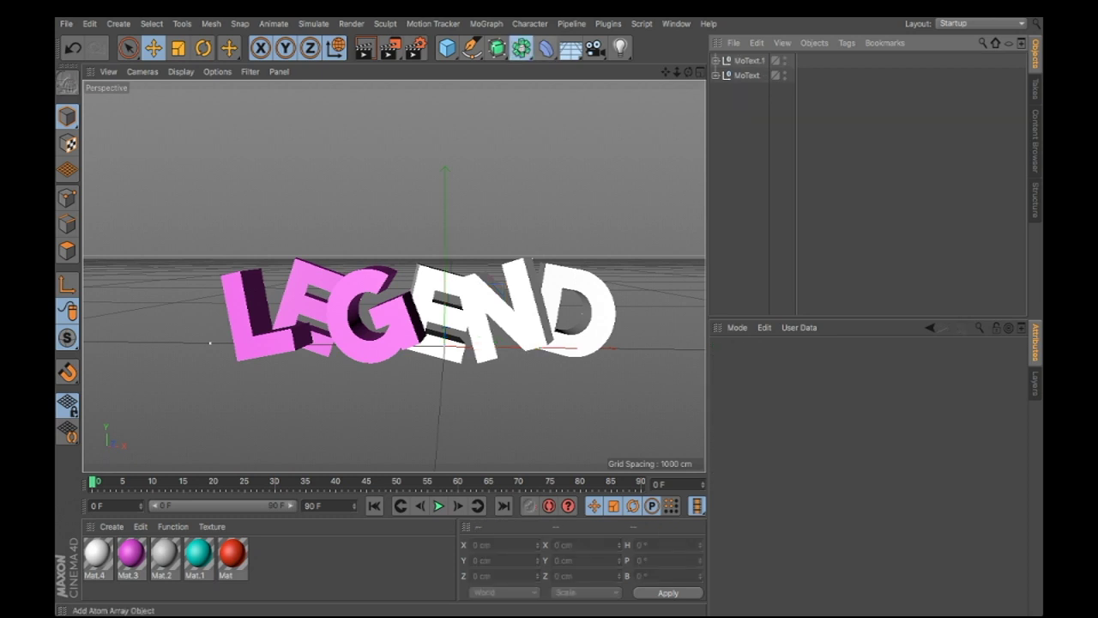
click(539, 91)
click(749, 74)
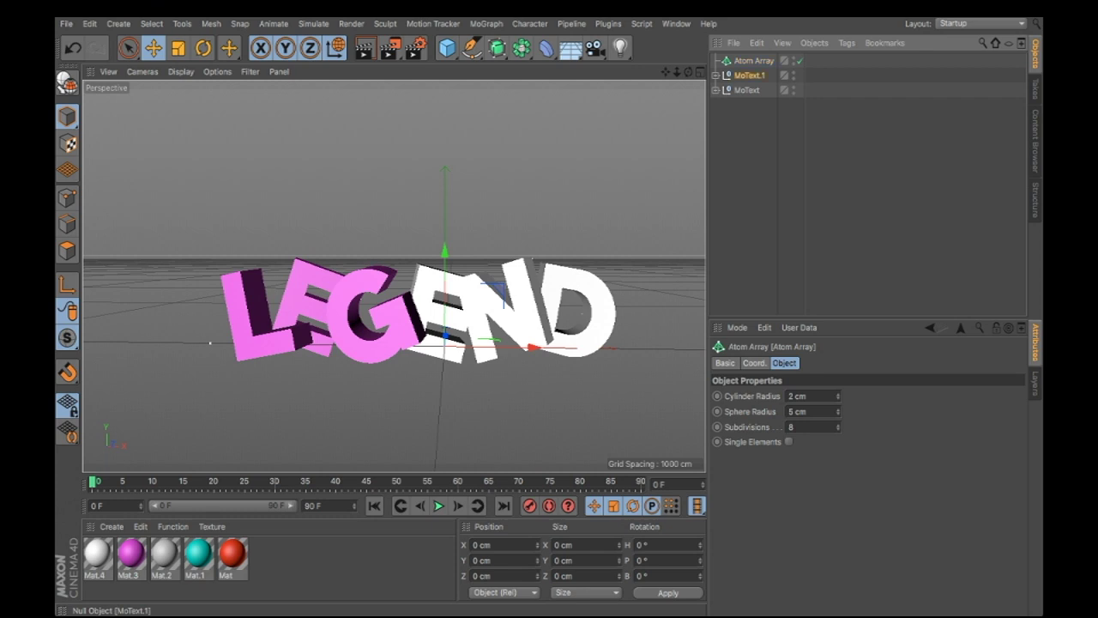
drag(749, 75, 754, 61)
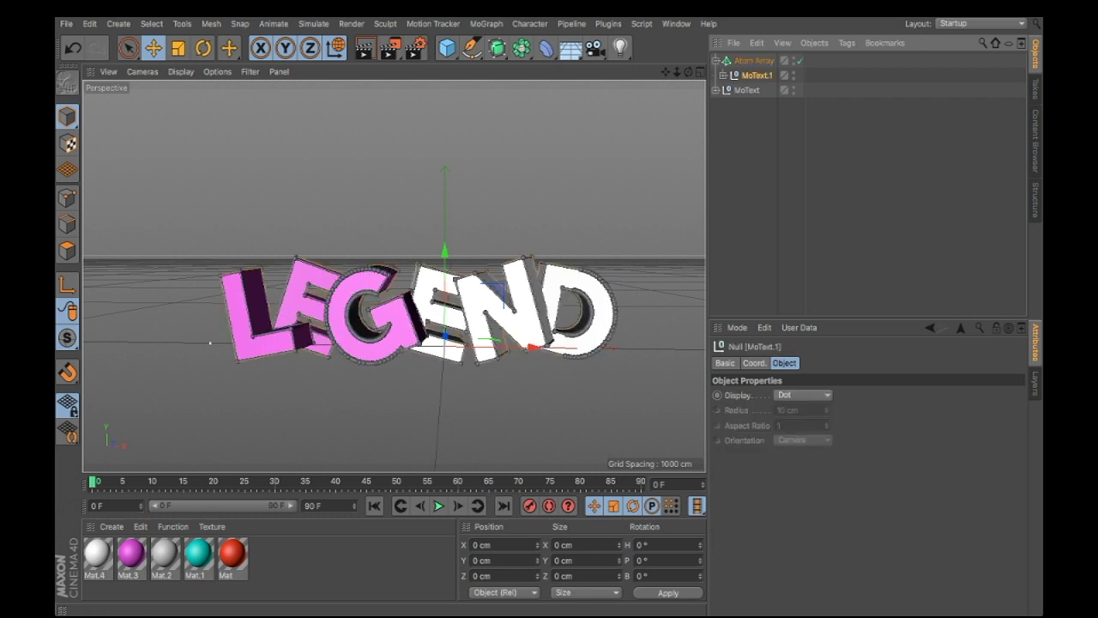
click(753, 61)
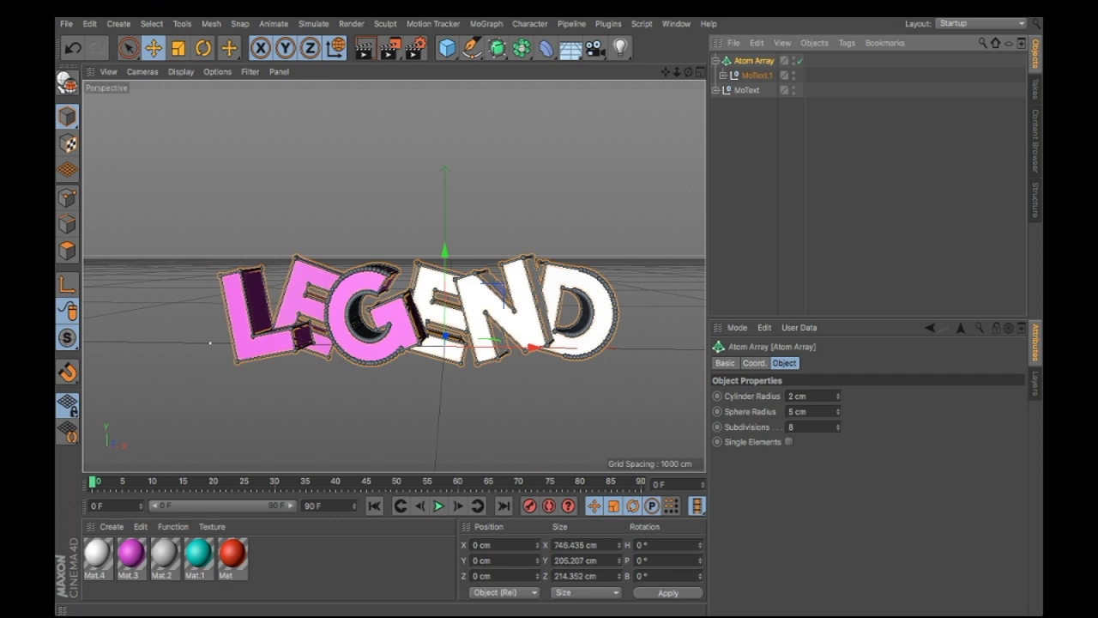
drag(808, 411, 787, 411)
text(1)
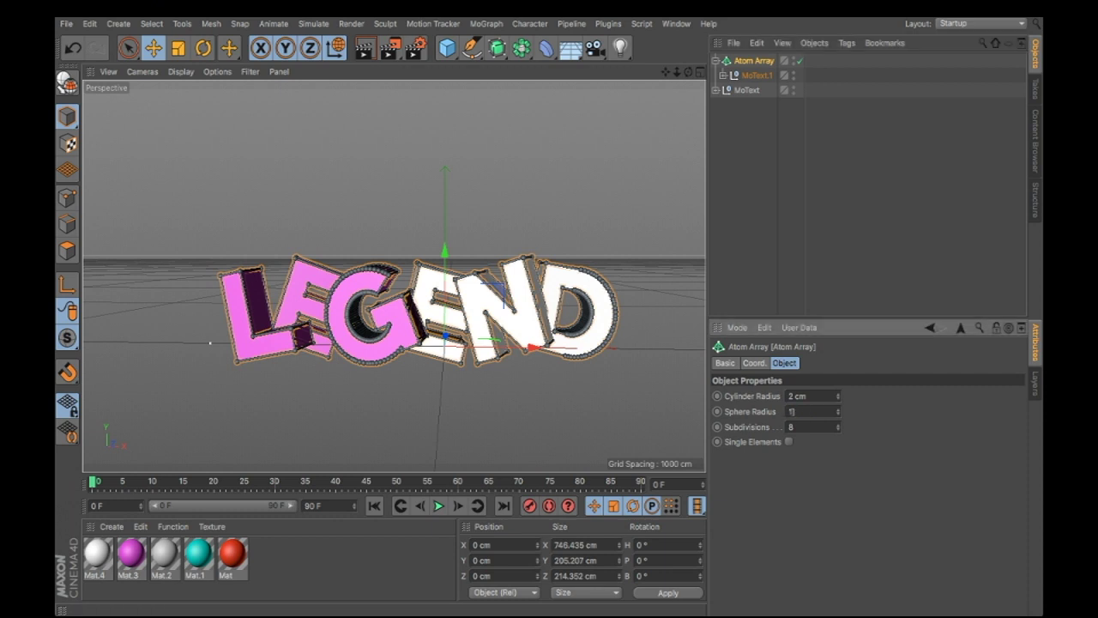
key(Return)
drag(816, 411, 788, 411)
text(1)
key(Return)
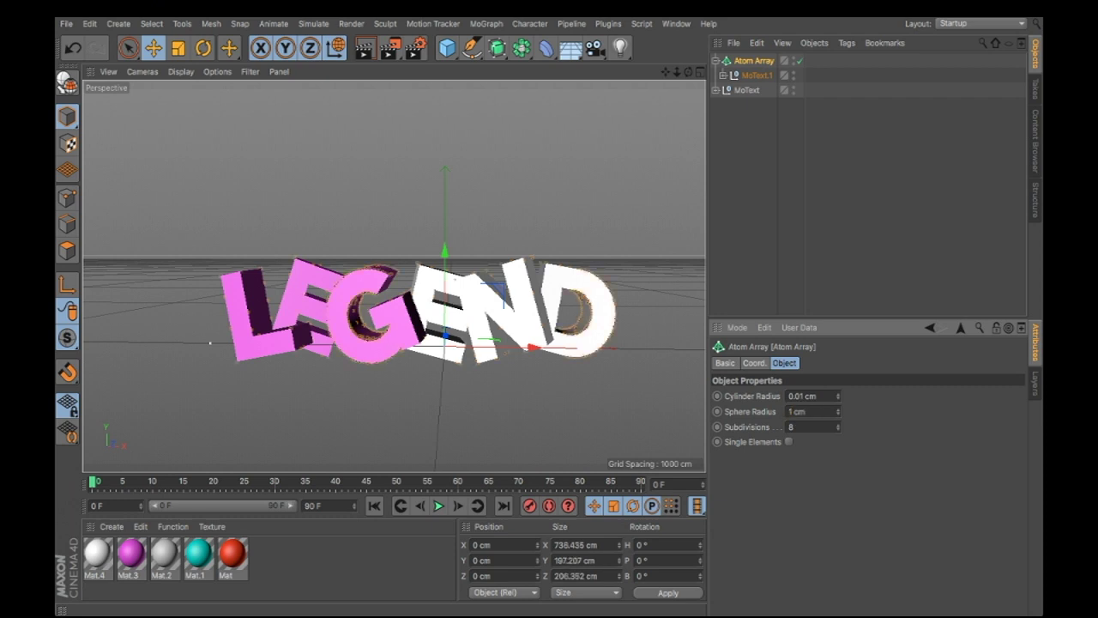
key(ctrl+z)
key(ctrl+z)
Step: Set both the Cylinder Radius and the Sphere Radius of the Atom Array to 1 cm
drag(809, 395, 787, 395)
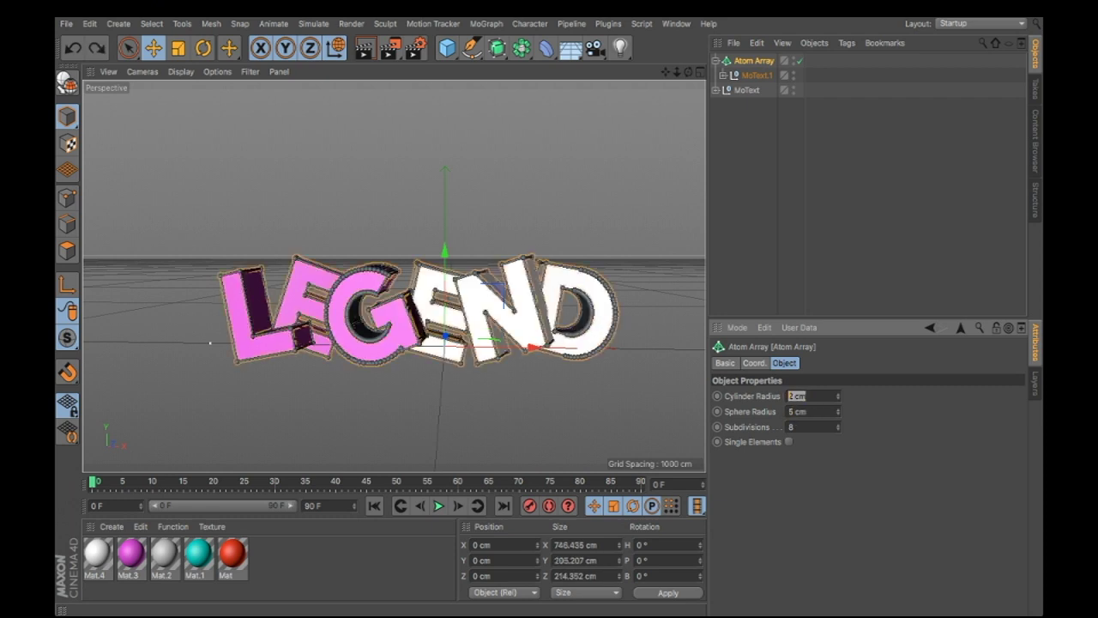
text(1)
key(Return)
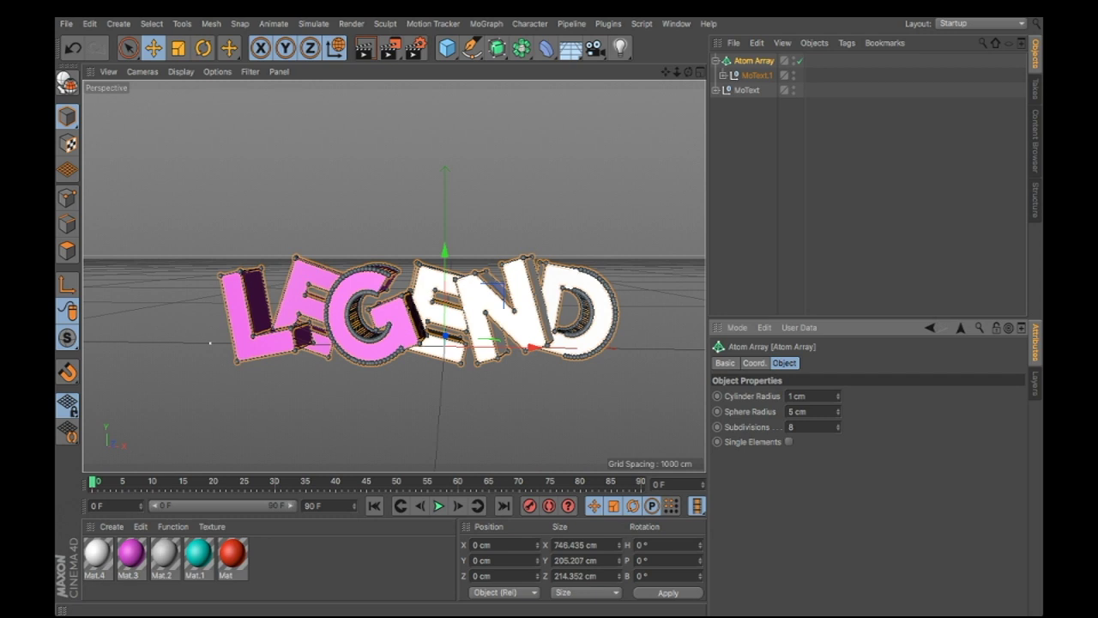
double_click(797, 411)
text(1)
key(Return)
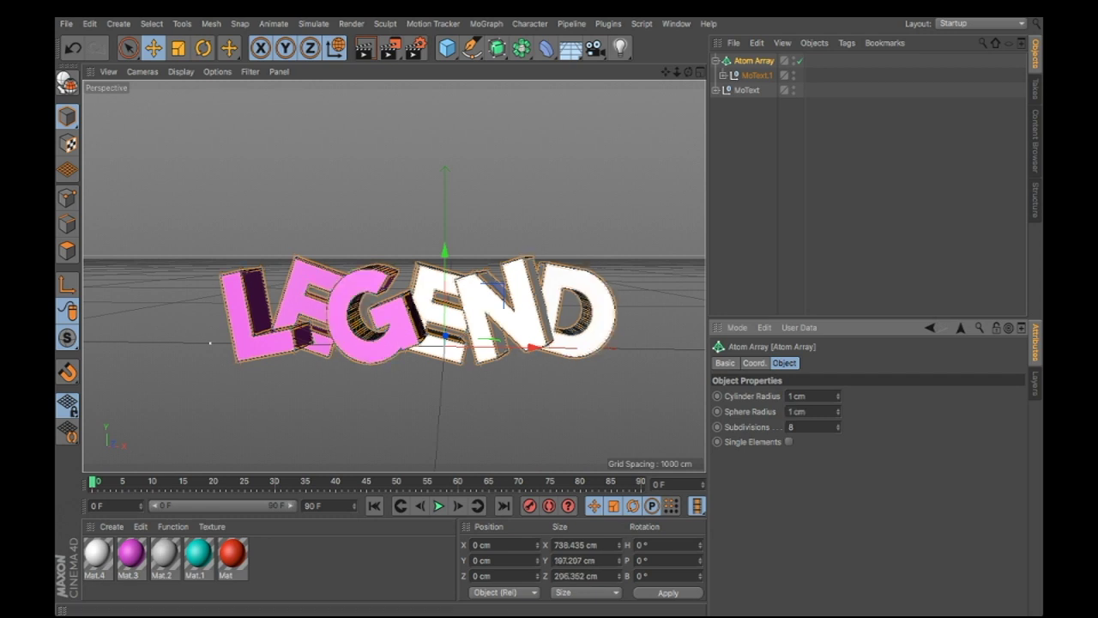
click(867, 189)
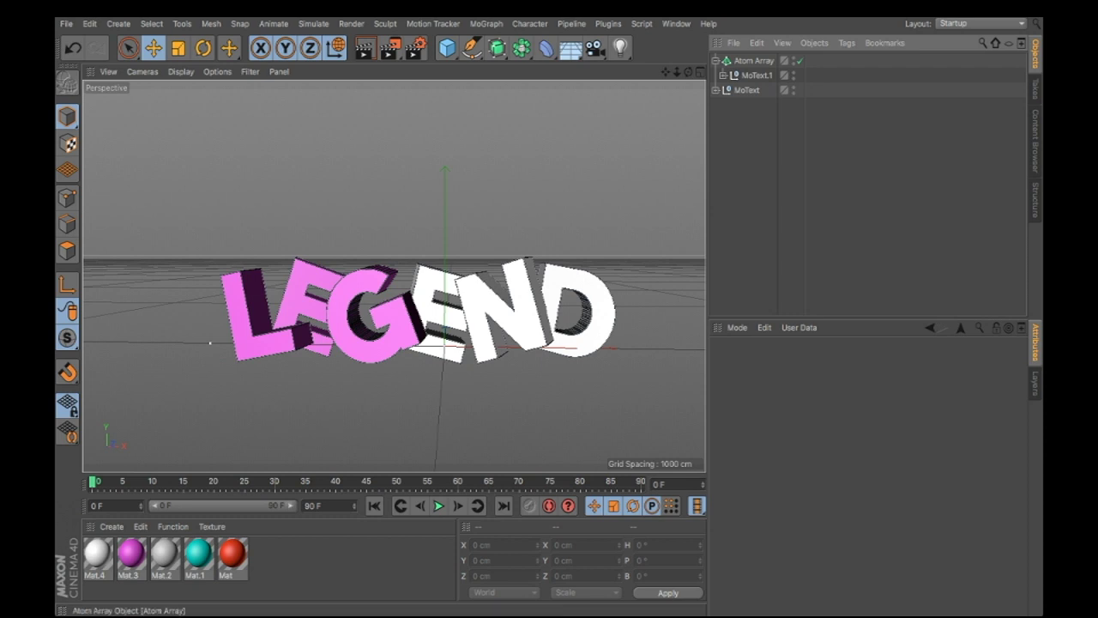
Step: Swap the materials on the text copy inside the Atom Array: white on L, E and G, pink on the second E, N and D
click(723, 75)
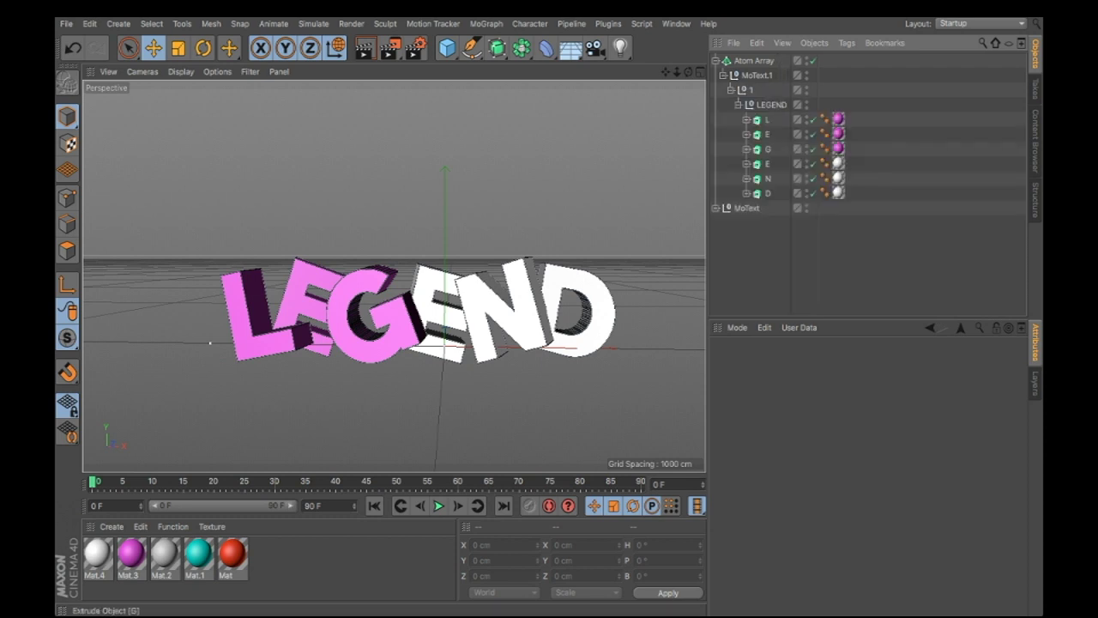
mouse_move(838, 119)
mouse_down()
mouse_move(852, 192)
mouse_move(837, 119)
mouse_up()
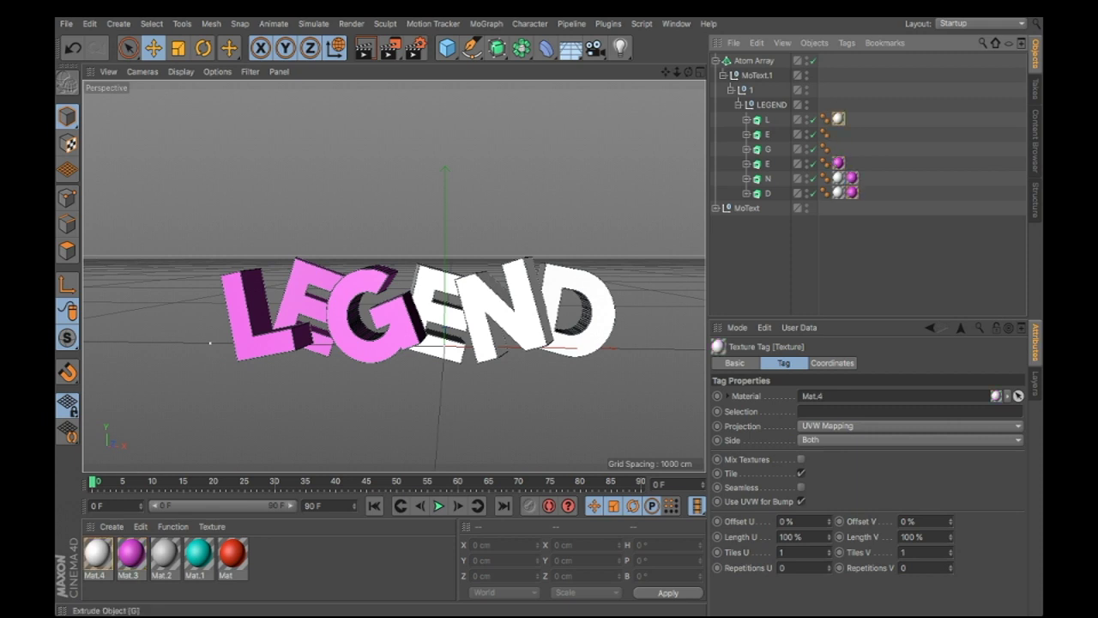
drag(838, 178, 837, 133)
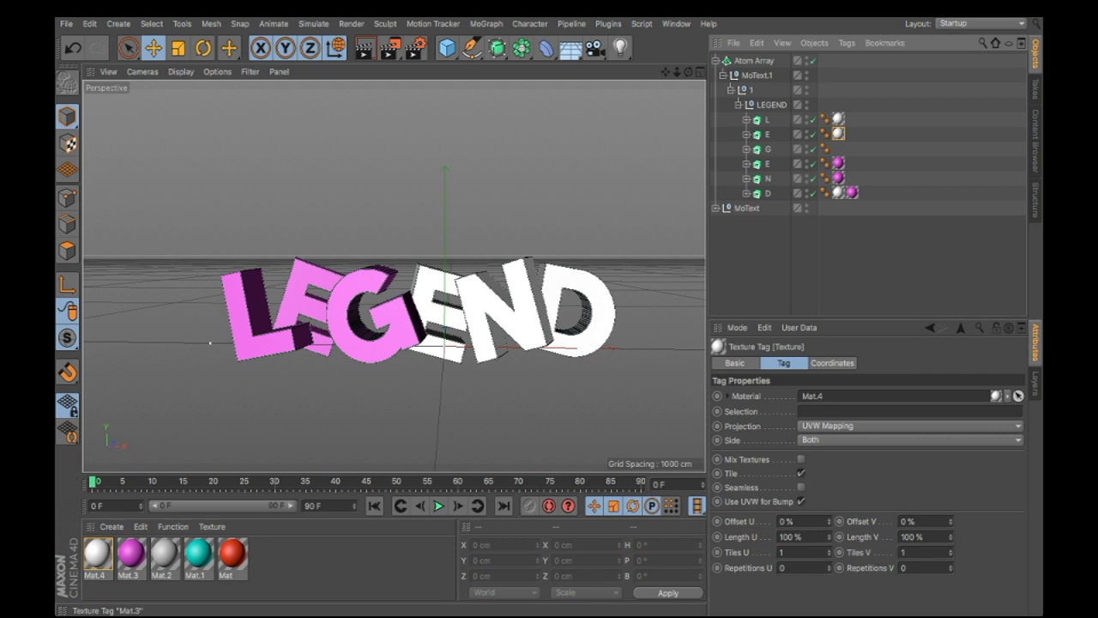
drag(838, 192, 837, 149)
click(875, 148)
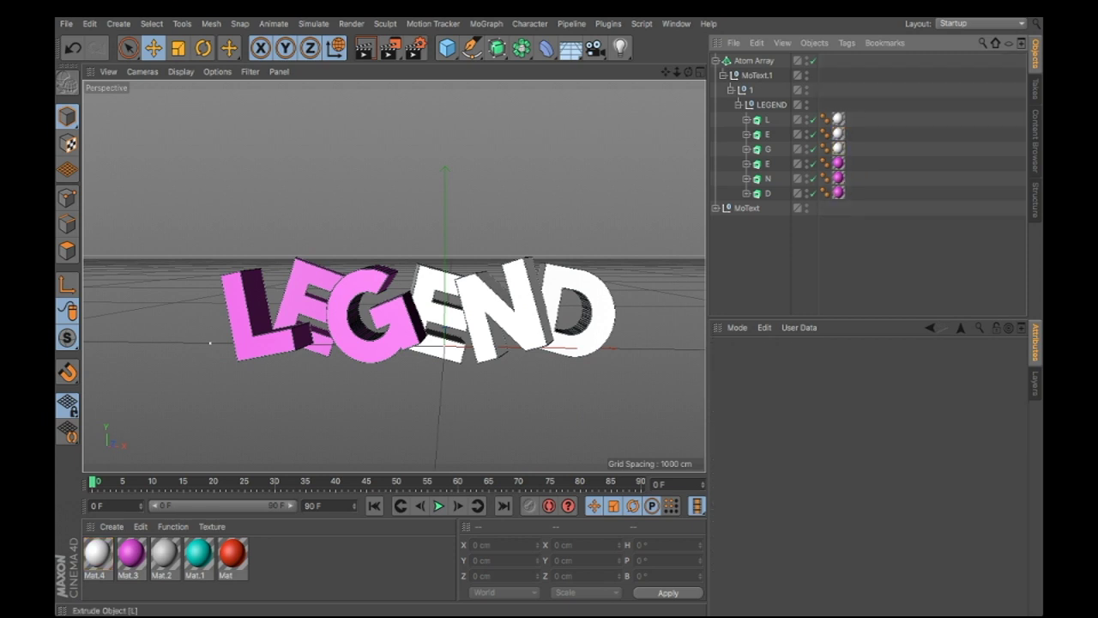
click(723, 74)
click(716, 60)
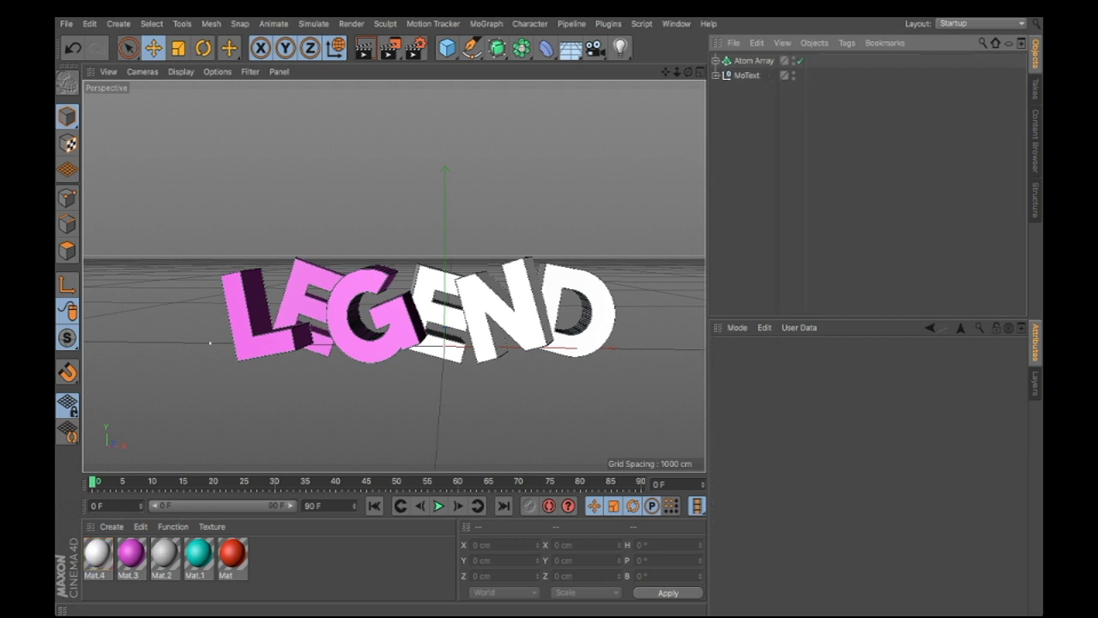
Step: Convert the Atom Array into an editable object
click(754, 60)
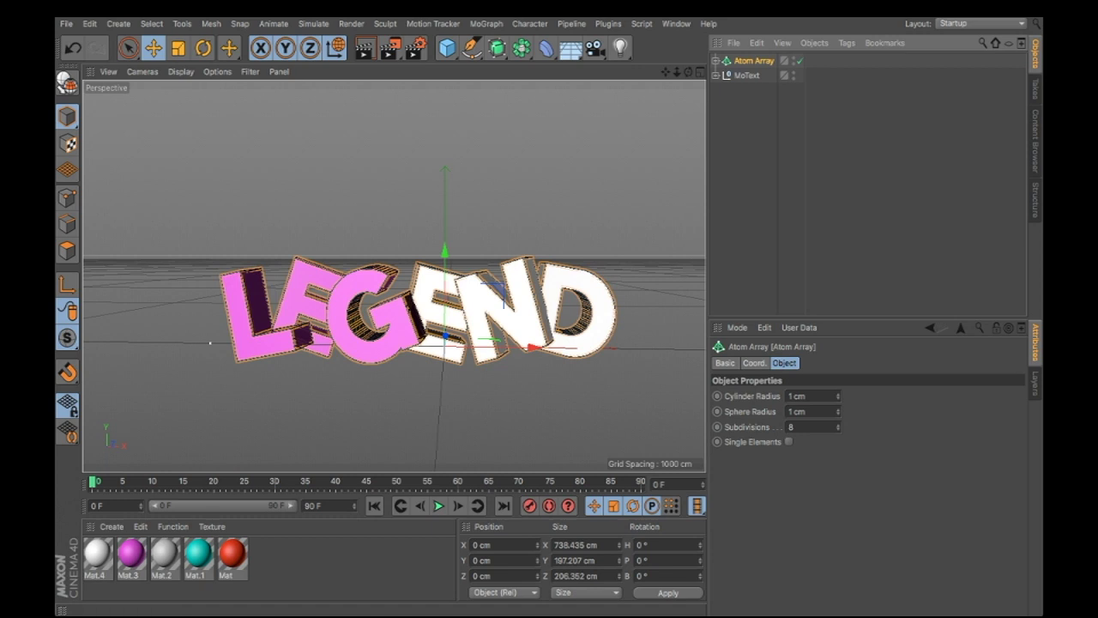
click(716, 60)
key(c)
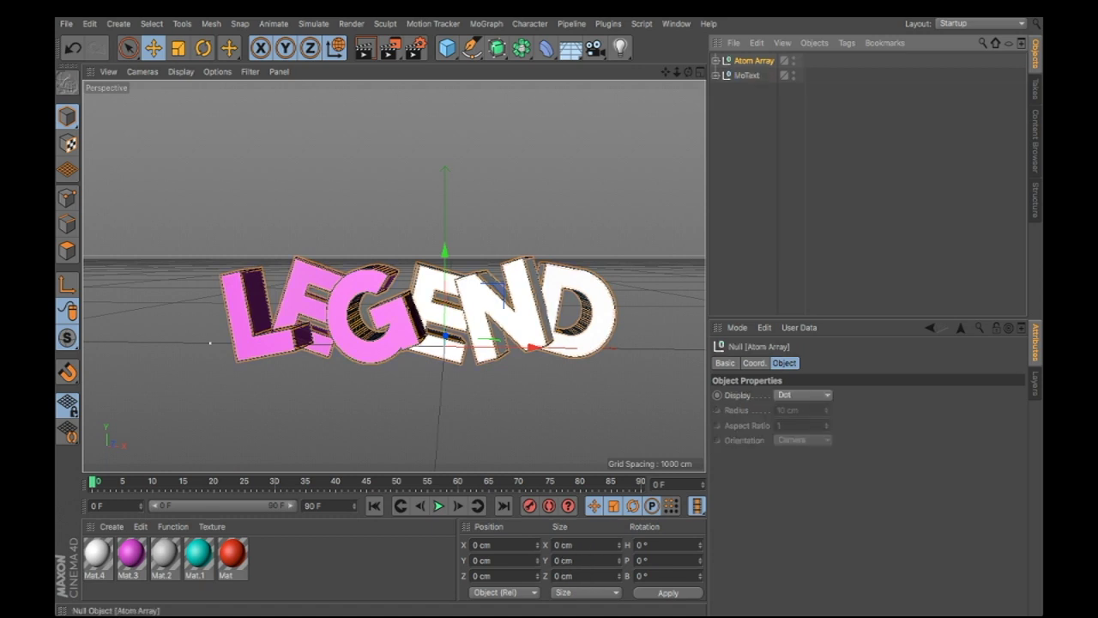
Step: Apply the pink Mat.3 to N, D and the second E with both its caps inside the converted Atom Array
click(716, 60)
scroll(754, 185, down, 3)
scroll(753, 185, up, 3)
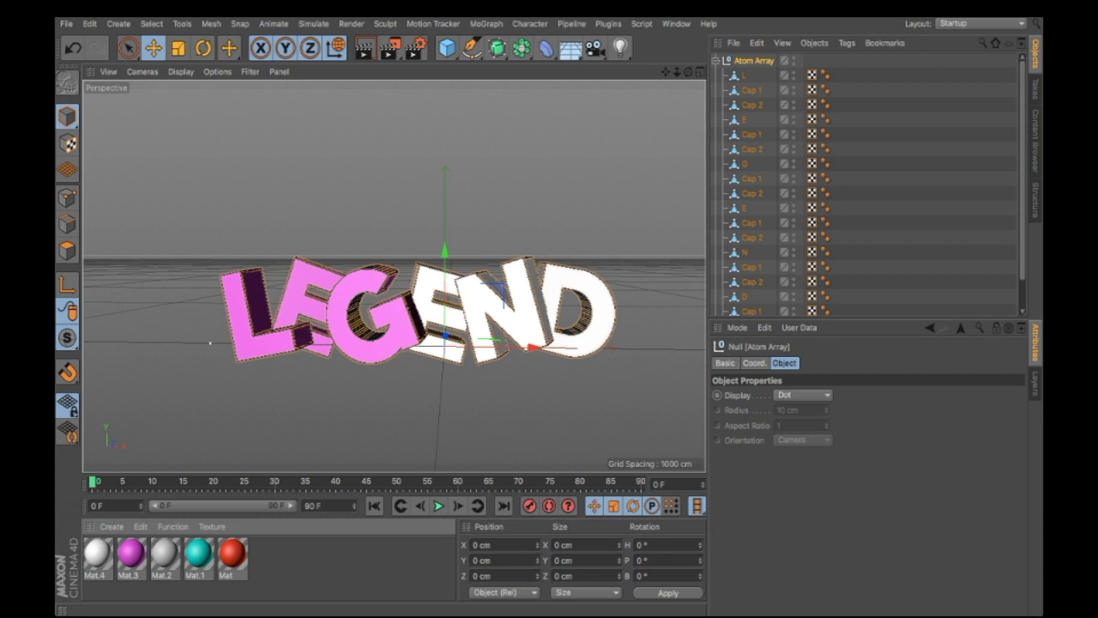
scroll(867, 185, down, 2)
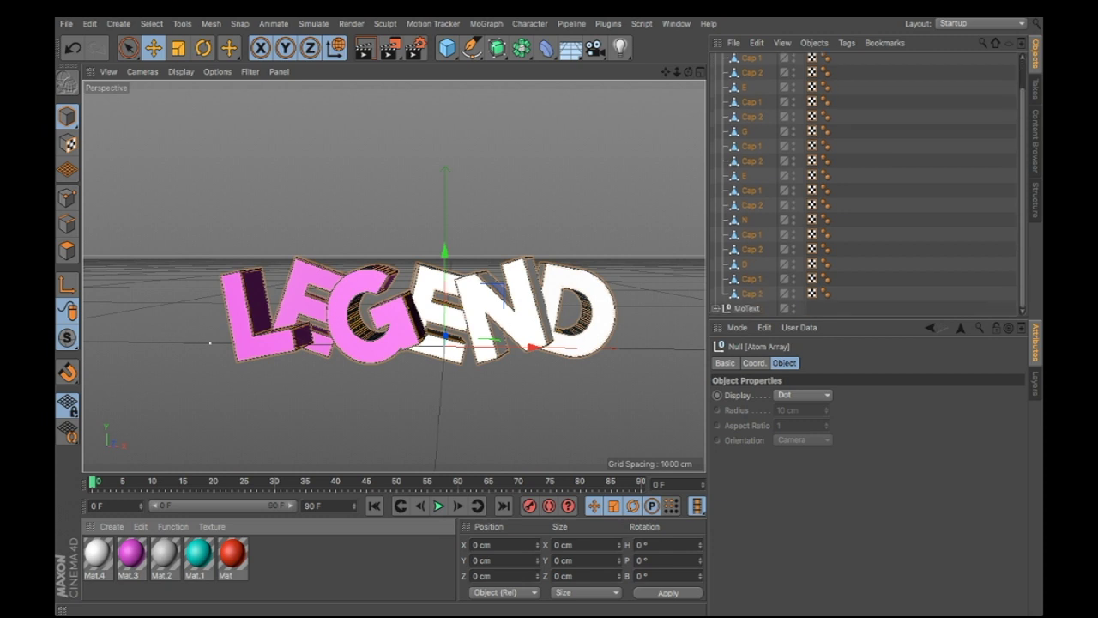
drag(131, 553, 745, 264)
drag(130, 553, 745, 220)
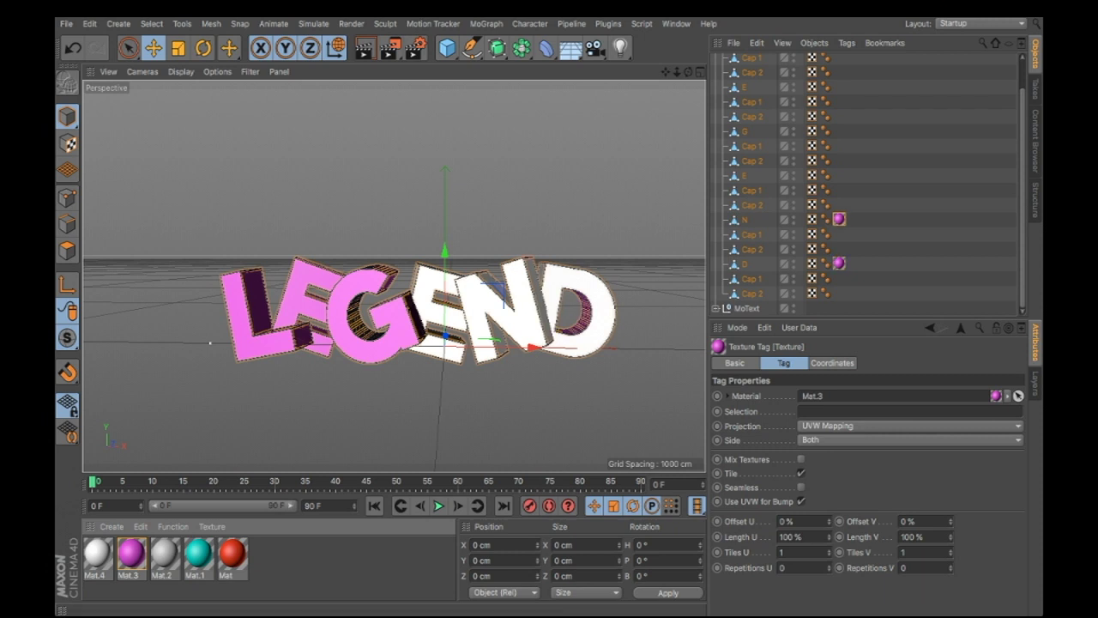
drag(130, 554, 745, 175)
drag(130, 553, 752, 190)
drag(130, 554, 752, 205)
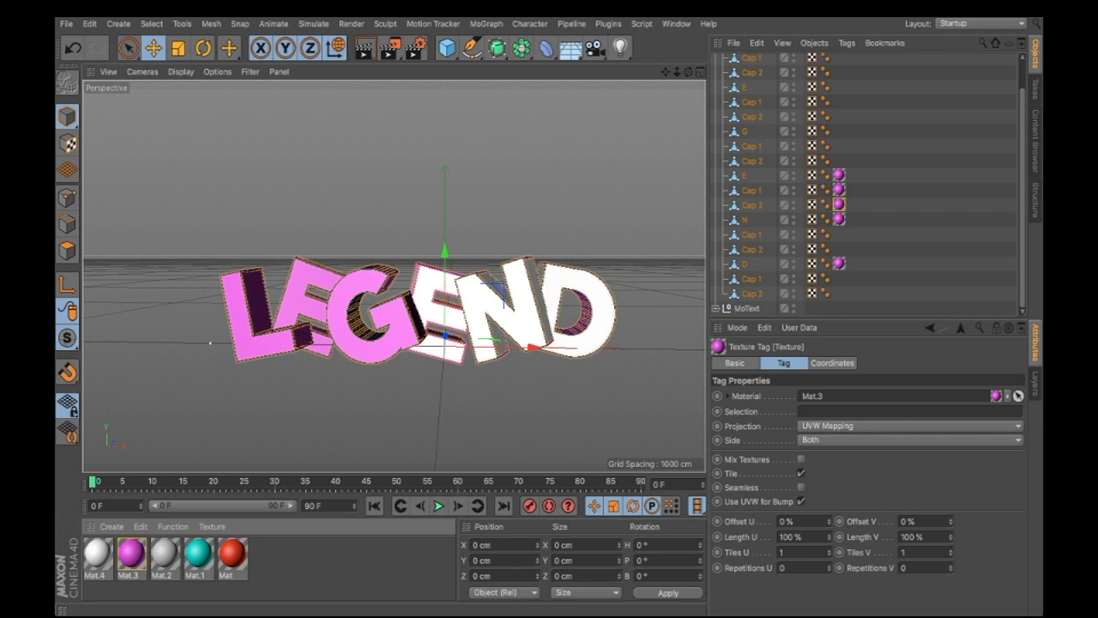
Step: Apply the white Mat.4 to N's Cap 1, and the pink Mat.3 to N's Cap 2 and both caps of D
drag(97, 554, 752, 234)
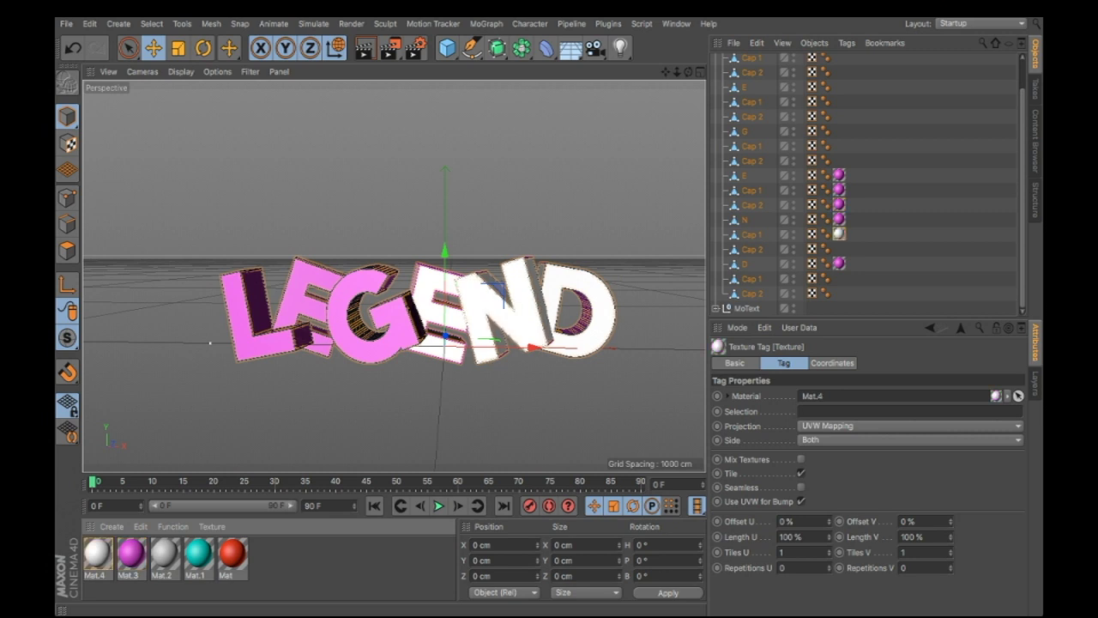
drag(130, 553, 751, 249)
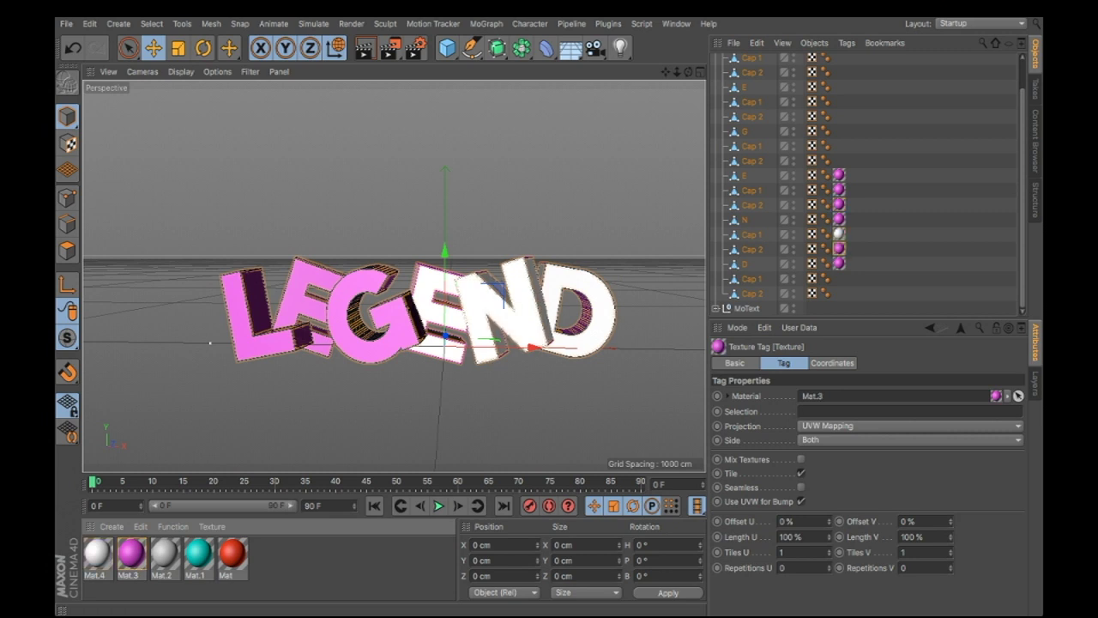
drag(130, 554, 752, 279)
drag(131, 554, 752, 294)
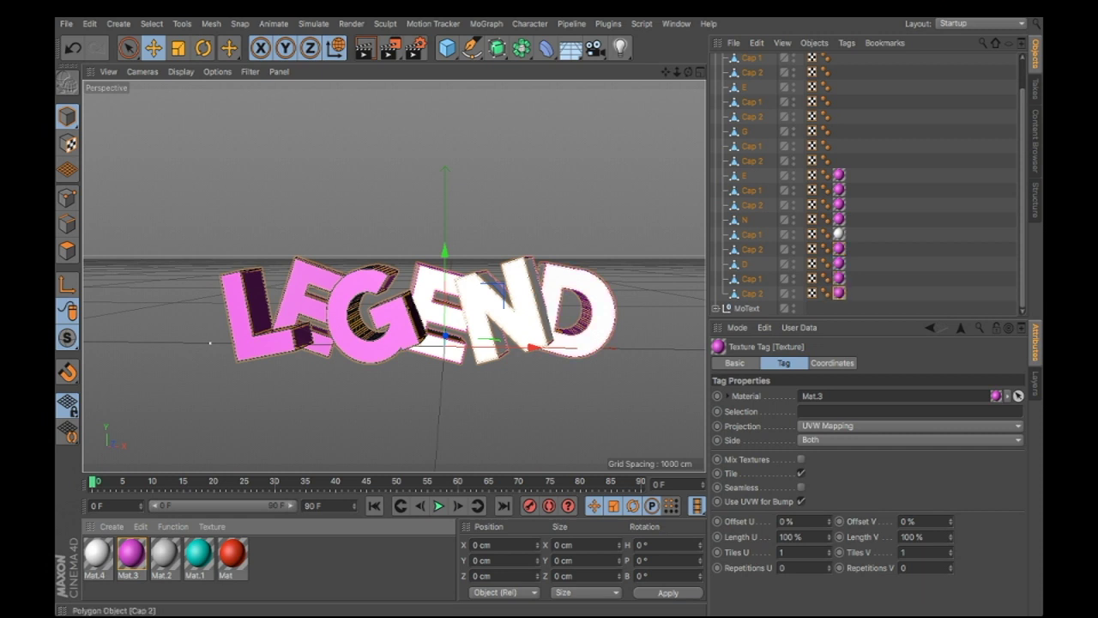
click(910, 278)
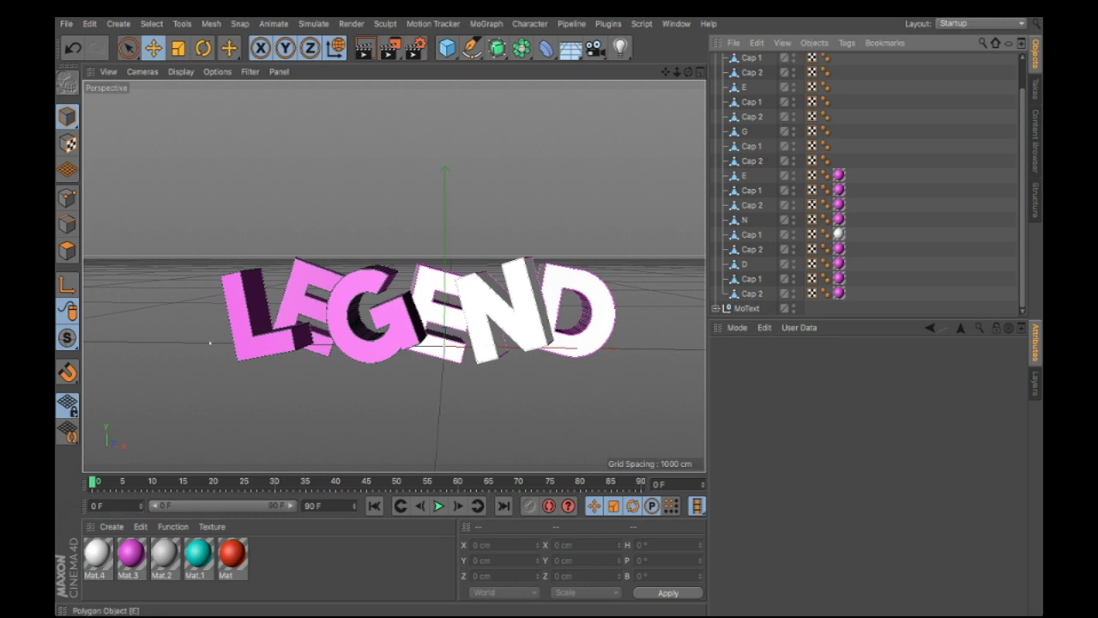
Step: Apply the white Mat.4 to L and the first E, including both caps of each letter, inside the Atom Array
scroll(772, 172, up, 2)
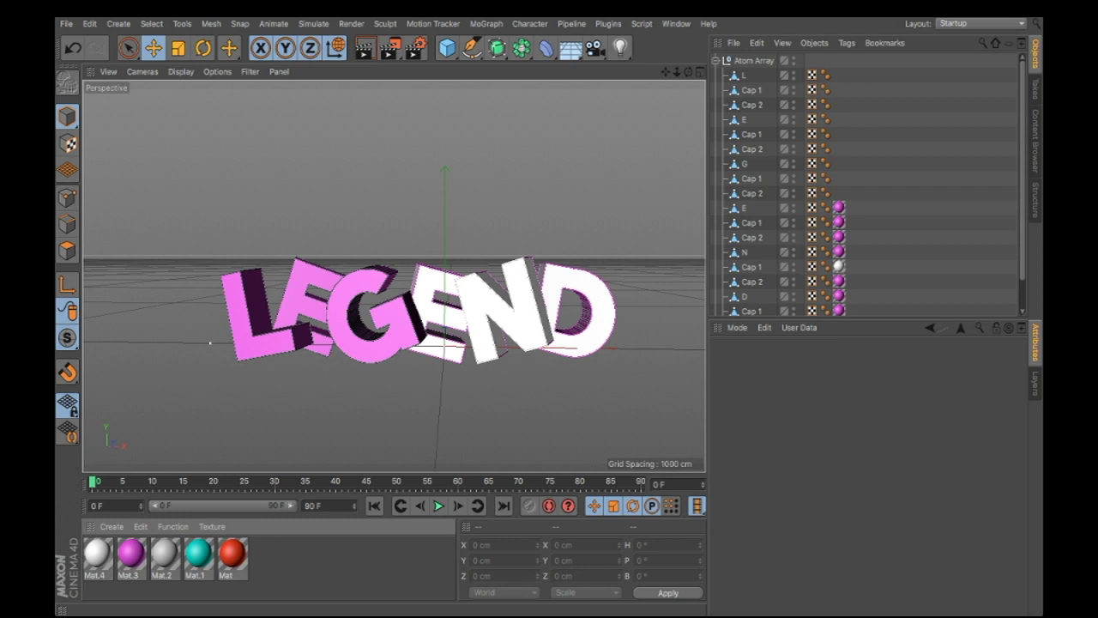
drag(97, 554, 744, 75)
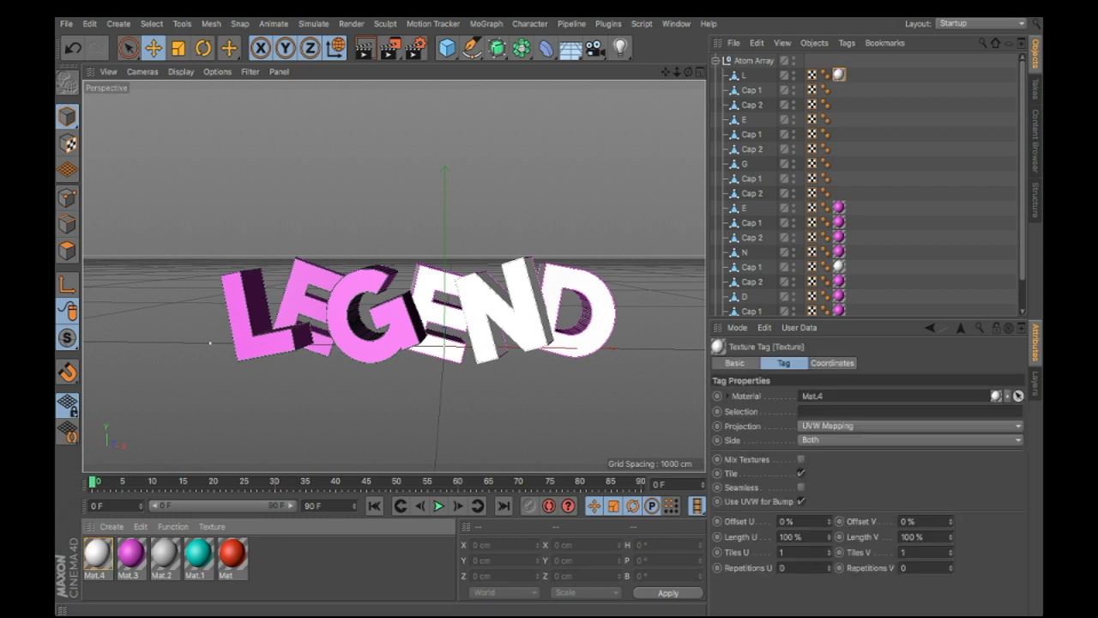
drag(97, 554, 752, 90)
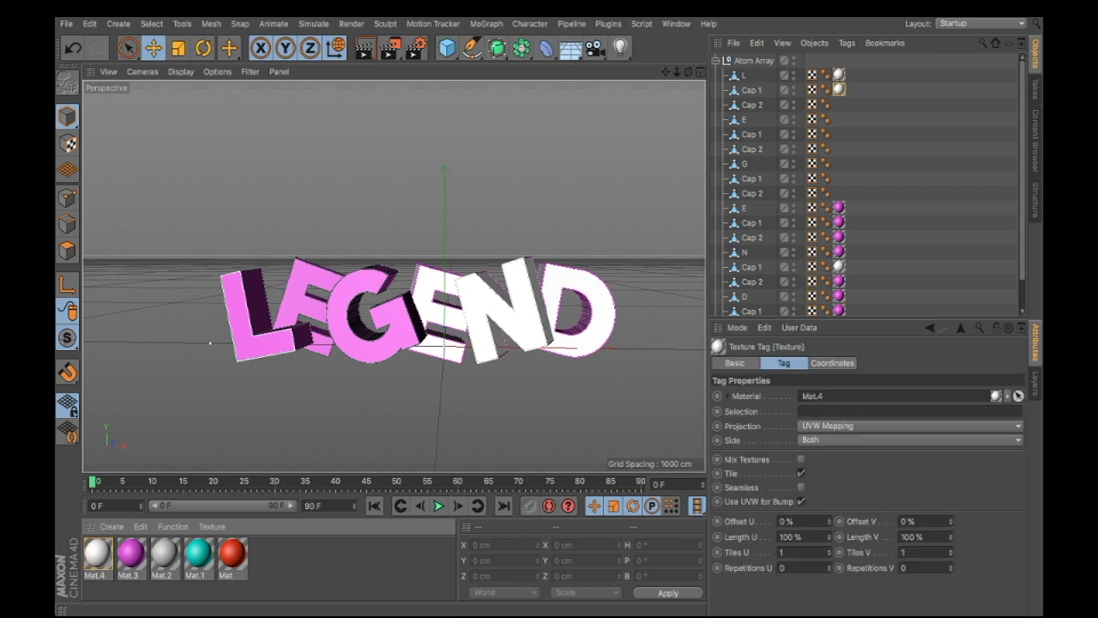
drag(97, 554, 751, 105)
drag(97, 554, 744, 119)
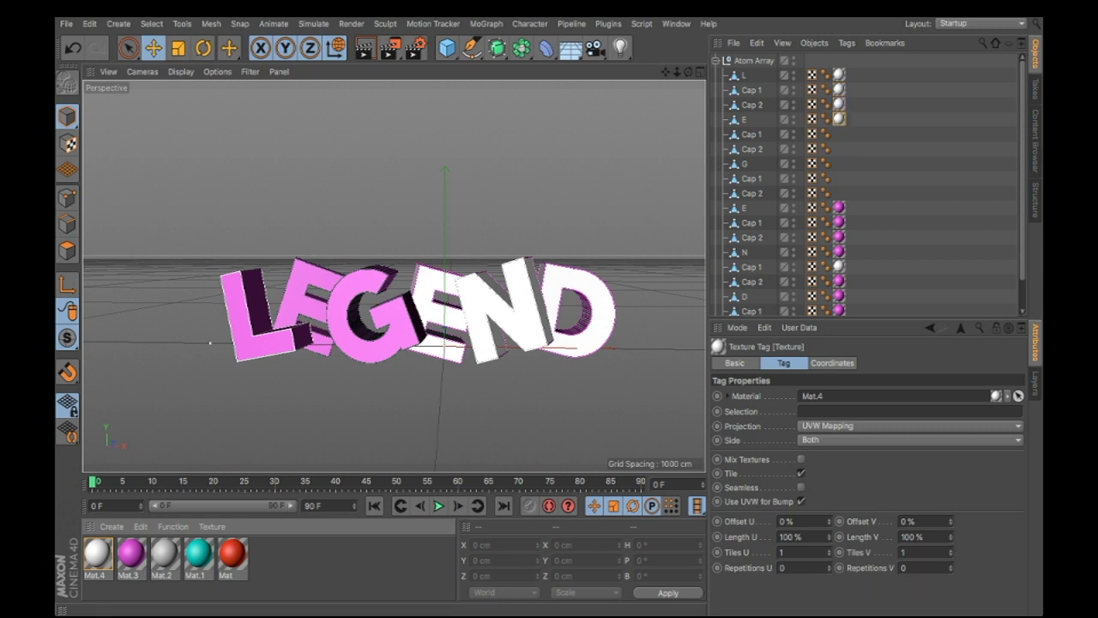
drag(97, 554, 751, 134)
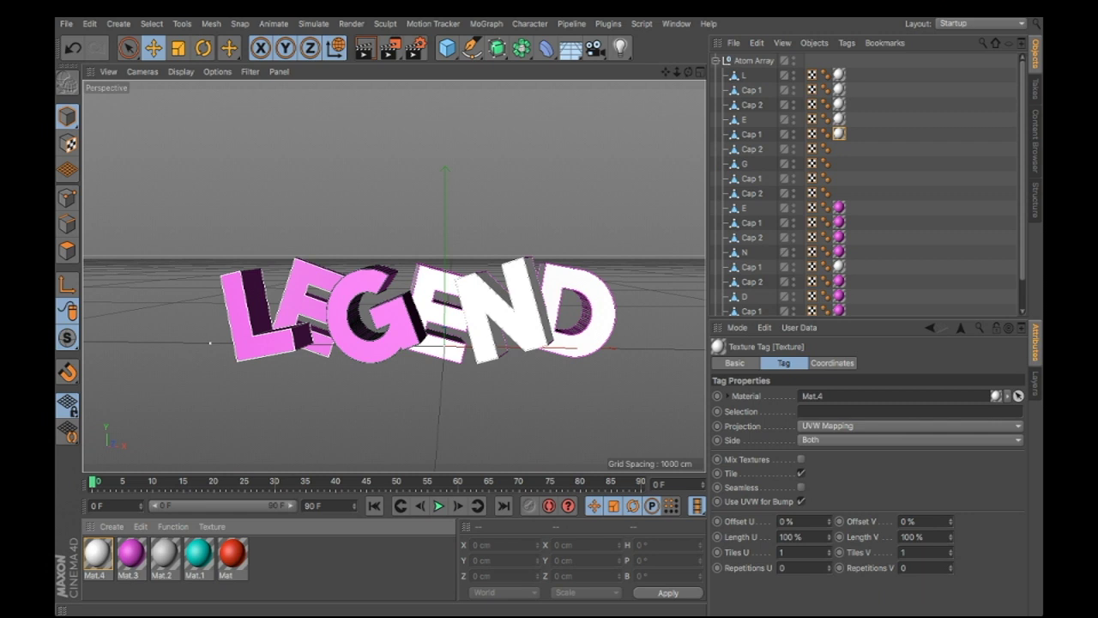
drag(97, 555, 752, 148)
Step: Apply the white Mat.4 to G and both its caps, and collapse the Atom Array hierarchy
drag(97, 554, 744, 163)
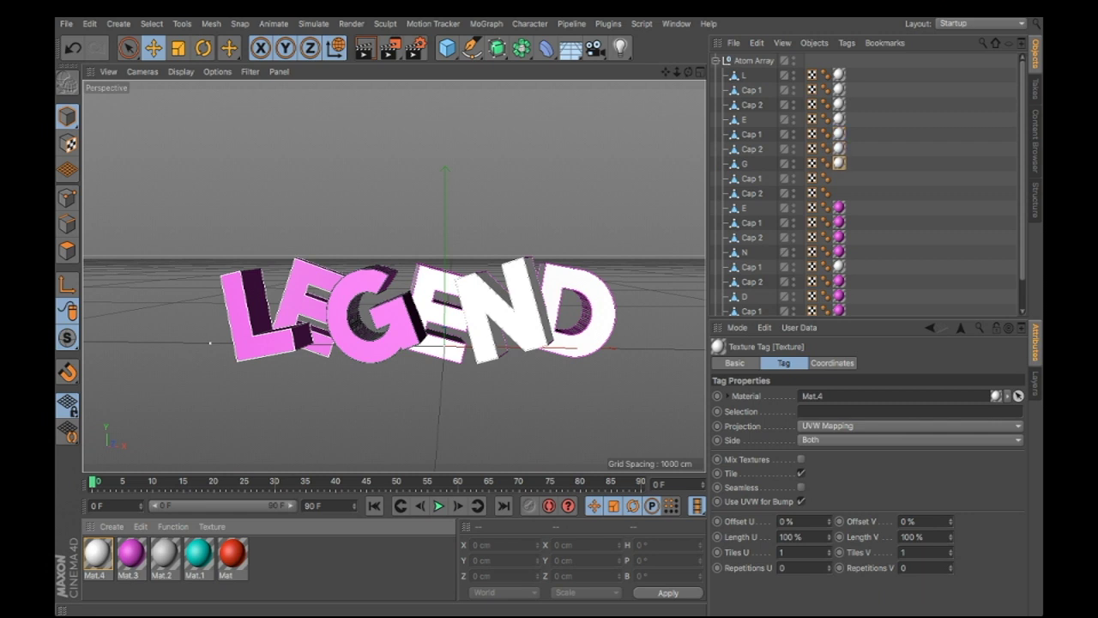
drag(97, 555, 751, 178)
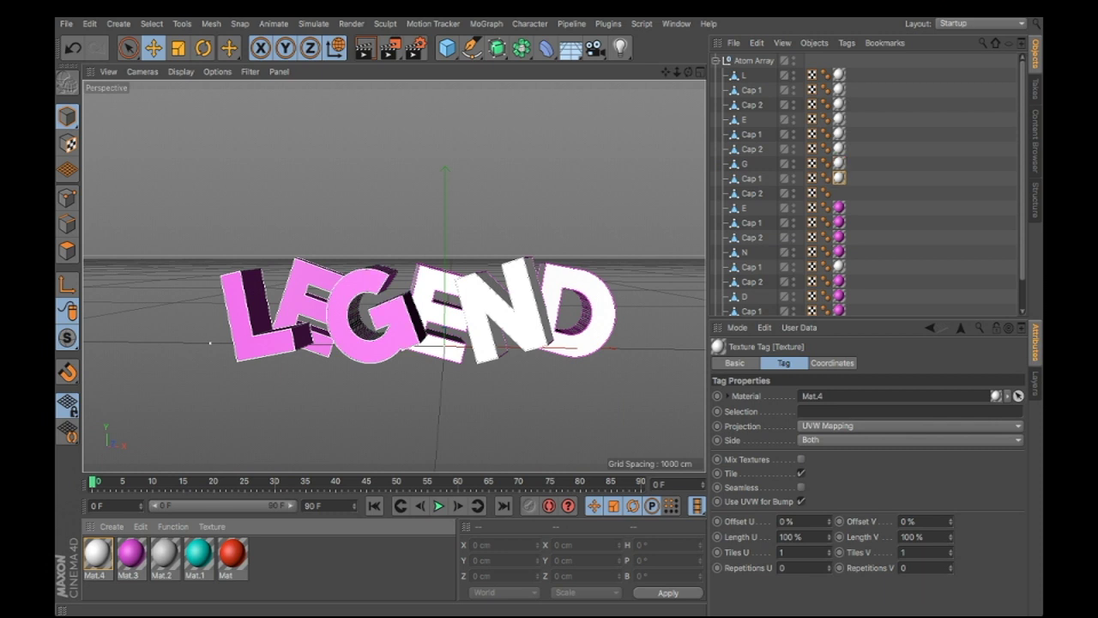
drag(97, 555, 752, 193)
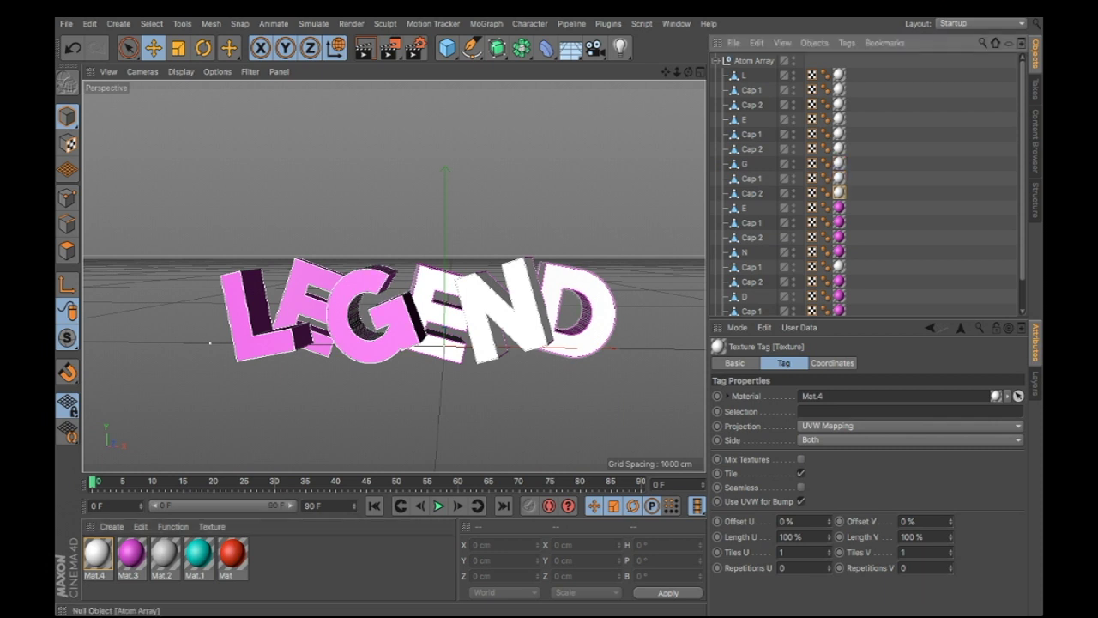
click(715, 61)
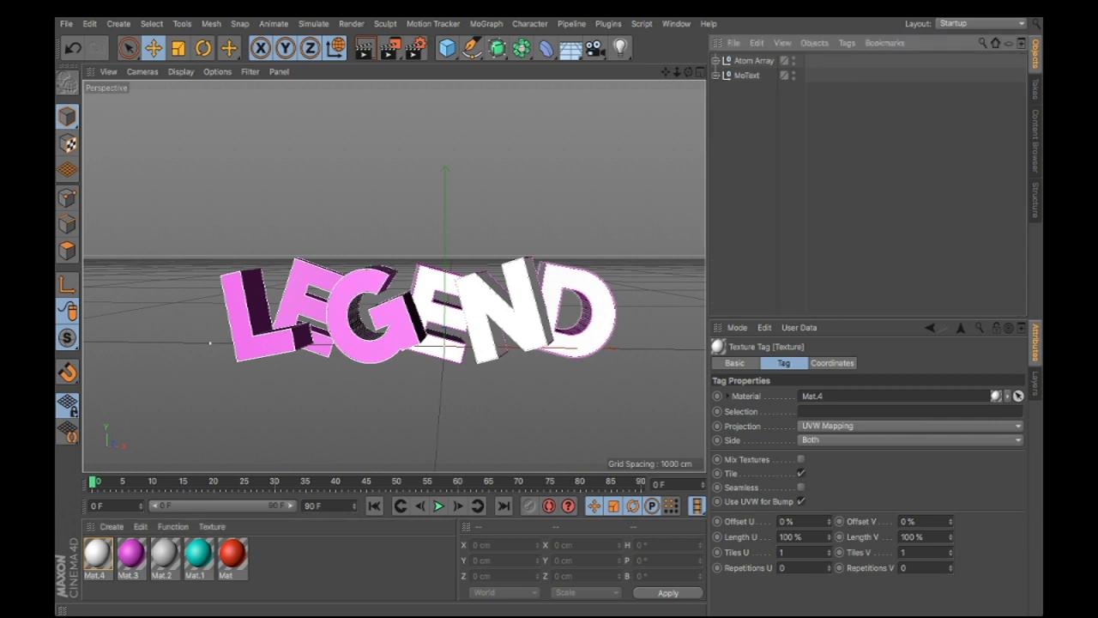
Step: Render the active view to check the outlined LEGEND text, and return to the normal viewport
click(386, 163)
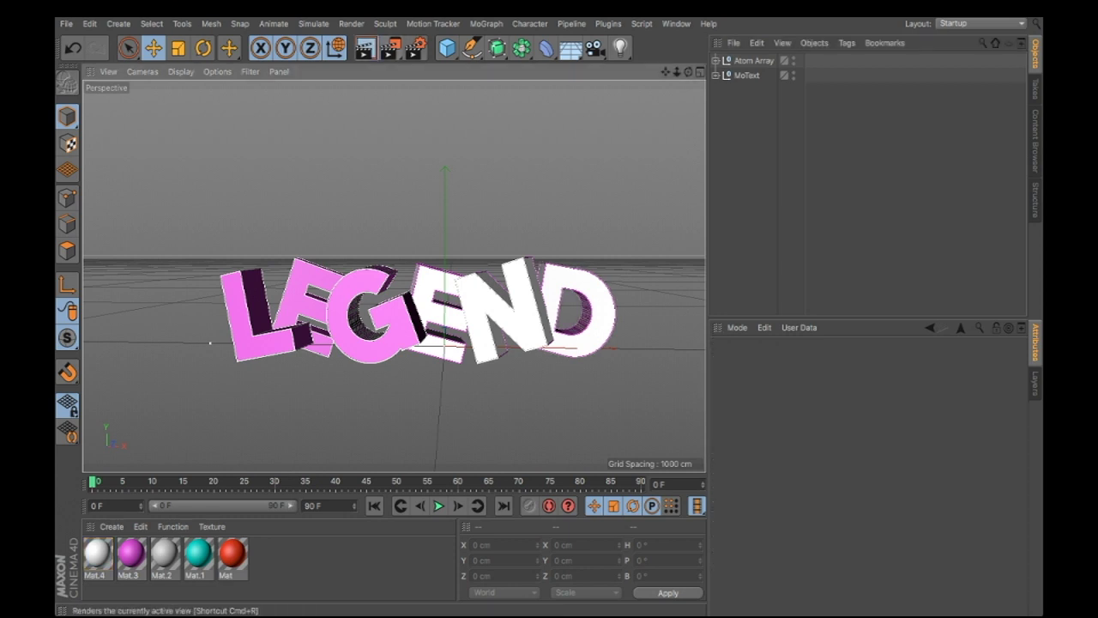
click(364, 48)
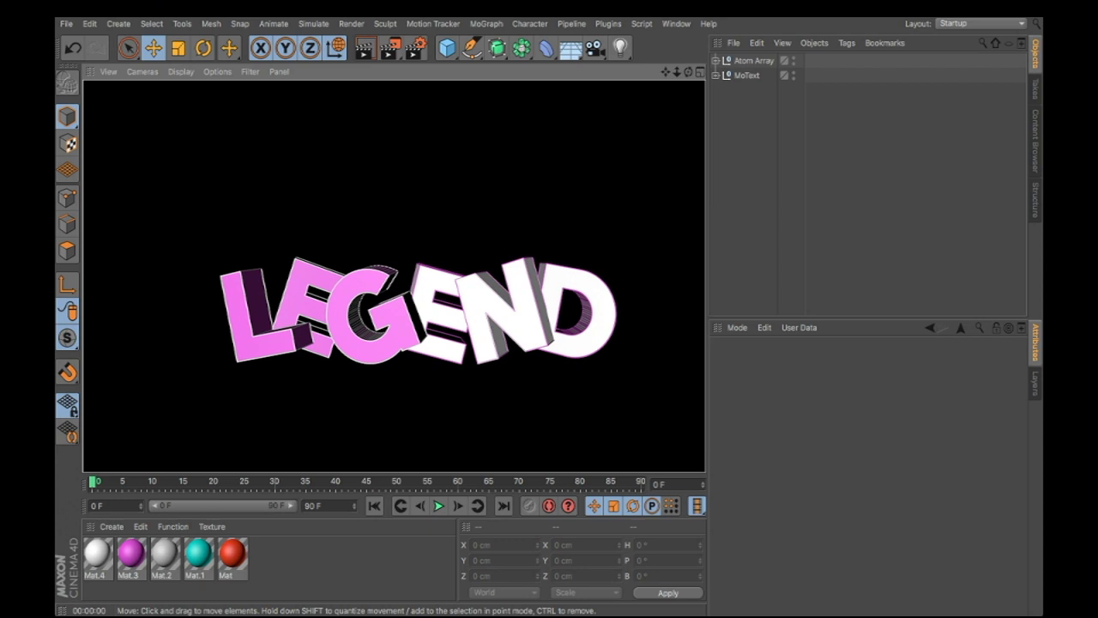
click(369, 163)
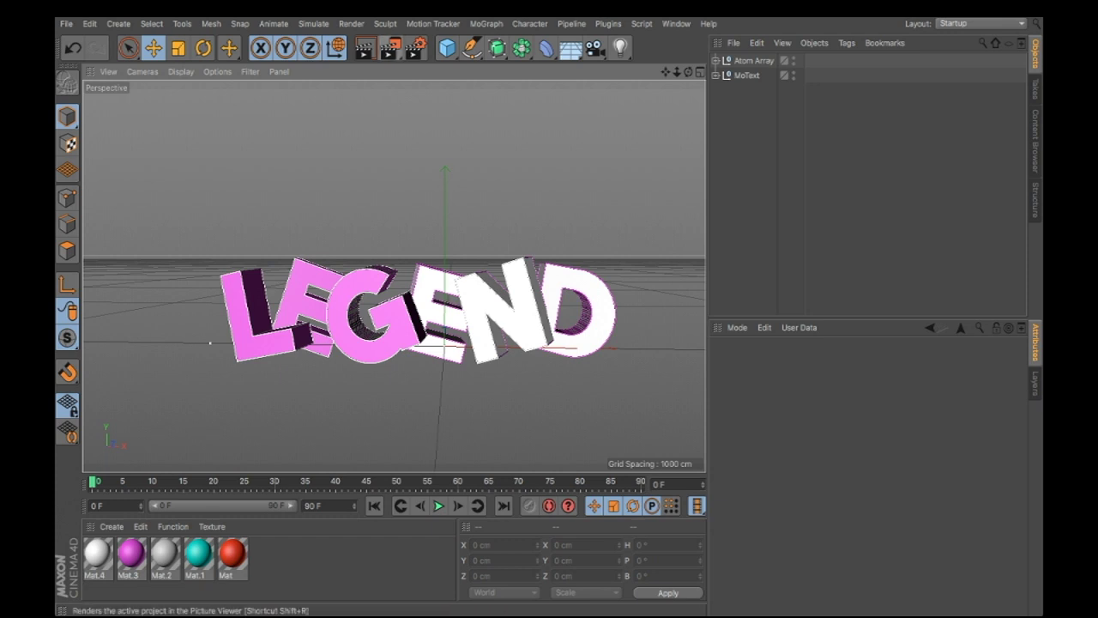
Step: Render the project to the Picture Viewer and start saving the rendered image
click(391, 49)
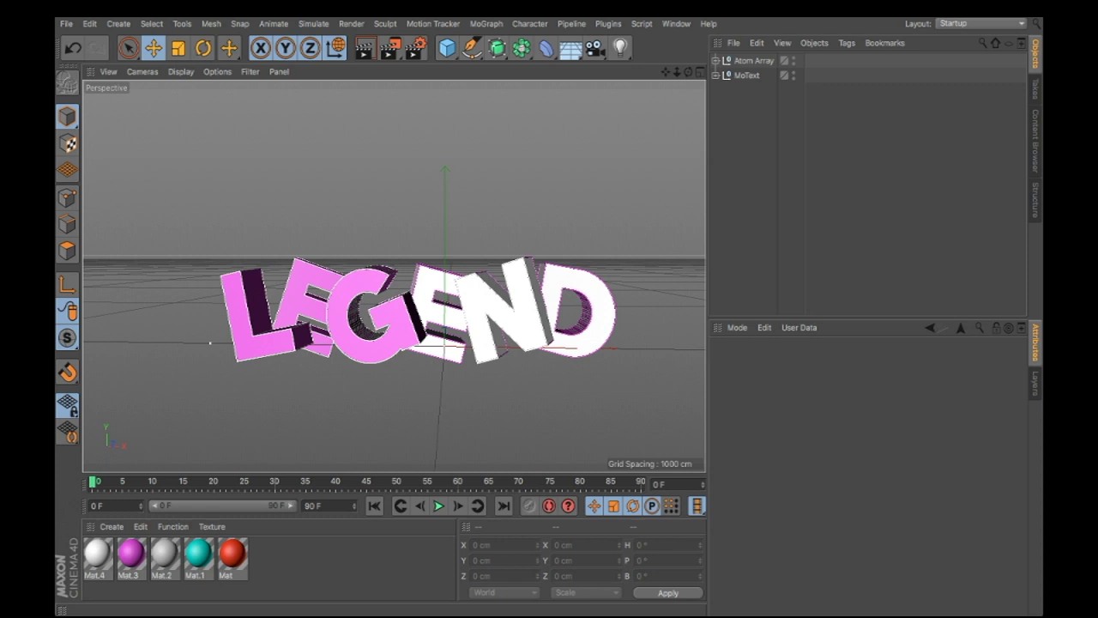
key(shift+r)
drag(455, 8, 551, 71)
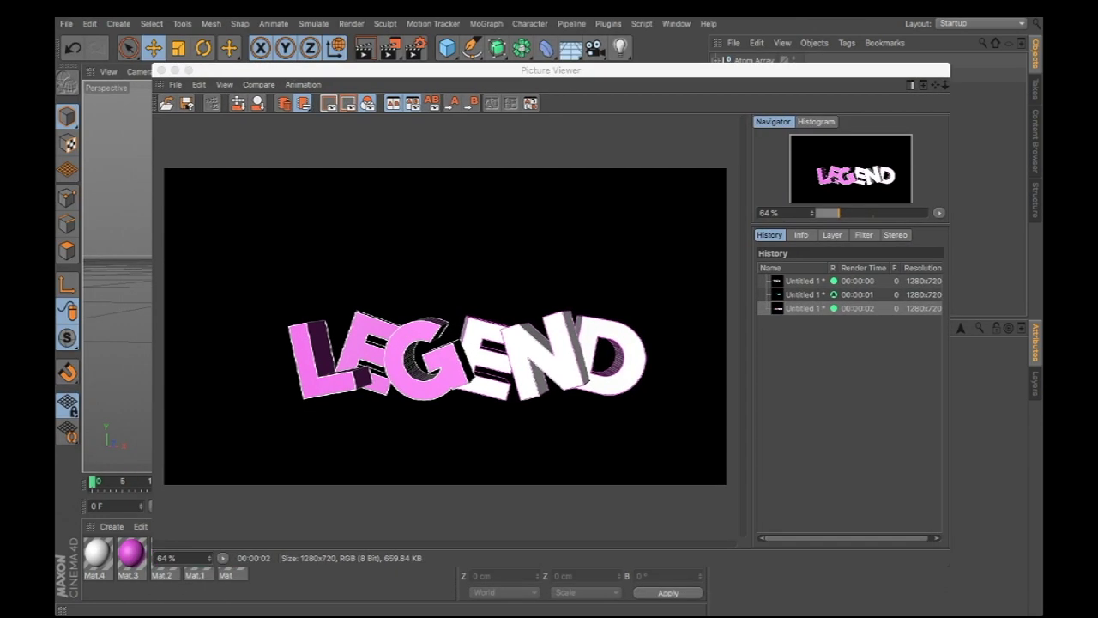
click(551, 72)
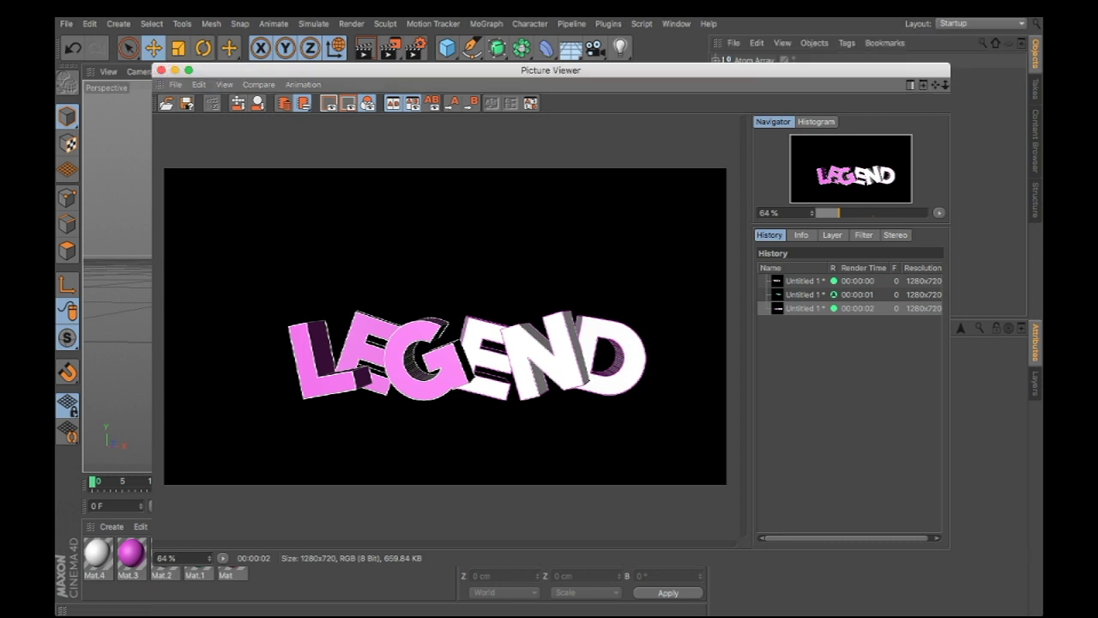
click(187, 103)
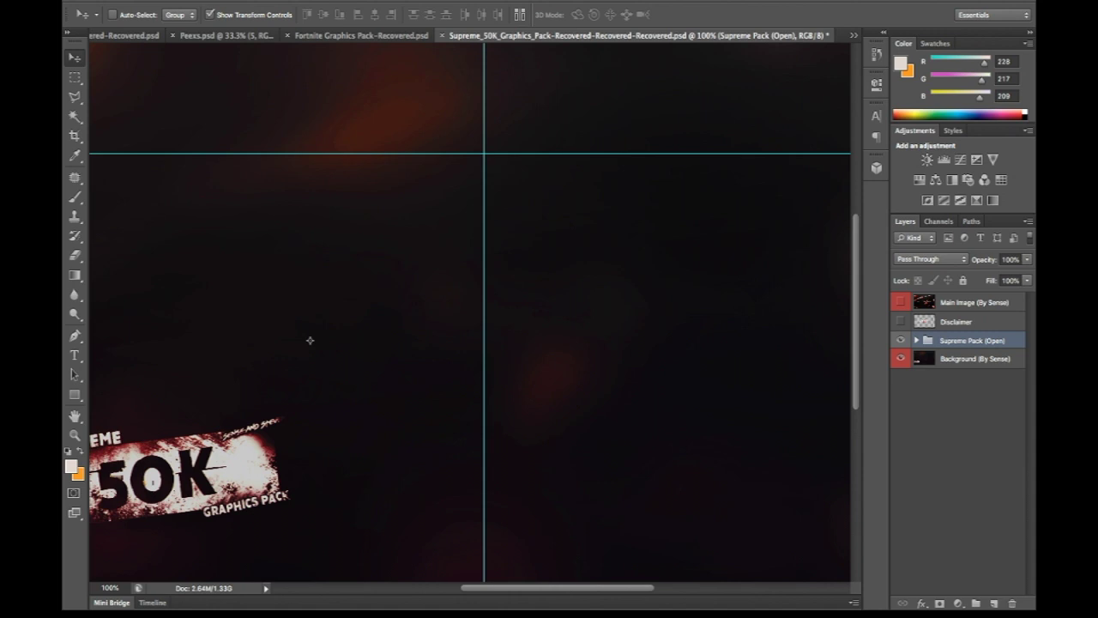
Step: Switch to Photoshop and create a new 1263 x 421 pixel document named LegendTutorial with a white background
key(super+n)
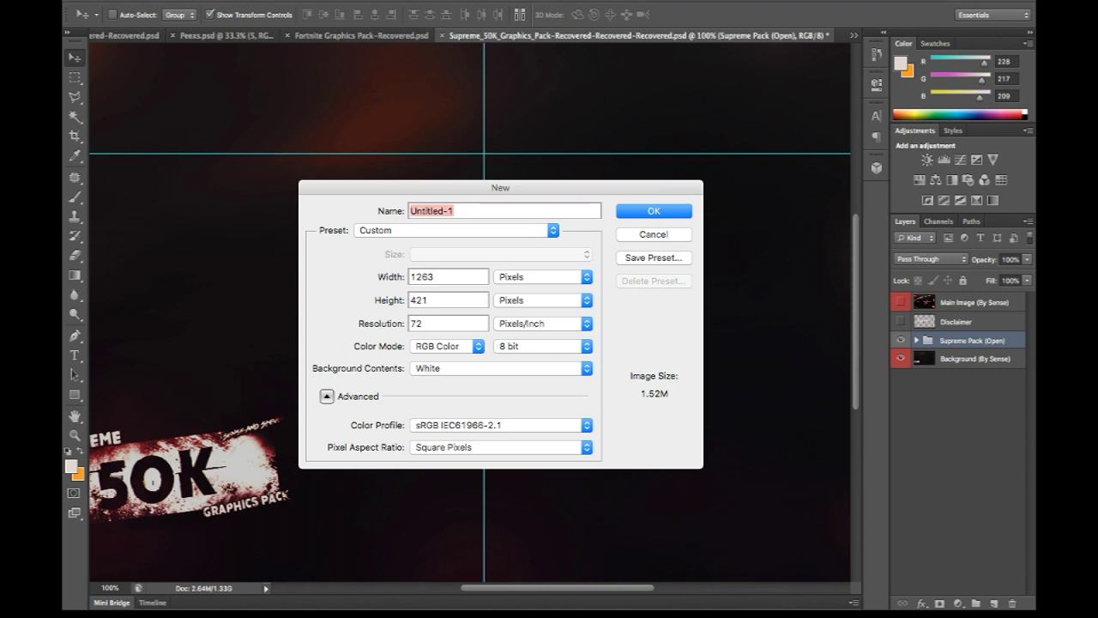
key(BackSpace)
text(LegendTuy)
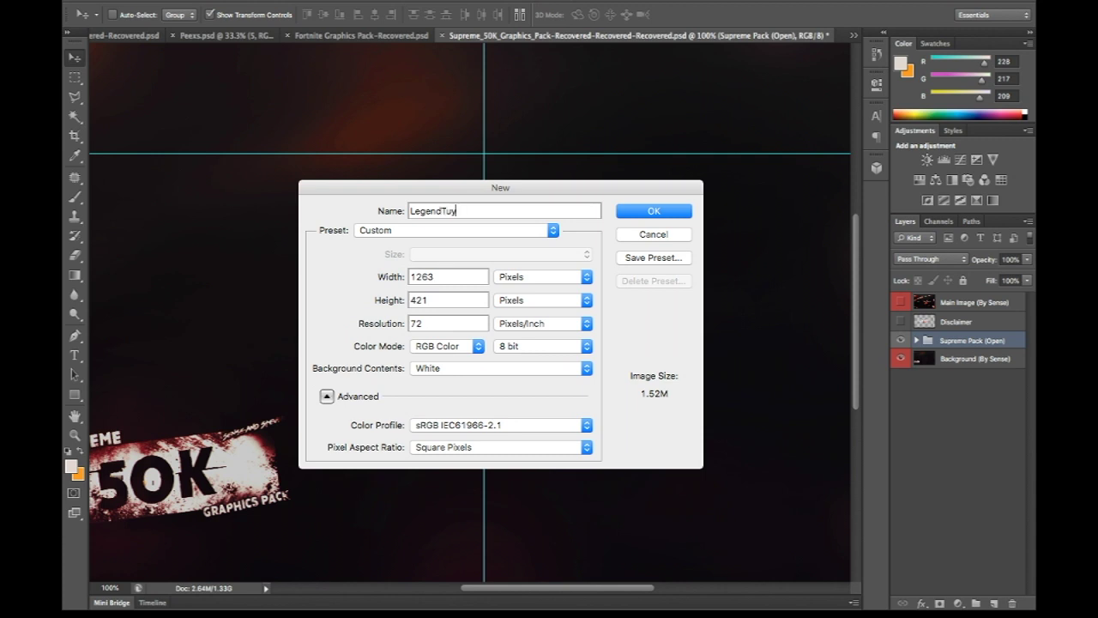
key(BackSpace)
text(torial)
key(Tab)
key(Tab)
click(436, 277)
key(Return)
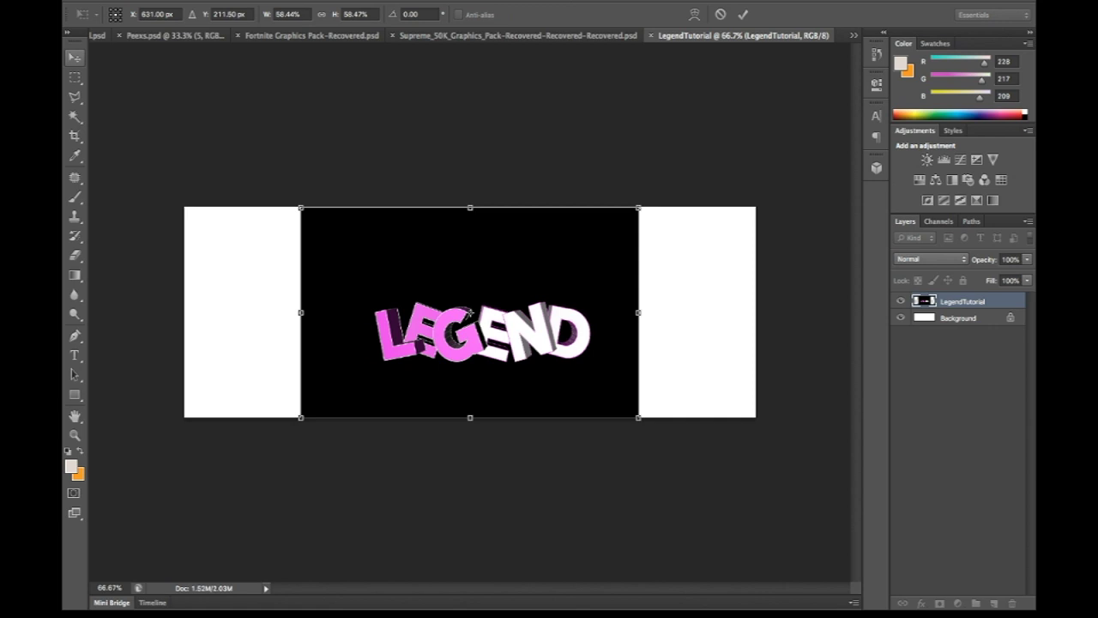
Step: Confirm the placed LEGEND render and select its black background around the letters with the Magic Wand
key(Return)
key(w)
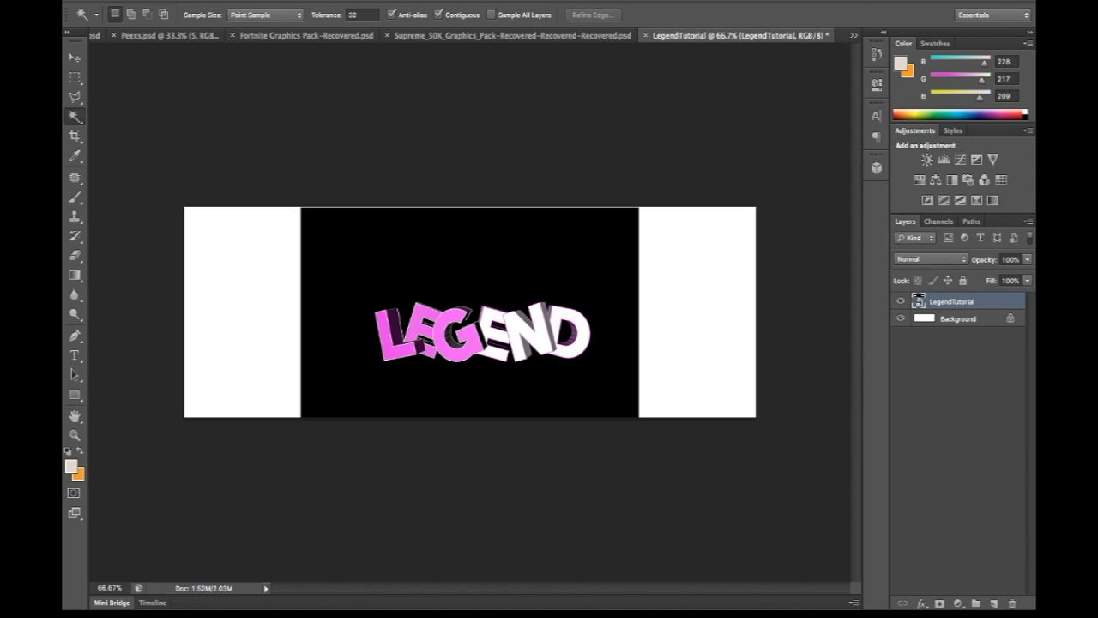
key(super+plus)
key(super+plus)
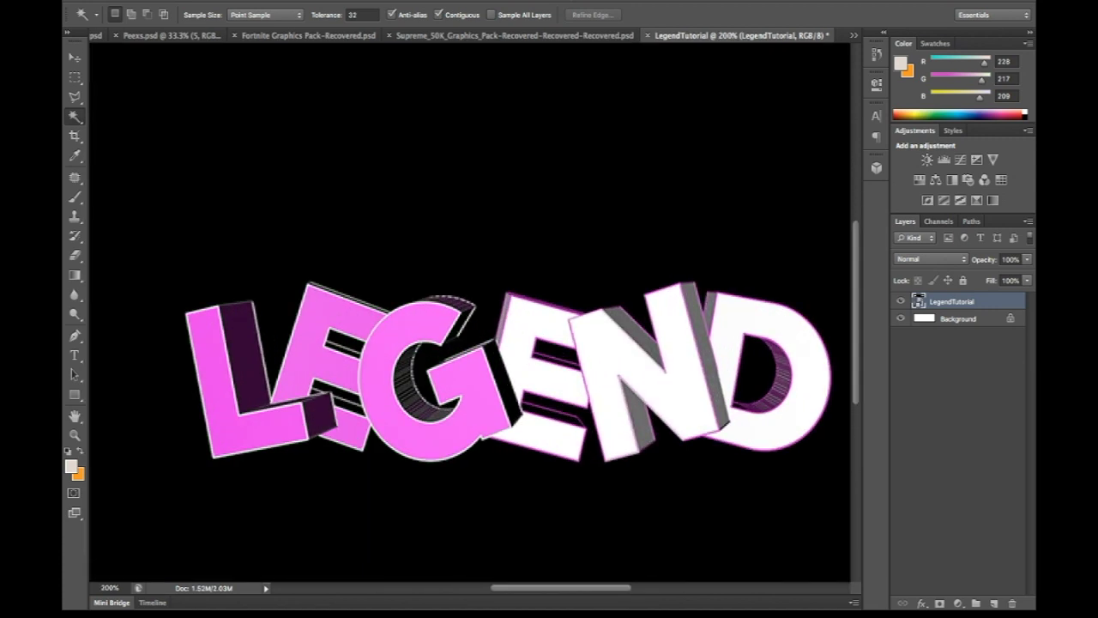
click(481, 240)
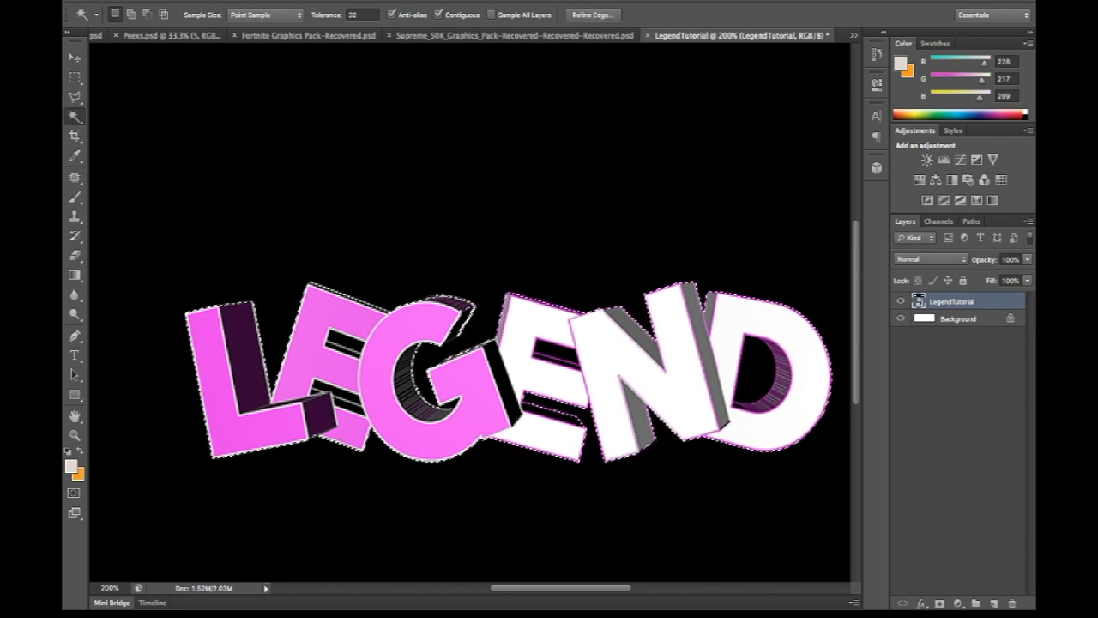
Step: Rasterize the LegendTutorial layer, set the Eraser to size 27 and erase a spot of the black background above the L
key(e)
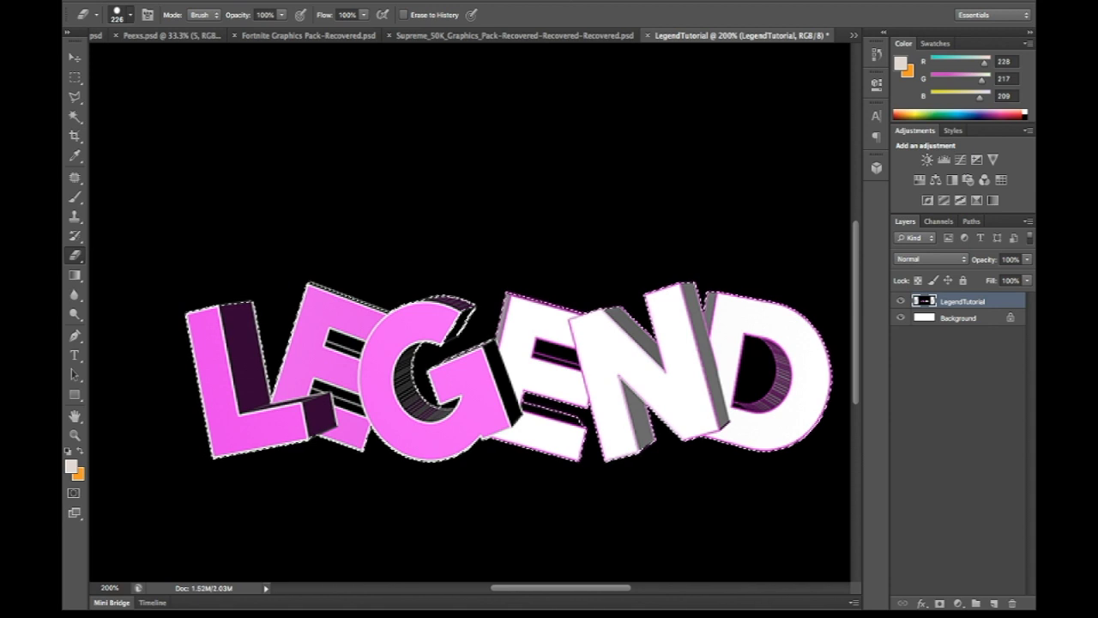
key(bracketleft)
key(bracketleft)
key(bracketleft)
key(bracketleft)
key(bracketleft)
key(bracketleft)
key(bracketleft)
key(bracketleft)
key(bracketright)
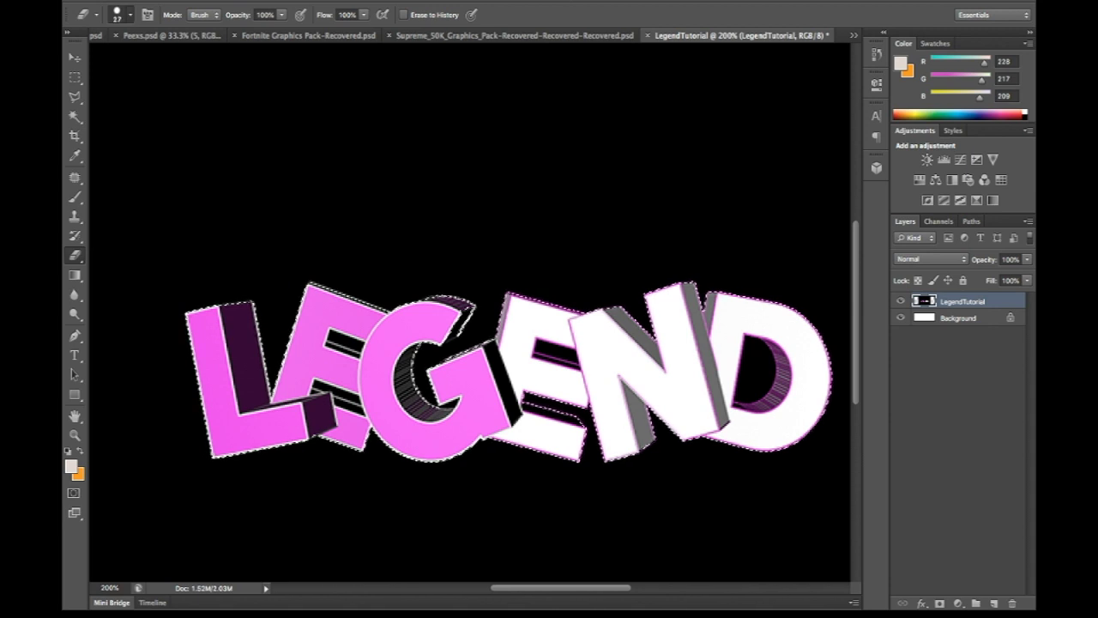
click(209, 275)
Step: Try to erase the selected black background around L, E and G, and undo the strokes
mouse_move(214, 275)
mouse_down()
mouse_move(245, 276)
mouse_move(170, 352)
mouse_move(213, 468)
mouse_move(364, 453)
mouse_up()
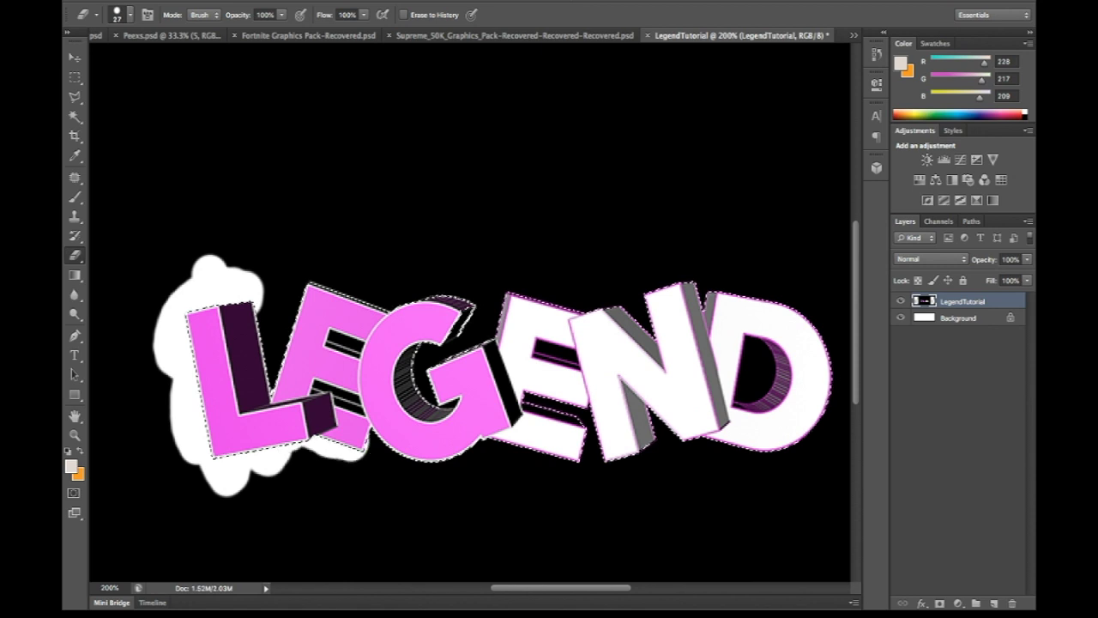
mouse_move(266, 271)
mouse_down()
mouse_move(277, 248)
mouse_move(318, 227)
mouse_move(455, 276)
mouse_up()
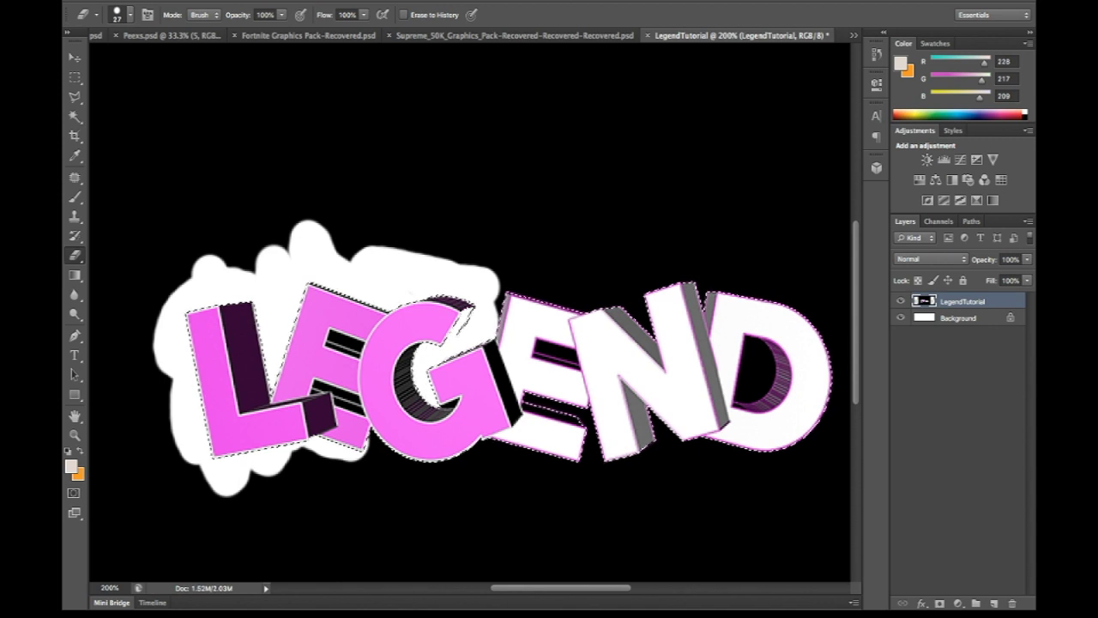
key(super+z)
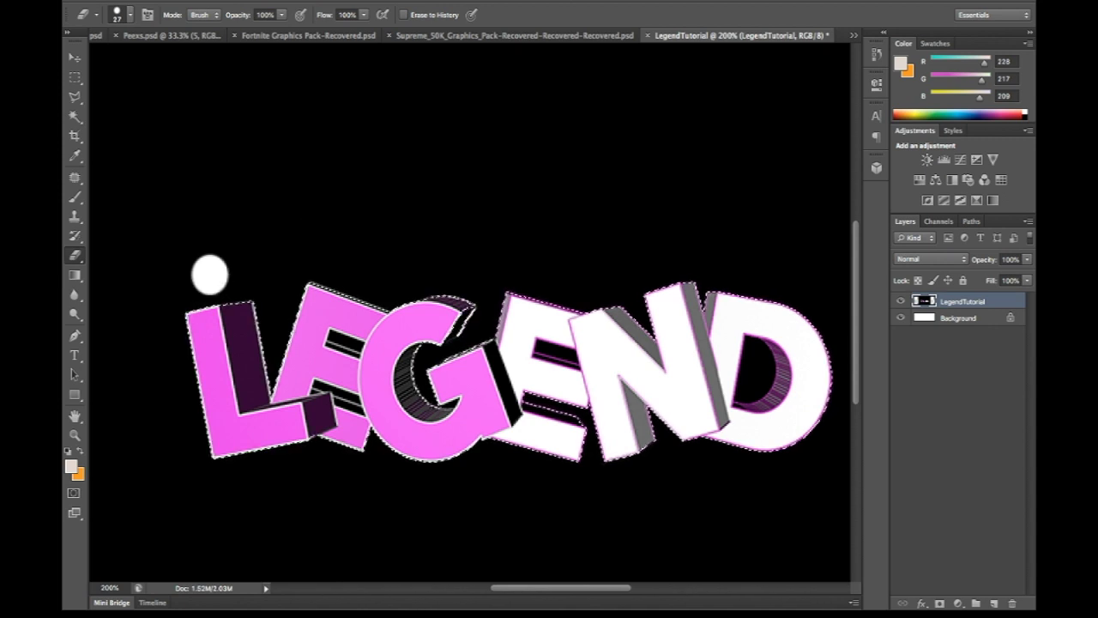
Step: Erase the selected black background closely around all the LEGEND letters, including the gap inside the G
mouse_move(466, 273)
mouse_down()
mouse_move(484, 284)
mouse_move(481, 309)
mouse_move(464, 348)
mouse_move(471, 341)
mouse_move(420, 382)
mouse_move(427, 405)
mouse_up()
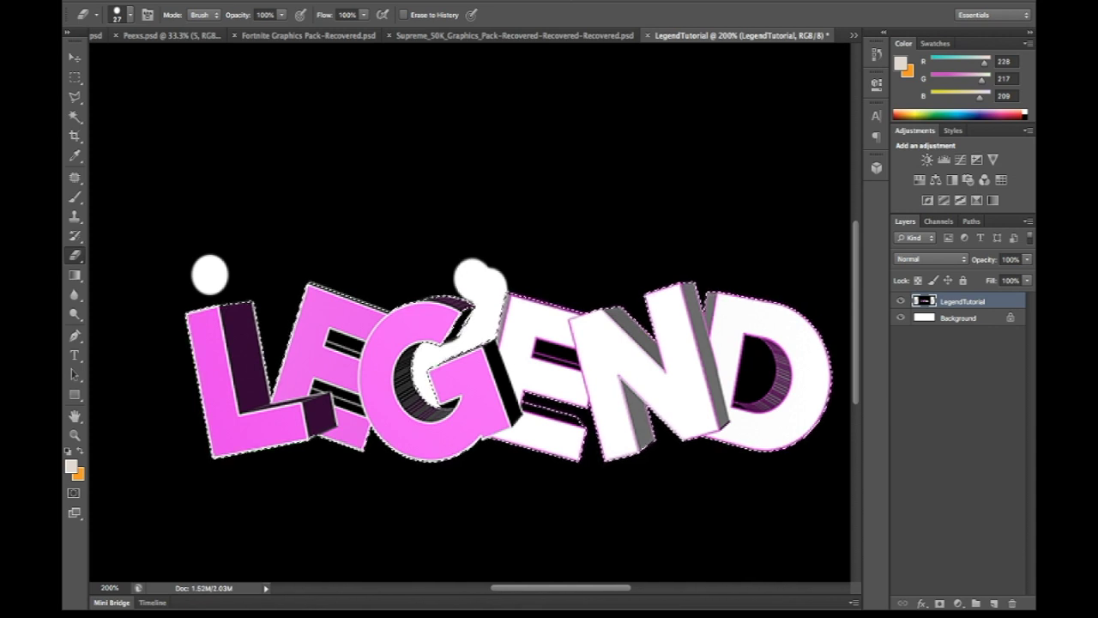
mouse_move(481, 279)
mouse_down()
mouse_move(365, 302)
mouse_move(163, 257)
mouse_move(266, 338)
mouse_move(296, 467)
mouse_move(224, 515)
mouse_move(147, 369)
mouse_up()
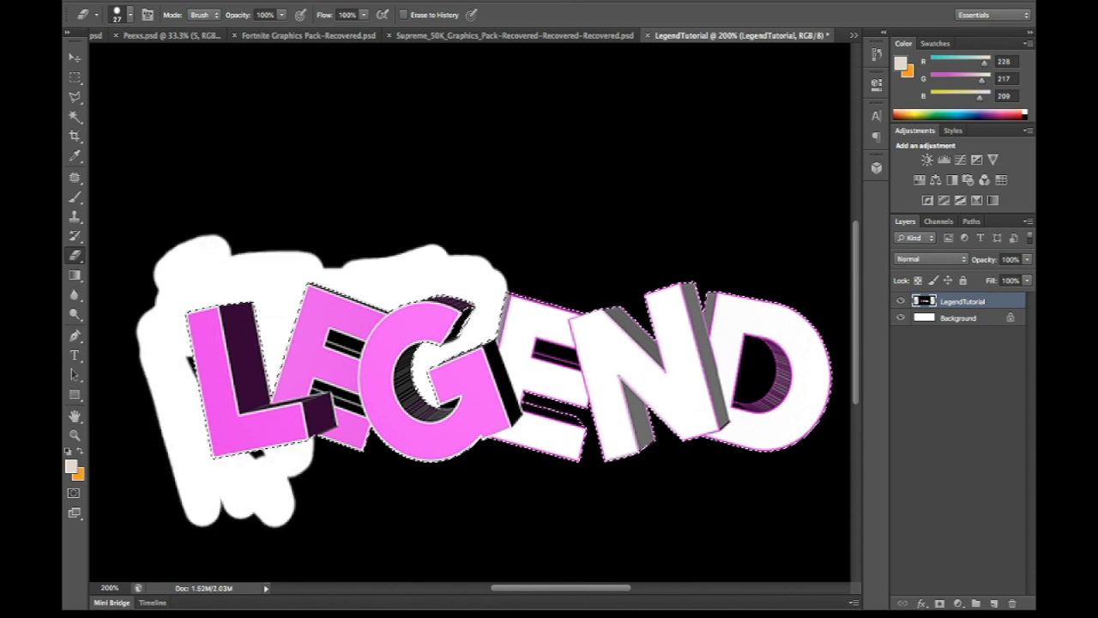
mouse_move(262, 471)
mouse_down()
mouse_move(185, 374)
mouse_move(250, 502)
mouse_move(316, 471)
mouse_move(537, 456)
mouse_move(582, 416)
mouse_move(527, 399)
mouse_move(592, 296)
mouse_move(571, 270)
mouse_move(700, 253)
mouse_move(749, 292)
mouse_move(828, 481)
mouse_move(803, 288)
mouse_move(755, 275)
mouse_move(739, 464)
mouse_move(683, 459)
mouse_move(630, 481)
mouse_move(584, 463)
mouse_move(794, 474)
mouse_move(730, 472)
mouse_move(768, 472)
mouse_move(815, 497)
mouse_up()
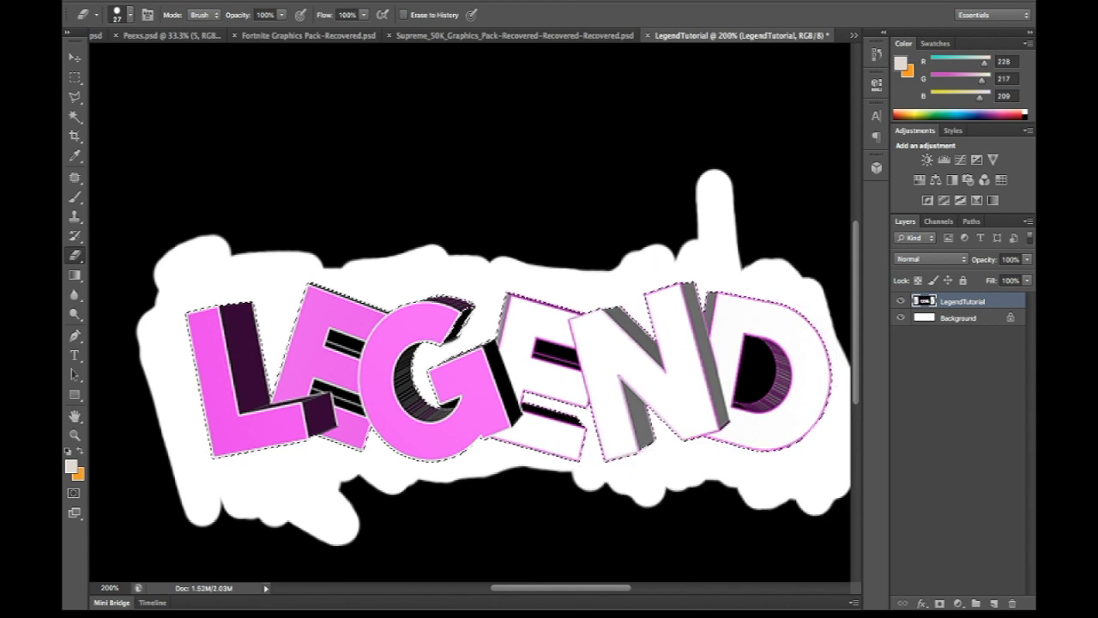
Step: Clear the selection and select the remaining outer black background with the Magic Wand
key(ctrl+minus)
key(ctrl+minus)
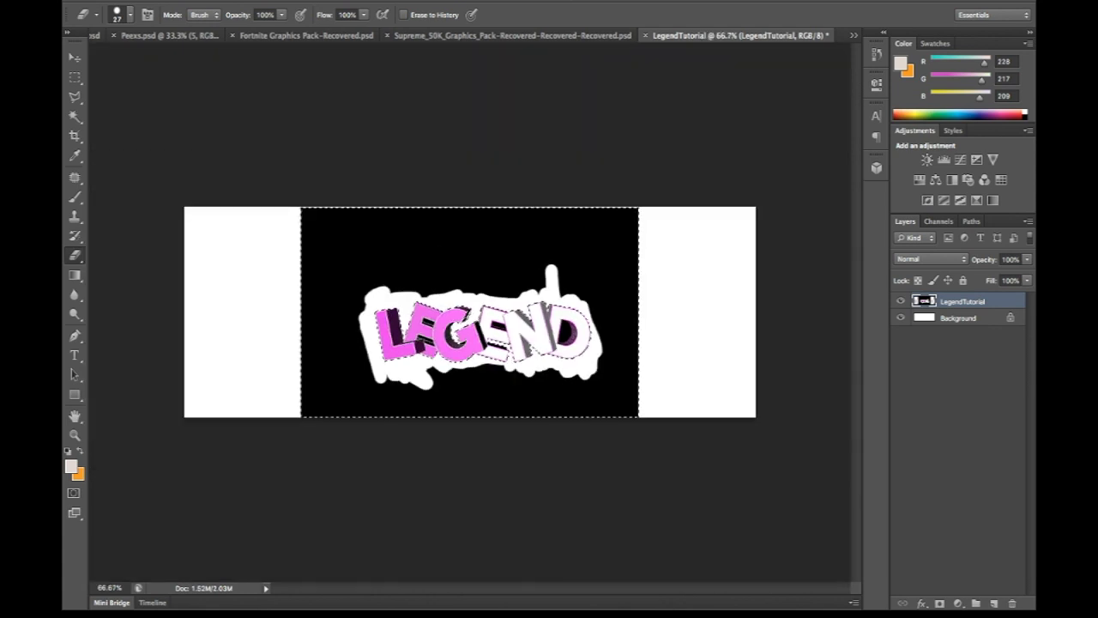
key(ctrl+plus)
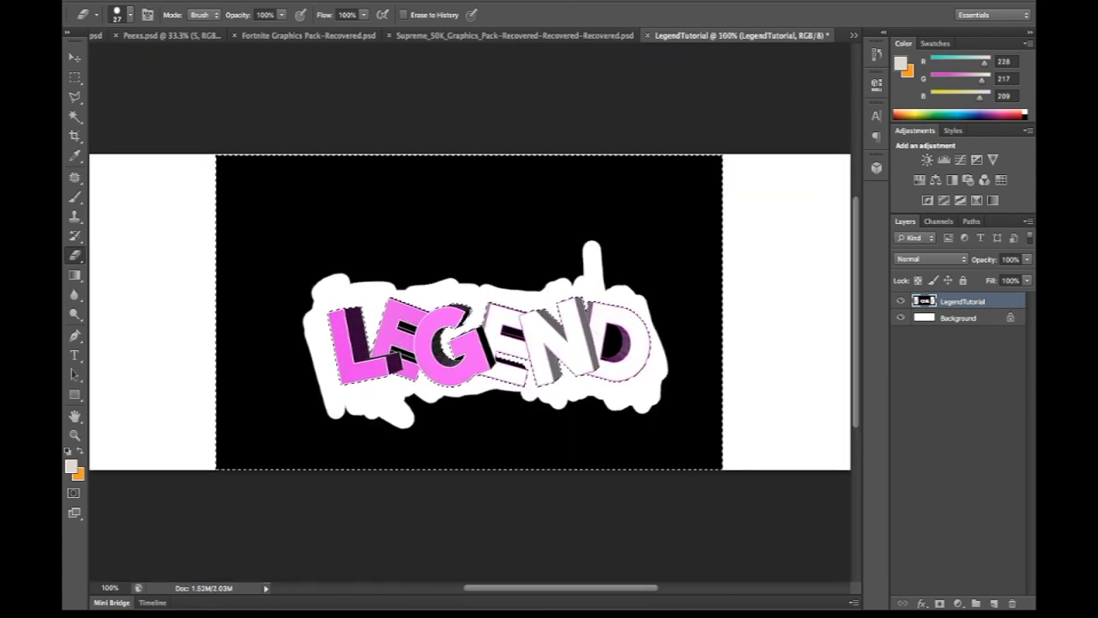
key(w)
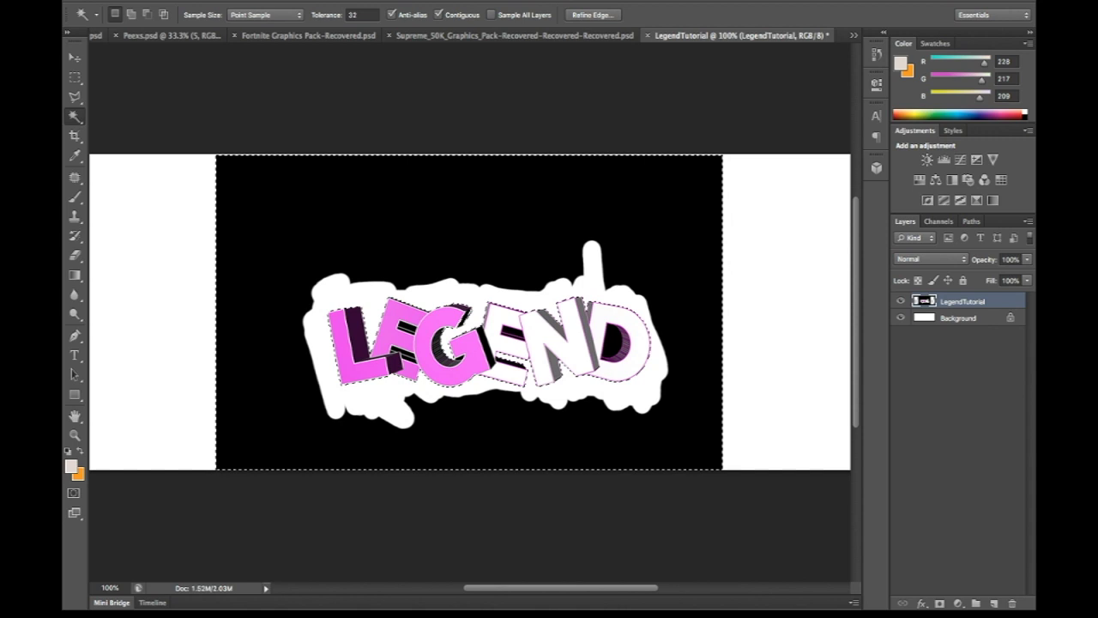
key(ctrl+d)
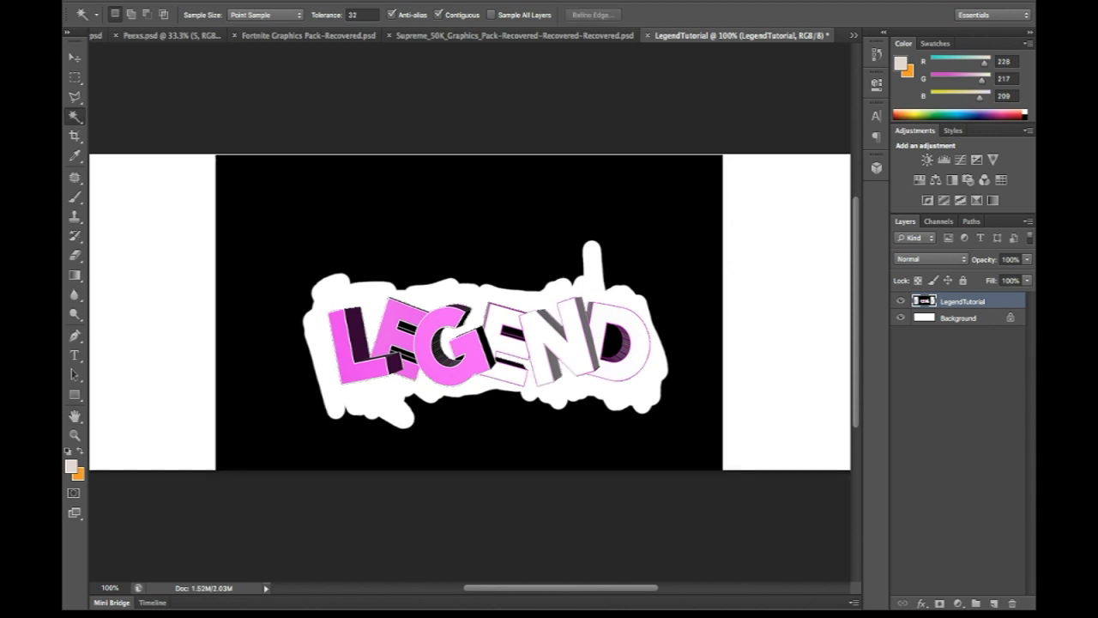
click(480, 223)
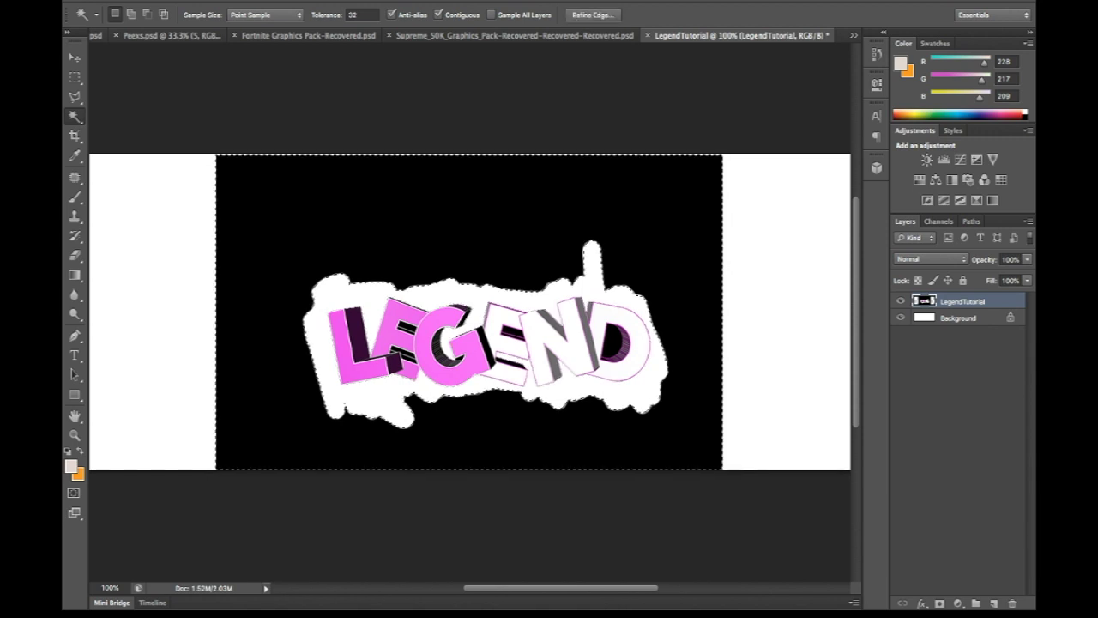
Step: Set the Eraser size to 146, erase the rest of the black background and deselect
key(e)
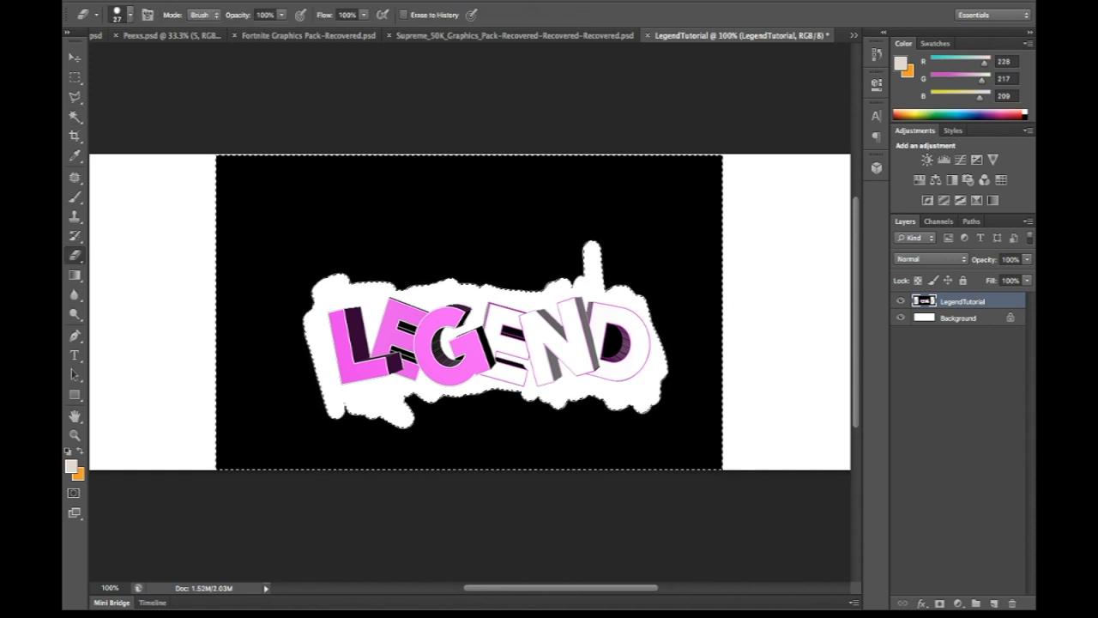
drag(141, 54, 176, 53)
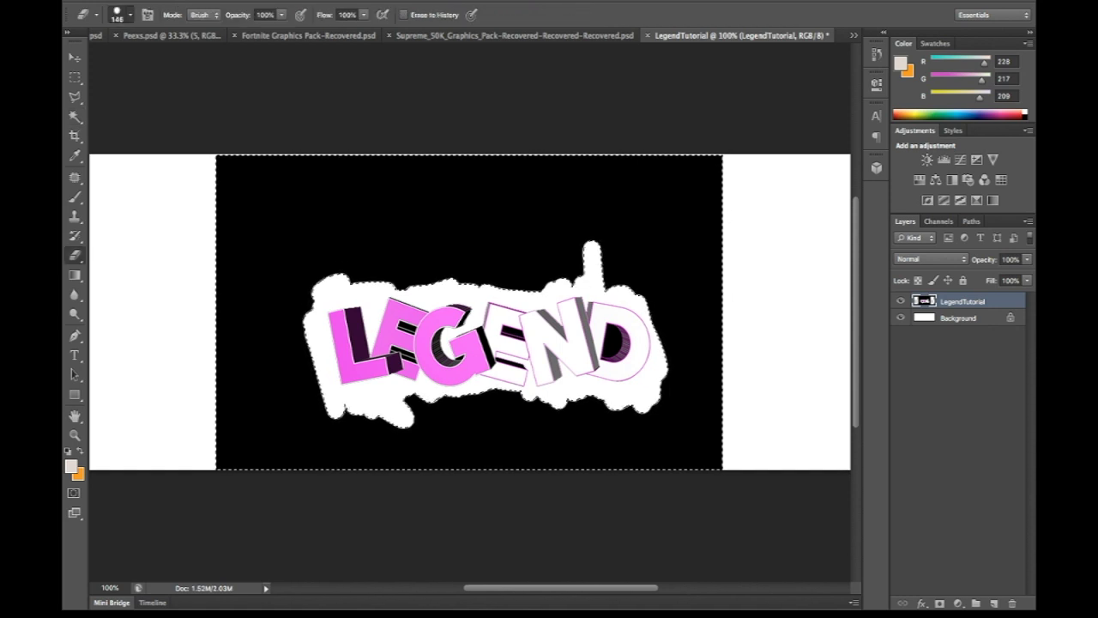
drag(442, 219, 678, 210)
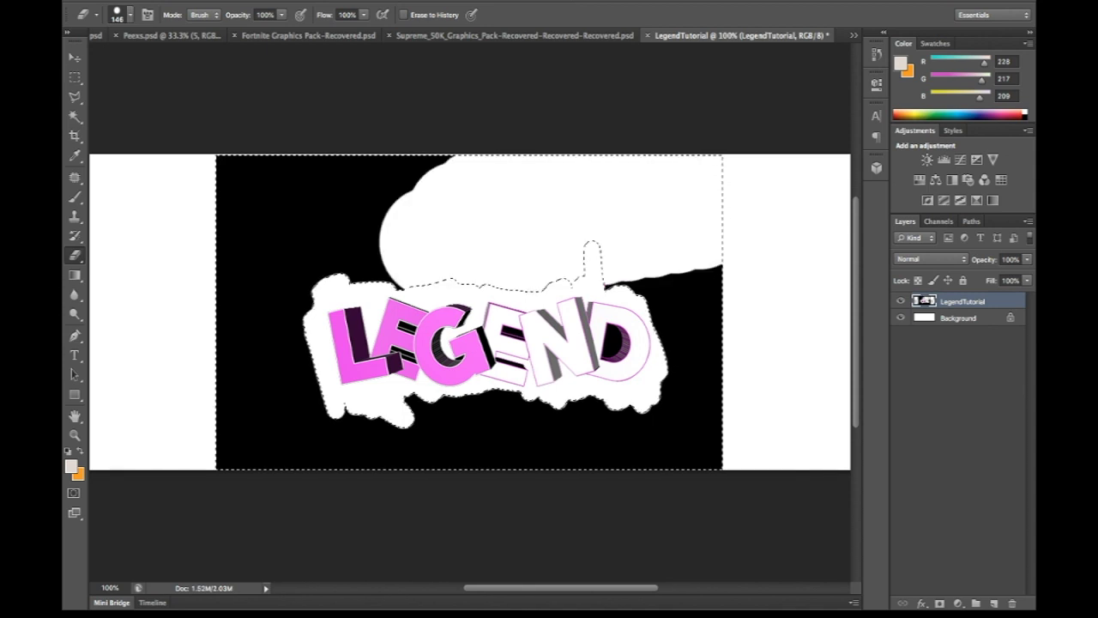
mouse_move(660, 309)
mouse_down()
mouse_move(618, 404)
mouse_move(447, 429)
mouse_move(283, 403)
mouse_move(258, 224)
mouse_move(399, 193)
mouse_move(266, 172)
mouse_up()
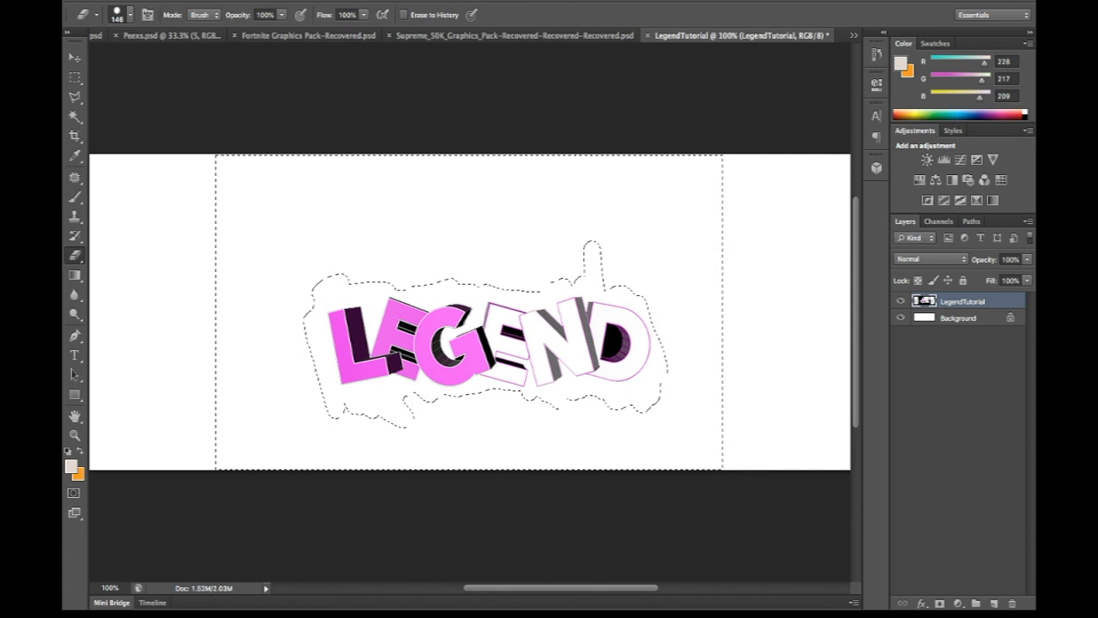
key(w)
key(ctrl+d)
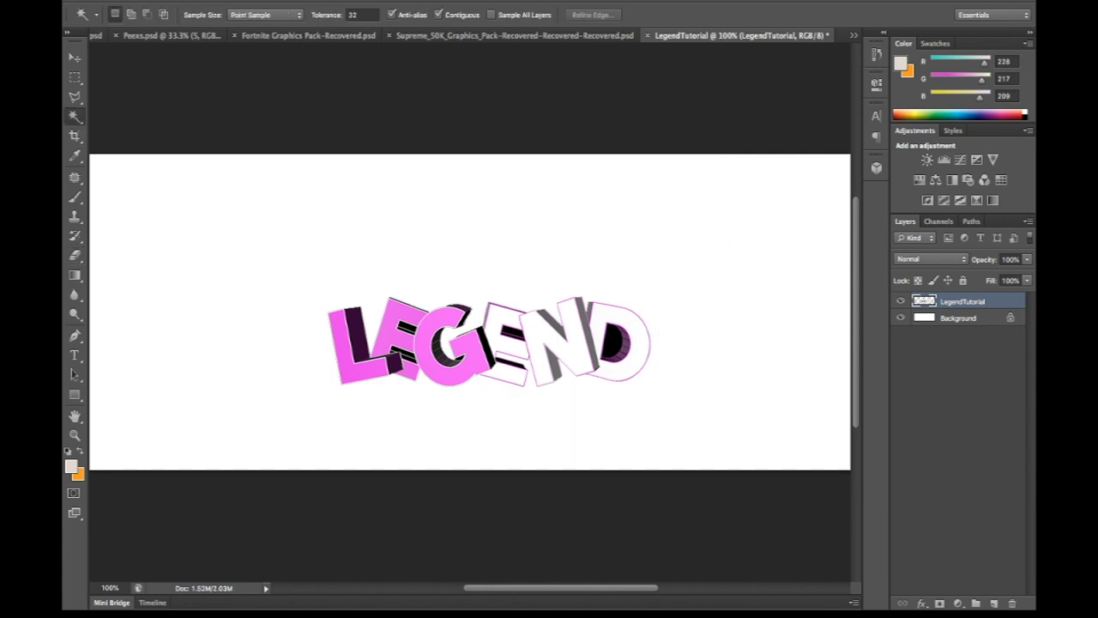
Step: Select the leftover black background areas inside the letters E, G, E and D with the Magic Wand
click(408, 326)
key(ctrl+plus)
key(ctrl+plus)
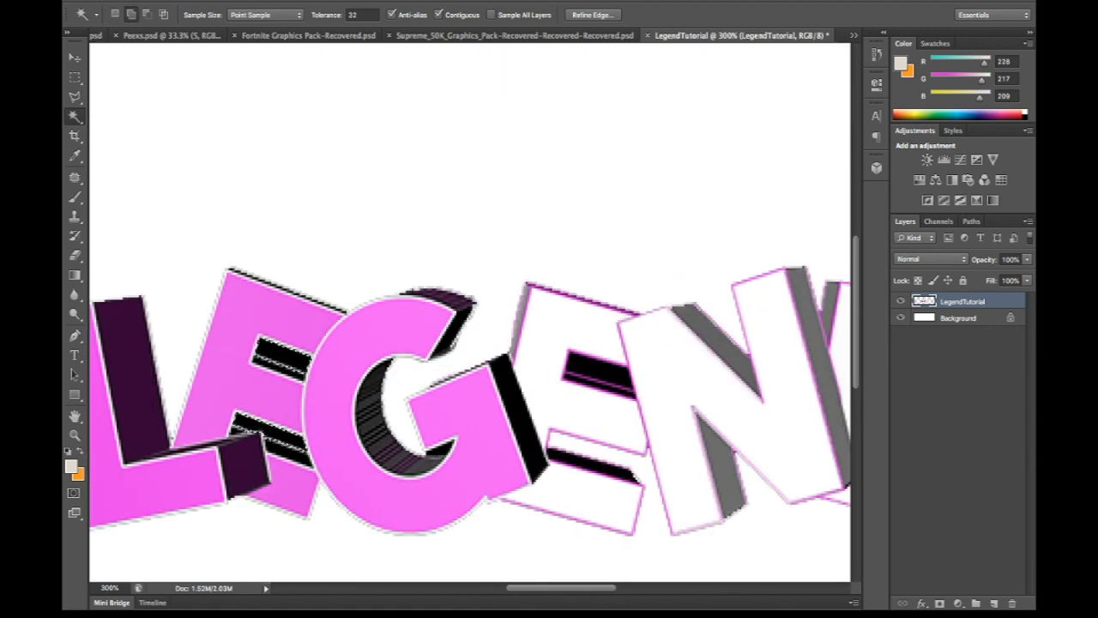
click(599, 370)
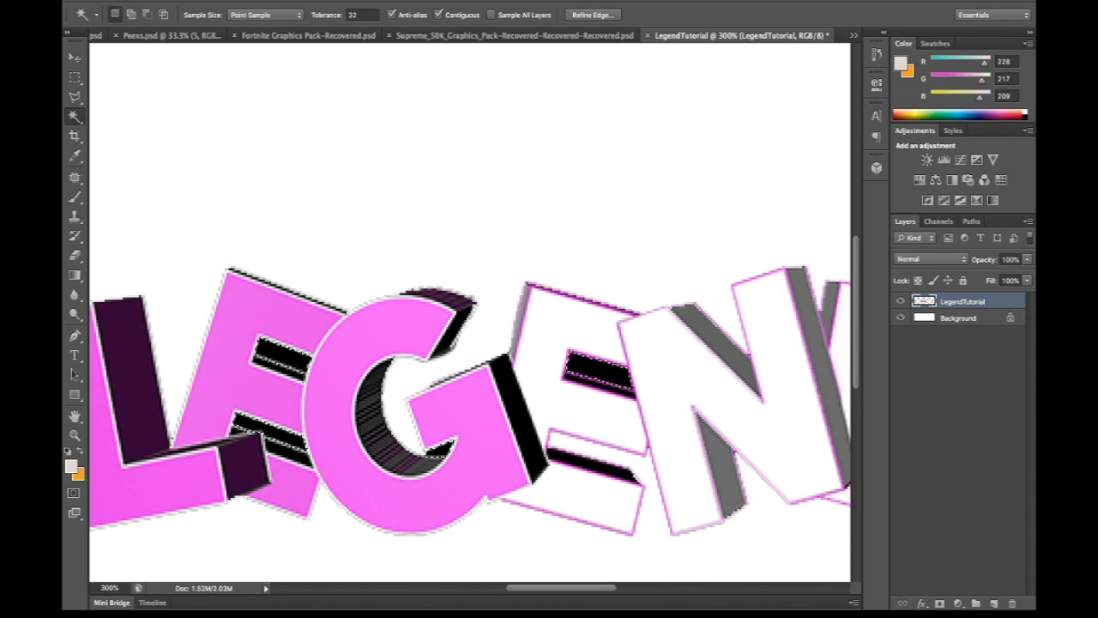
scroll(470, 401, right, 10)
scroll(470, 401, left, 2)
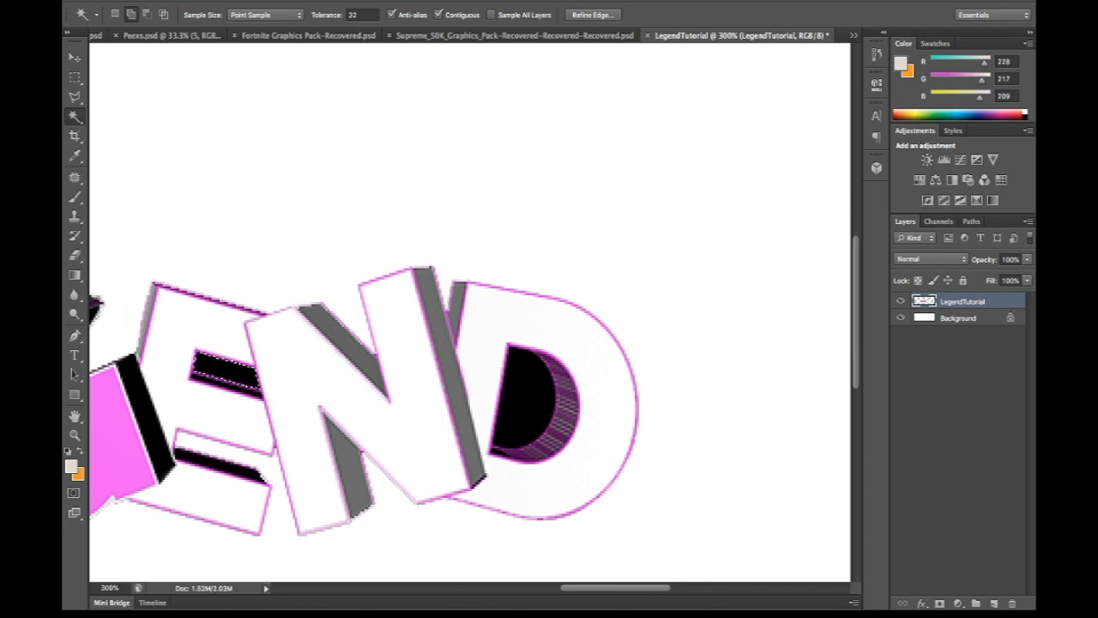
scroll(470, 401, left, 15)
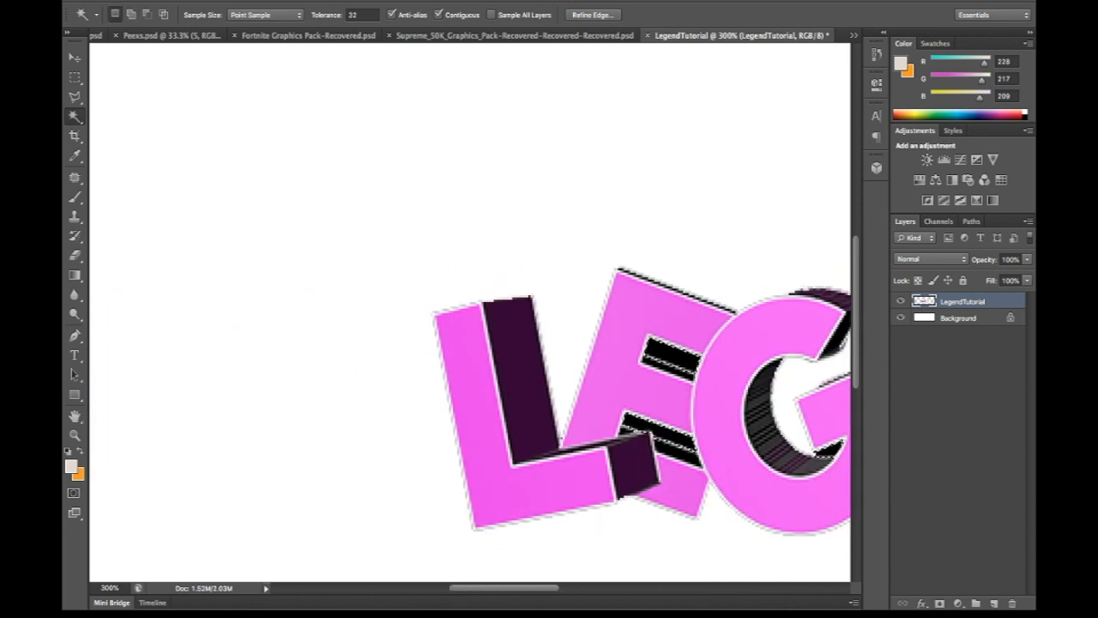
scroll(470, 401, right, 9)
scroll(470, 401, right, 1)
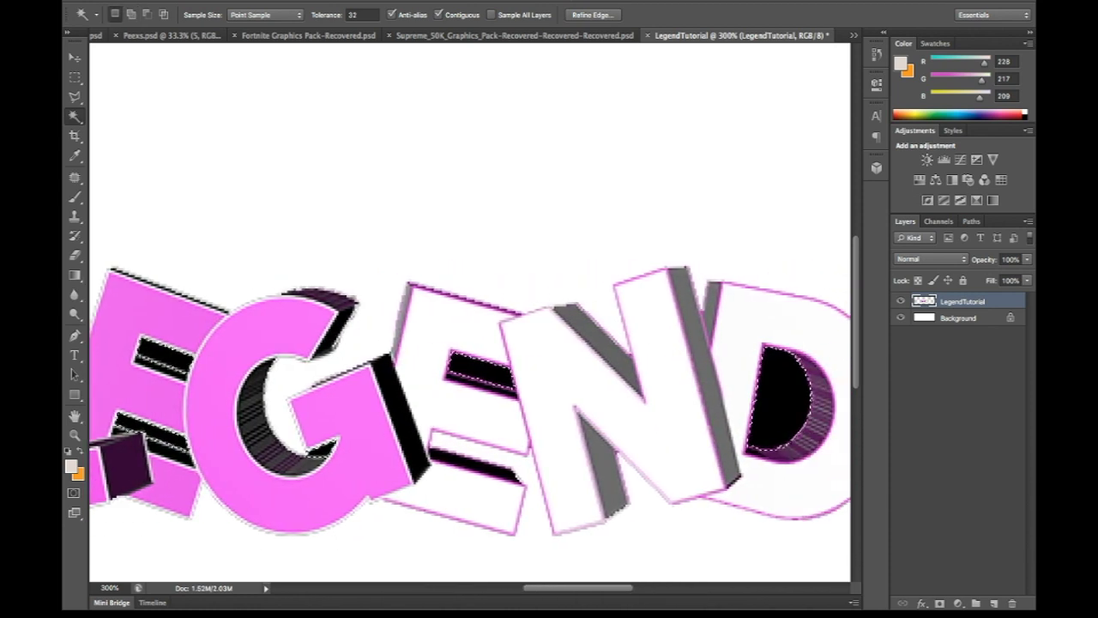
Step: Erase the selected black areas inside the letters and clear the selection
key(e)
mouse_move(164, 397)
mouse_down()
mouse_move(646, 426)
mouse_move(779, 398)
mouse_up()
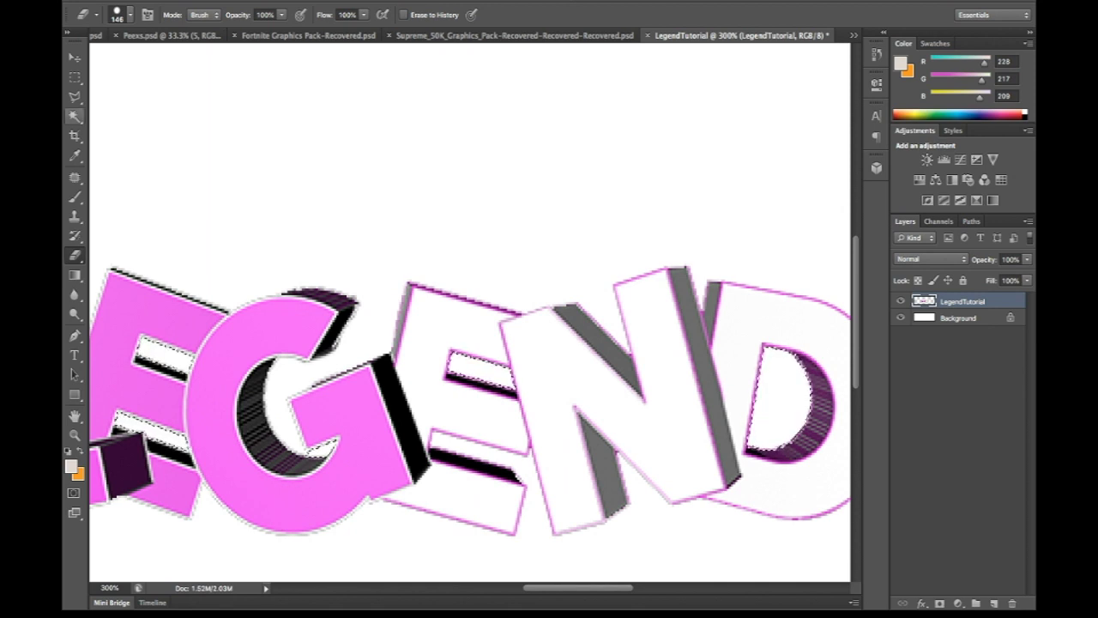
key(w)
key(ctrl+d)
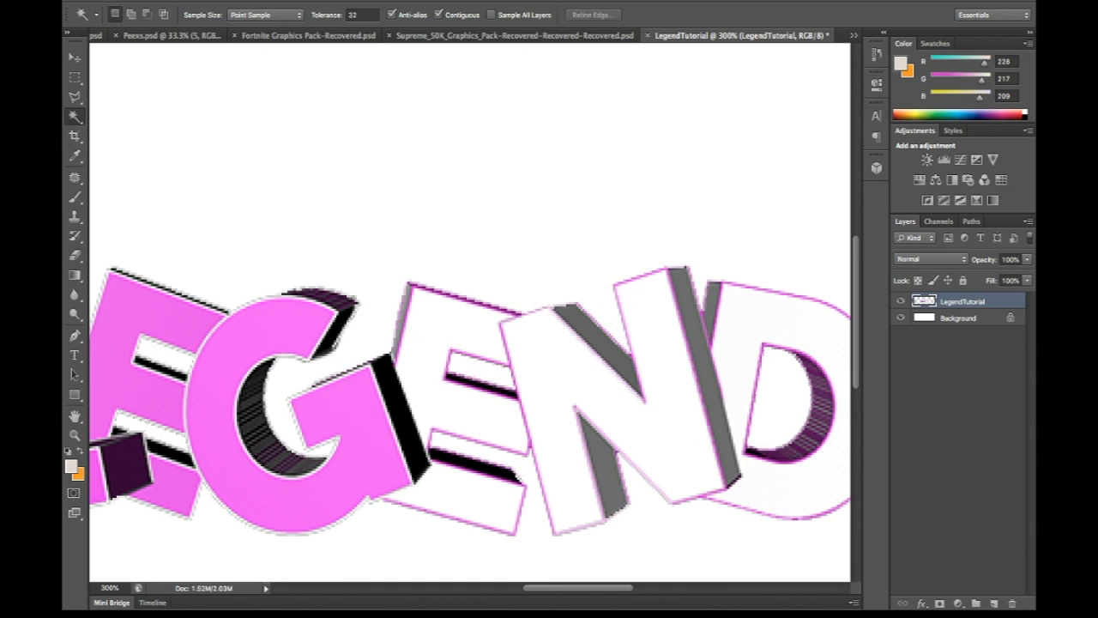
key(ctrl+minus)
key(ctrl+minus)
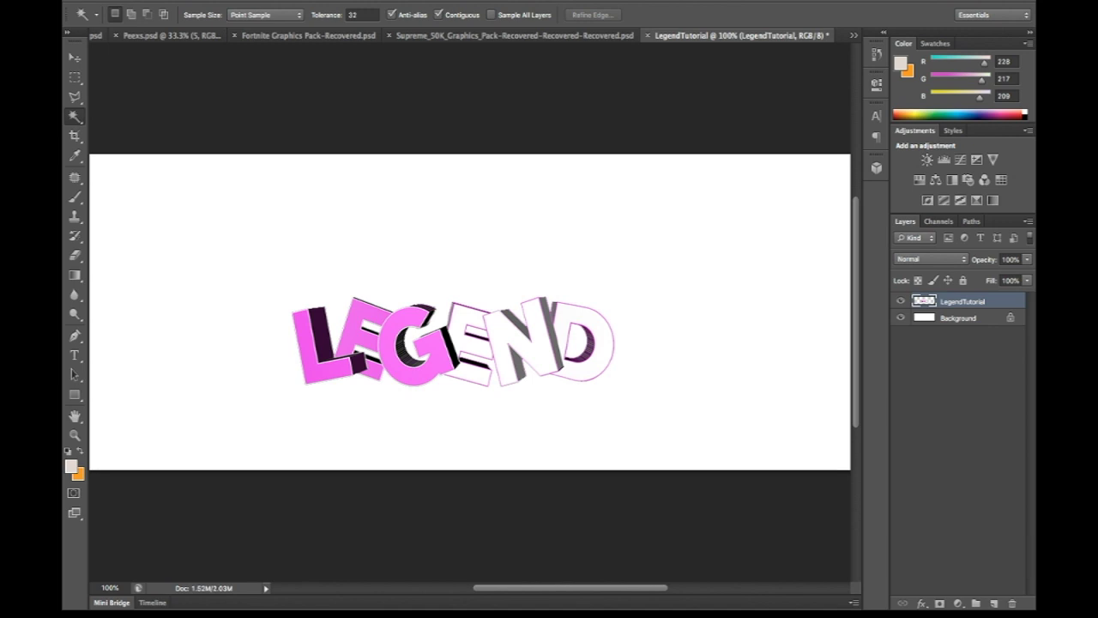
Step: Place the orange landscape image and scale it proportionally to about 124% so it covers the whole canvas
key(ctrl+t)
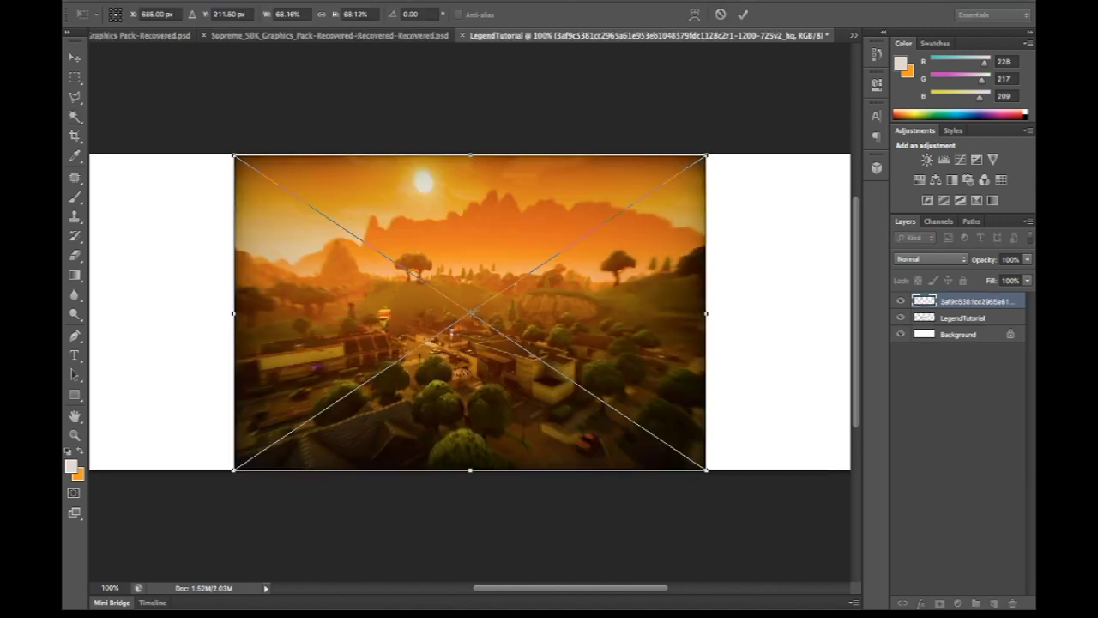
key(super+minus)
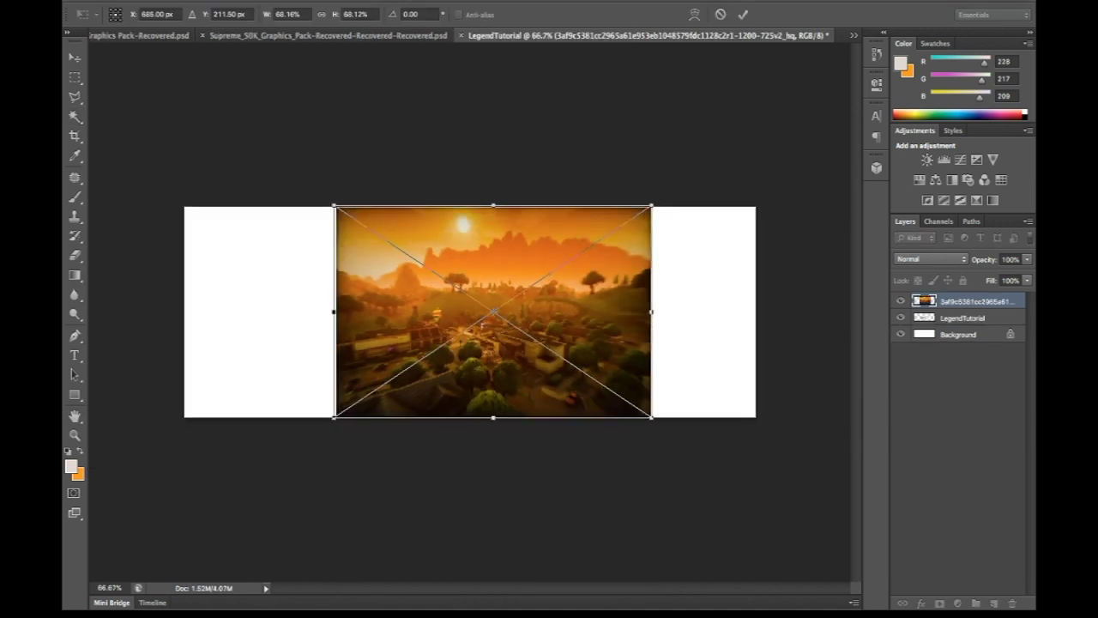
shift+drag(337, 208, 177, 101)
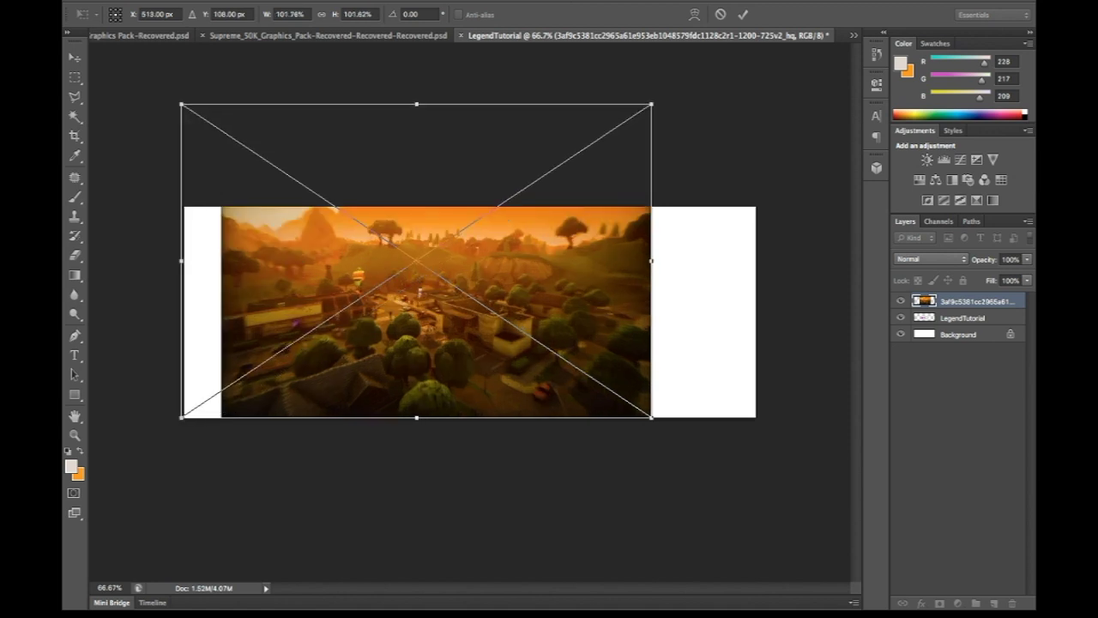
shift+drag(652, 104, 756, 34)
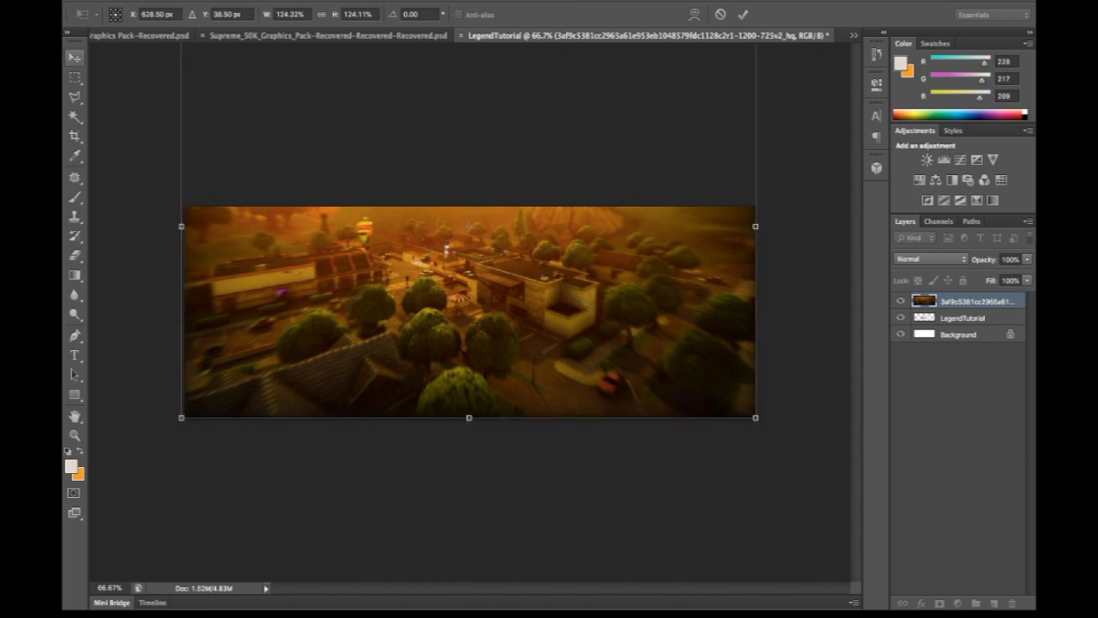
key(Return)
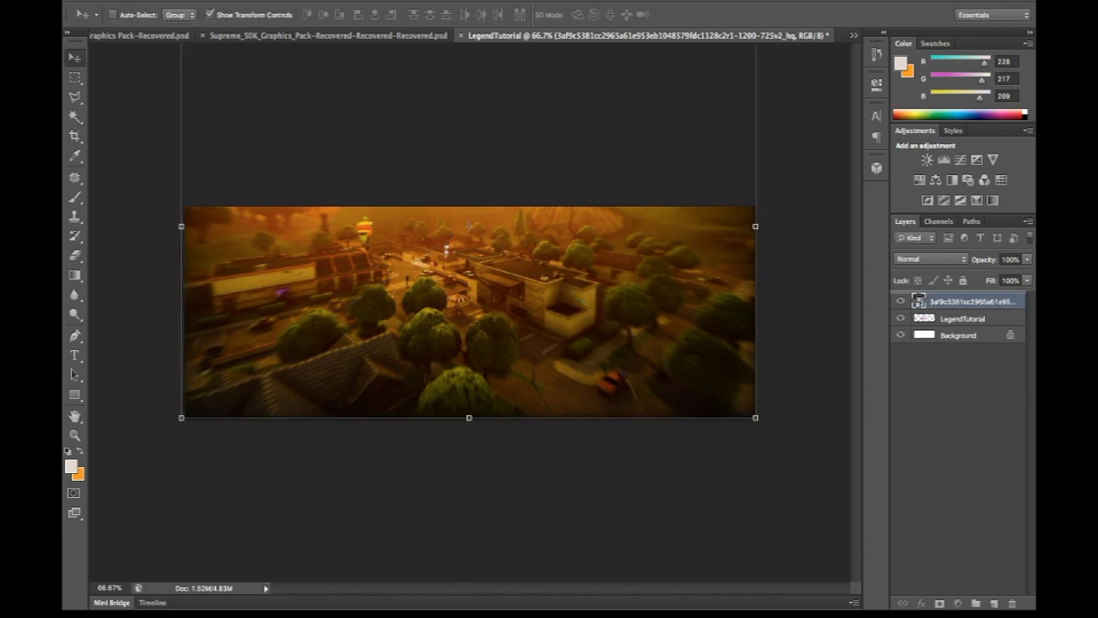
Step: Move the LegendTutorial layer above the landscape layer and position the LEGEND text in the centre of the canvas
drag(963, 318, 962, 293)
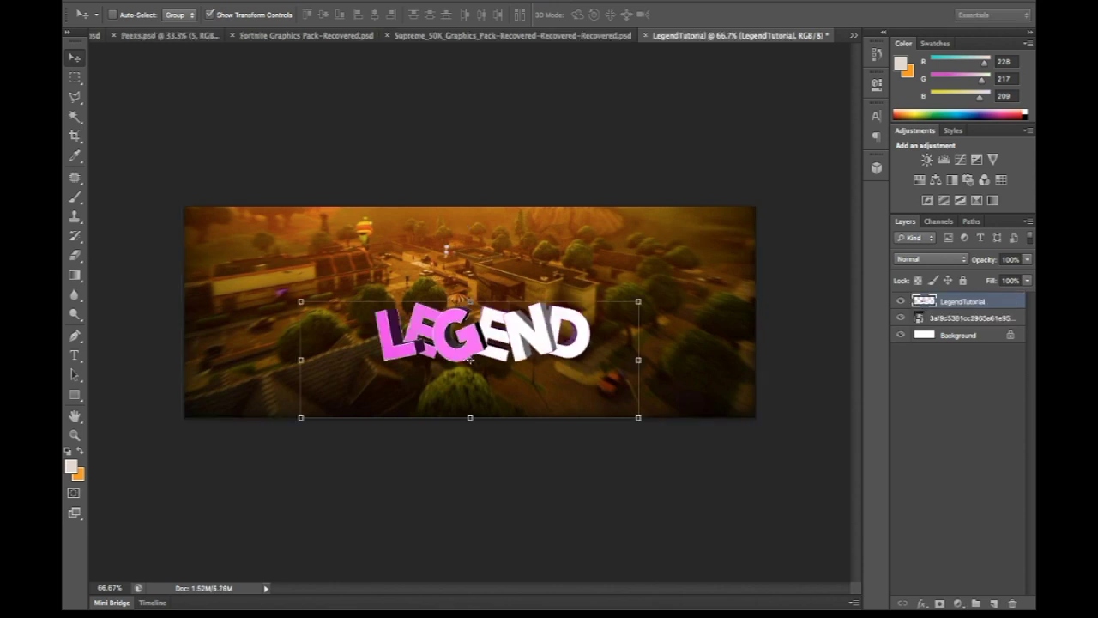
drag(470, 358, 459, 318)
key(e)
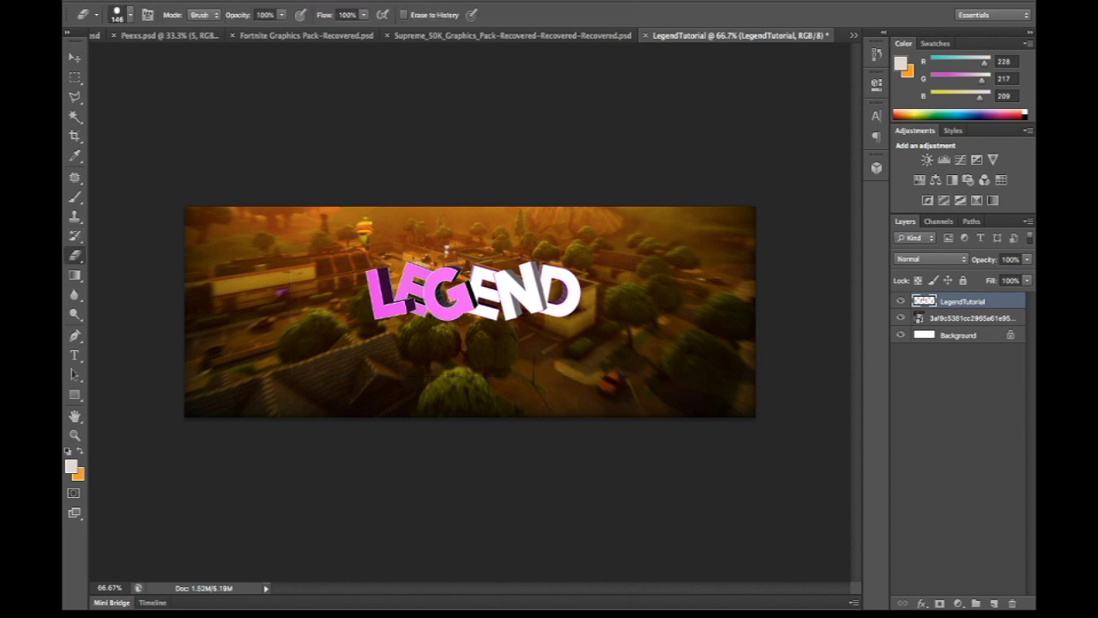
key(v)
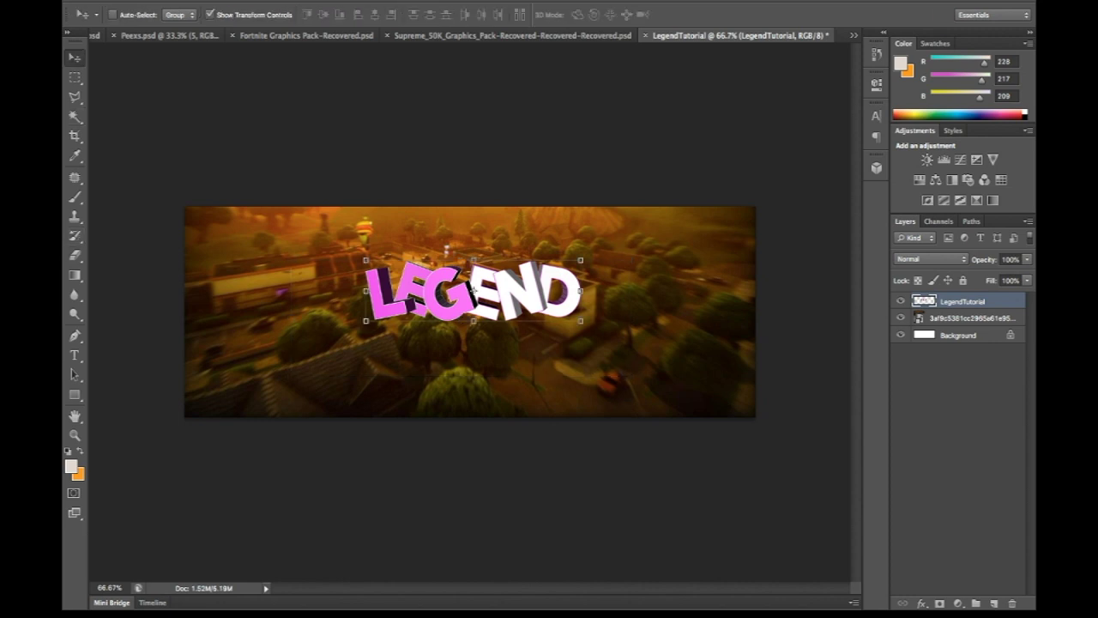
drag(473, 289, 468, 310)
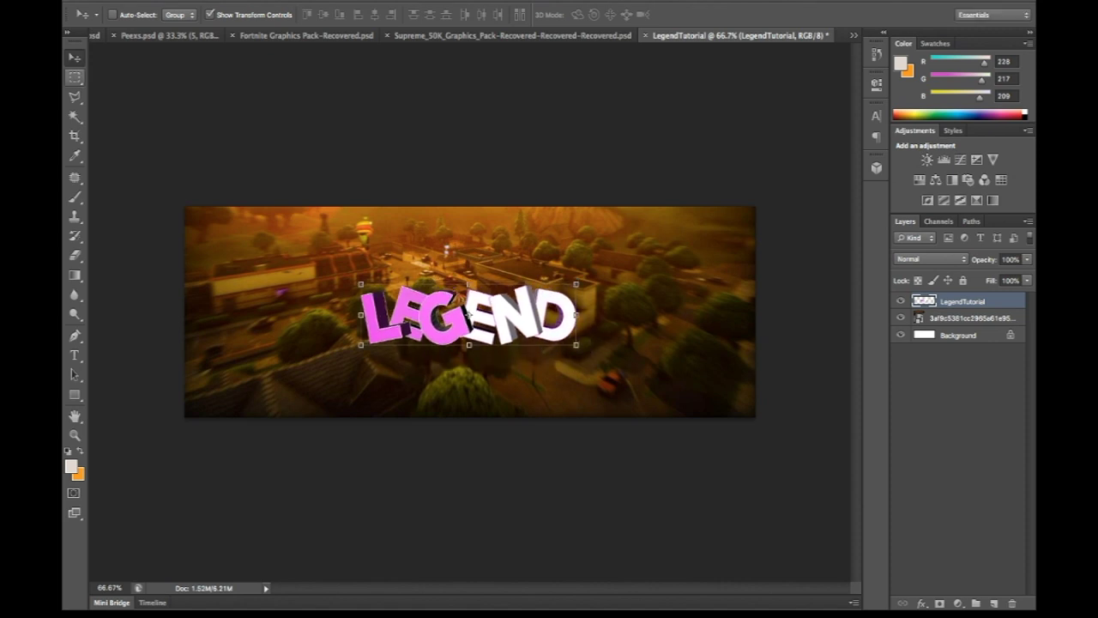
Step: Place the brite-bomber-outfit image over the canvas's left part at about X 276.5 px and rasterize its layer
key(m)
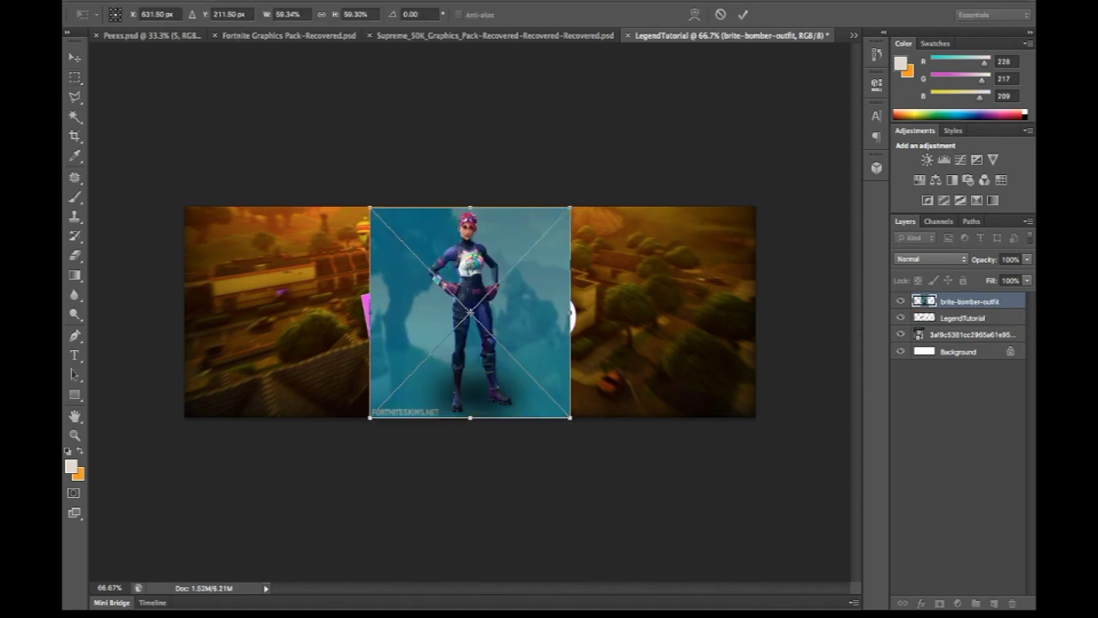
mouse_move(470, 312)
mouse_down()
mouse_move(285, 312)
mouse_move(309, 312)
mouse_up()
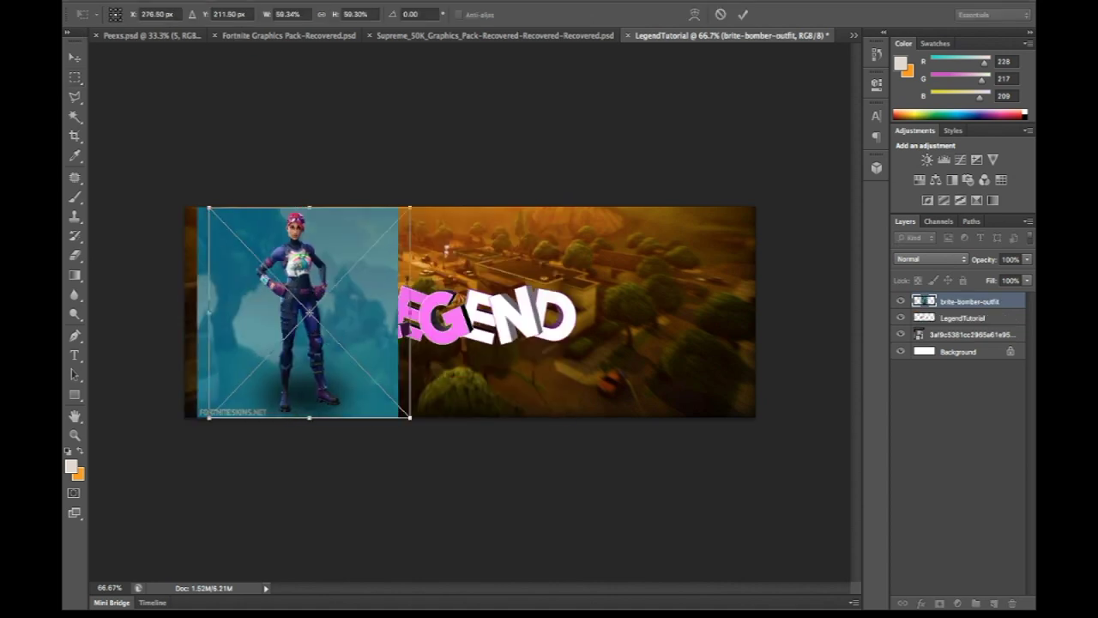
key(Return)
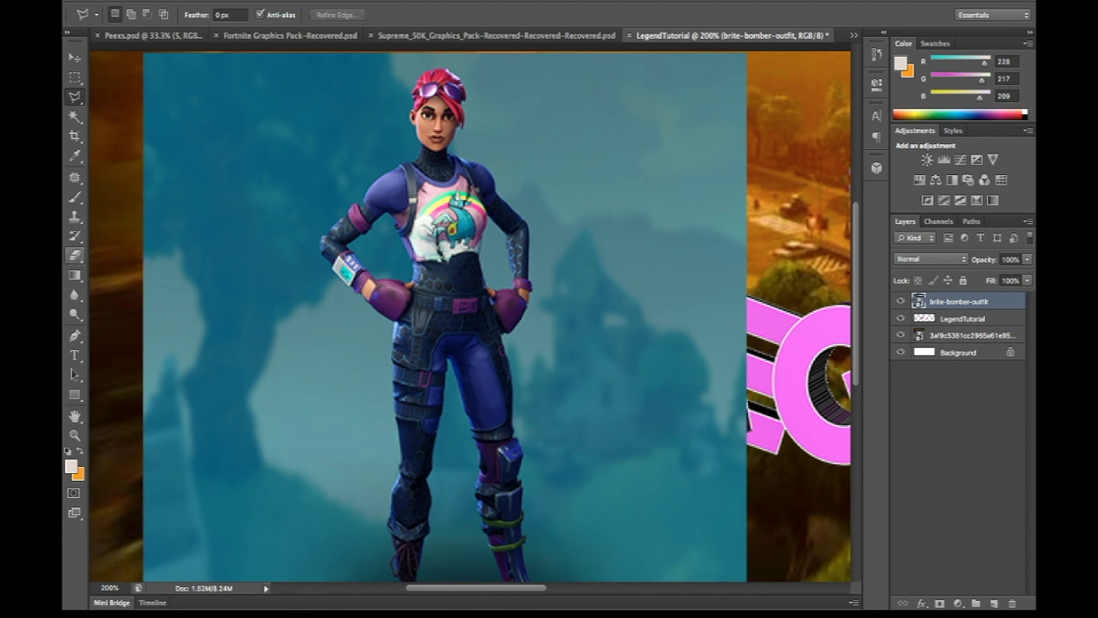
click(74, 255)
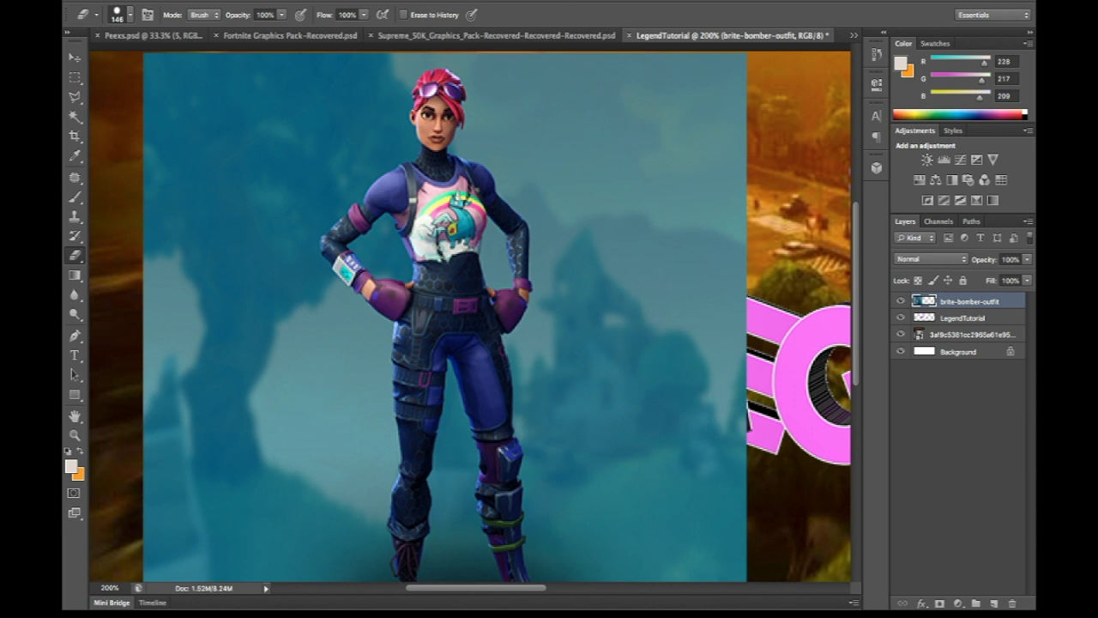
key(w)
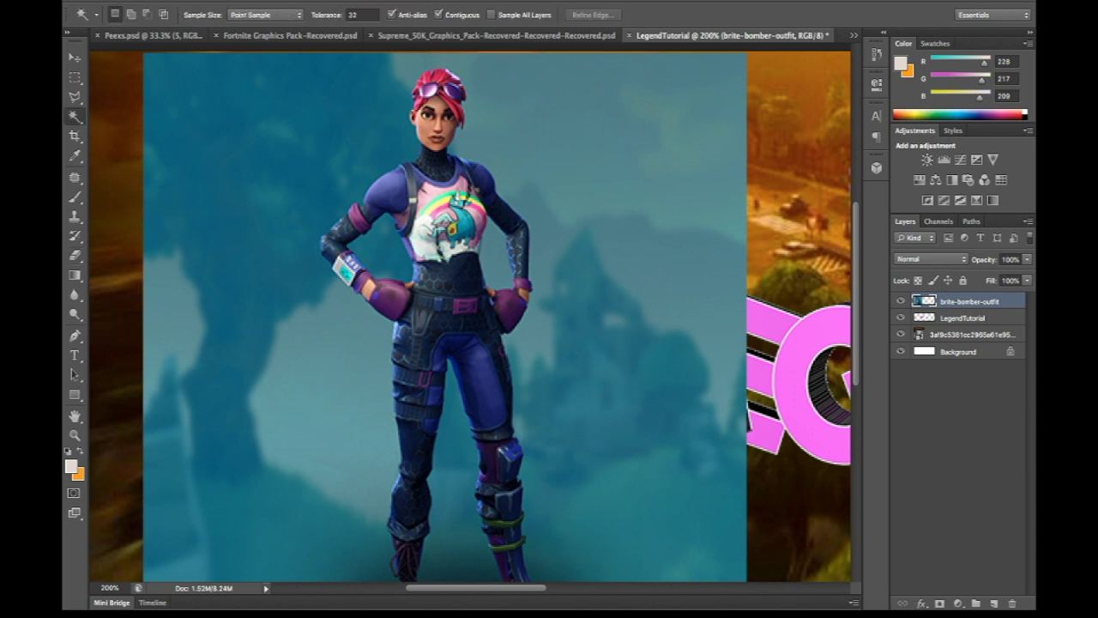
Step: Try to select the teal background around the Brite Bomber character with the Magic Wand, adding adjoining areas to the selection
click(566, 256)
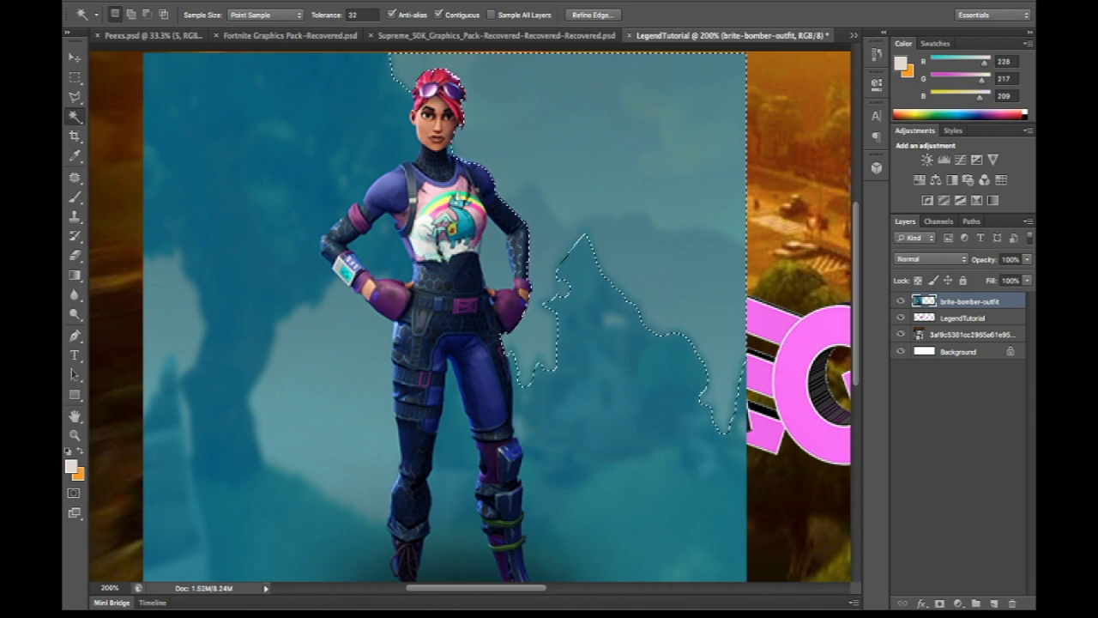
key(shift)
shift+click(600, 369)
scroll(600, 369, down, 3)
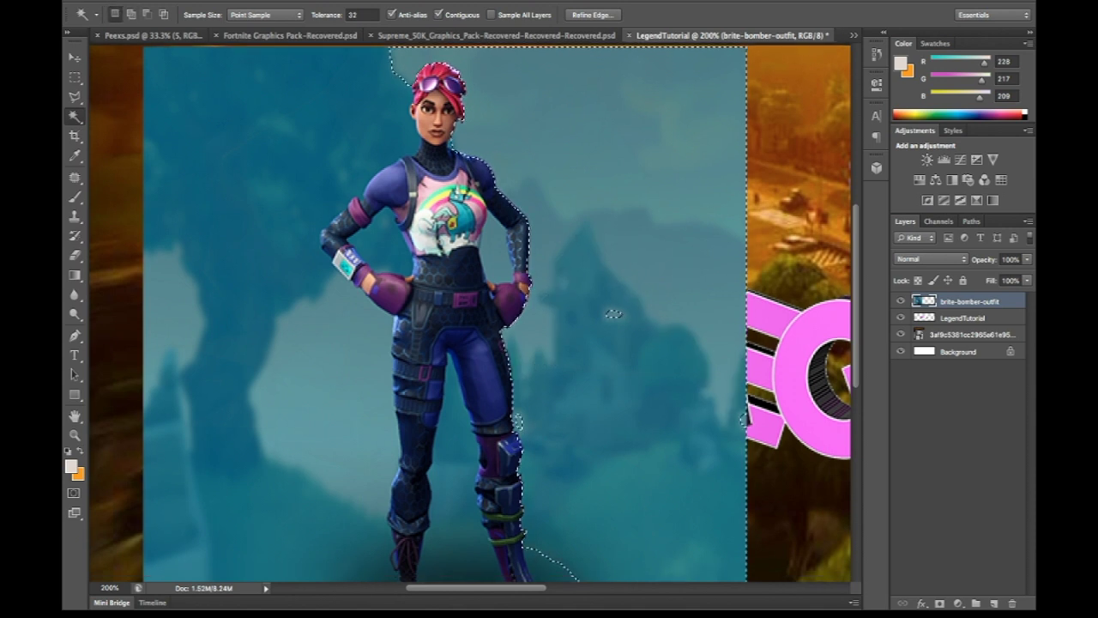
shift+click(470, 498)
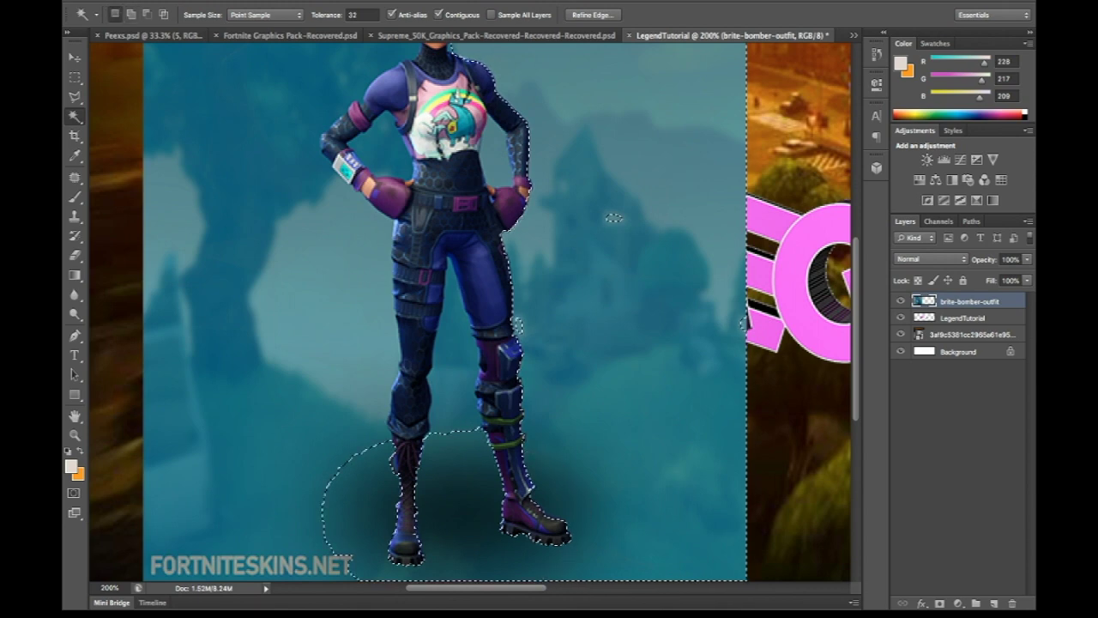
scroll(470, 498, down, 2)
shift+click(613, 152)
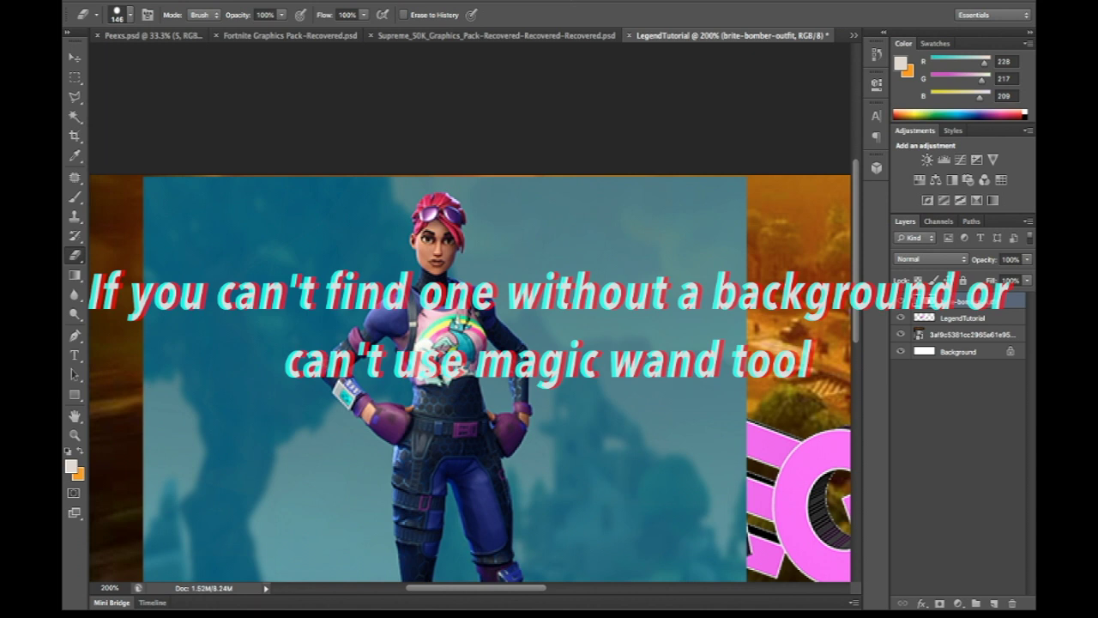
Step: Reduce the Eraser brush size to 6 for erasing close to the character's outline
key(ctrl+plus)
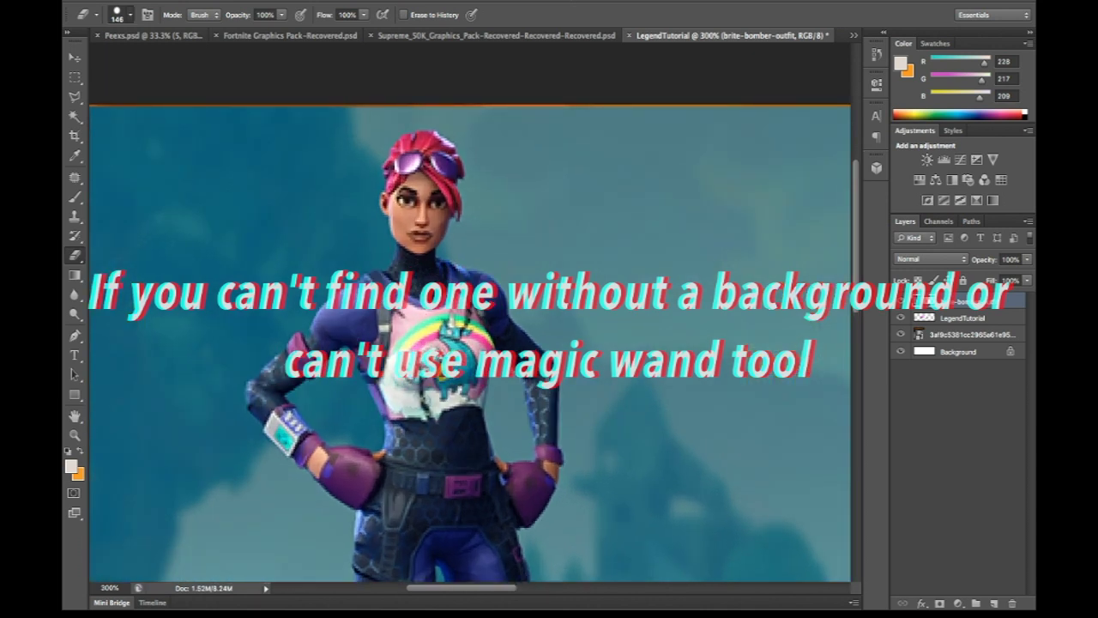
key(bracketleft)
key(bracketleft)
key(bracketleft)
key(bracketleft)
key(bracketleft)
key(bracketleft)
key(bracketleft)
key(bracketleft)
key(bracketleft)
key(bracketleft)
key(bracketleft)
key(bracketleft)
key(bracketleft)
key(bracketleft)
key(bracketleft)
key(bracketleft)
key(bracketleft)
key(bracketleft)
key(bracketleft)
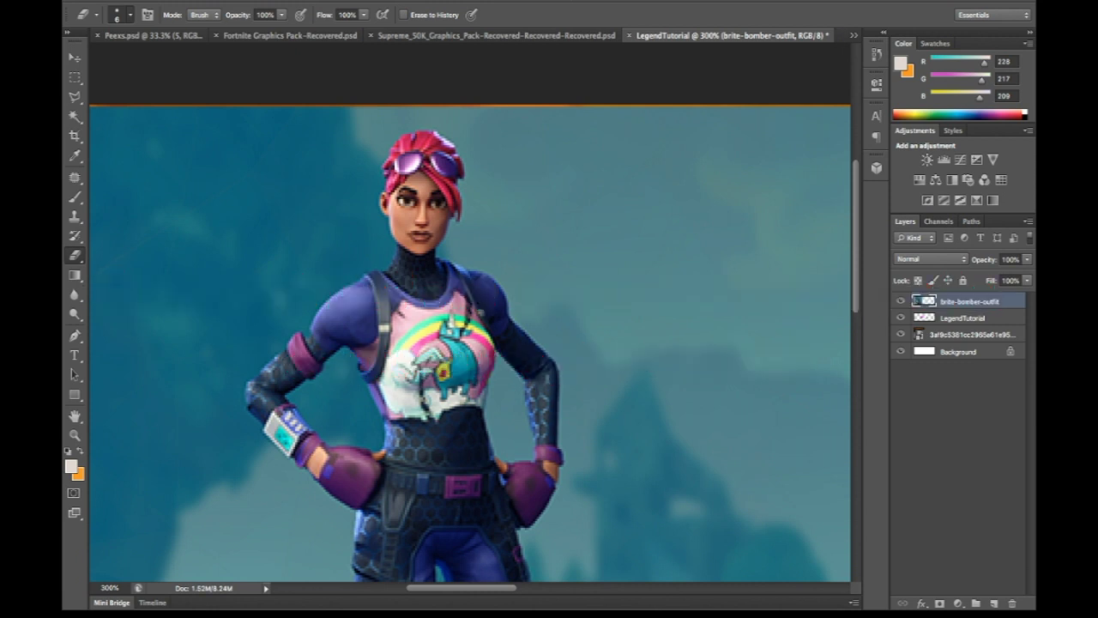
key(super+plus)
key(super+plus)
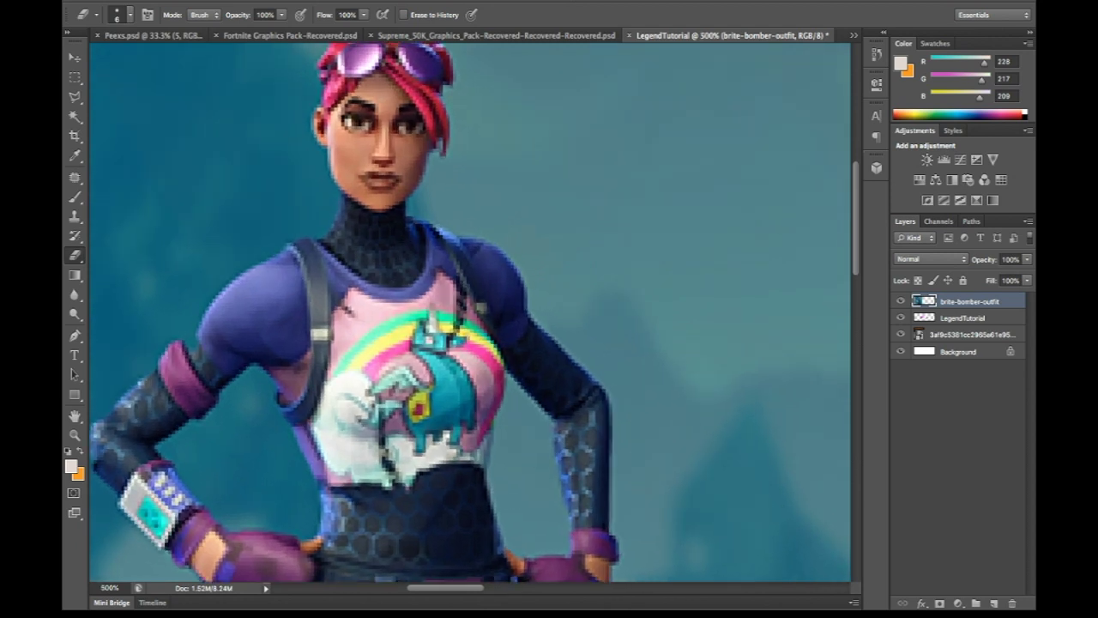
Step: Erase a thin strip of background along the character's neck, shoulder, arm and glove on the side facing the LEGEND text
mouse_move(539, 292)
mouse_down()
mouse_move(628, 419)
mouse_move(621, 511)
mouse_up()
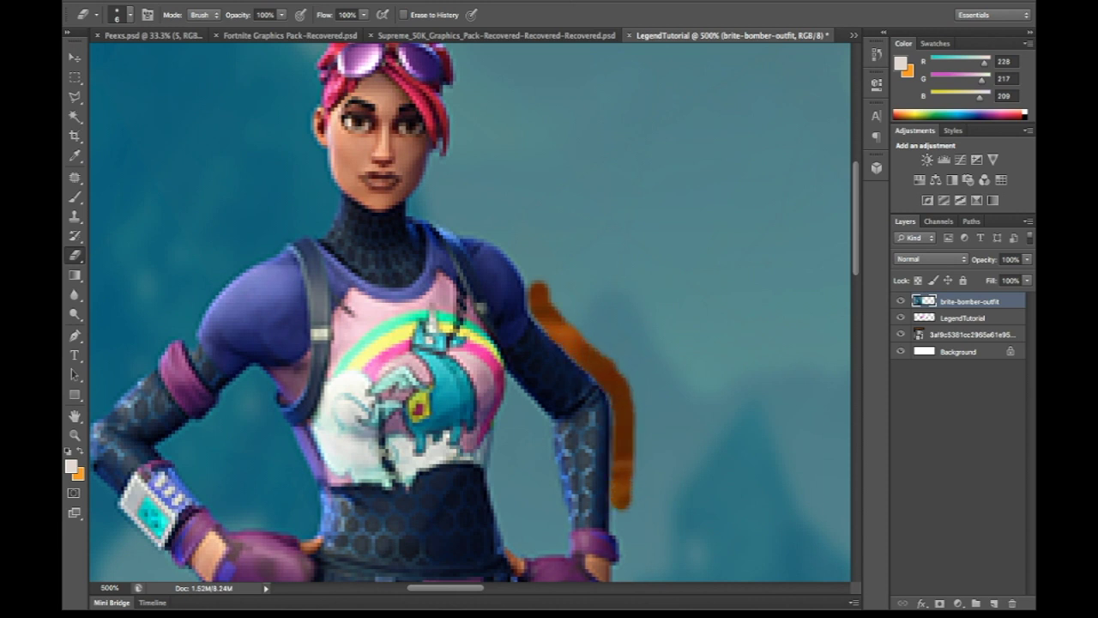
scroll(621, 511, down, 5)
mouse_move(626, 364)
mouse_down()
mouse_move(631, 425)
mouse_move(614, 469)
mouse_move(577, 530)
mouse_move(546, 547)
mouse_up()
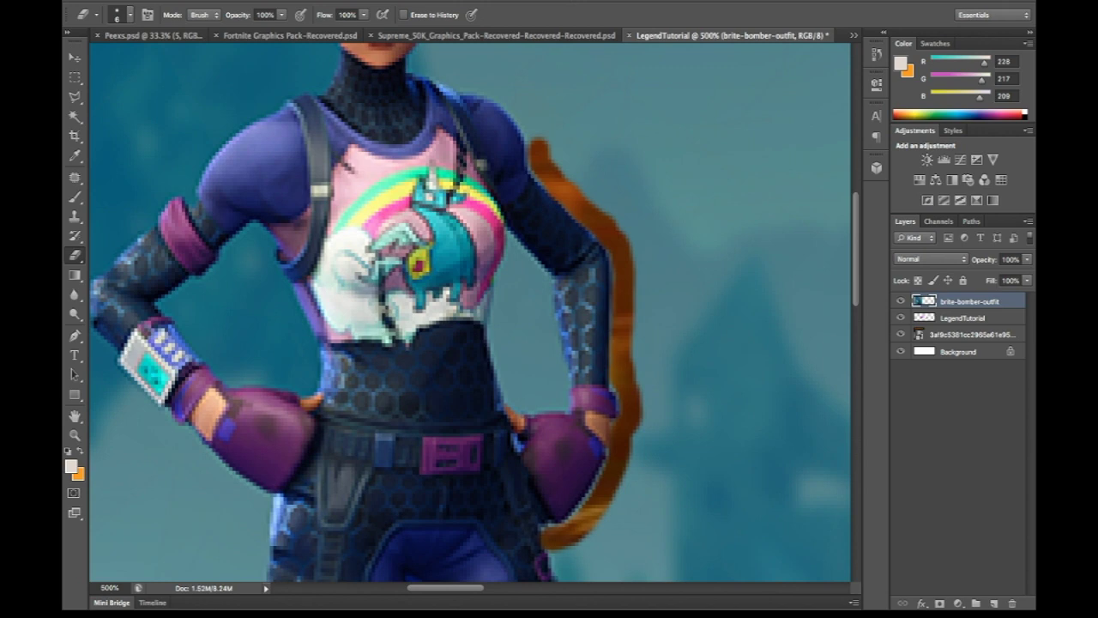
scroll(470, 313, down, 5)
scroll(469, 313, up, 5)
scroll(469, 313, down, 2)
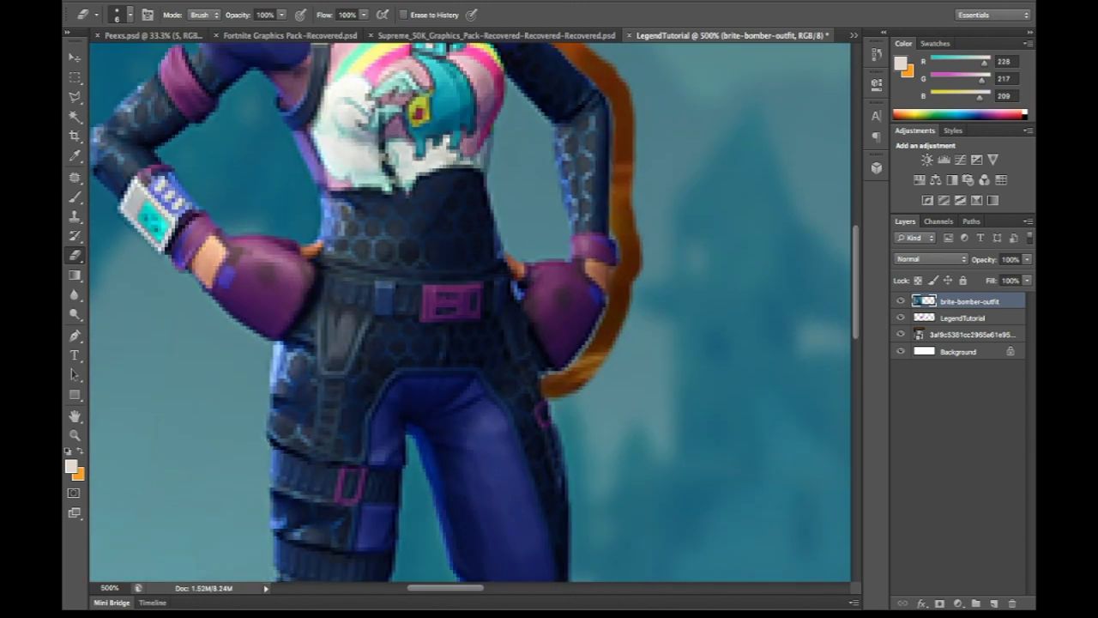
scroll(469, 312, up, 3)
mouse_move(533, 233)
mouse_down()
mouse_move(494, 176)
mouse_move(424, 151)
mouse_up()
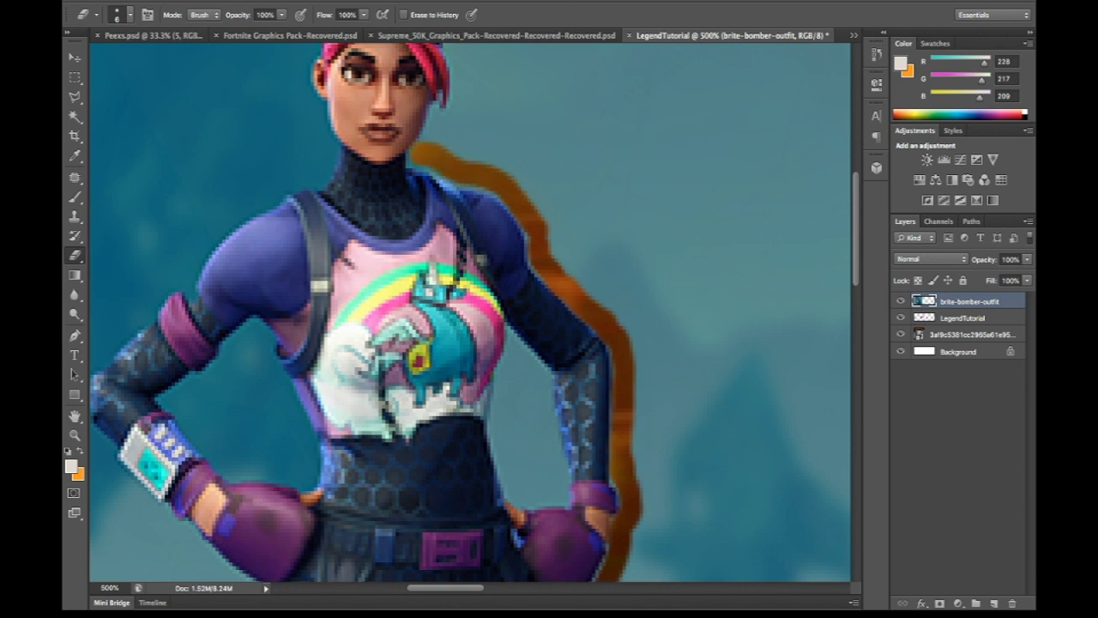
scroll(470, 312, down, 3)
scroll(469, 313, up, 6)
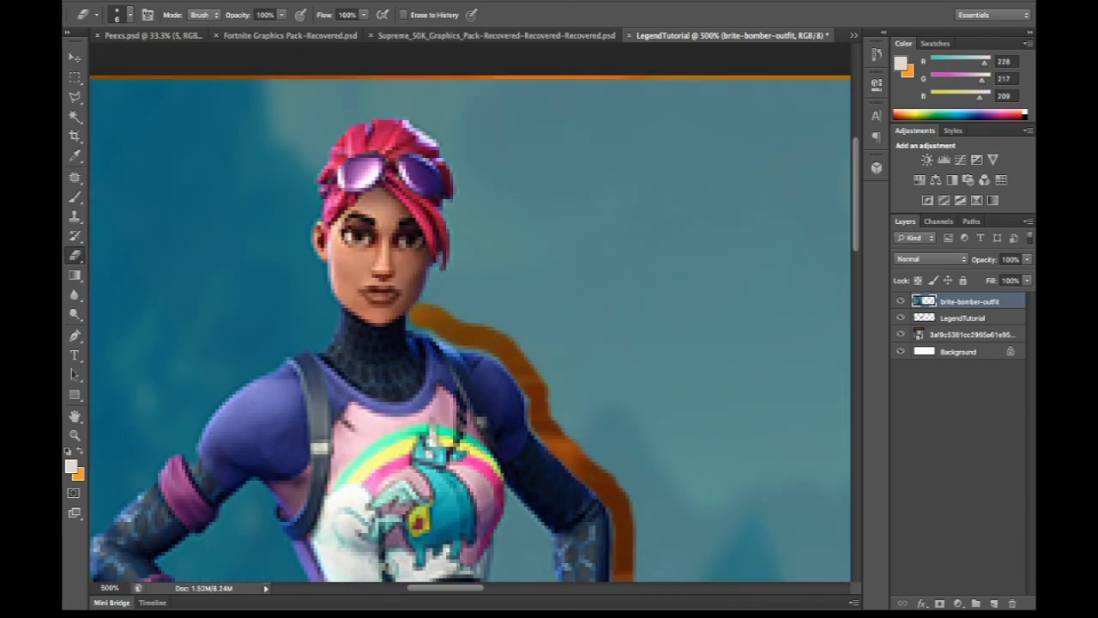
Step: Undo the eraser strokes around the character's arm and shoulder
scroll(470, 313, down, 5)
key(alt+super+z)
key(alt+super+z)
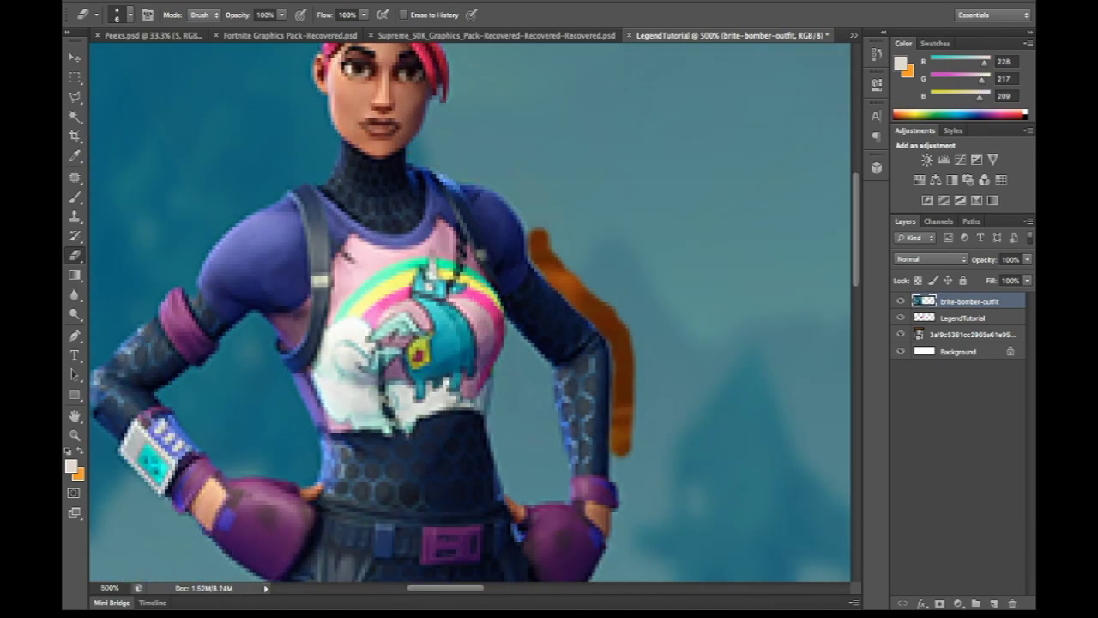
key(alt+super+z)
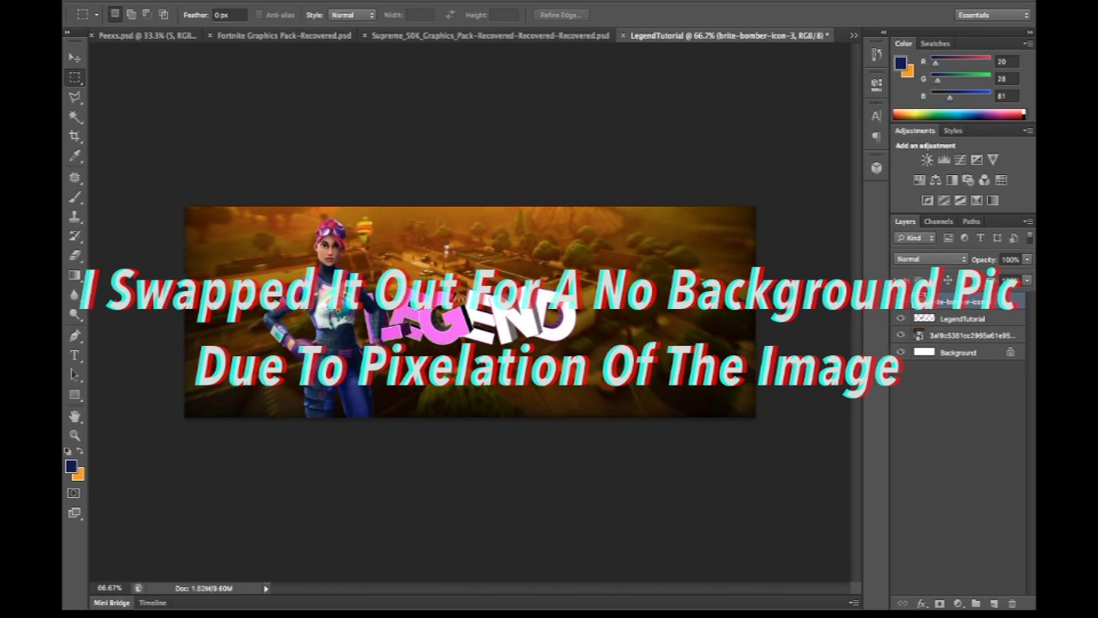
Step: Enlarge the LEGEND text on the LegendTutorial layer to about 140% and place it at about X 683 px, Y 201 px
click(963, 319)
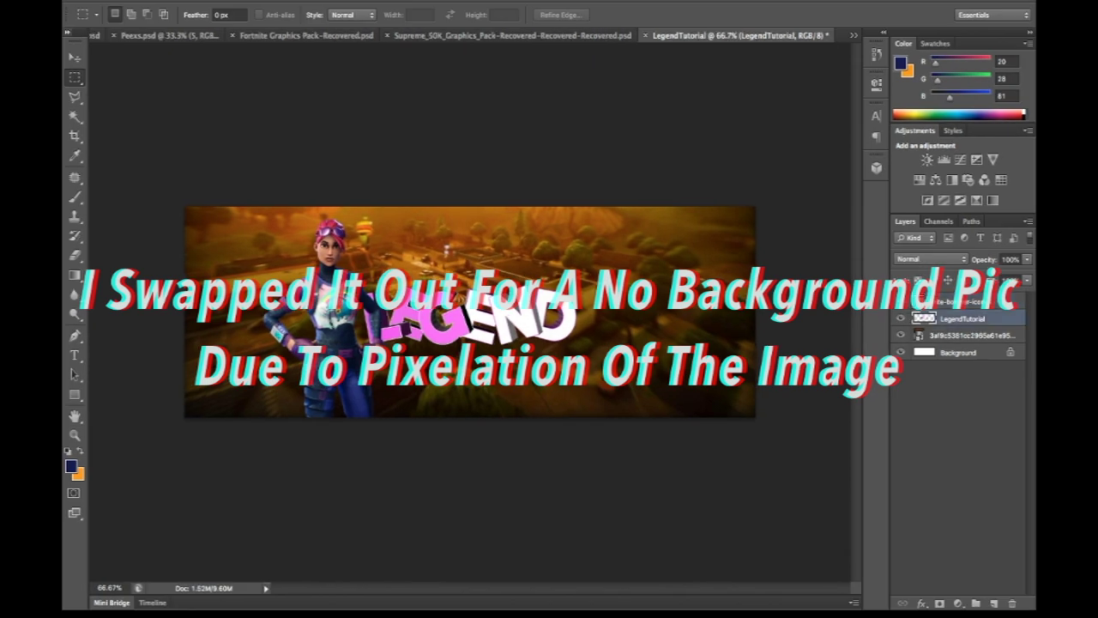
key(v)
drag(576, 346, 702, 380)
drag(531, 332, 511, 311)
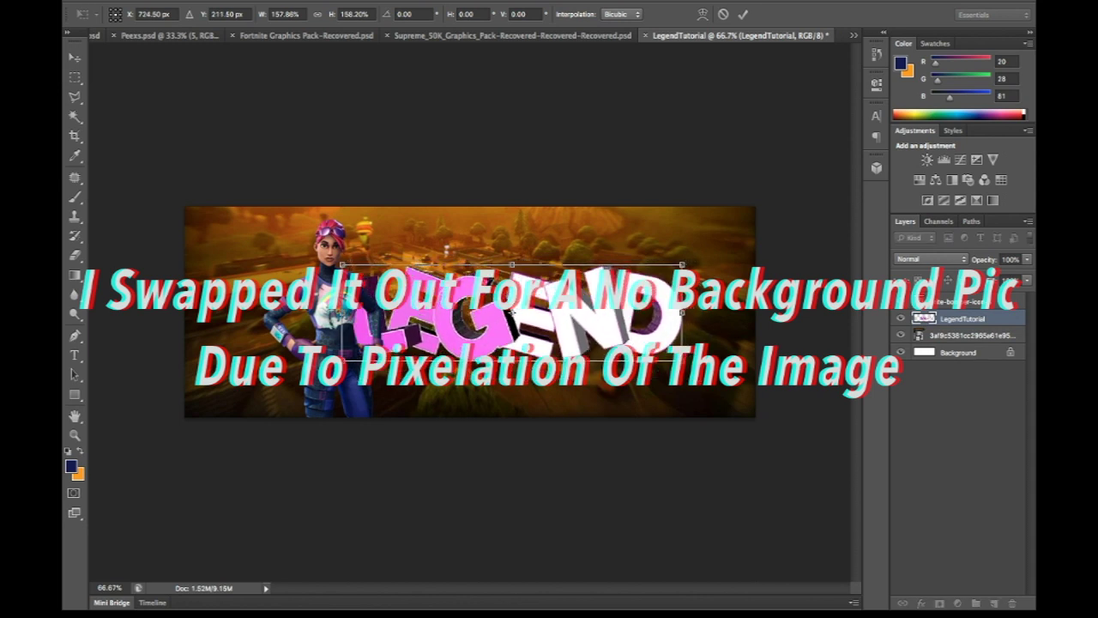
drag(683, 361, 645, 350)
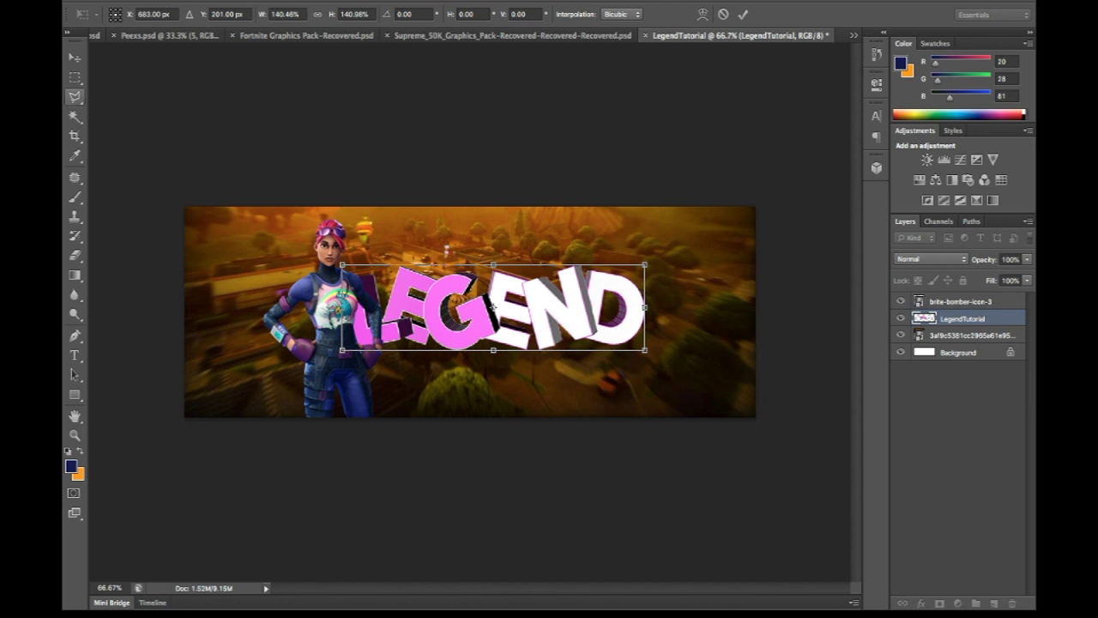
key(Return)
Step: Move the brite-bomber-icon-3 character slightly further left, beside the first letter of the LEGEND text
click(961, 301)
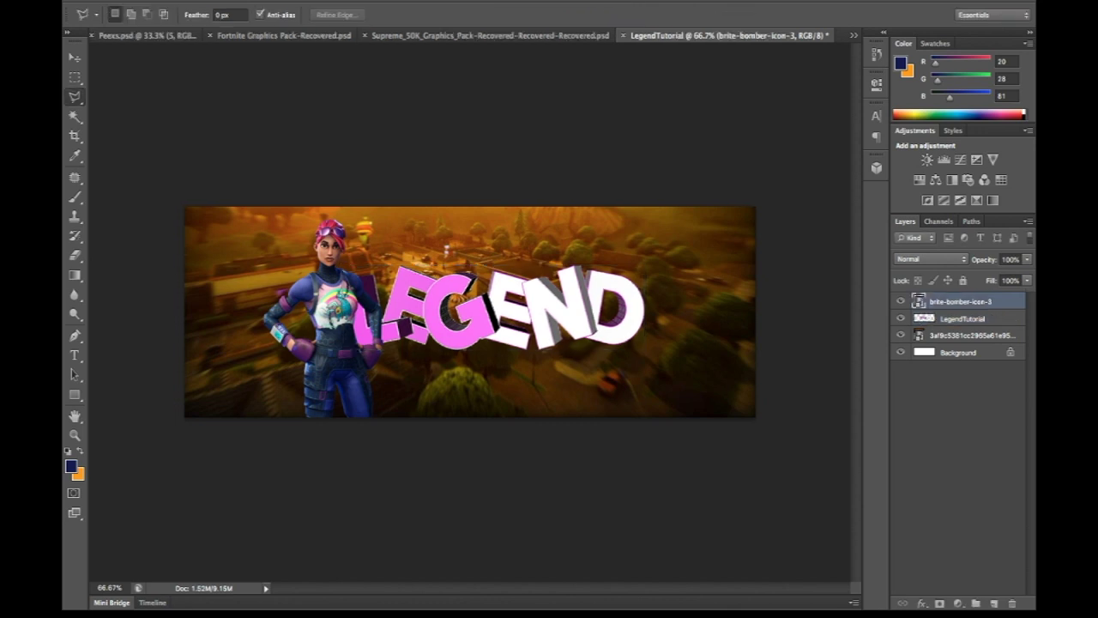
click(75, 57)
drag(334, 344, 303, 340)
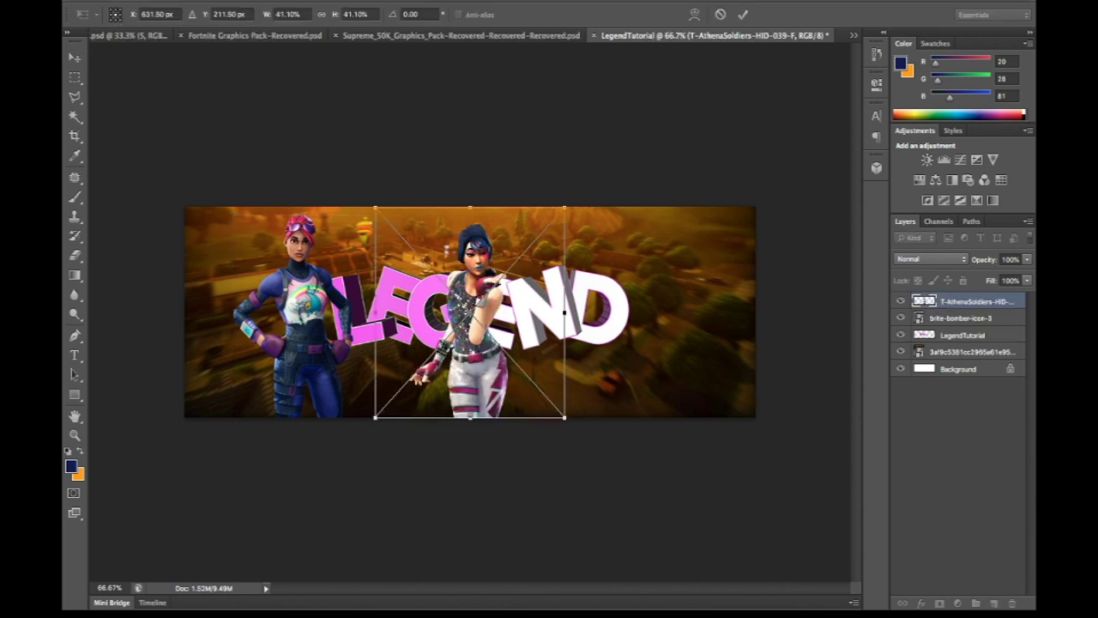
Step: Scale the T-AthenaSoldiers-HID-039-F character proportionally to about 55% and place it over the end of the LEGEND text
shift+drag(565, 418, 652, 515)
drag(524, 306, 654, 283)
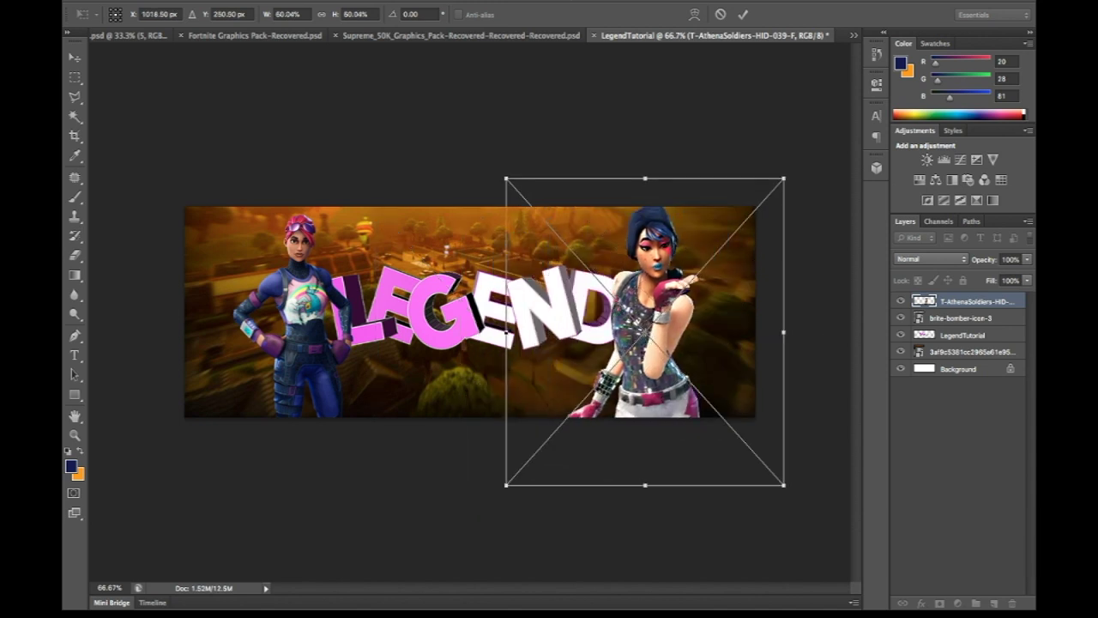
shift+drag(505, 186, 531, 214)
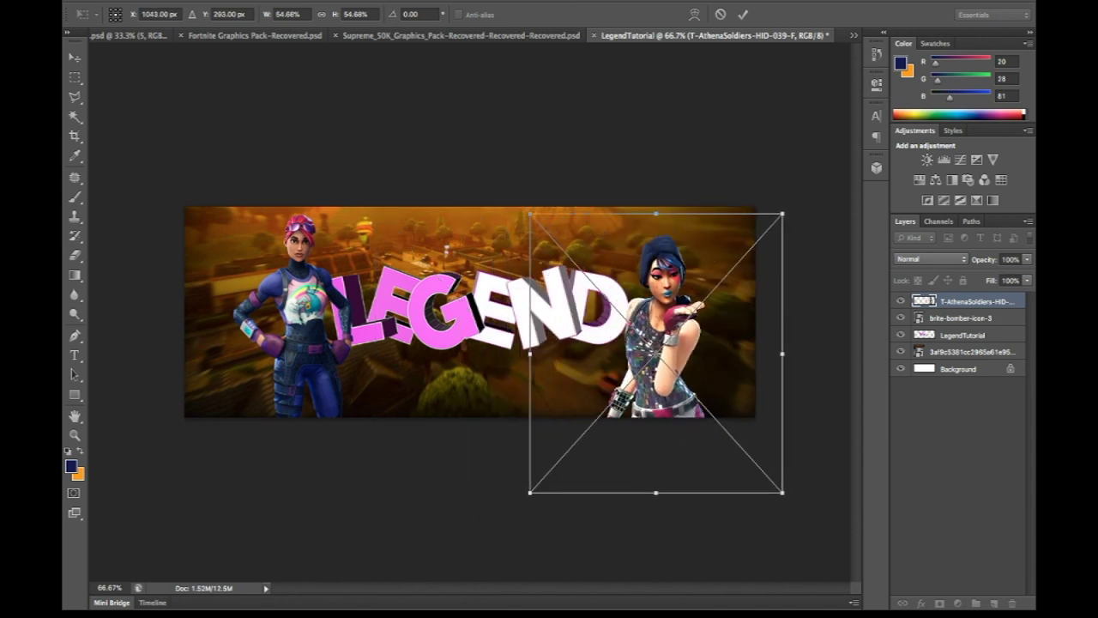
drag(652, 344, 633, 323)
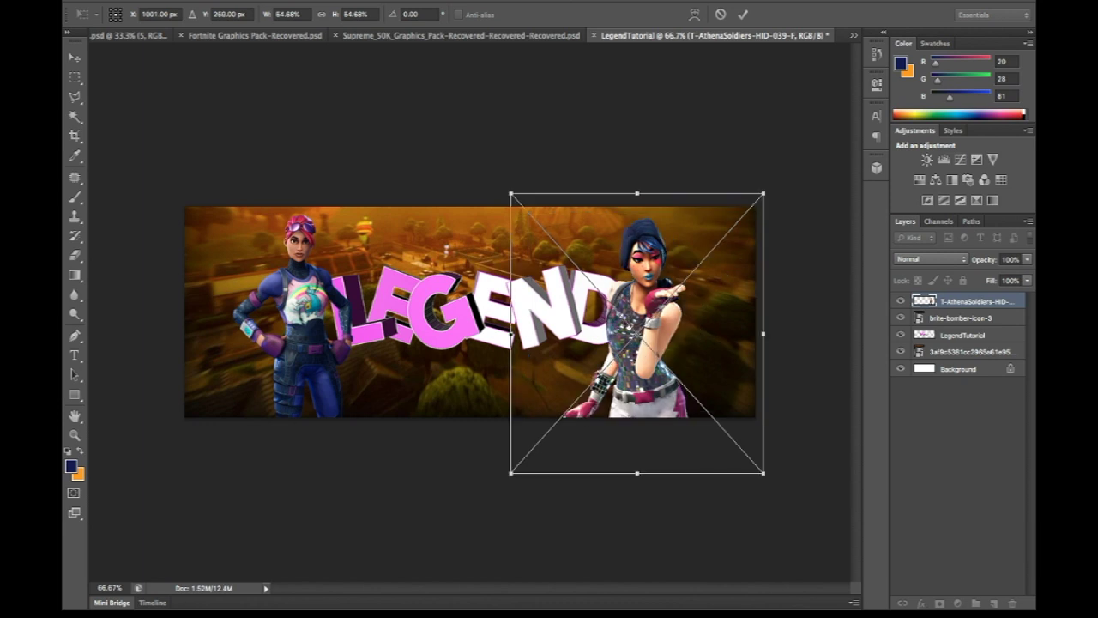
key(Return)
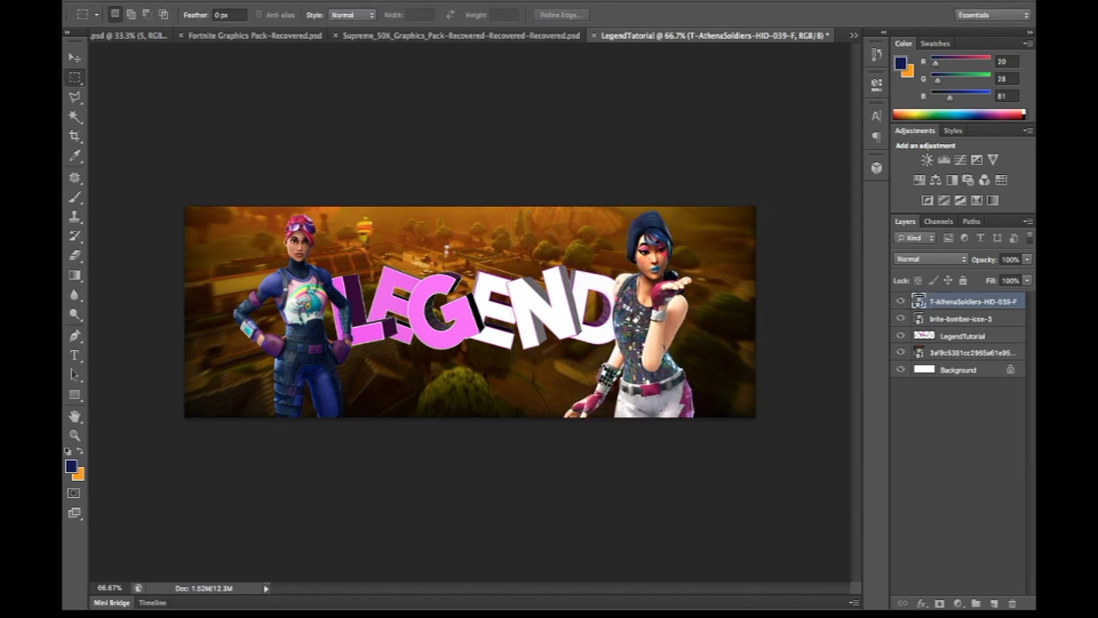
Step: Enlarge the brite-bomber-icon-3 character proportionally to about 89% and position it beside the L of the LEGEND text
click(961, 318)
click(74, 57)
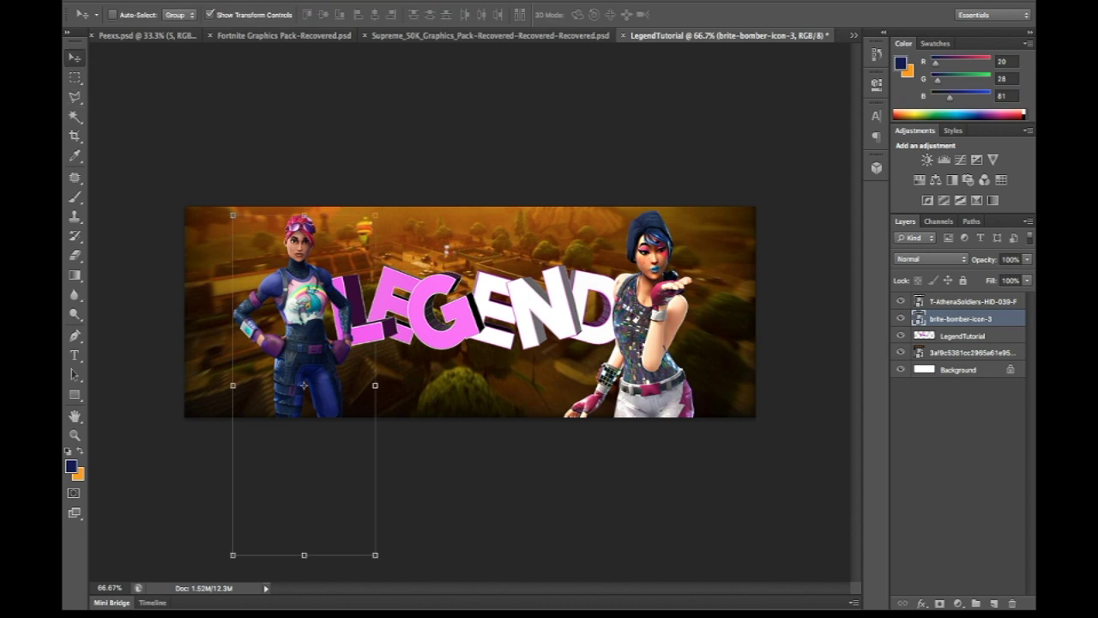
key(super+t)
drag(300, 326, 238, 257)
shift+drag(424, 517, 545, 601)
drag(301, 309, 290, 353)
shift+drag(535, 163, 506, 174)
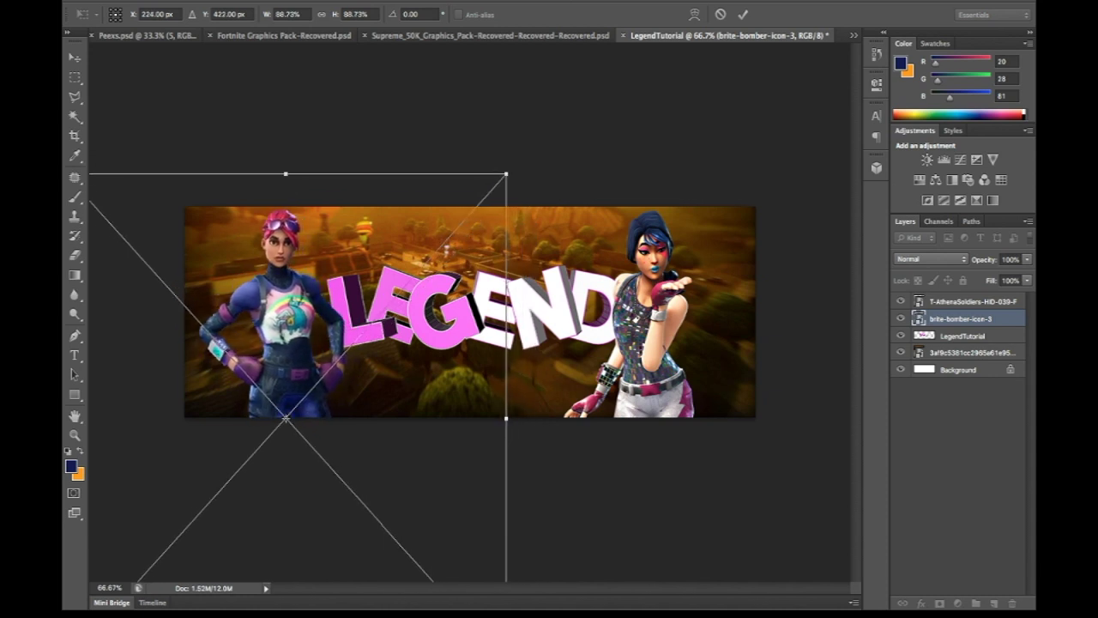
key(Return)
super+drag(286, 326, 304, 326)
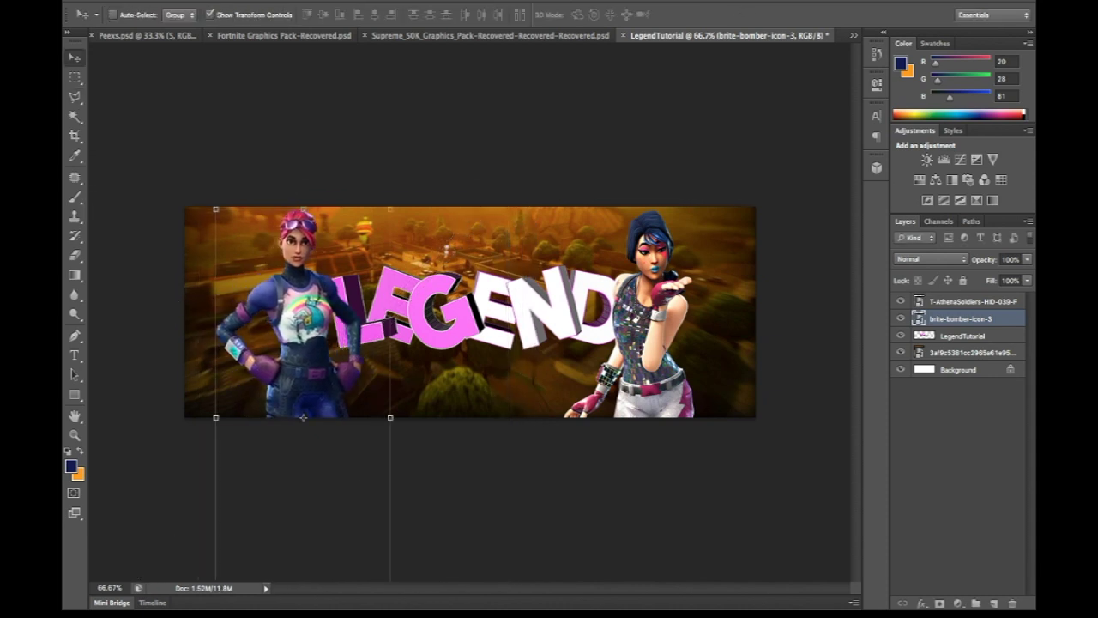
Step: Add a Brightness/Contrast adjustment layer directly above the landscape layer and darken the background with it
click(963, 335)
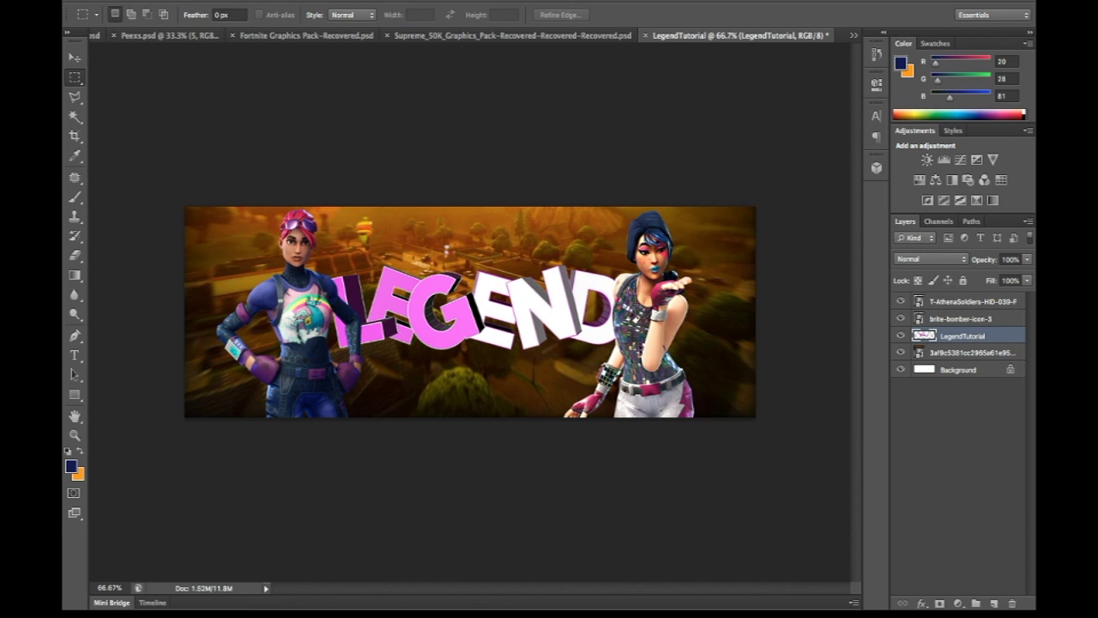
click(973, 353)
click(926, 160)
click(926, 160)
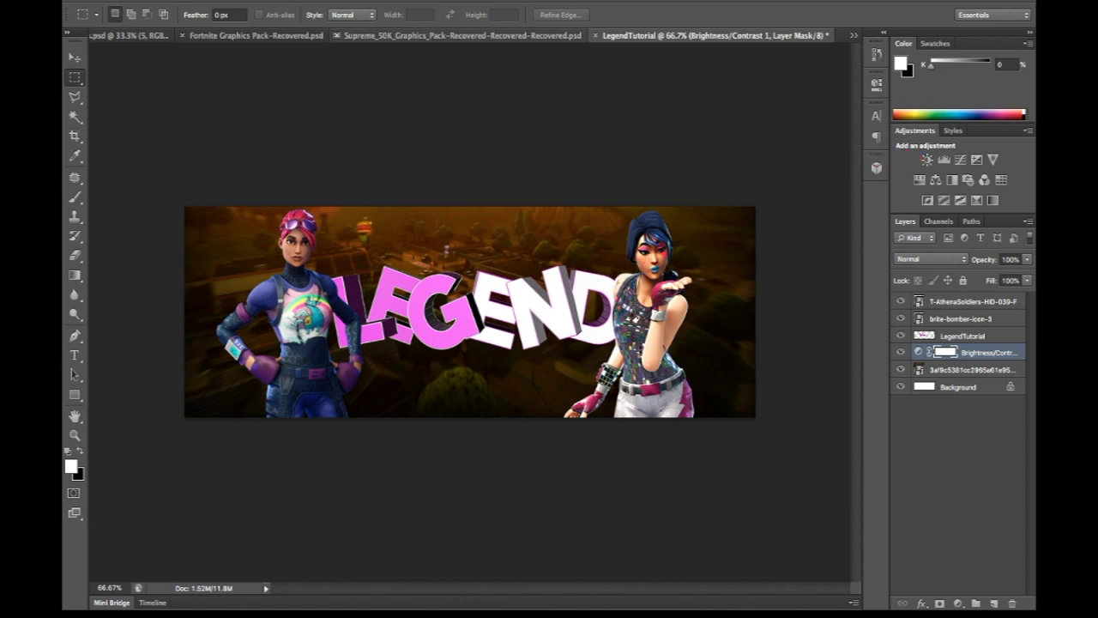
Step: Switch to the Supreme_50K_Graphics_Pack document and expand its Supreme Pack (Open) layer group
click(464, 35)
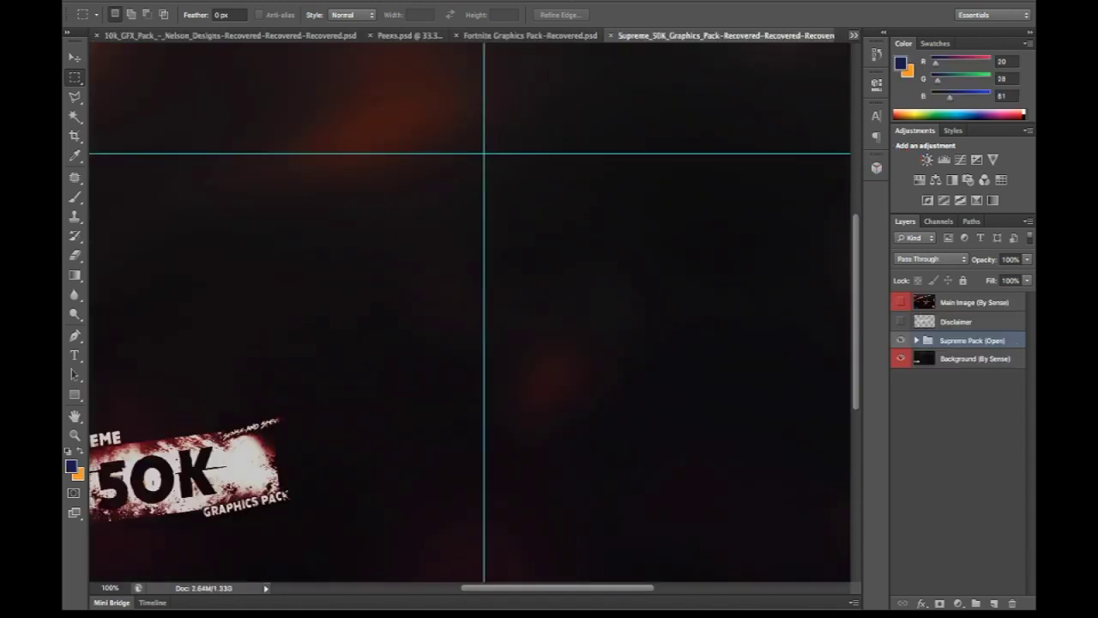
key(ctrl+Tab)
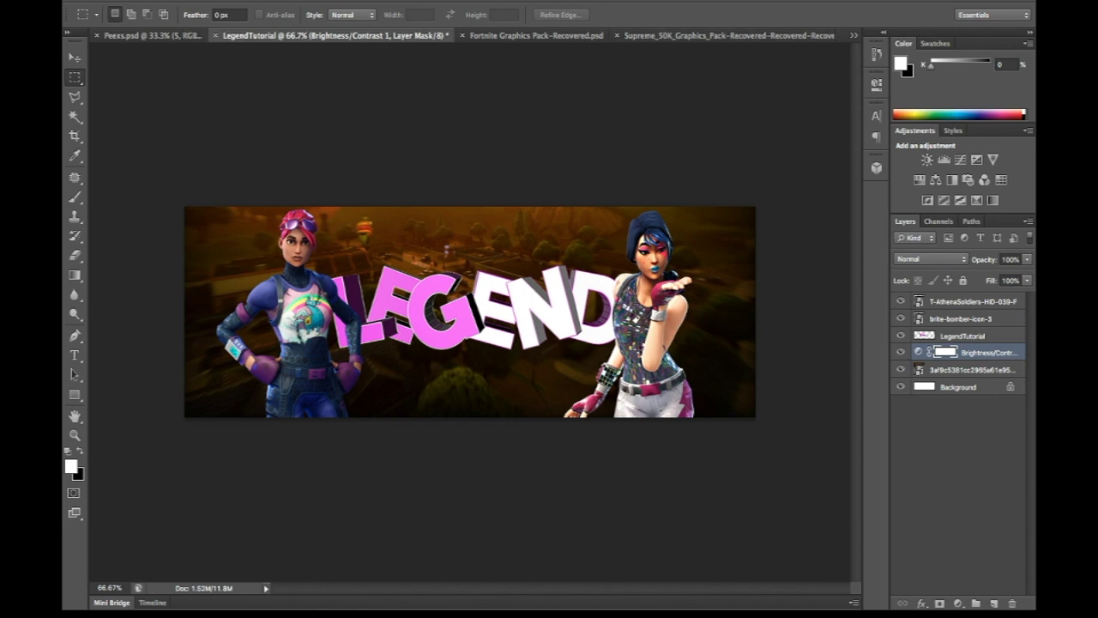
key(ctrl+Tab)
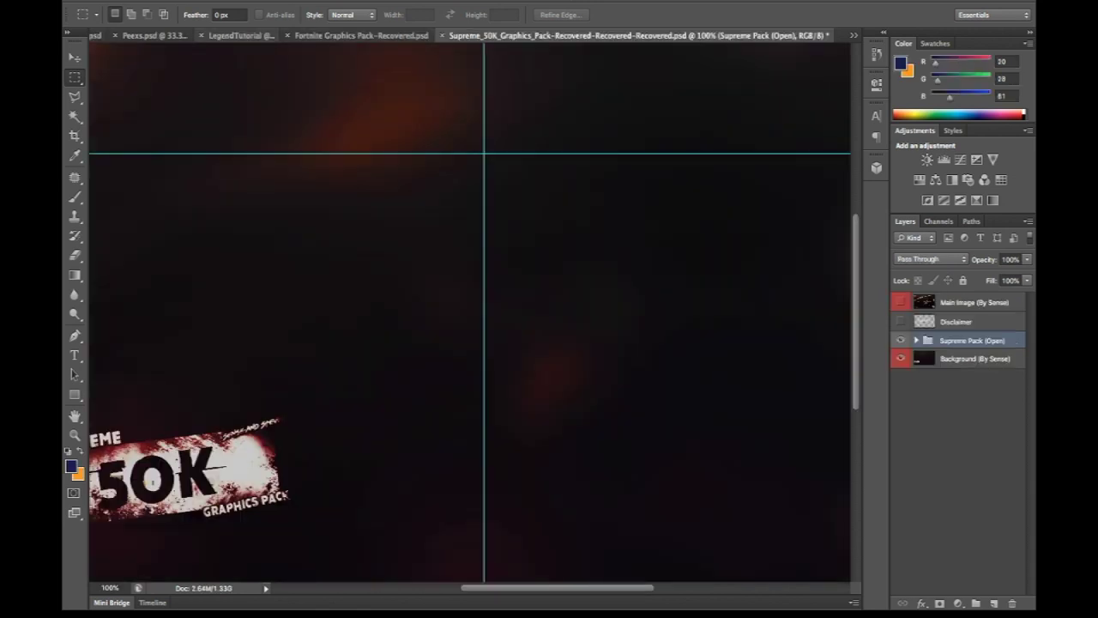
click(916, 340)
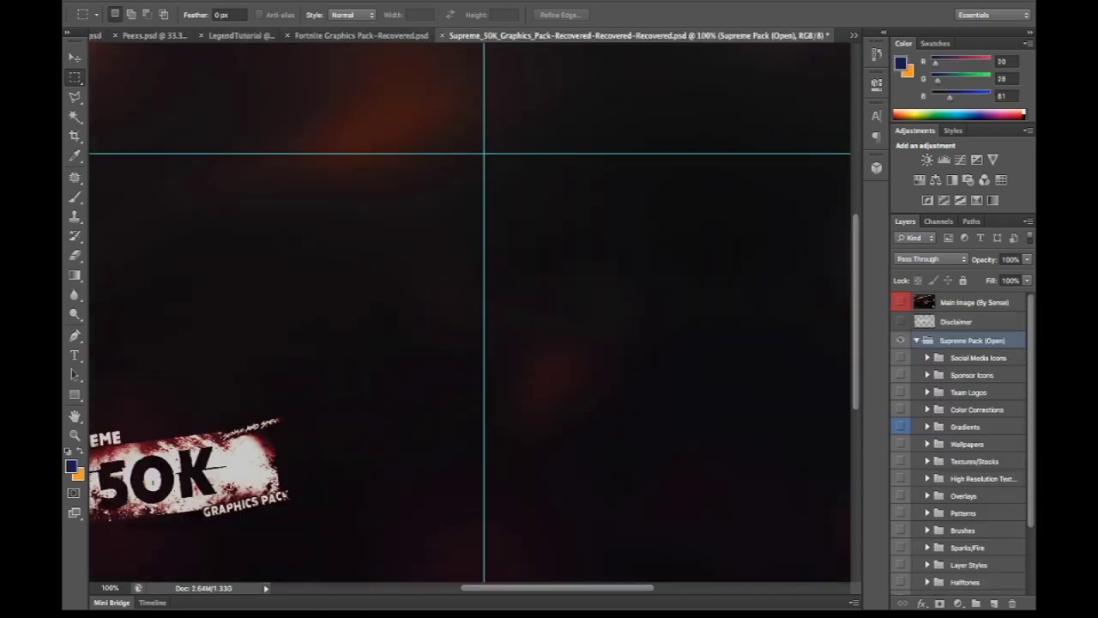
Step: Expand the Sparks/Fire group in the Supreme Pack and make it visible to browse its layers
scroll(961, 444, down, 3)
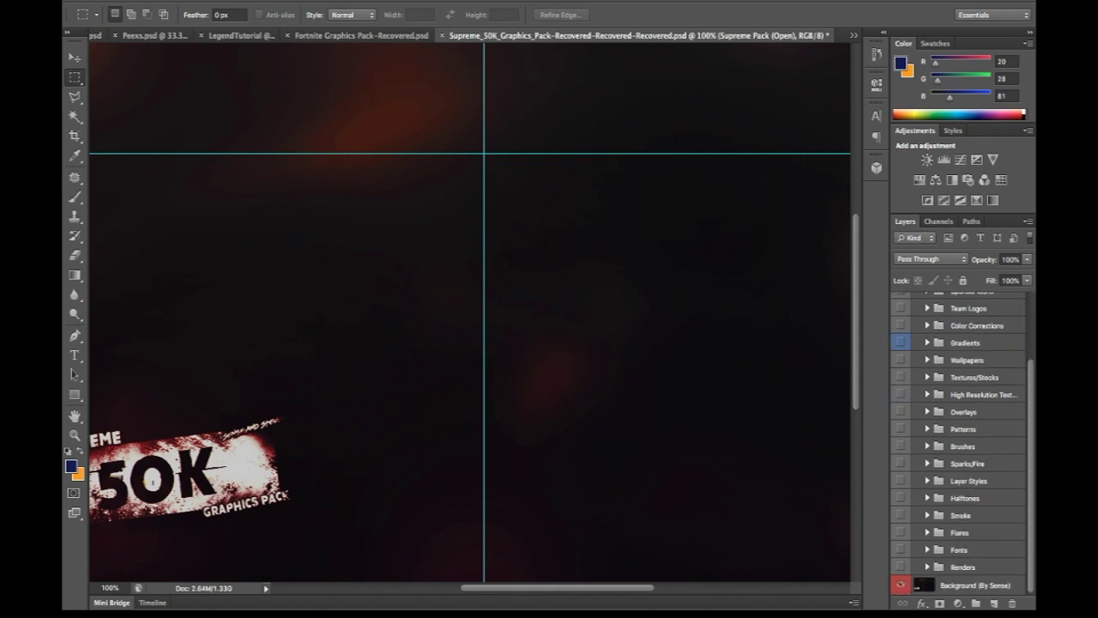
click(927, 463)
click(901, 464)
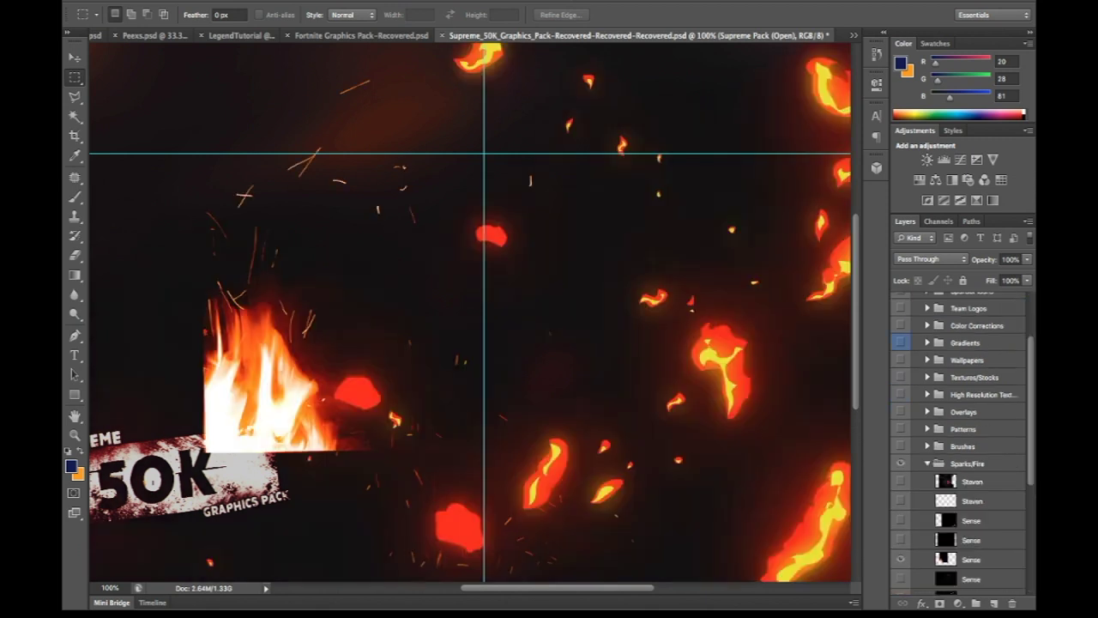
scroll(961, 443, down, 4)
scroll(961, 444, down, 1)
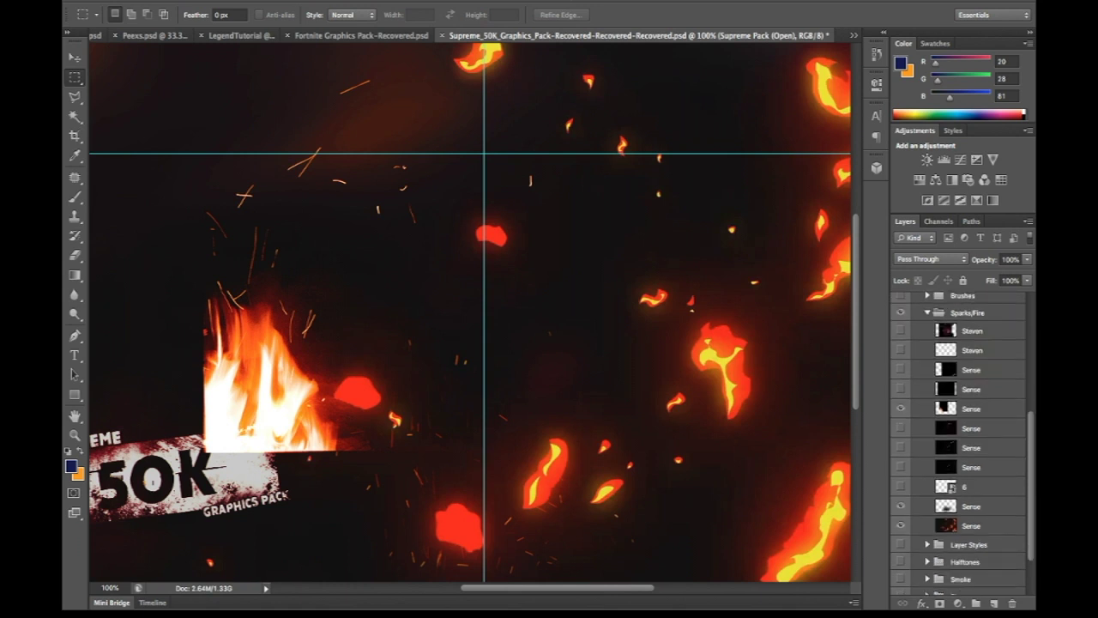
Step: Hide the other spark layers and copy the flying-embers Sense layer from the Sparks/Fire group into the LegendTutorial document
click(900, 408)
click(900, 506)
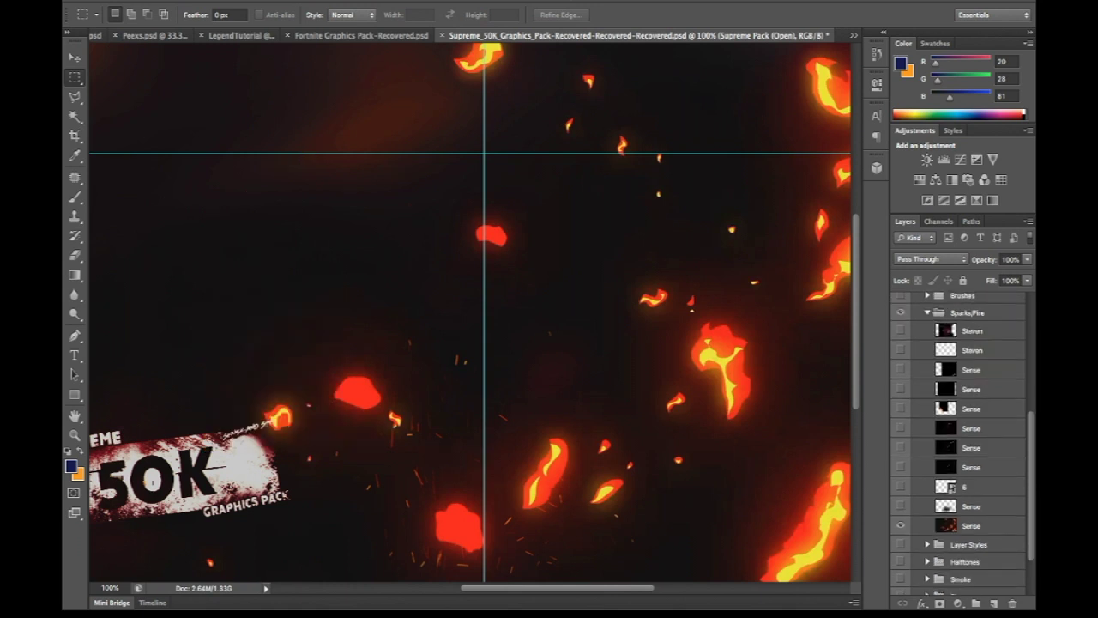
click(970, 525)
key(v)
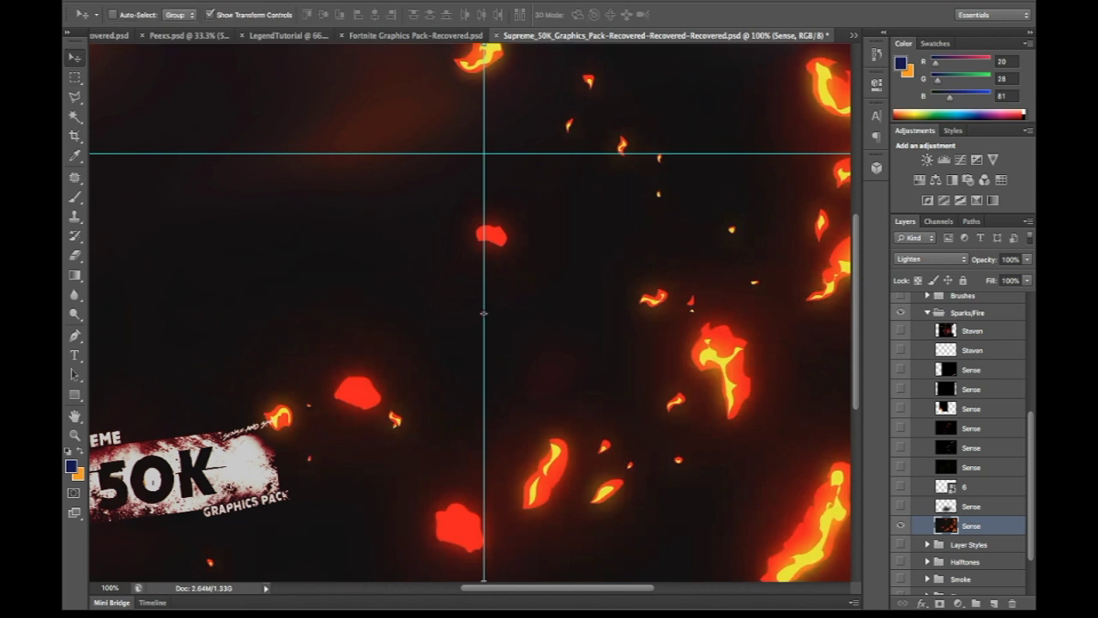
drag(484, 313, 288, 35)
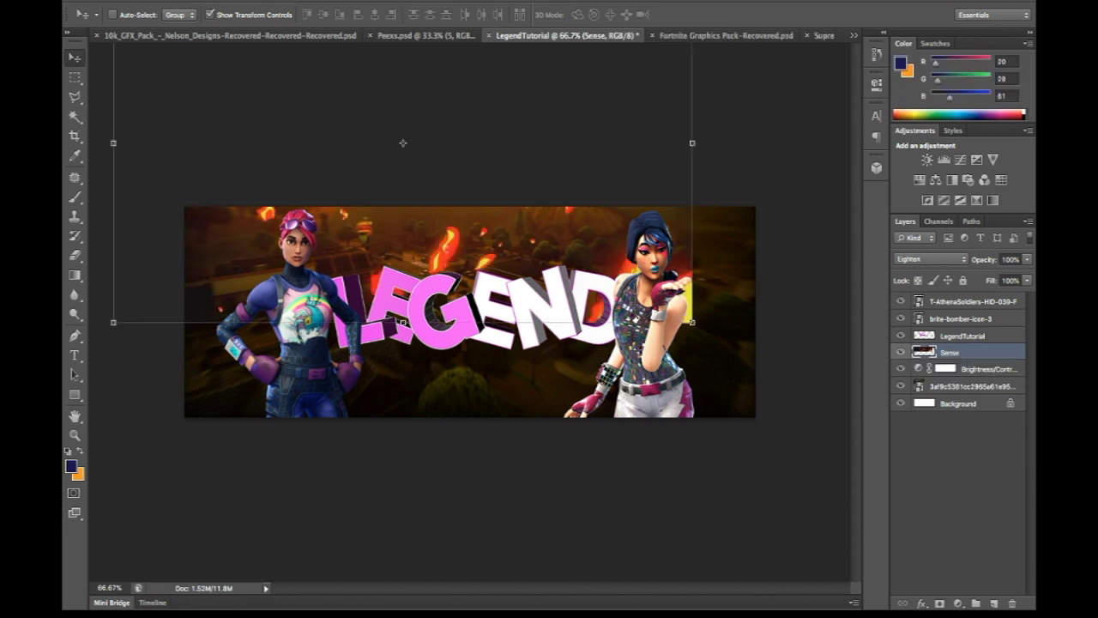
Step: Position the ember layer over the banner with its flames around the character beside the D, and bring it above all layers
drag(470, 274, 534, 376)
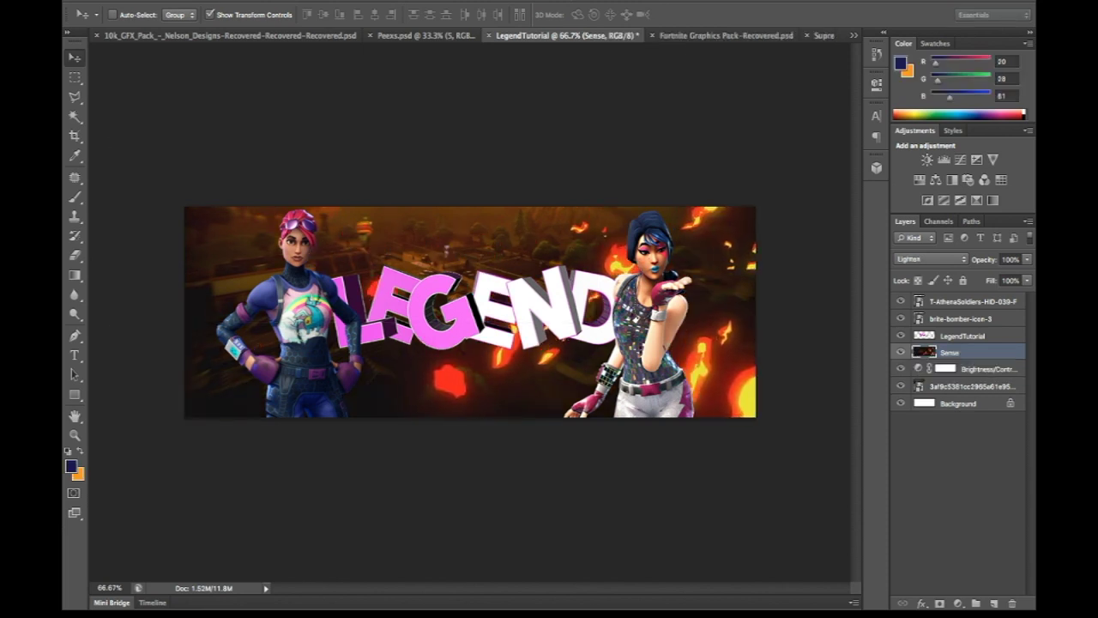
key(ctrl+shift+bracketright)
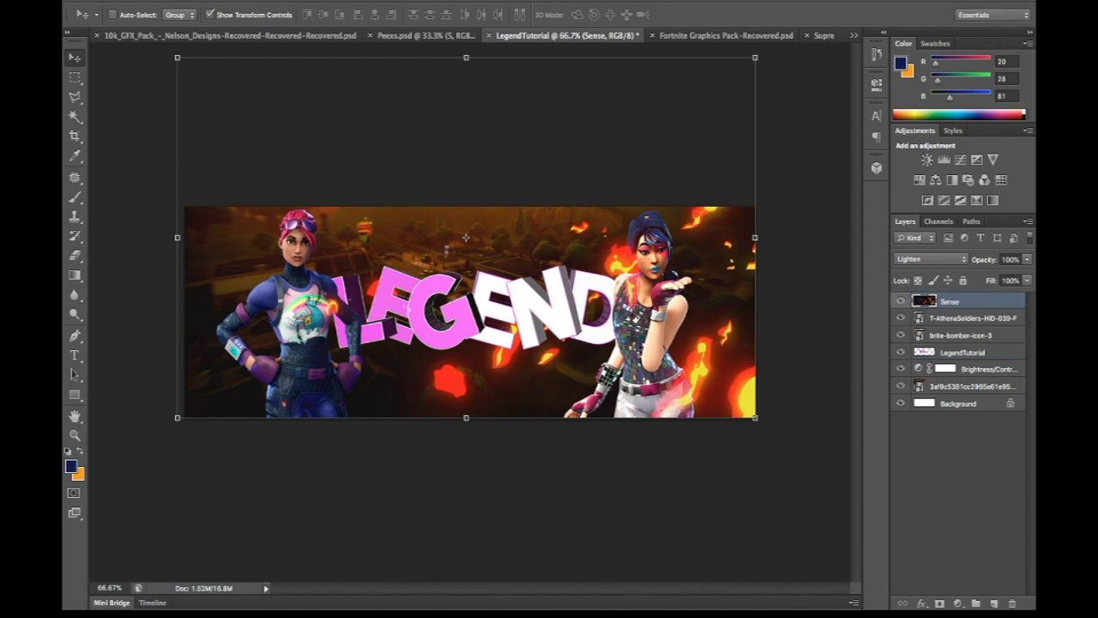
key(m)
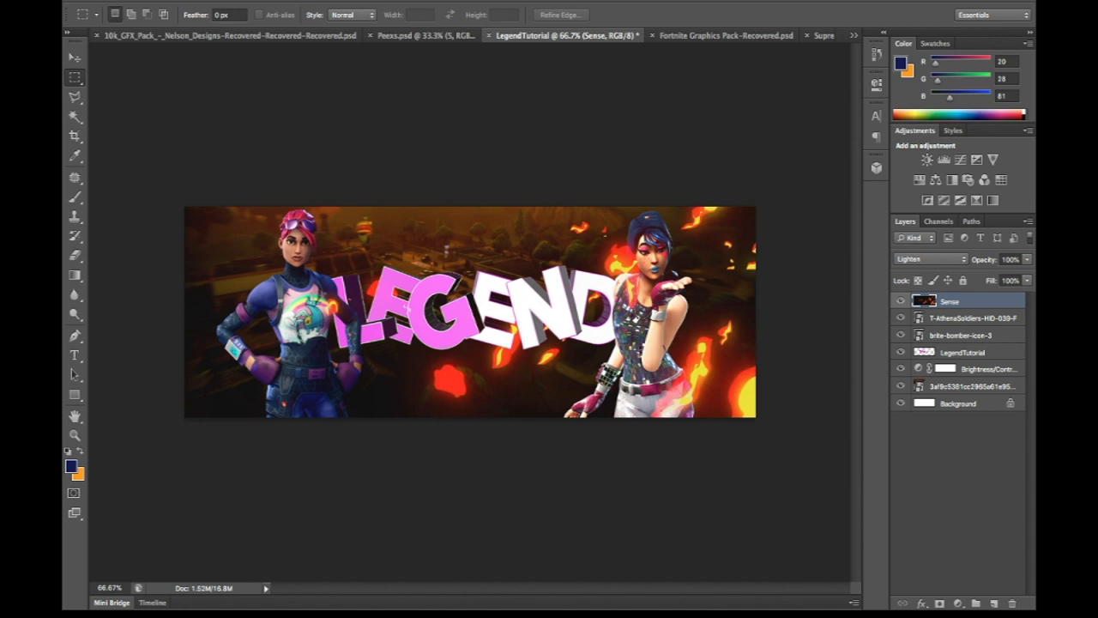
Step: Duplicate the ember layer, flip it horizontally and vertically at about 98% by 85%, and place its flames around the brite-bomber character
key(ctrl+j)
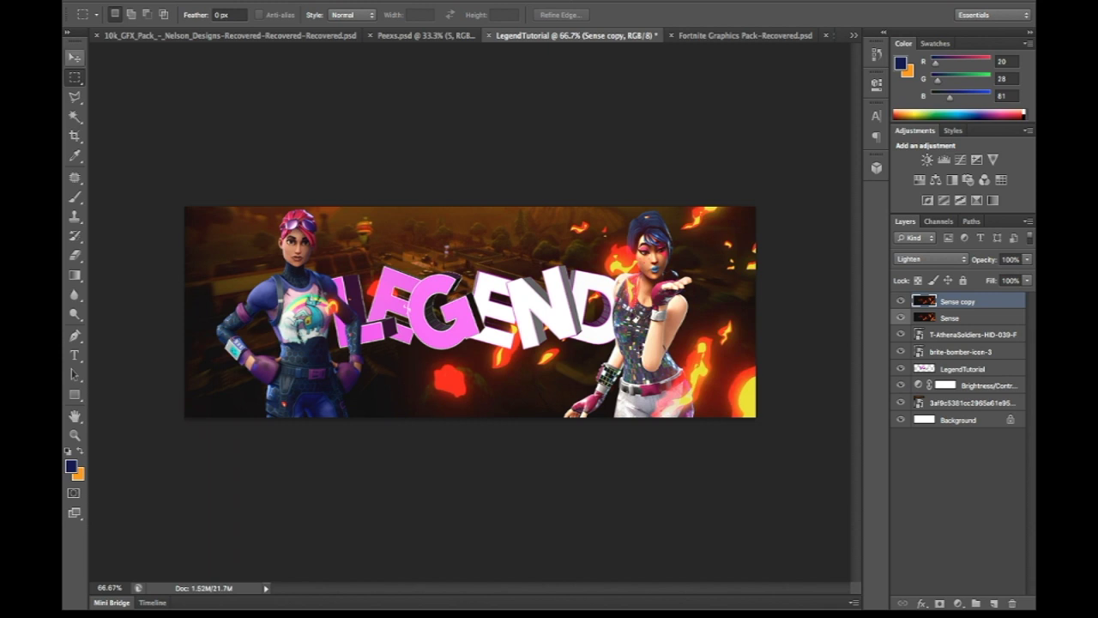
click(75, 57)
drag(755, 238, 57, 238)
drag(129, 258, 638, 284)
drag(567, 263, 166, 263)
drag(426, 83, 426, 580)
drag(515, 513, 534, 274)
drag(703, 343, 748, 512)
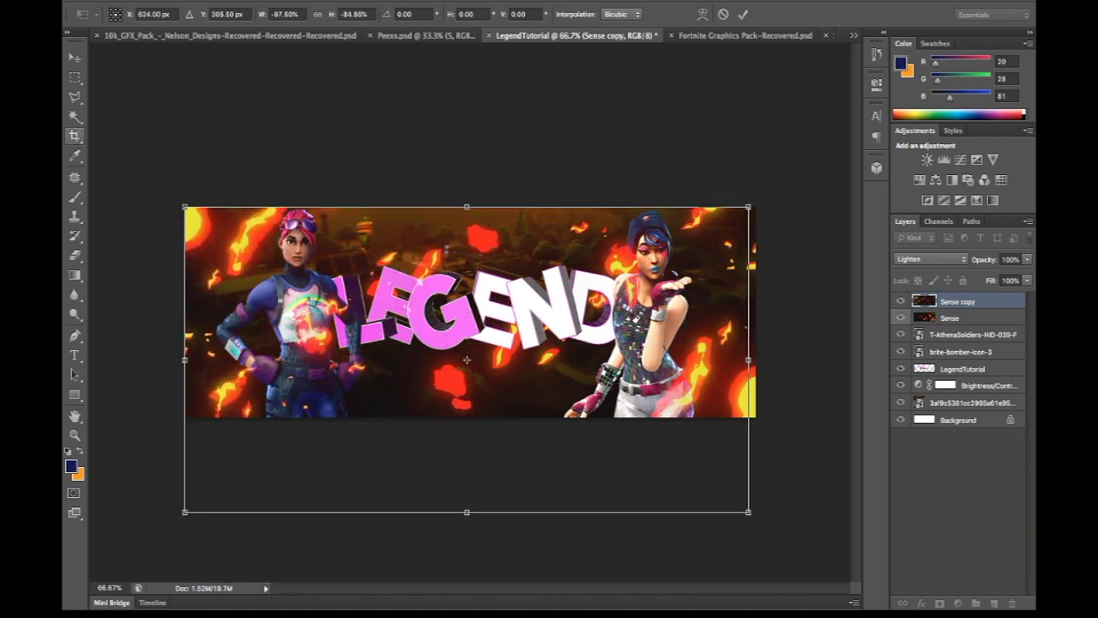
click(74, 136)
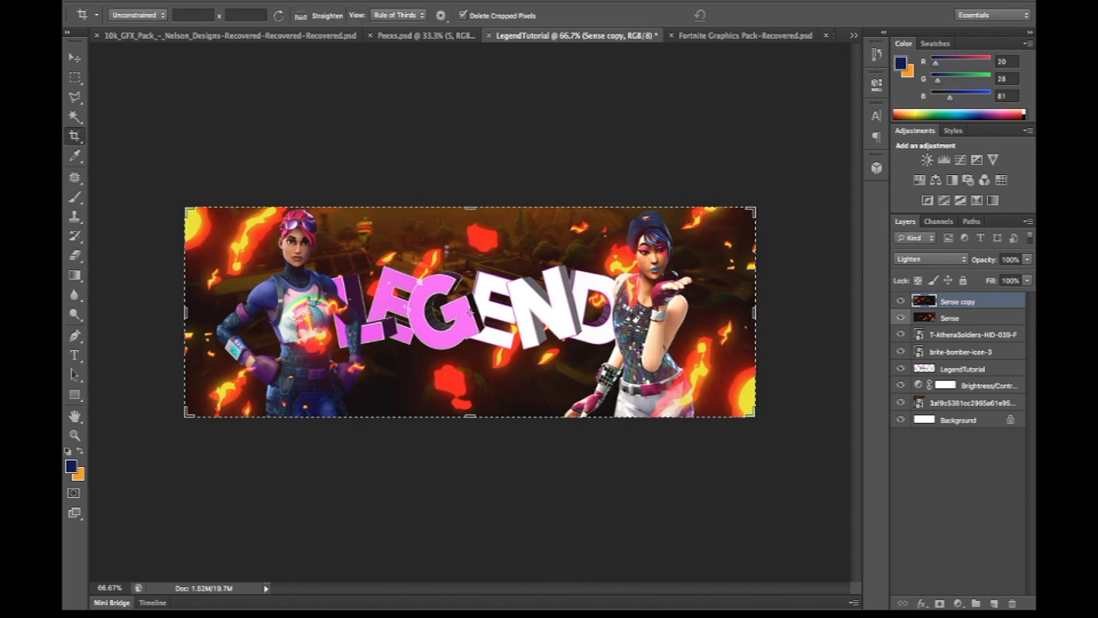
key(e)
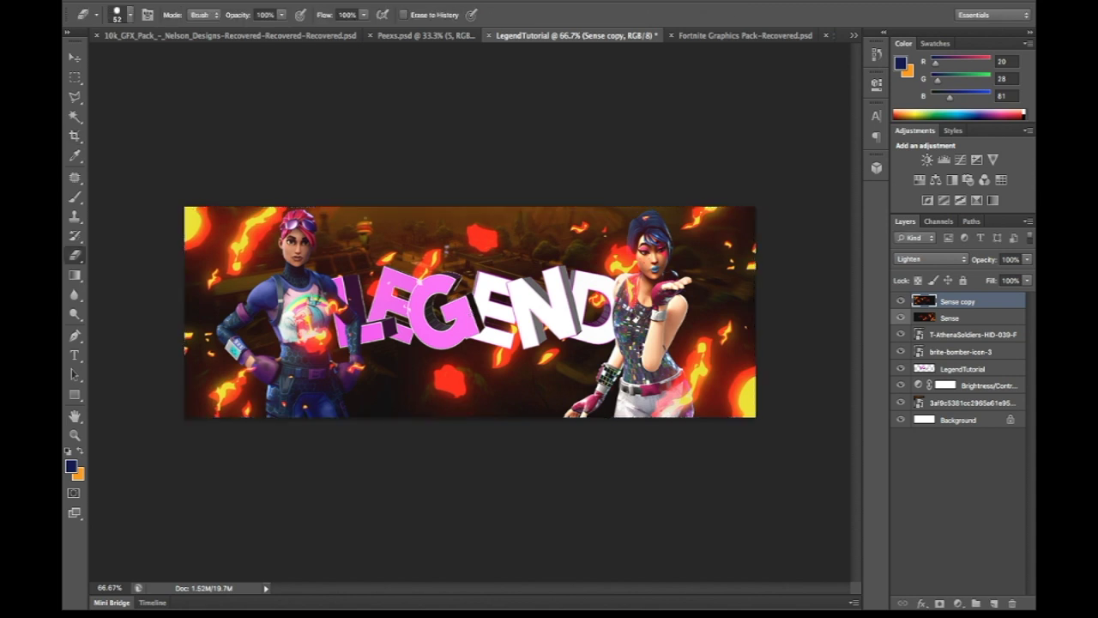
Step: Switch to the Supreme_50K_Graphics_Pack document, hide the ember layer, and collapse and hide the Sparks/Fire group
key(ctrl+Tab)
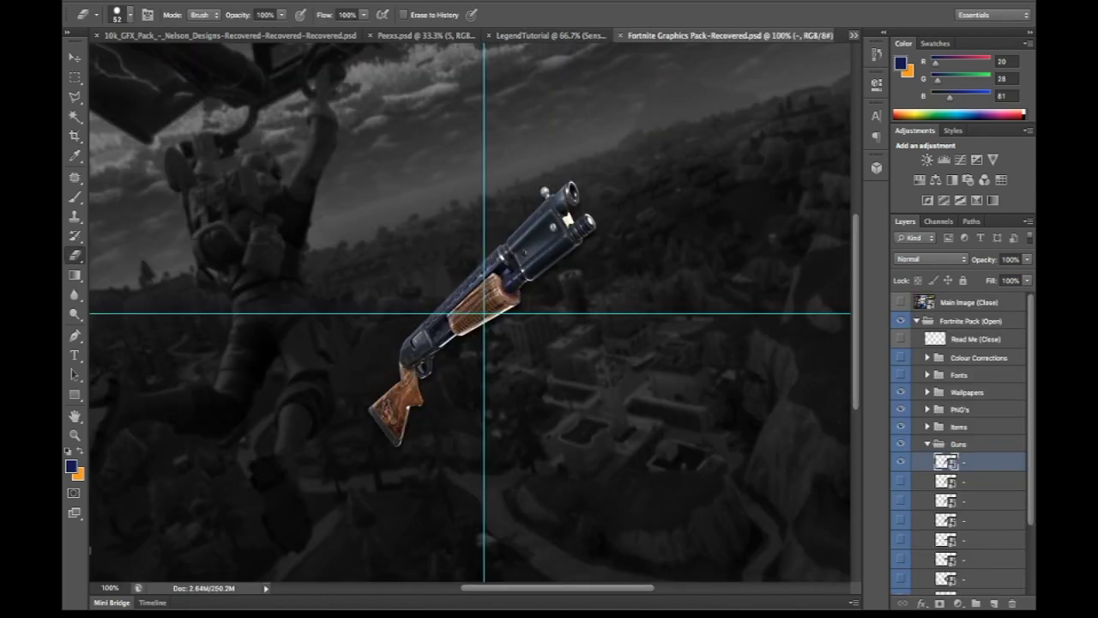
key(ctrl+Tab)
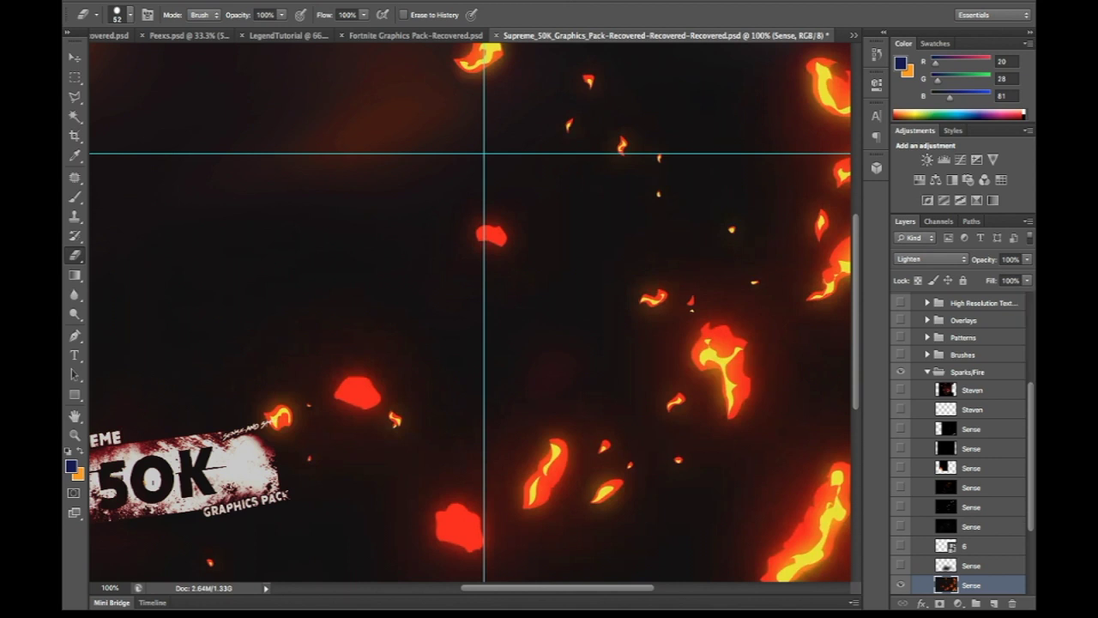
click(900, 584)
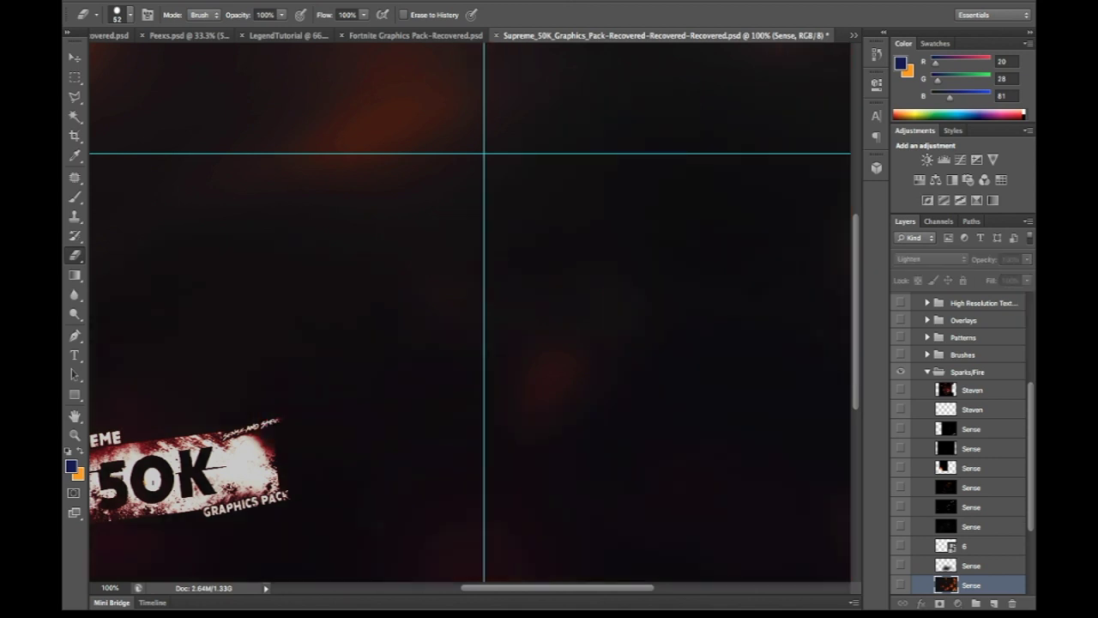
click(927, 372)
click(900, 462)
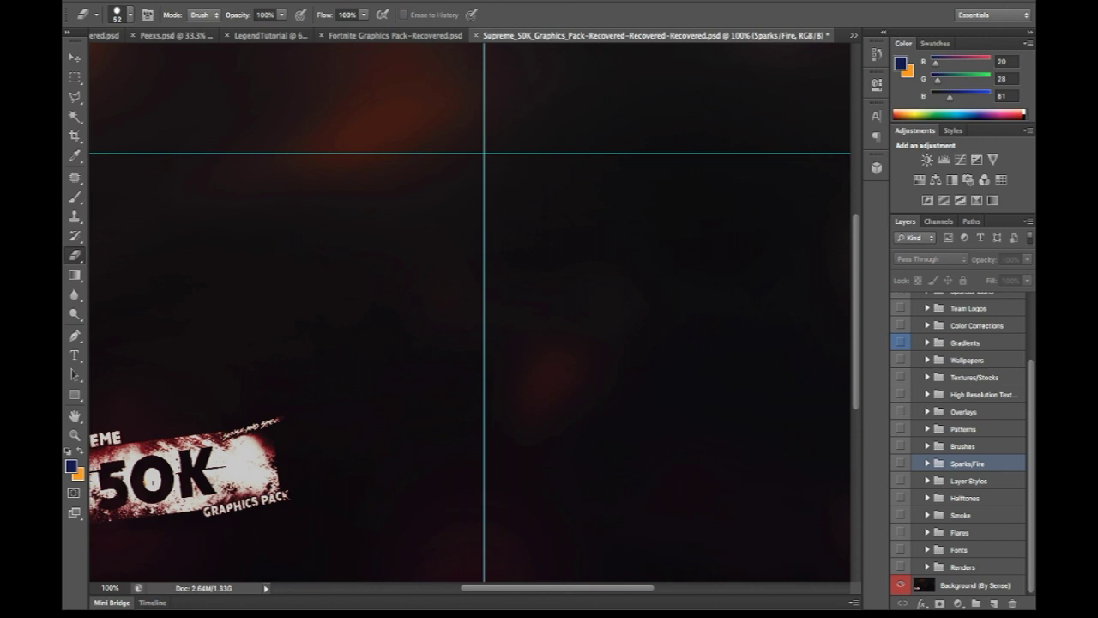
Step: Expand and show the Halftones group, preview its layers, and leave only the round dot pattern in its fifth layer visible
click(927, 498)
click(900, 497)
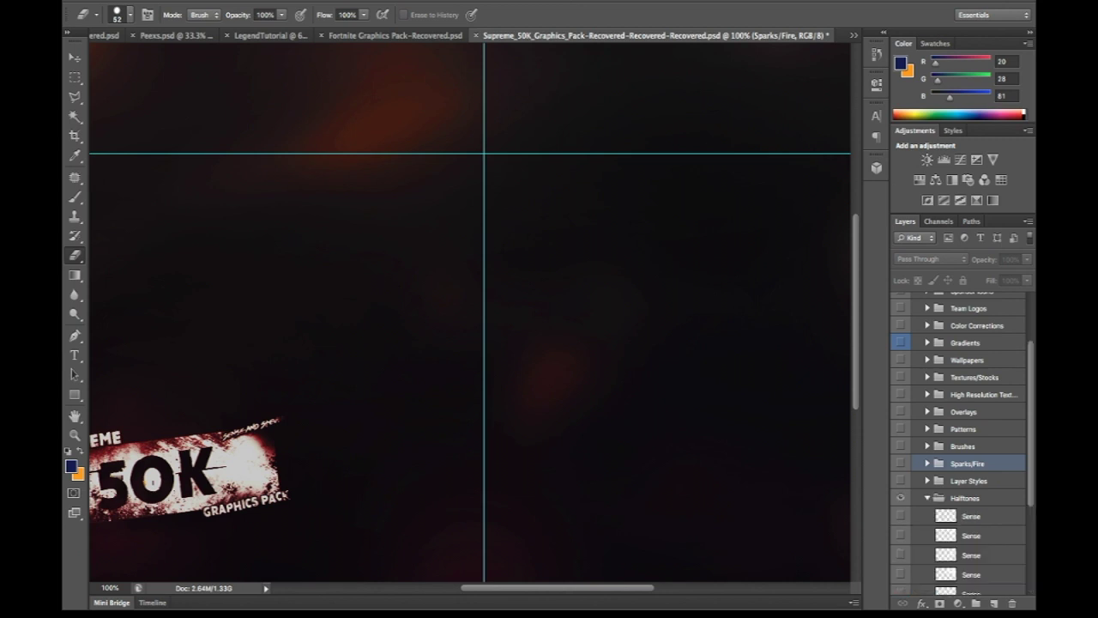
scroll(959, 446, down, 5)
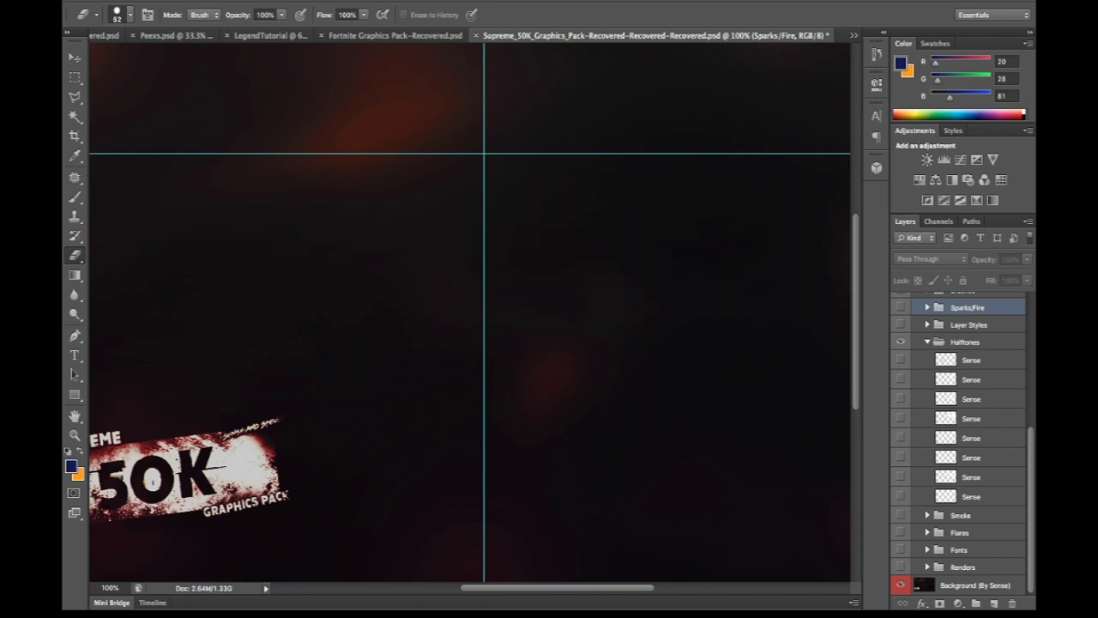
click(900, 457)
click(900, 438)
click(900, 438)
click(900, 458)
click(900, 438)
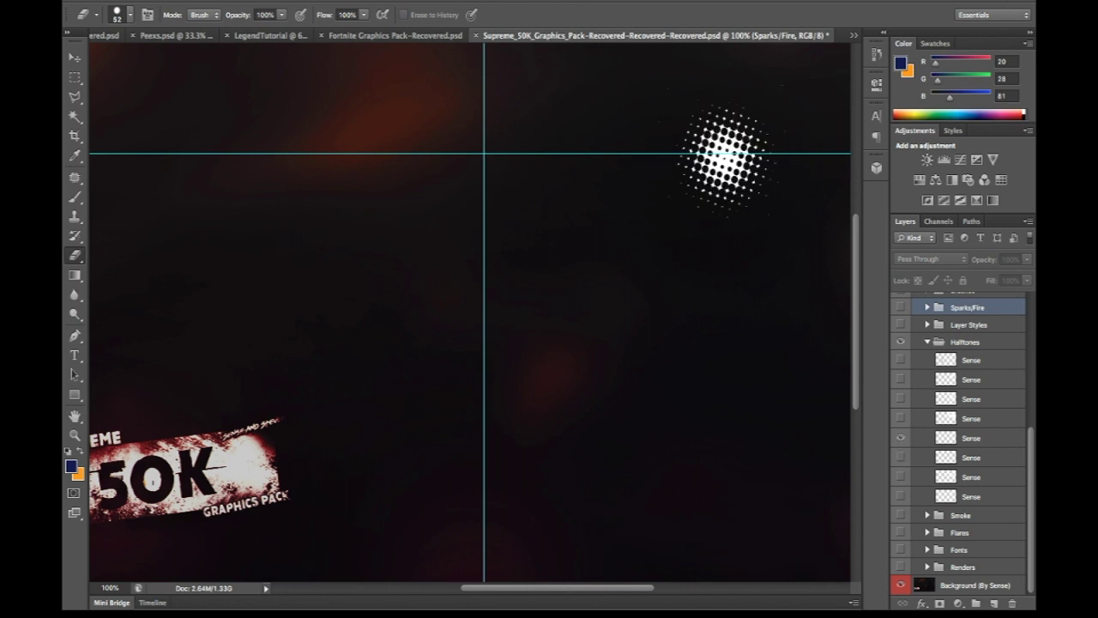
Step: Copy the round halftone layer into the LegendTutorial document, over the head of the character beside the D
click(972, 418)
click(971, 438)
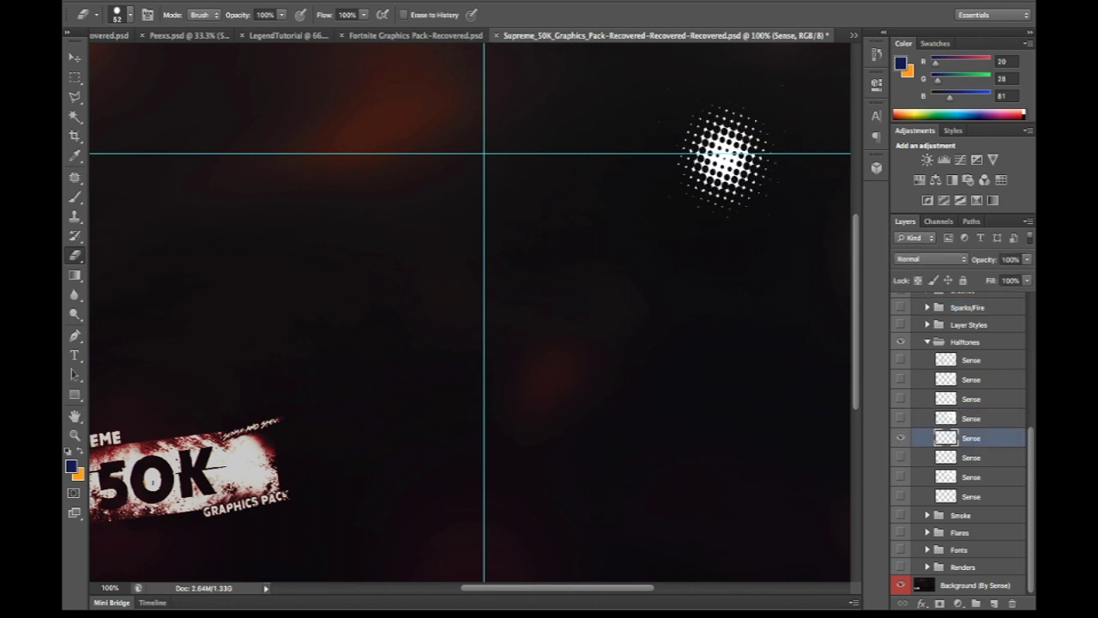
key(v)
drag(723, 155, 678, 228)
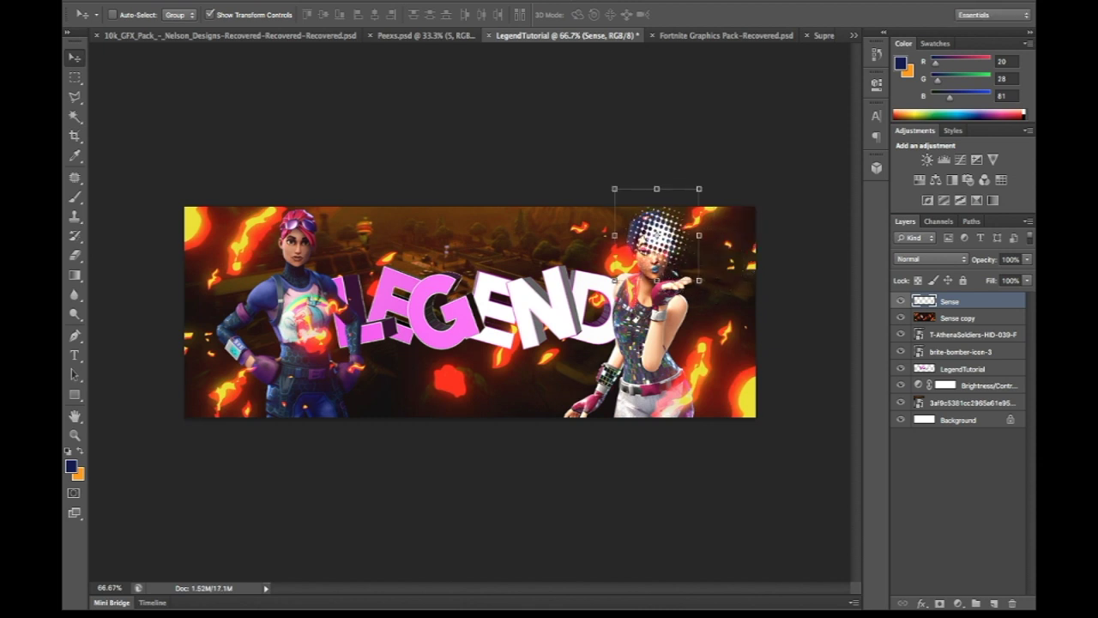
Step: Duplicate the round halftone layer six times
key(ctrl+j)
key(ctrl+j)
key(ctrl+j)
key(ctrl+j)
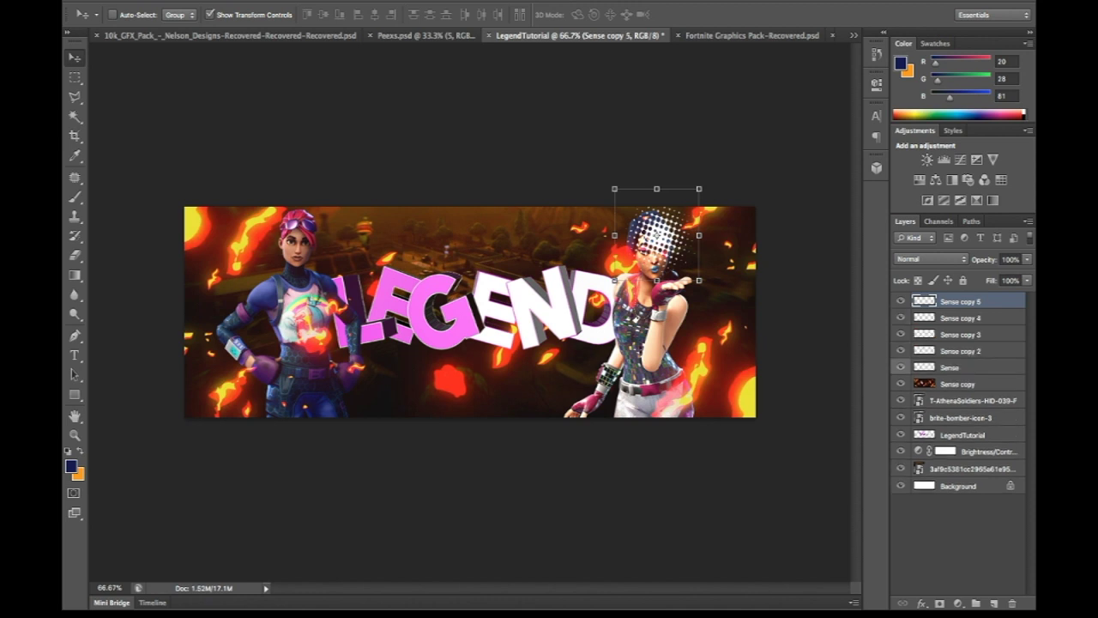
key(ctrl+j)
key(ctrl+j)
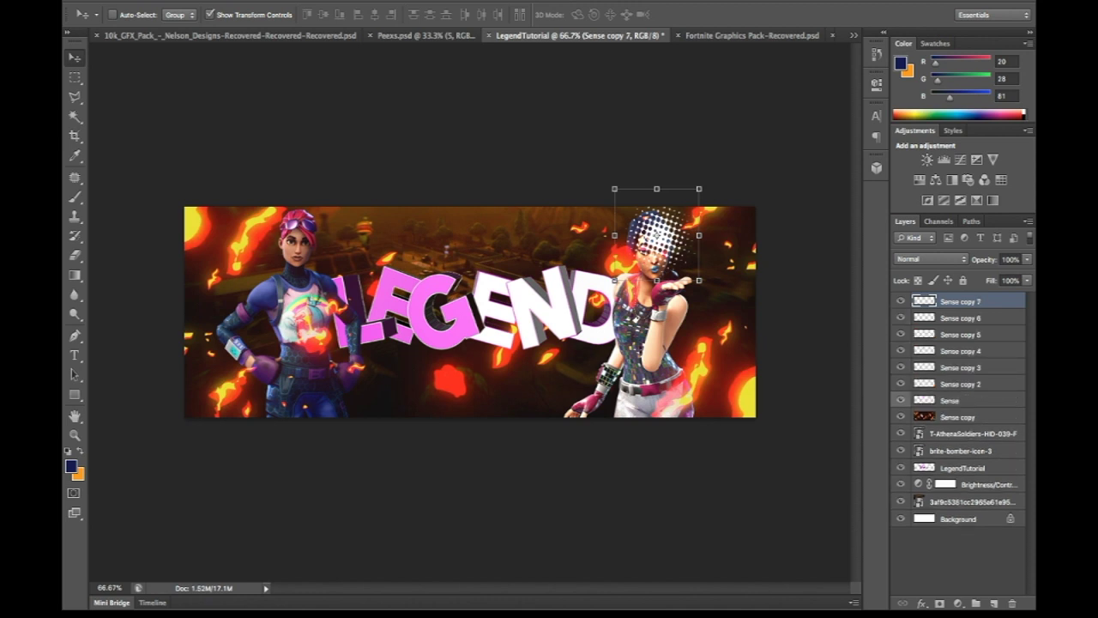
Step: Spread the halftone copies over the body and around the outline of the character beside the D
drag(662, 235, 692, 412)
click(961, 318)
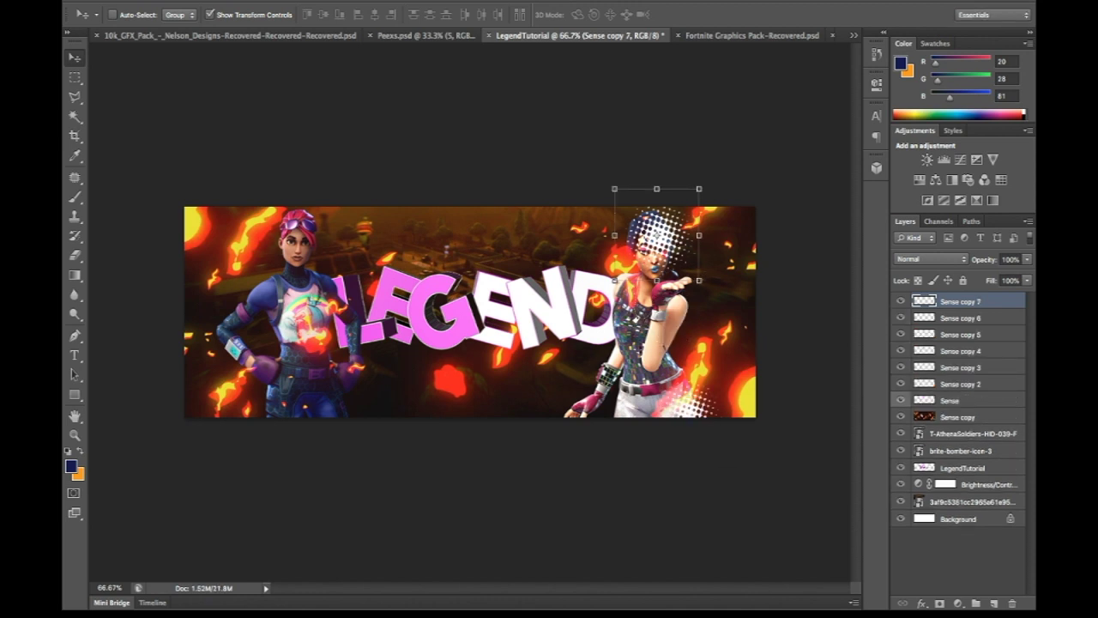
drag(656, 233, 612, 328)
click(960, 335)
click(960, 351)
click(960, 367)
click(950, 400)
Step: Duplicate the halftone layer three more times and use the copies to fill gaps around the same character
key(super+j)
key(super+j)
key(super+j)
drag(683, 358, 675, 273)
click(960, 433)
click(960, 417)
click(961, 401)
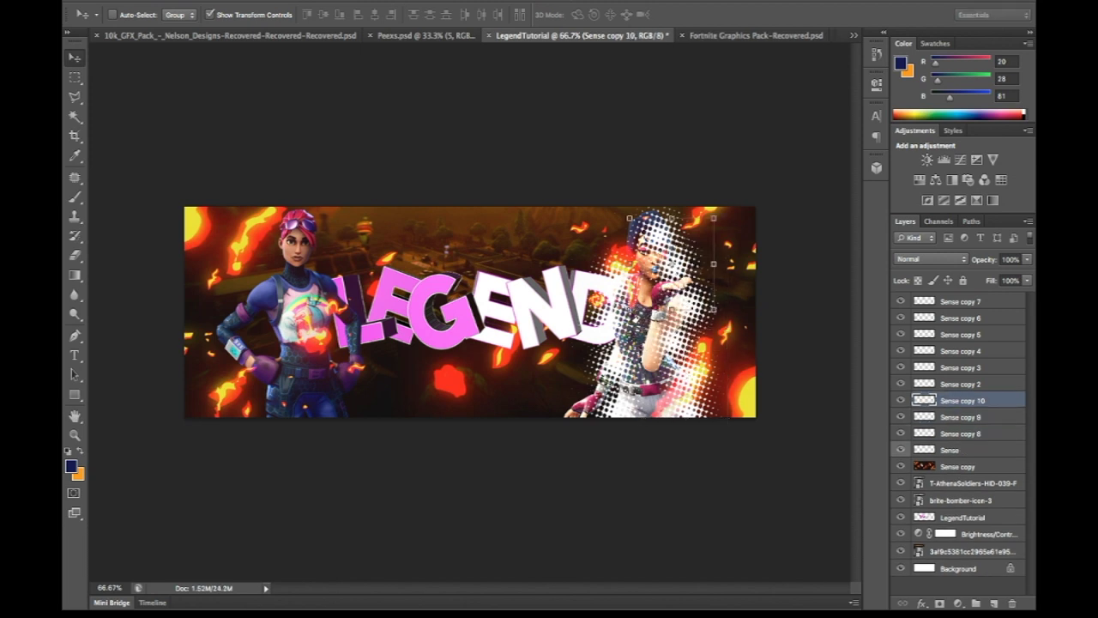
Step: Merge the halftone copies and place them beneath both character layers, directly above the LegendTutorial text layer
click(960, 433)
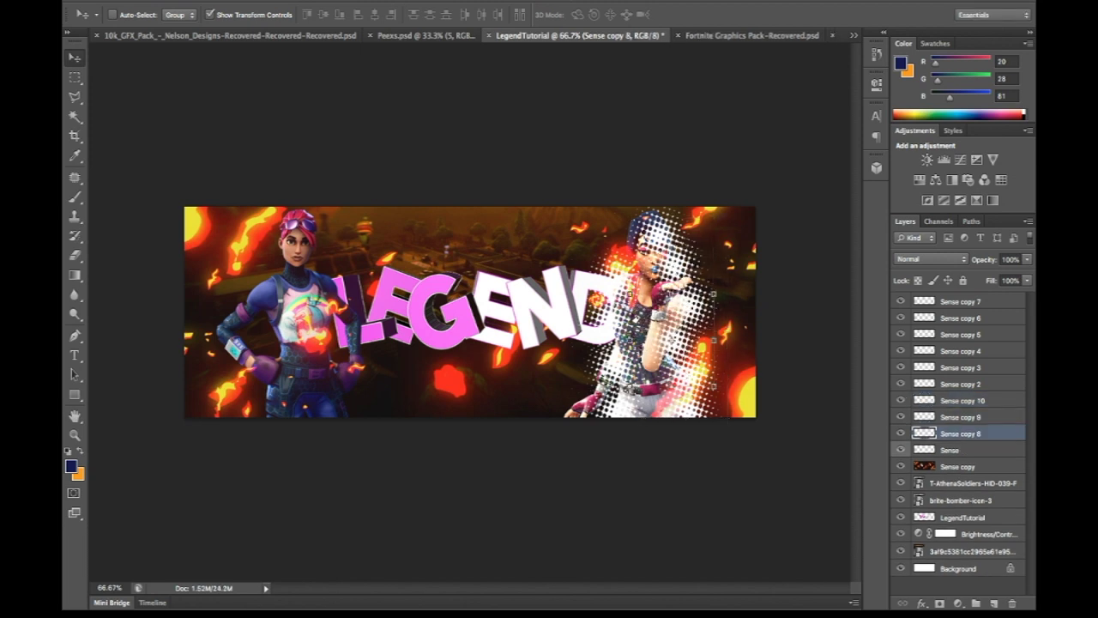
shift+click(960, 301)
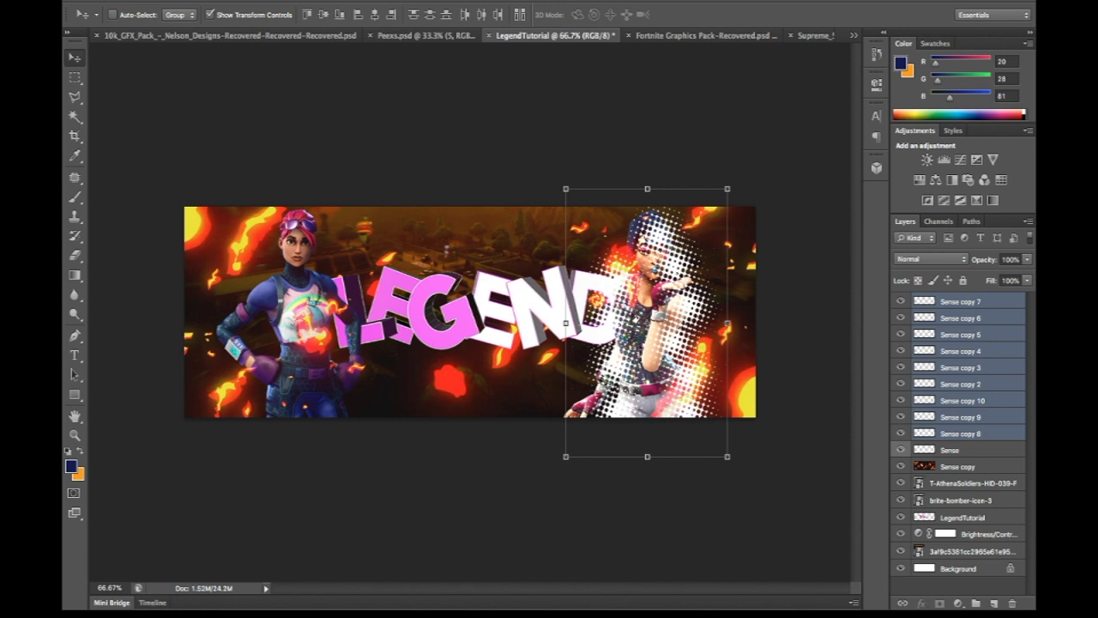
key(super+e)
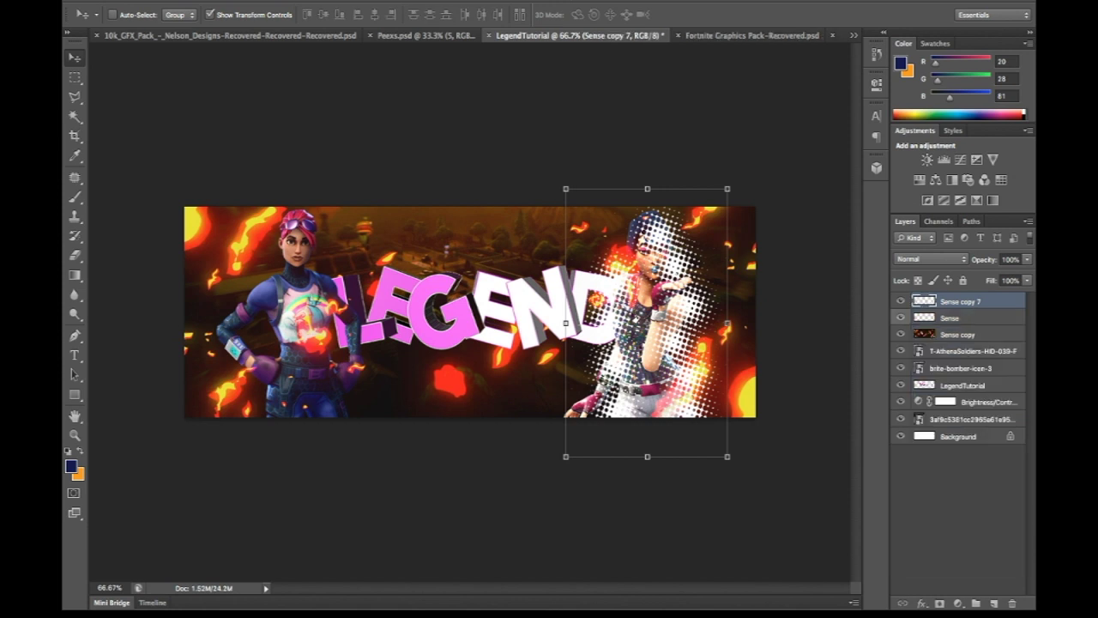
drag(960, 301, 960, 376)
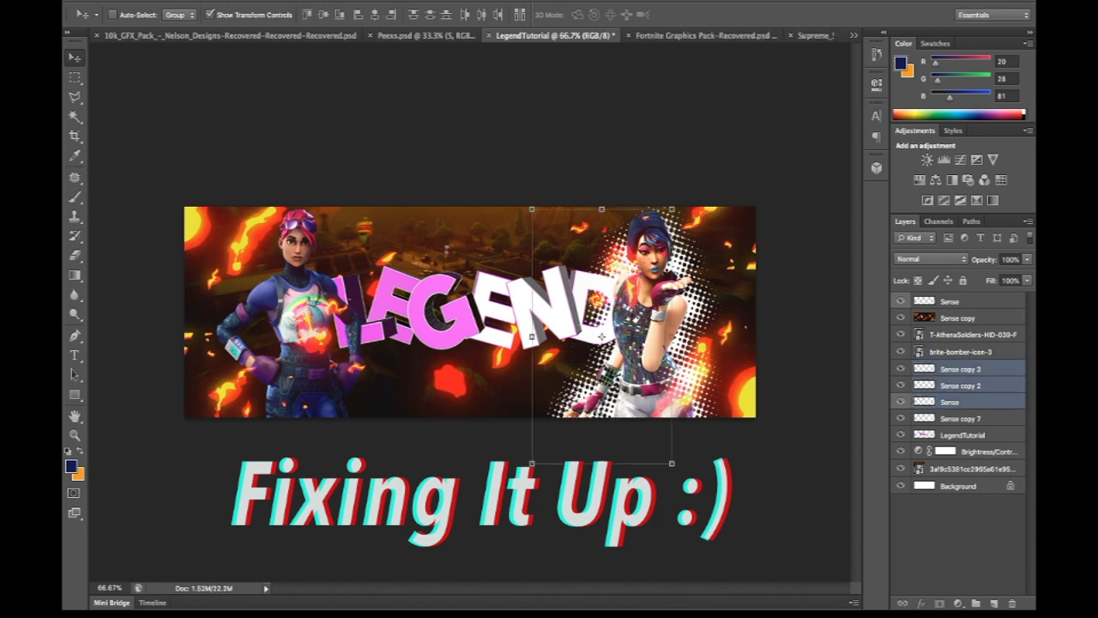
key(ctrl+e)
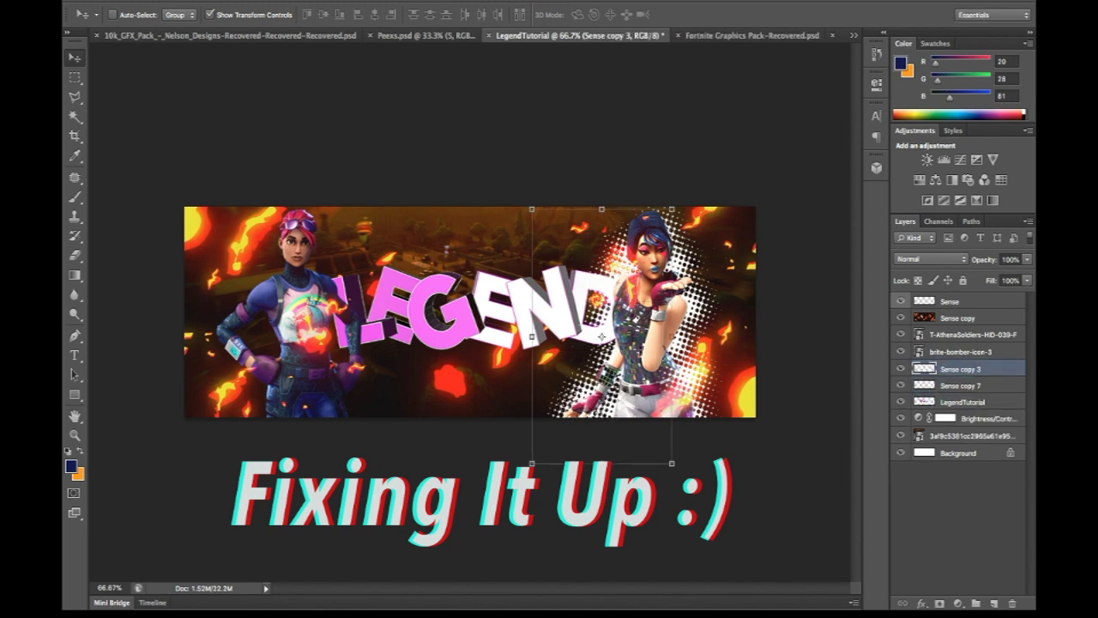
Step: Sample white from the LEGEND text as the Brush colour and enlarge the brush to 27 px
key(b)
alt+click(520, 311)
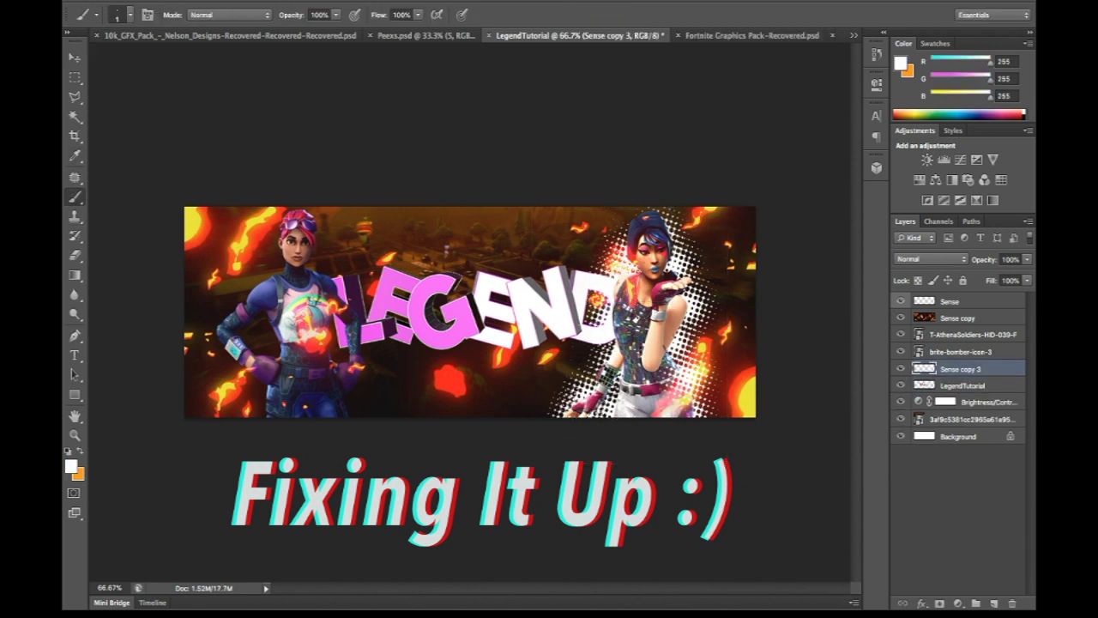
key(bracketright)
key(bracketright)
key(bracketright)
key(bracketright)
key(bracketright)
key(bracketright)
key(bracketright)
key(bracketright)
key(bracketright)
key(bracketright)
key(bracketright)
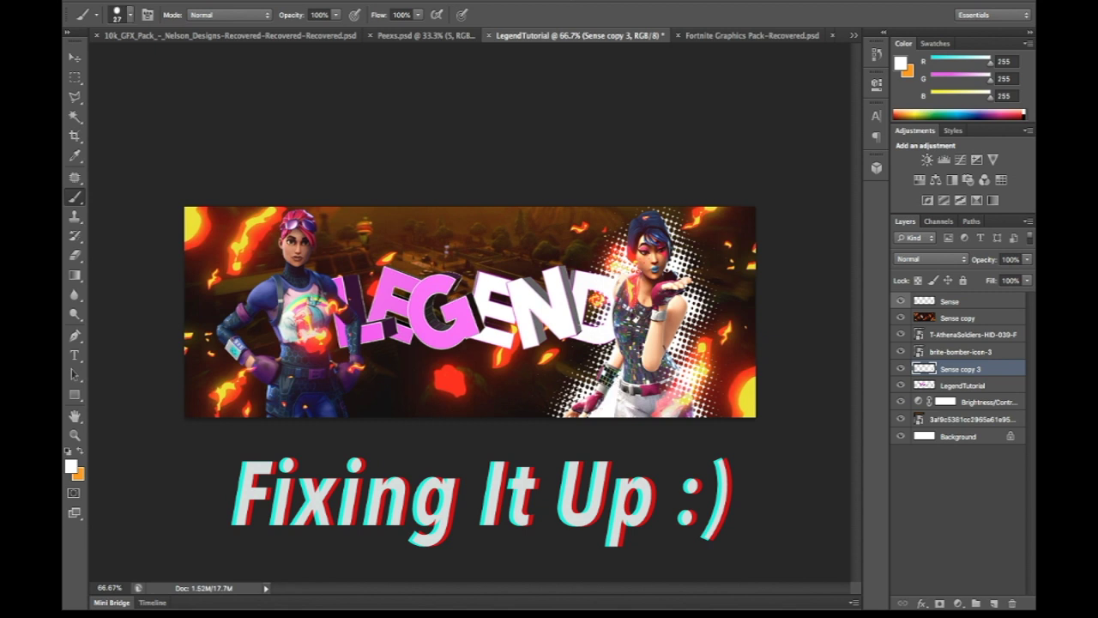
Step: Move the topmost halftone layer beneath the brite-bomber-icon-3 layer and merge the halftone layers into one, ready for brushing
drag(953, 301, 954, 361)
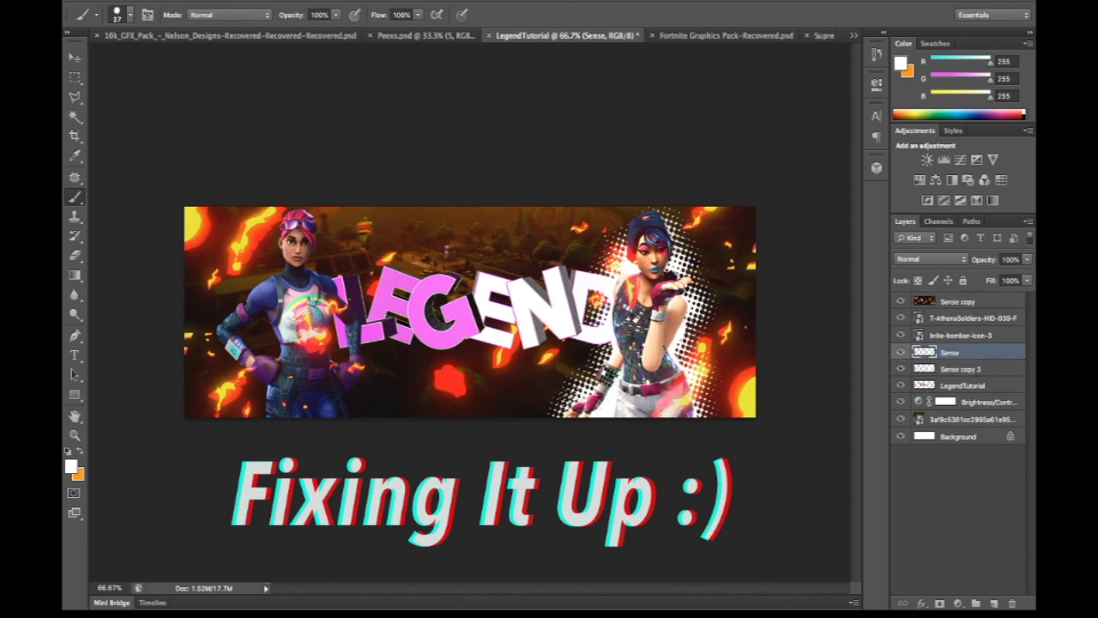
shift+click(959, 369)
key(super+e)
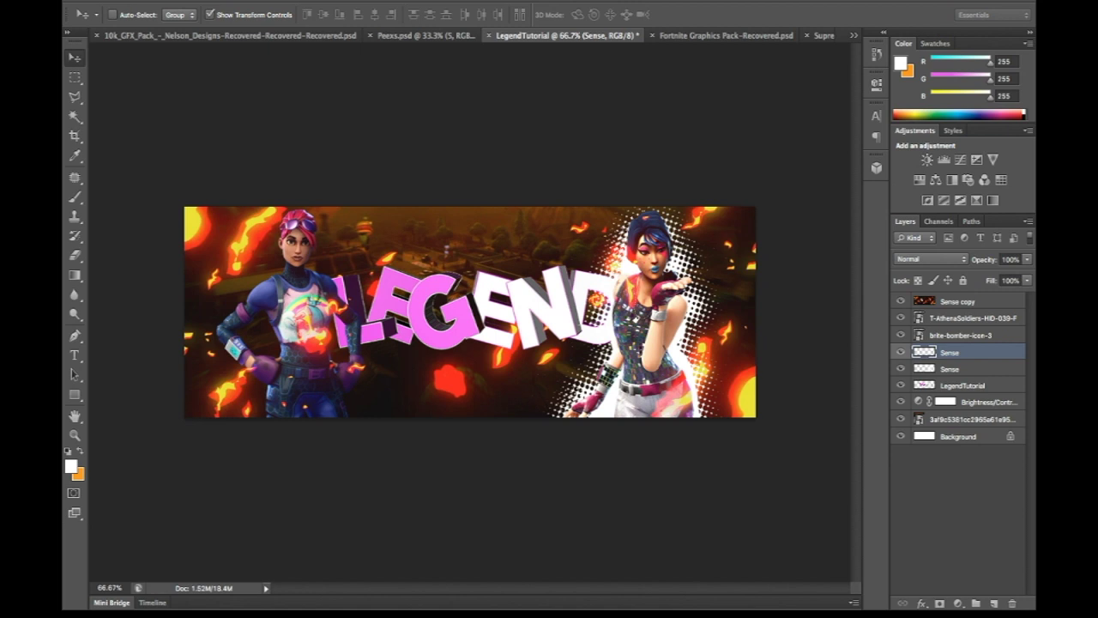
click(951, 369)
shift+click(951, 353)
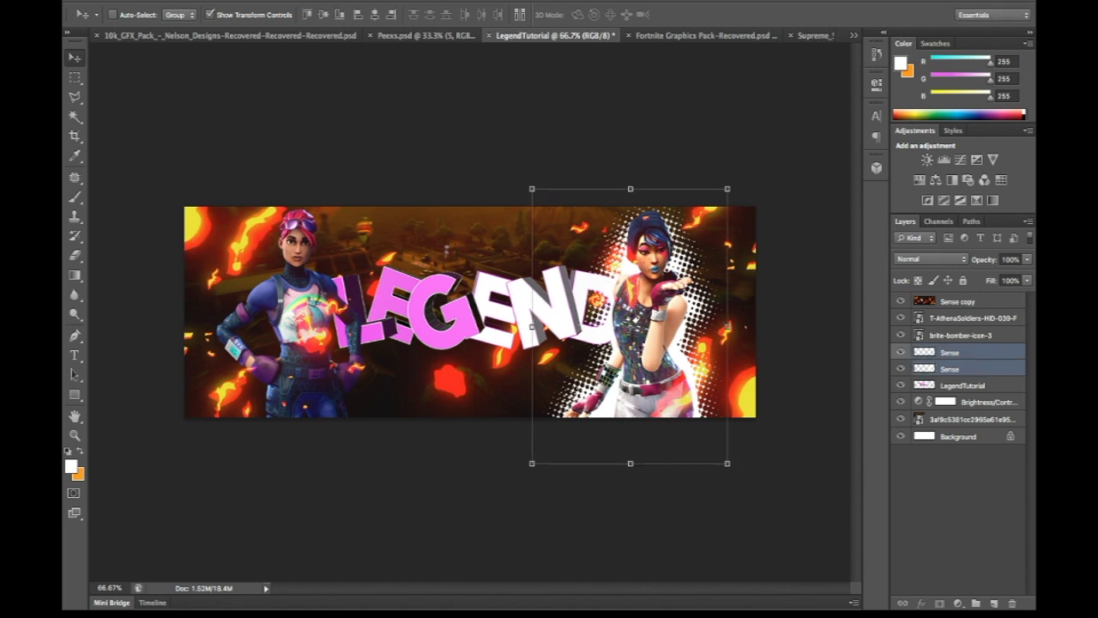
key(ctrl+e)
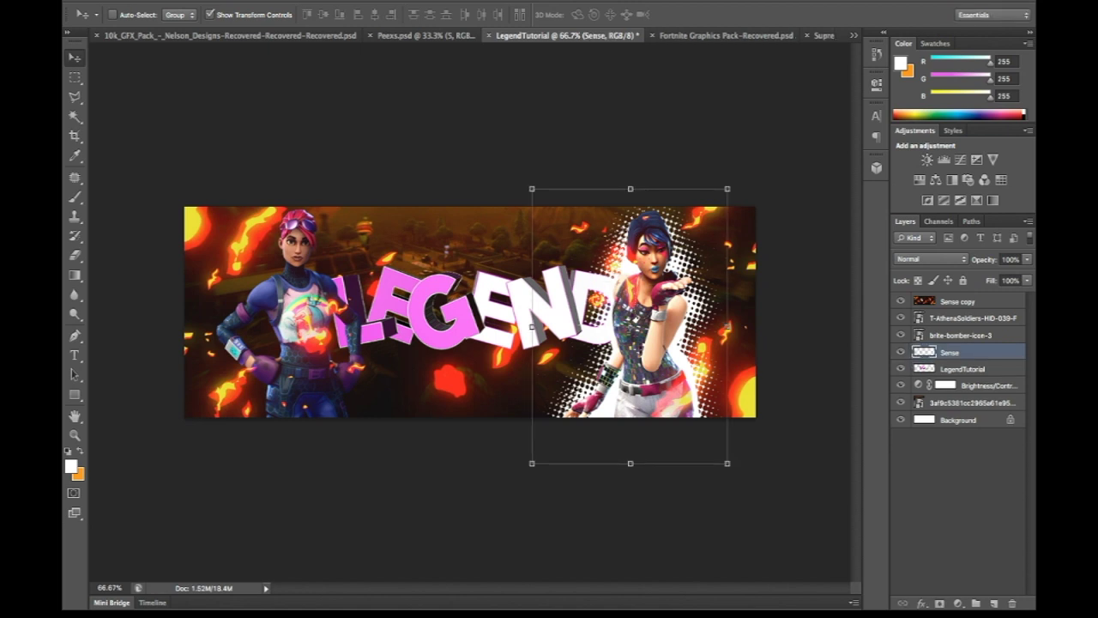
key(b)
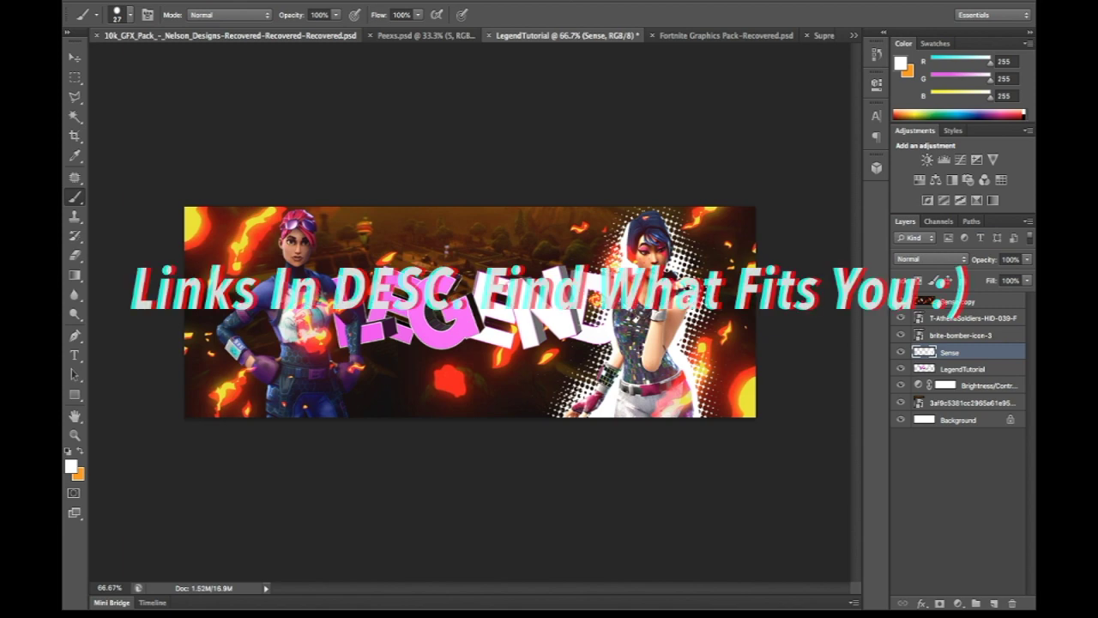
Step: Switch to the 10k GFX Pack document, hide and collapse its CCs group, and display the Fire/Explosions group
click(230, 35)
click(901, 586)
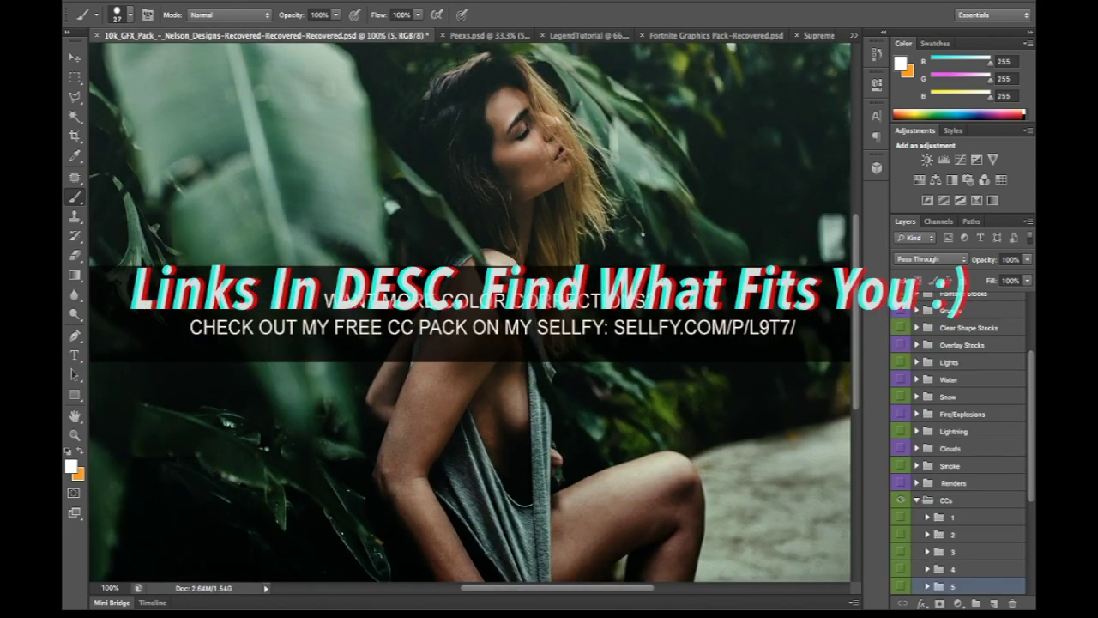
click(901, 500)
click(917, 501)
scroll(916, 500, up, 5)
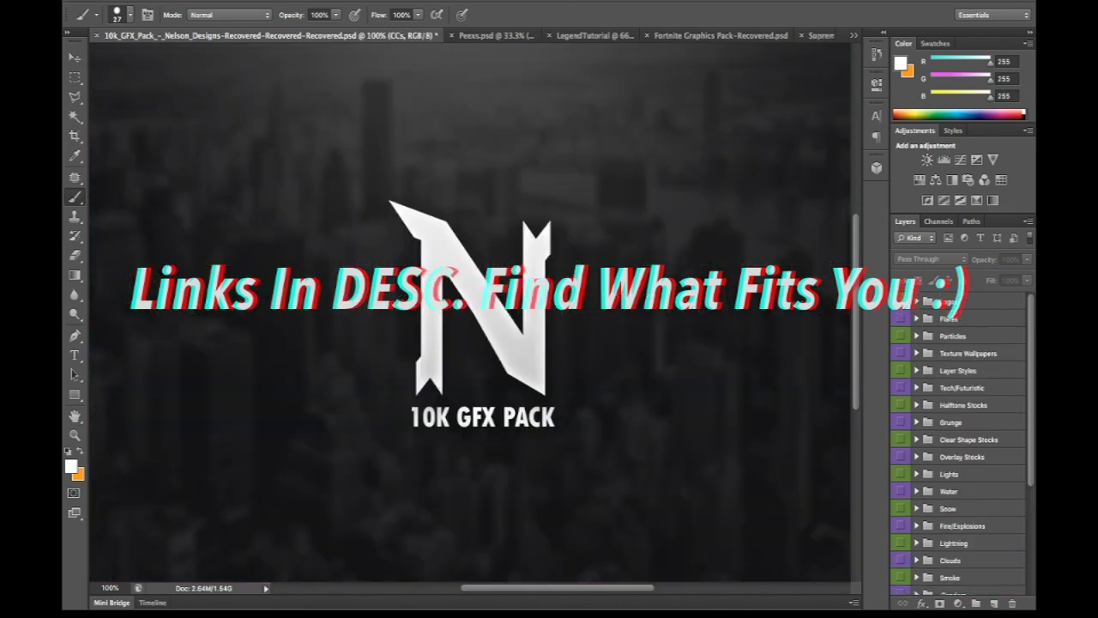
scroll(916, 511, down, 1)
click(916, 511)
click(901, 511)
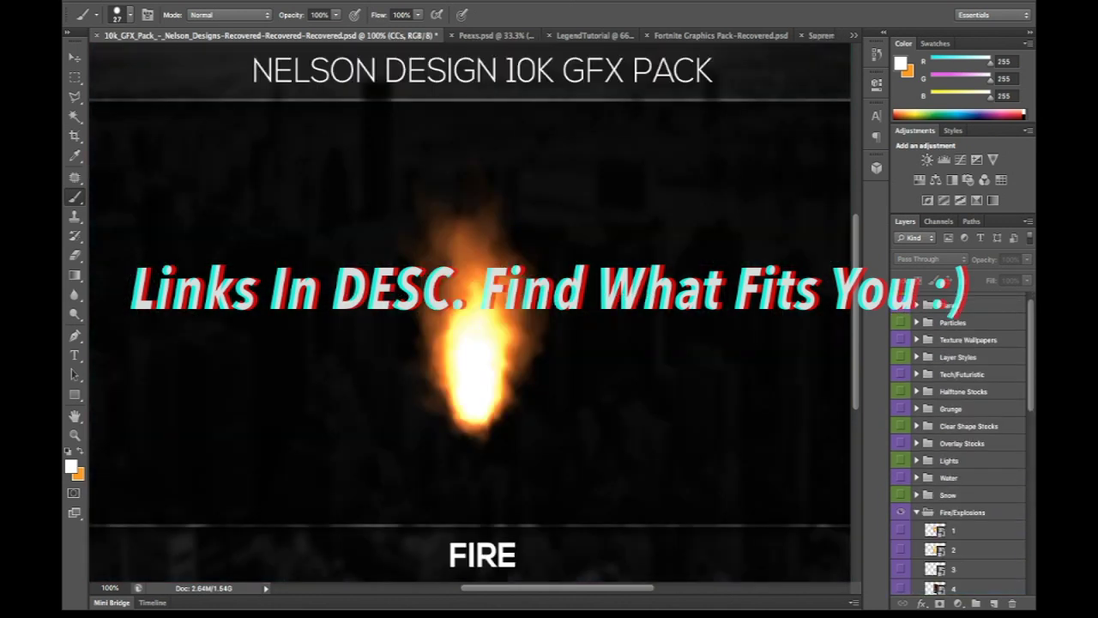
Step: Show explosion image 7 from the Fire/Explosions group and copy it into the LegendTutorial banner behind the brite-bomber character
scroll(901, 511, down, 5)
scroll(901, 558, down, 3)
click(901, 558)
scroll(901, 558, up, 5)
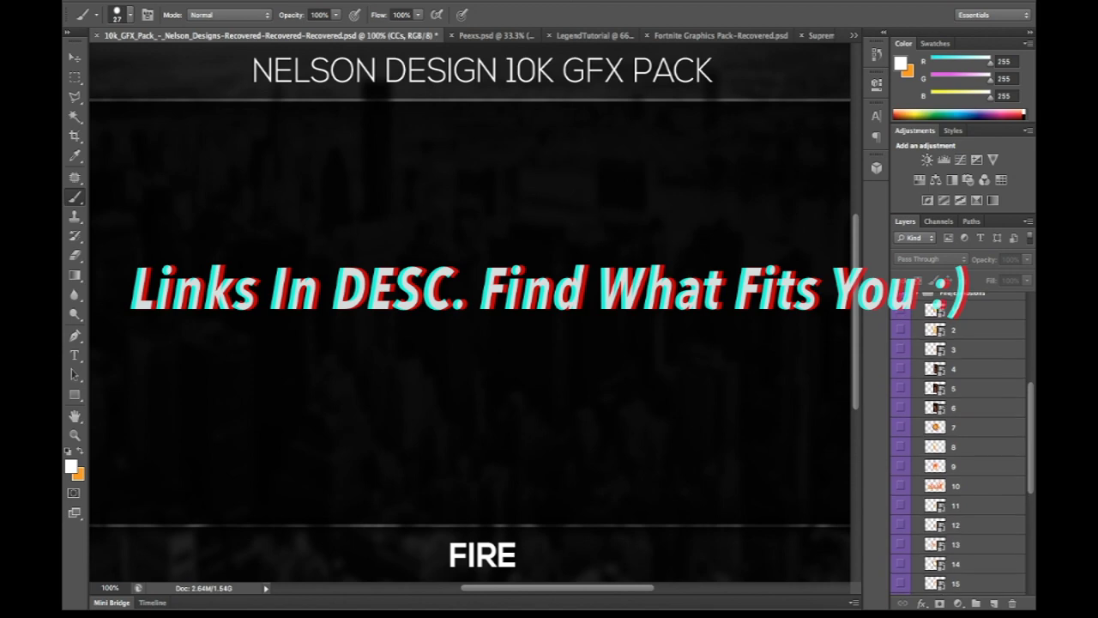
click(901, 488)
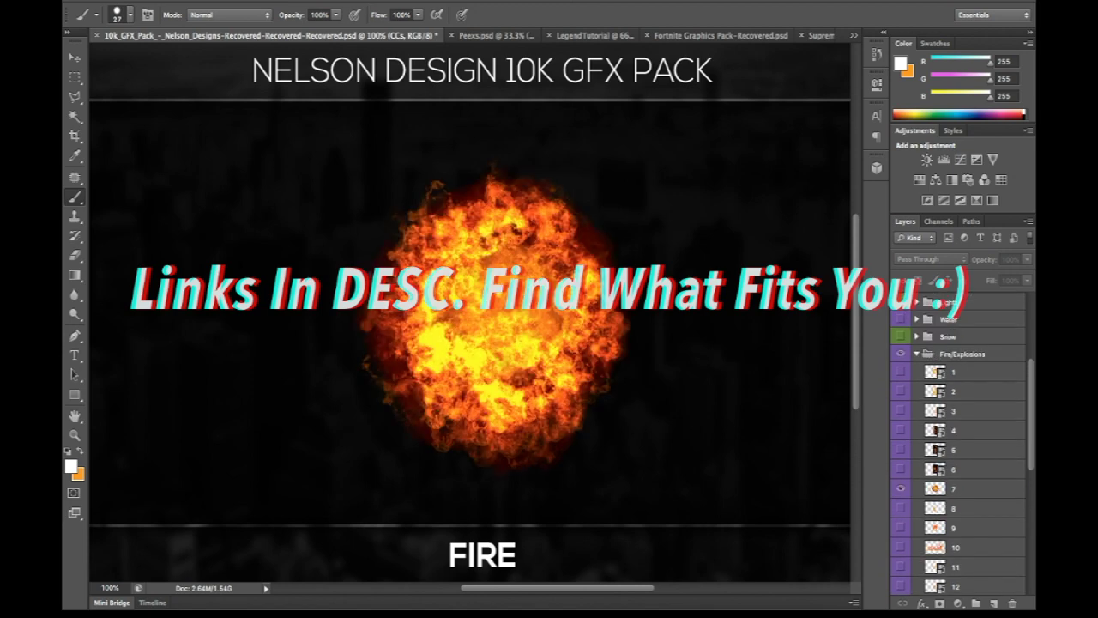
click(961, 488)
key(v)
drag(491, 312, 292, 319)
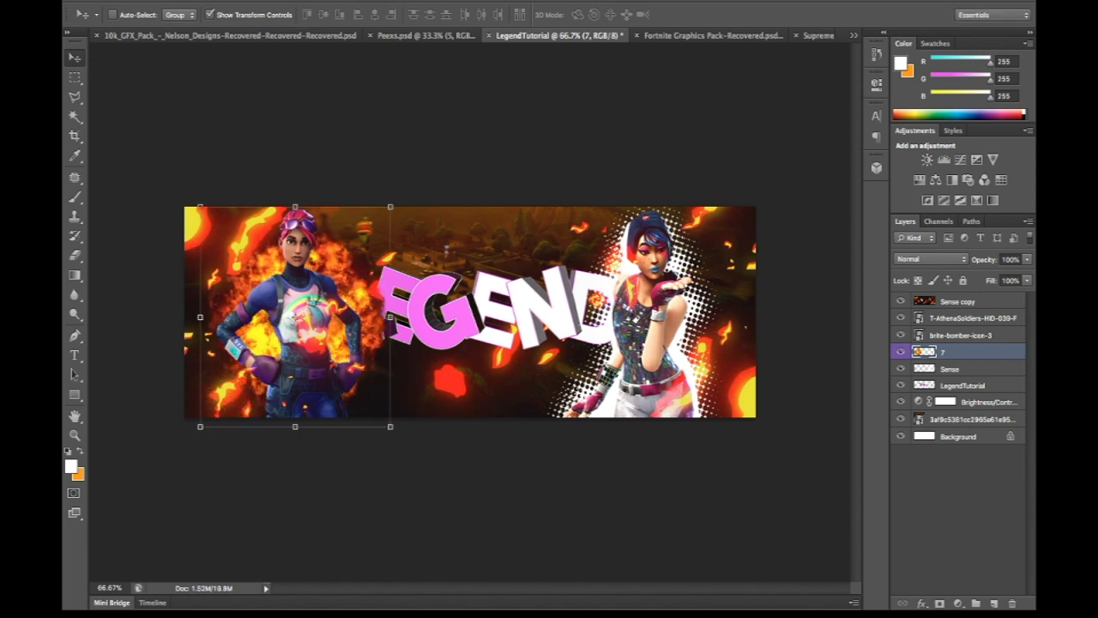
Step: Shrink the explosion, surround the brite-bomber character with it and six duplicates, and merge all the explosion layers
shift+drag(390, 208, 313, 294)
drag(278, 339, 300, 259)
key(Return)
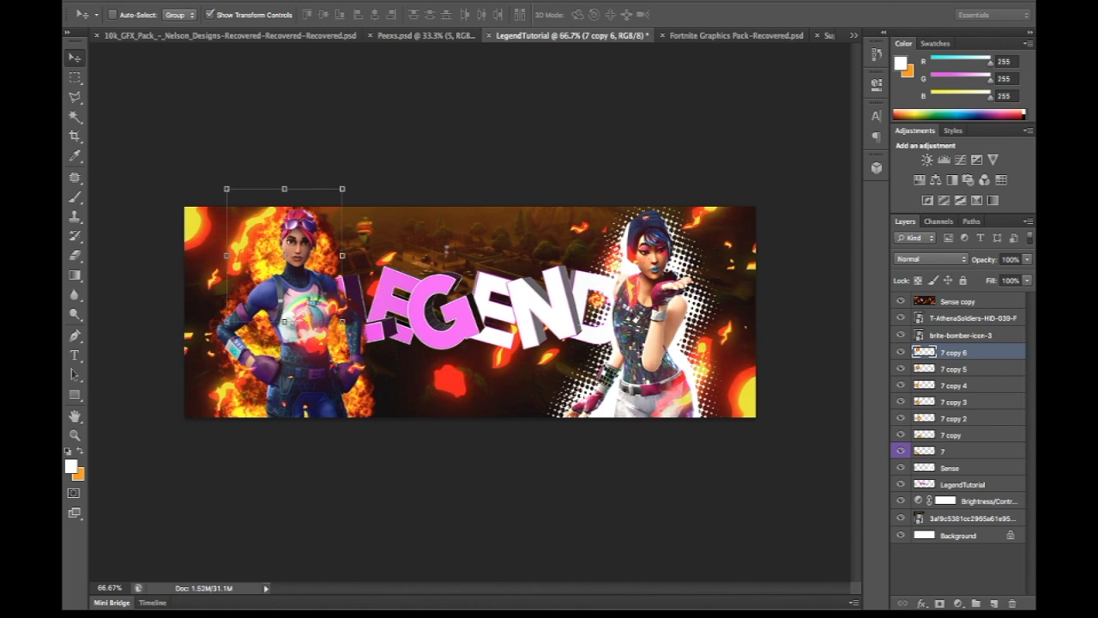
shift+click(966, 451)
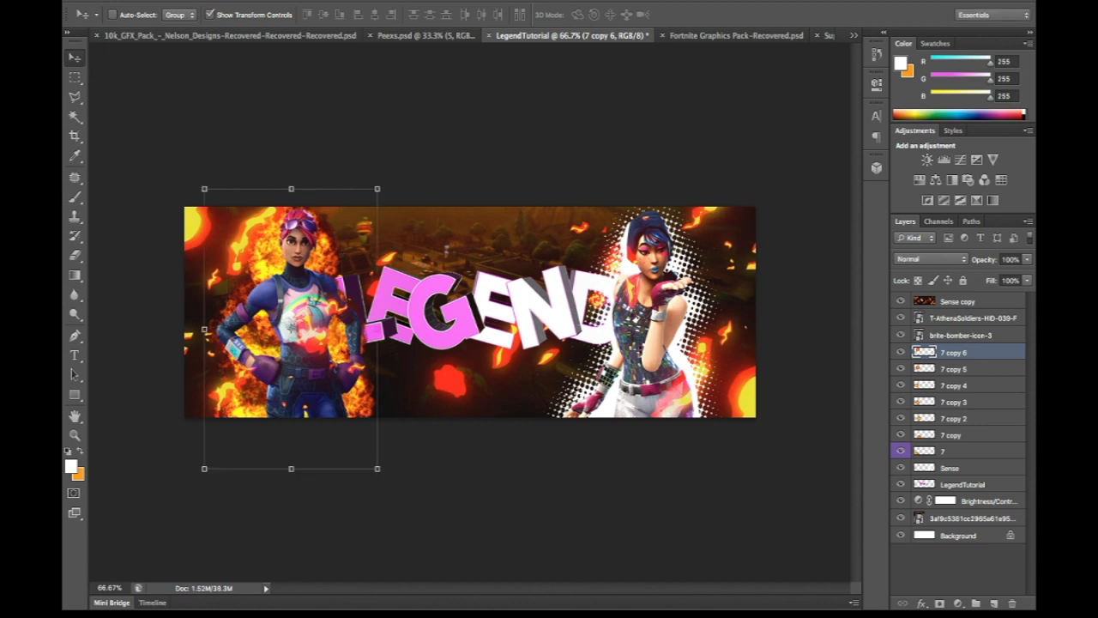
key(ctrl+e)
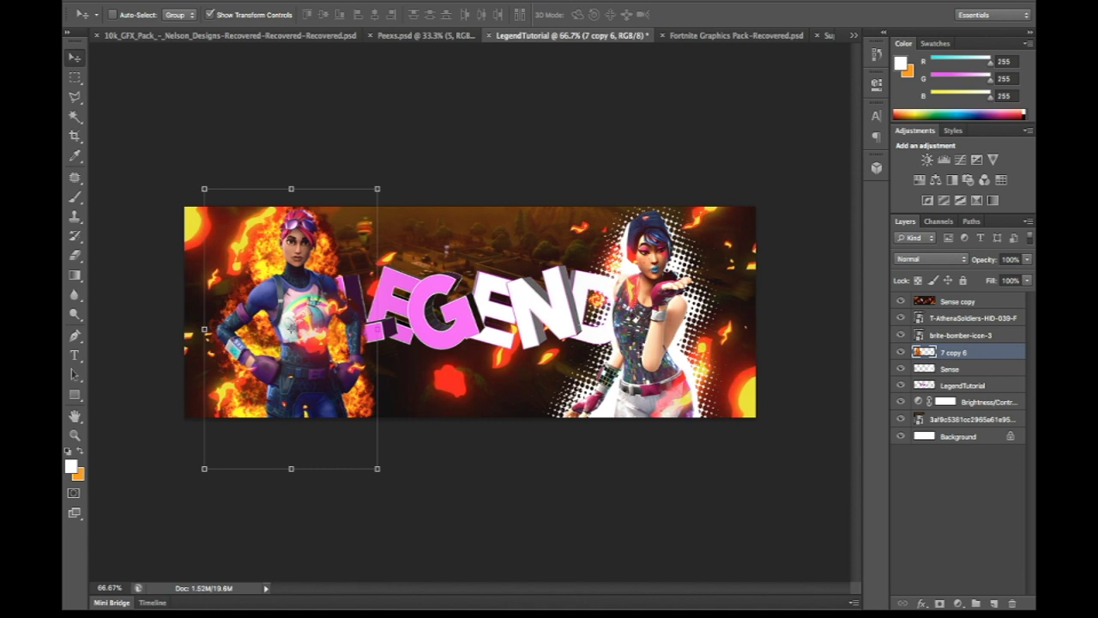
Step: Lower the opacity of the merged explosion layer to 79%
mouse_move(1022, 275)
mouse_down()
mouse_move(996, 275)
mouse_move(1012, 274)
mouse_up()
key(7)
key(2)
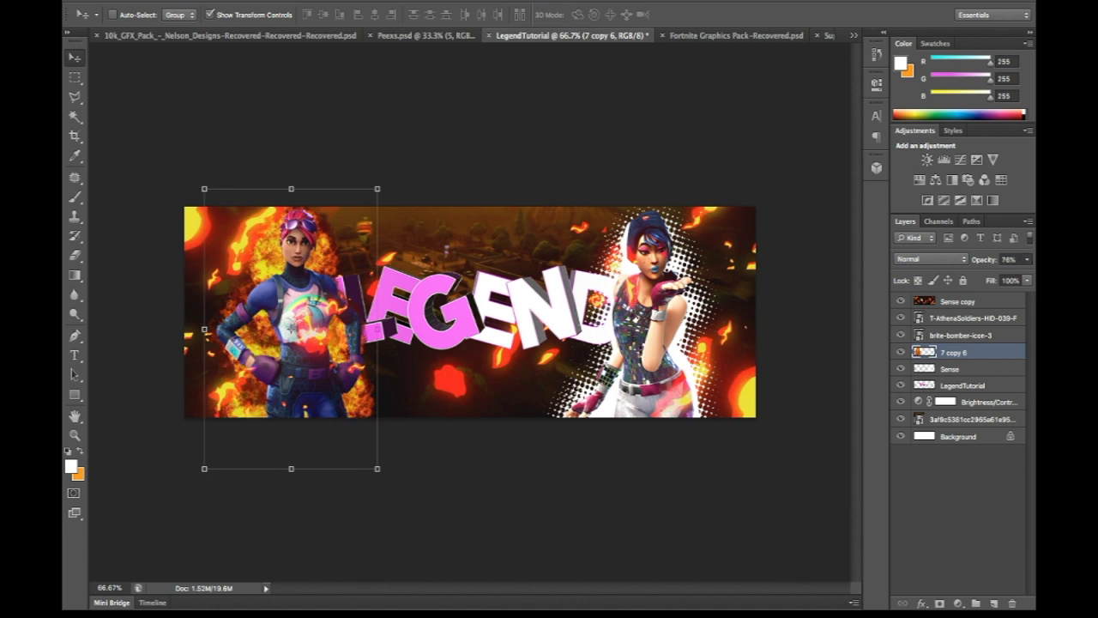
key(7)
key(8)
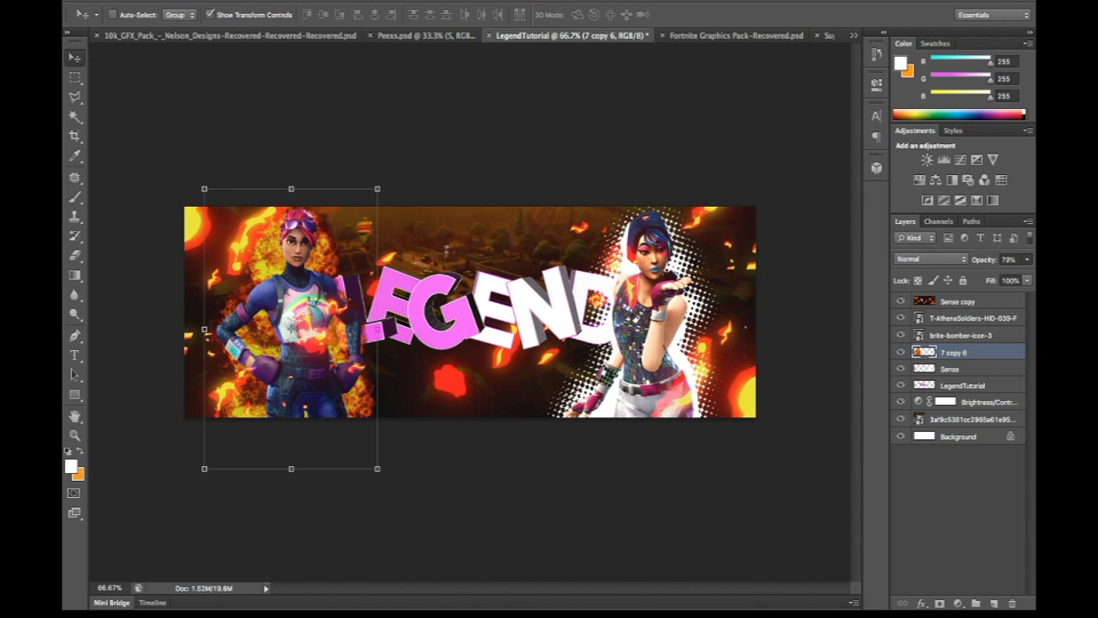
Step: Bring a Linear Dodge (Add) flame image into the banner and place it in the canvas's lower-left corner
key(ctrl+shift+Tab)
key(ctrl+shift+Tab)
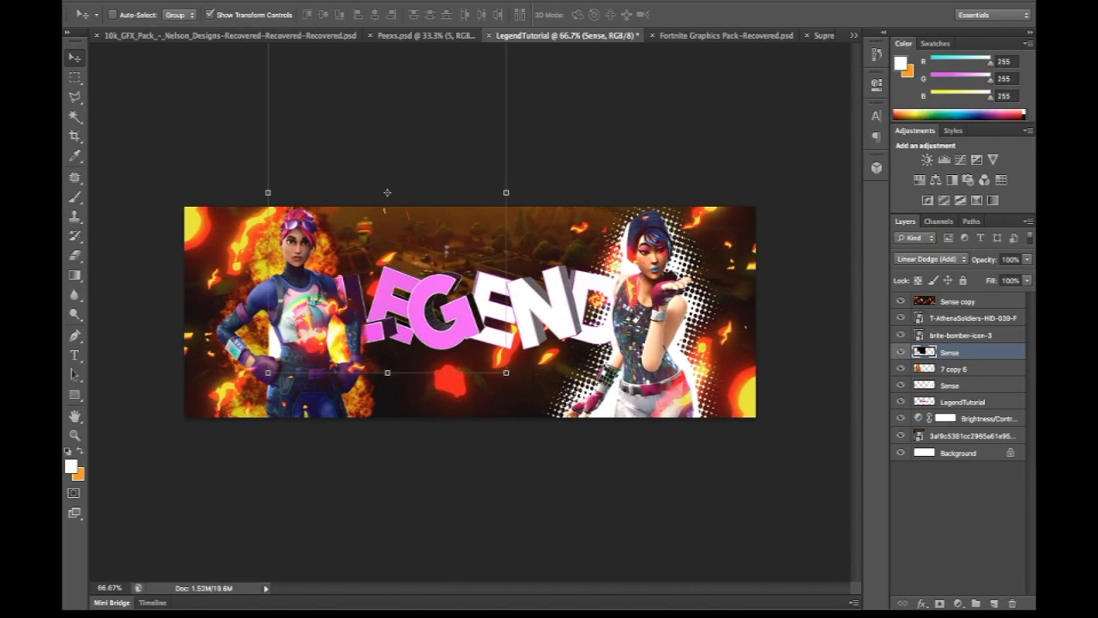
drag(343, 344, 249, 399)
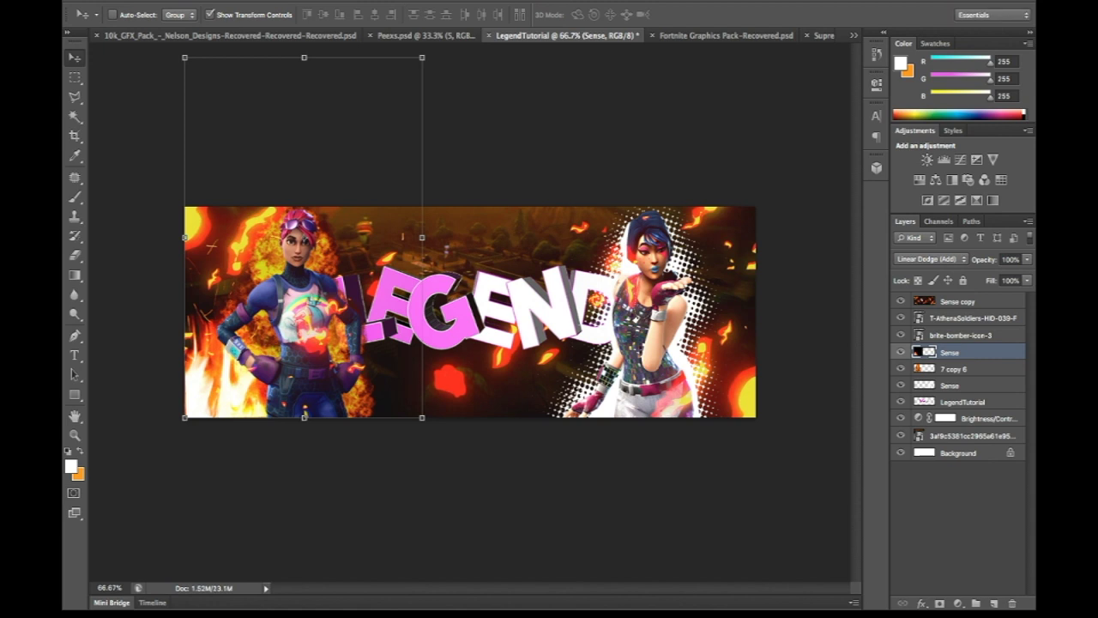
Step: Move the flame layer above the brite-bomber-icon-3 layer so the flames overlap the character
key(h)
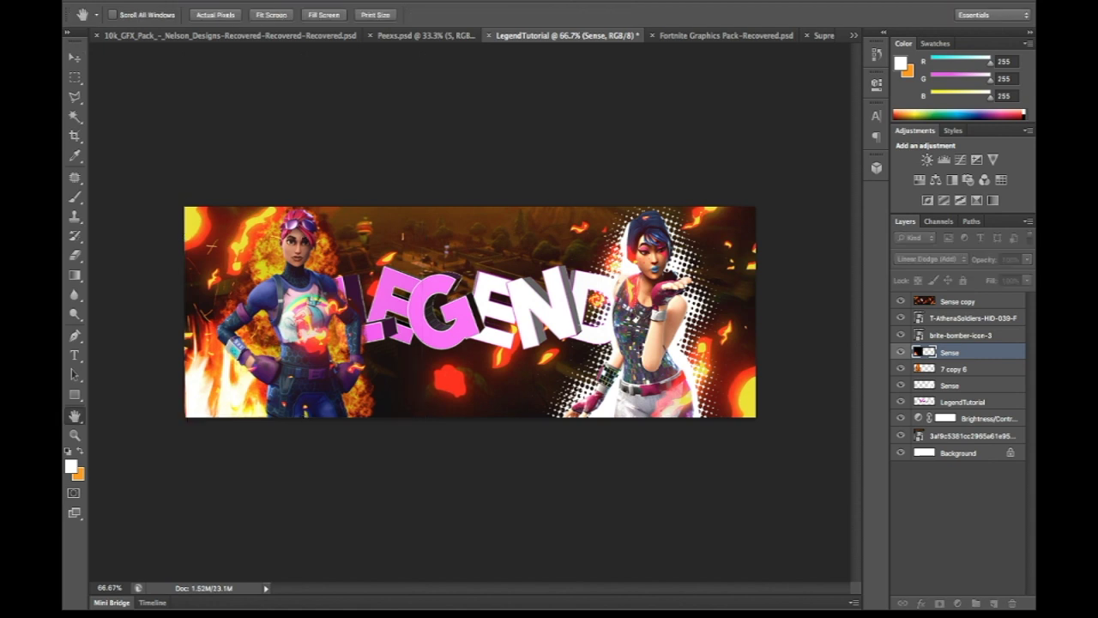
key(super+t)
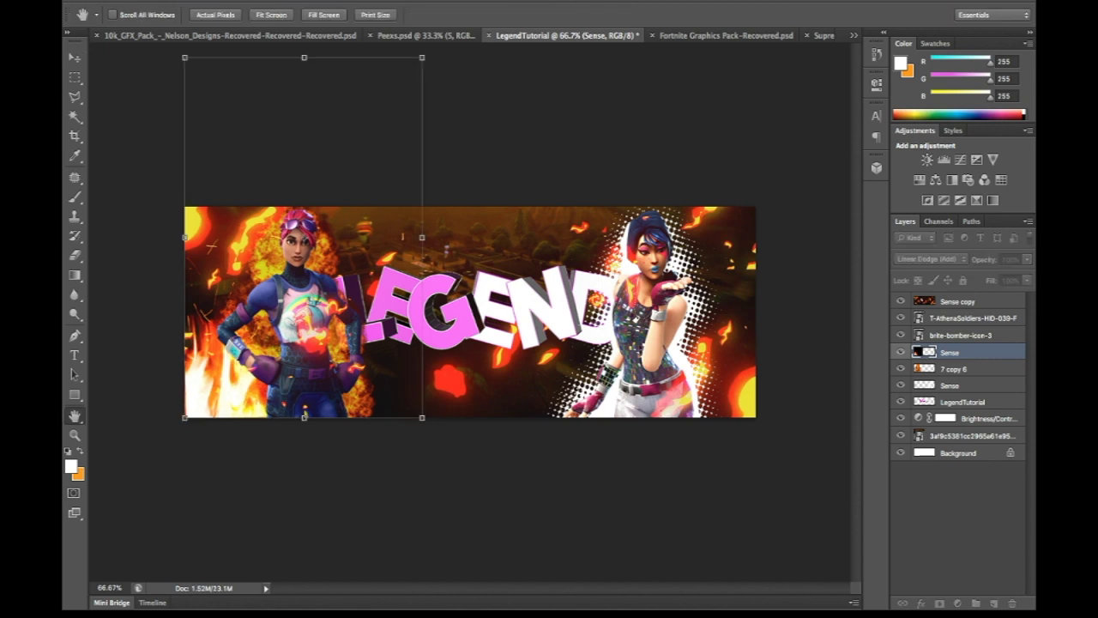
key(v)
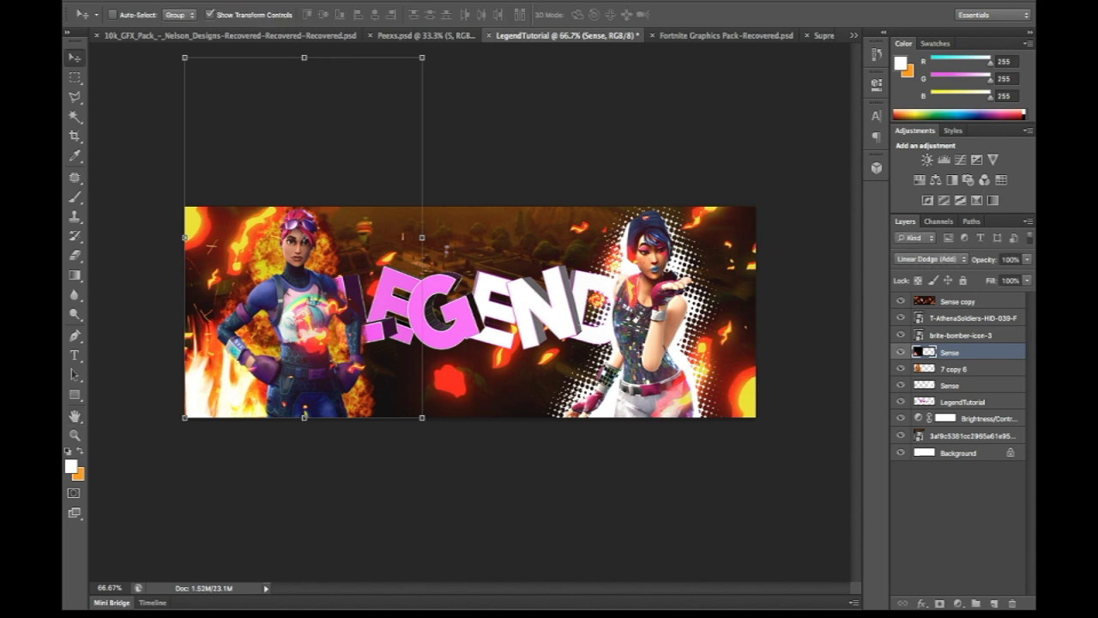
drag(950, 351, 953, 327)
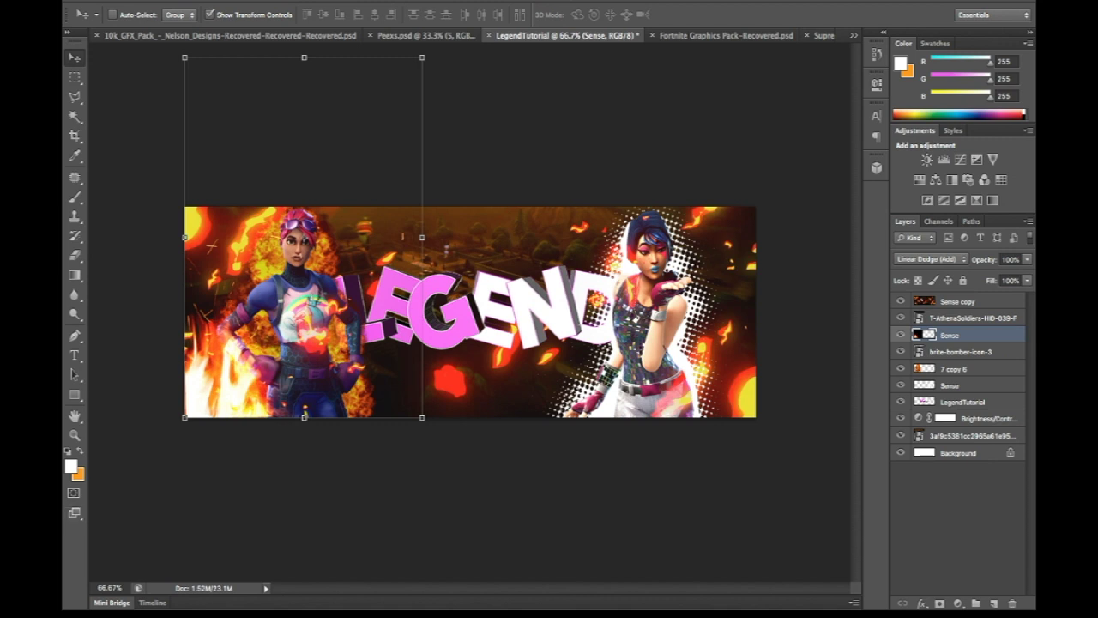
Step: Select all layers from the halftone up through T-AthenaSoldiers-HID-039-F and nudge them slightly to the right
click(963, 402)
click(951, 385)
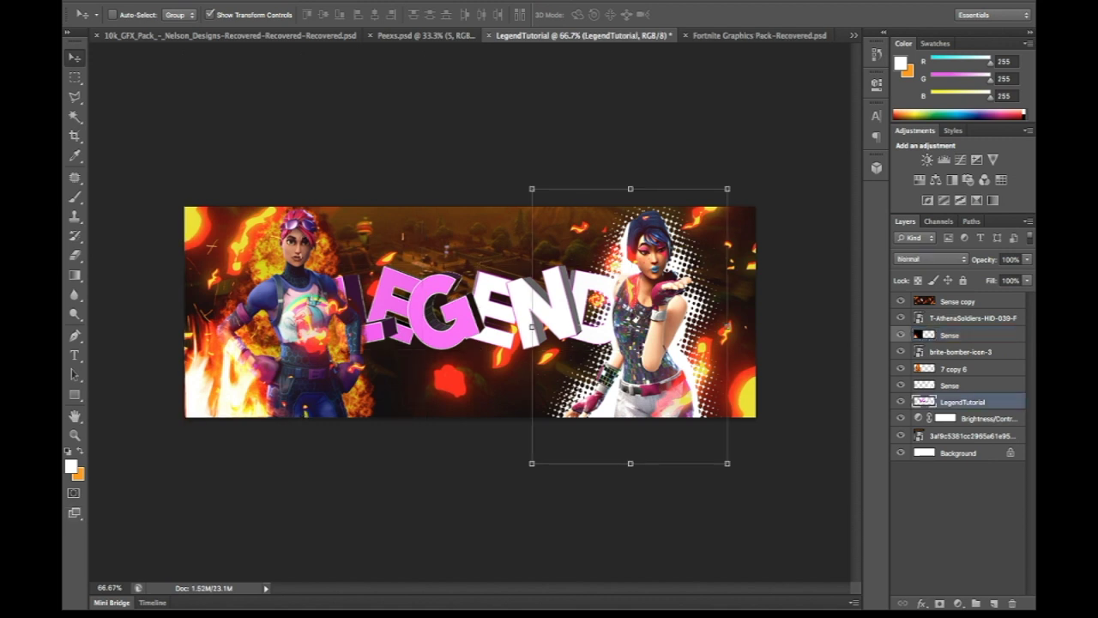
shift+click(972, 317)
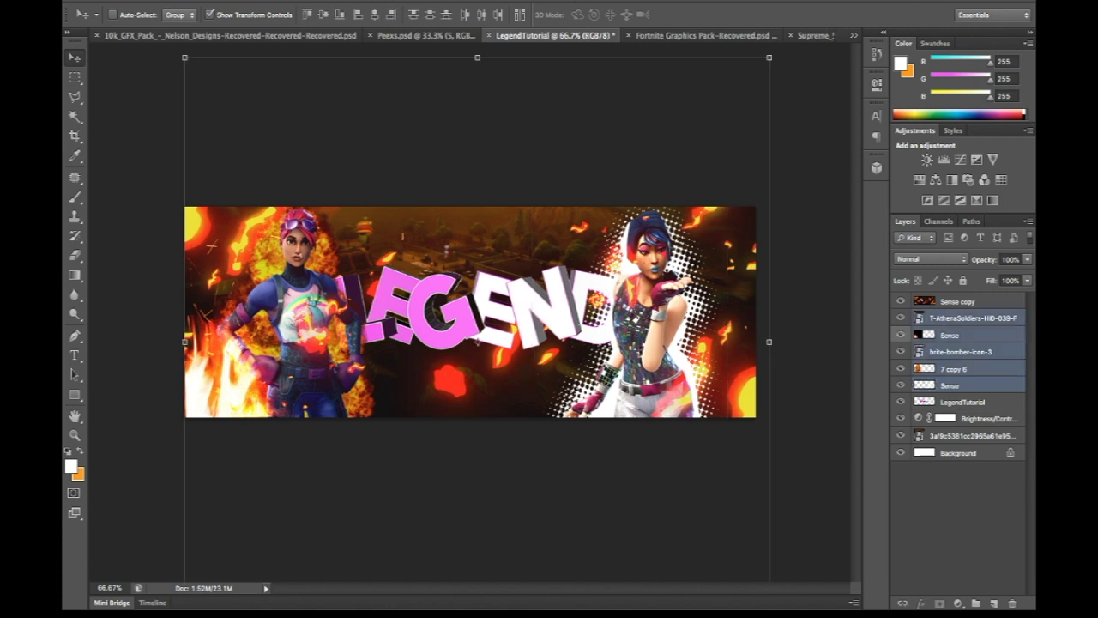
key(Right)
key(Right)
key(Right)
key(Right)
key(Right)
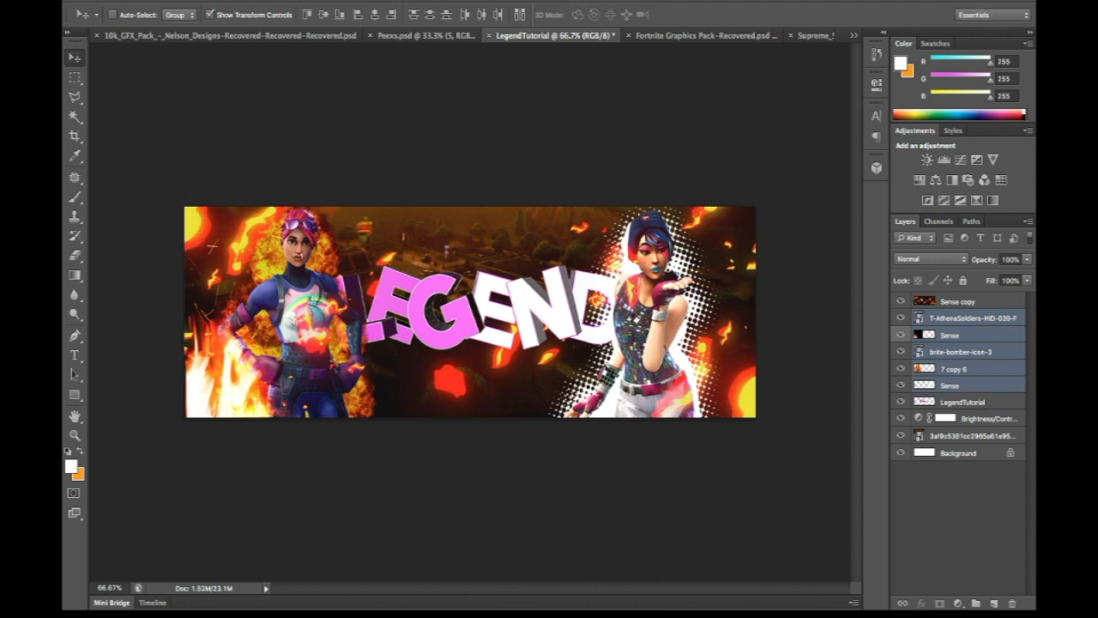
Step: Shift the LEGEND text slightly to the right between the two characters
click(987, 418)
click(963, 401)
drag(455, 313, 460, 314)
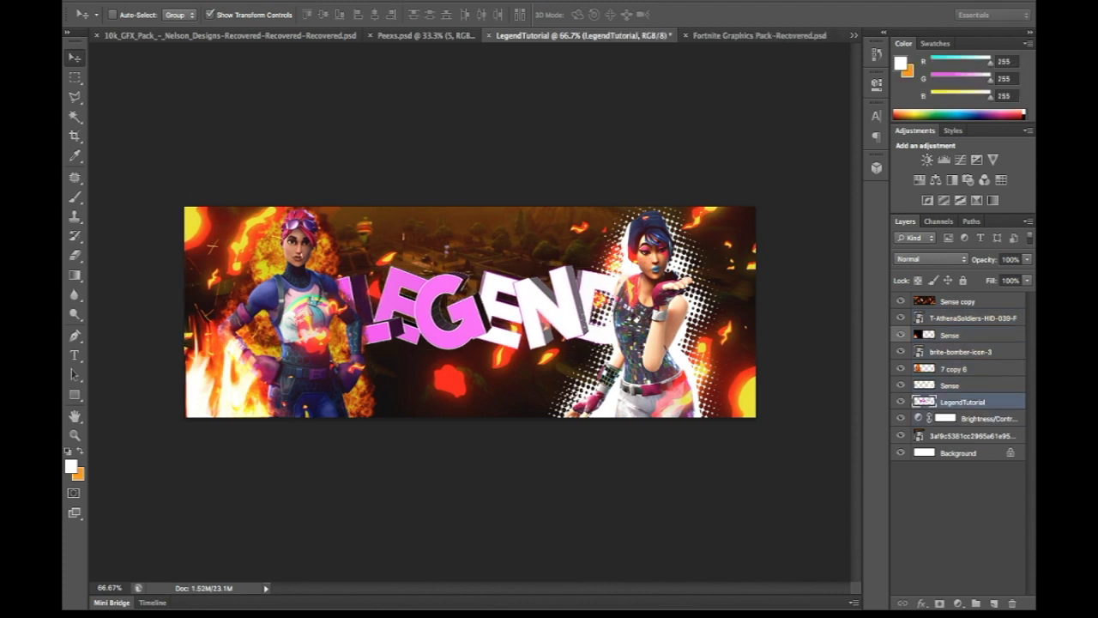
Step: Move the halftone layer directly beneath T-AthenaSoldiers-HID-039-F and shift both layers right, clear of the LEGEND text
click(961, 351)
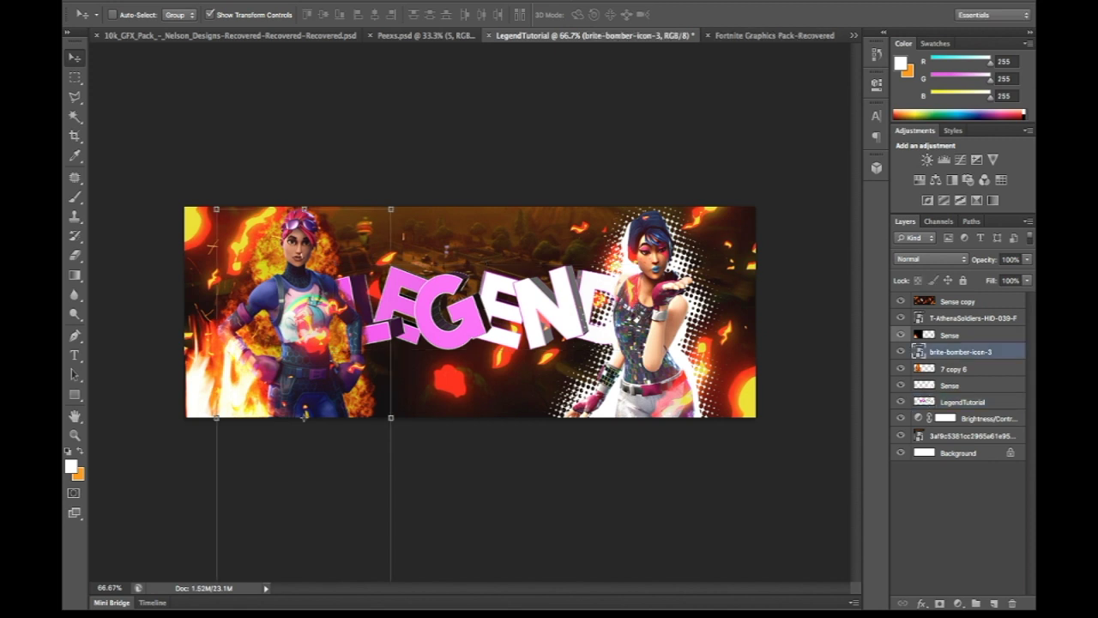
drag(950, 336, 951, 327)
shift+click(970, 317)
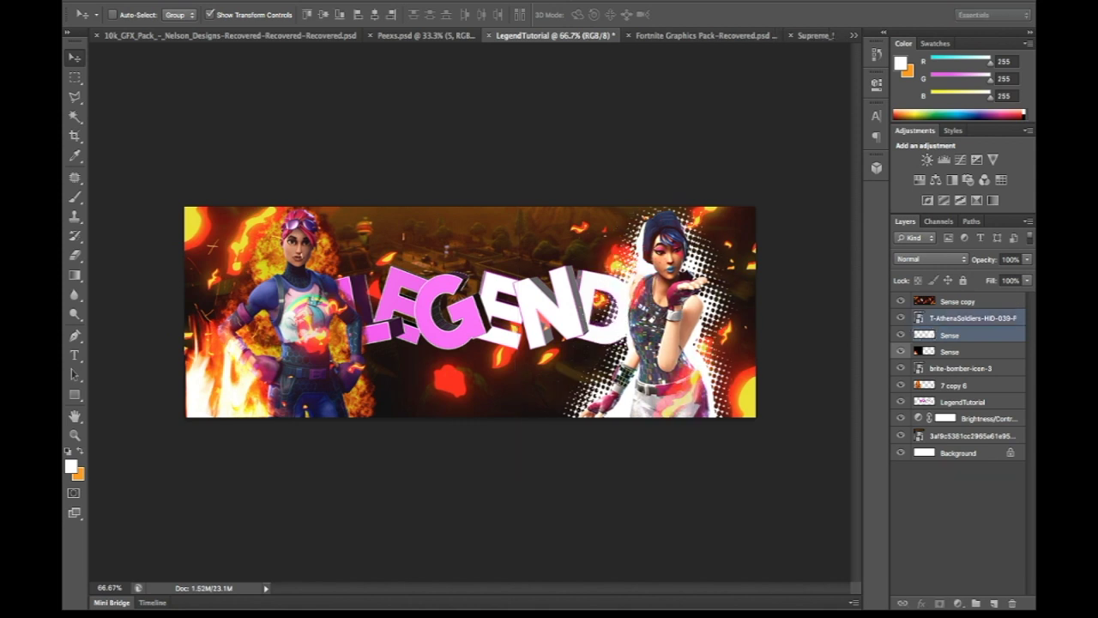
key(Right)
key(Right)
key(Right)
key(Right)
key(Right)
key(Right)
key(Right)
key(Right)
key(Right)
key(Right)
key(Right)
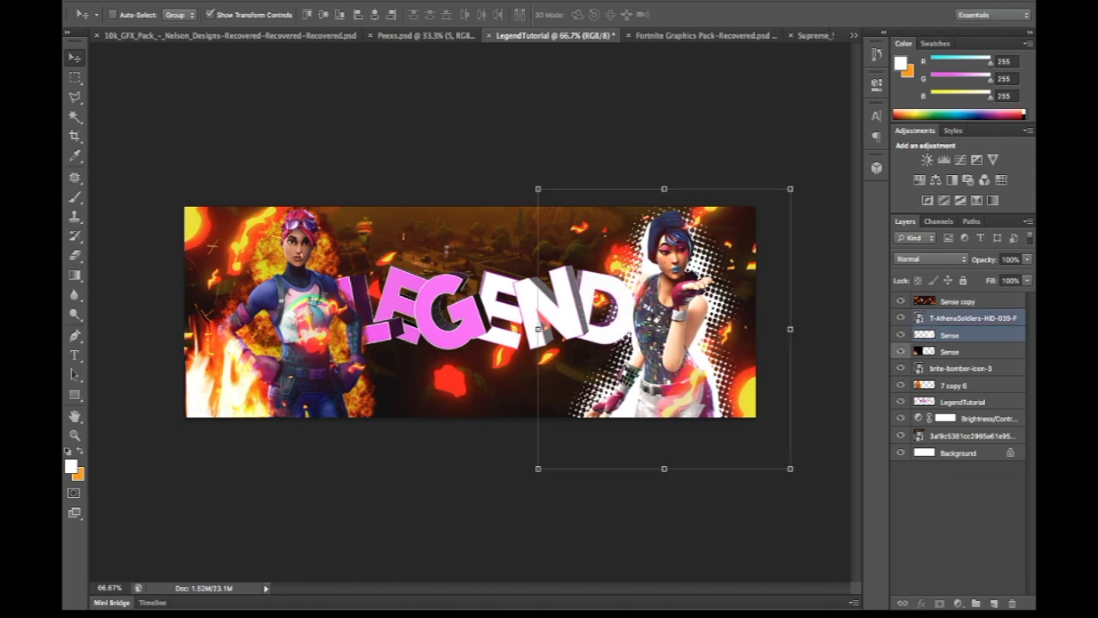
Step: Select the brite-bomber-icon-3 and 7 copy 6 layers together and shift them slightly to the left
click(961, 368)
shift+click(969, 351)
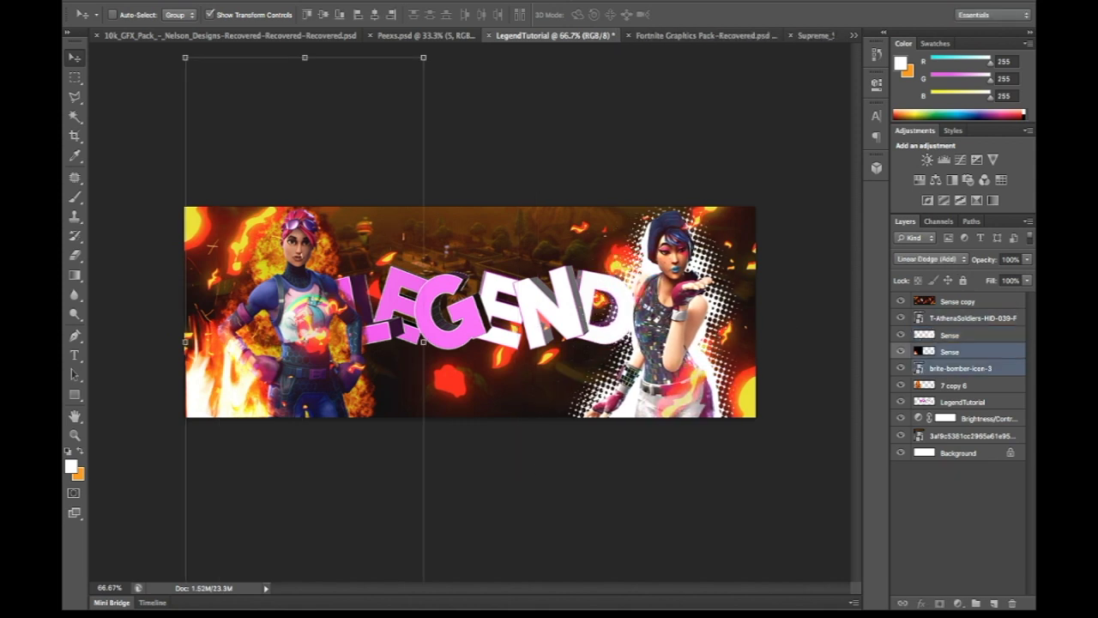
shift+click(970, 385)
ctrl+click(305, 415)
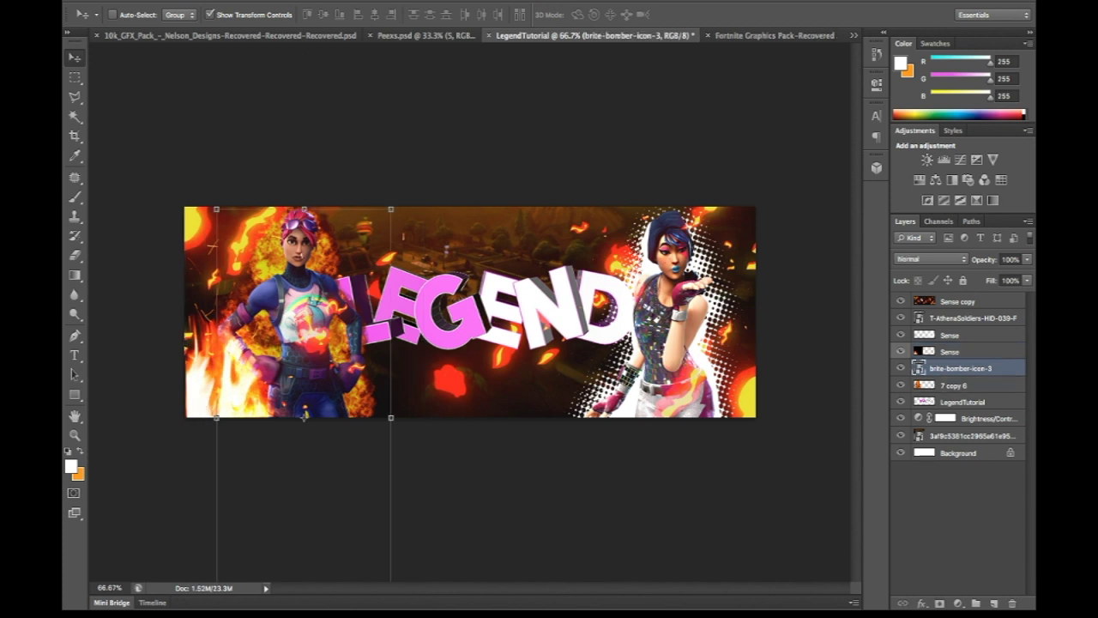
shift+click(969, 386)
mouse_move(301, 326)
mouse_down()
mouse_move(282, 326)
mouse_move(298, 326)
mouse_up()
key(w)
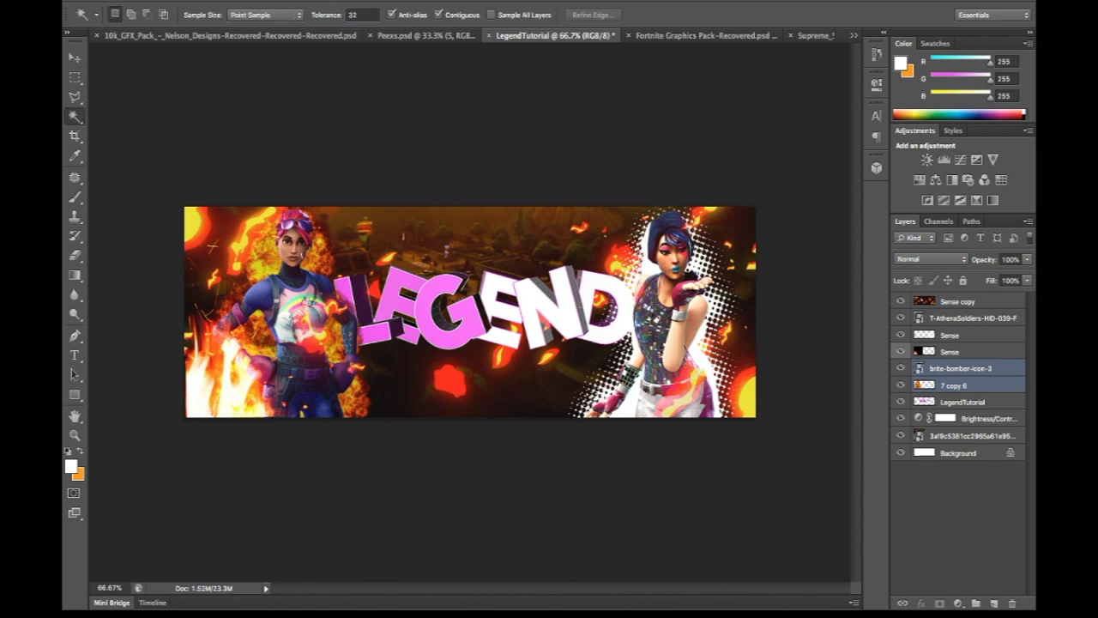
Step: Preview several images in the GFX pack's Fire/Explosions group, including 8, 9, 14 and 15, to choose another explosion
click(229, 35)
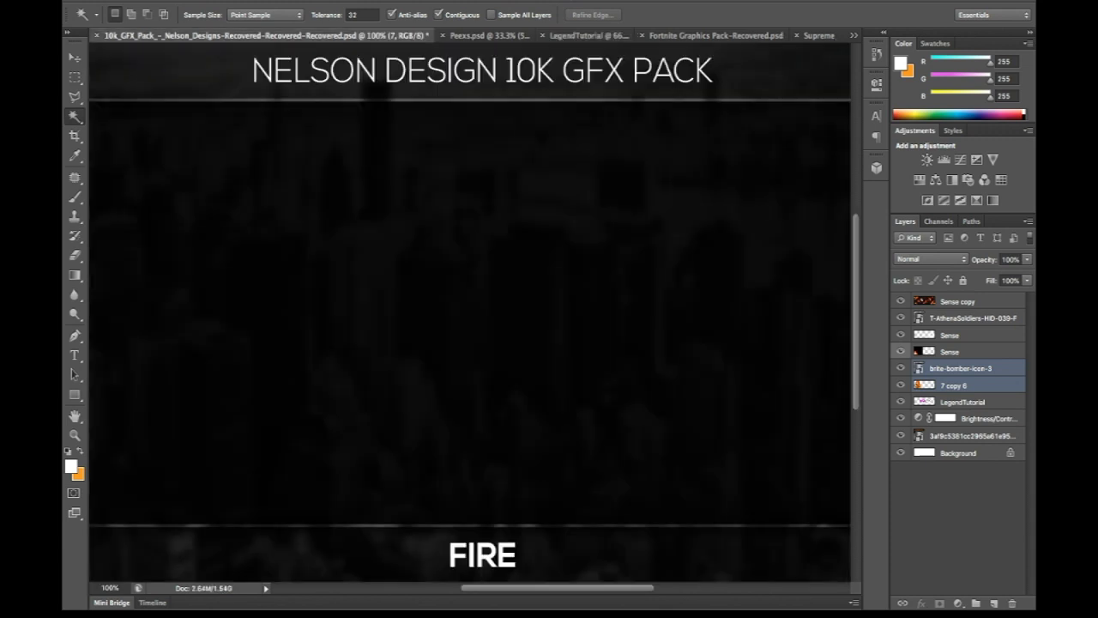
scroll(958, 444, down, 3)
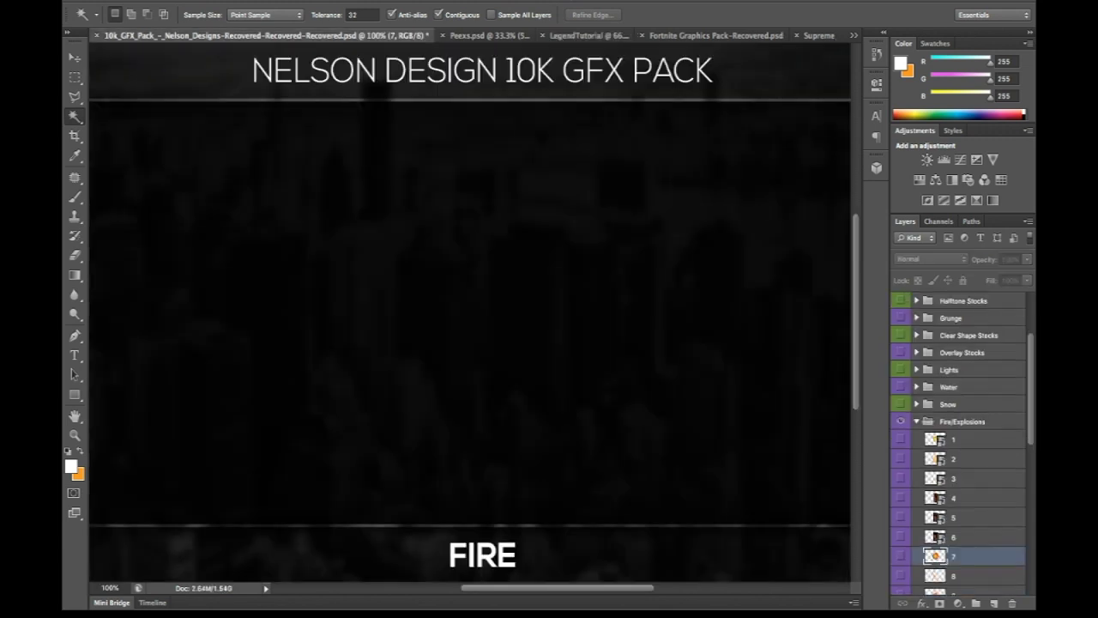
click(901, 562)
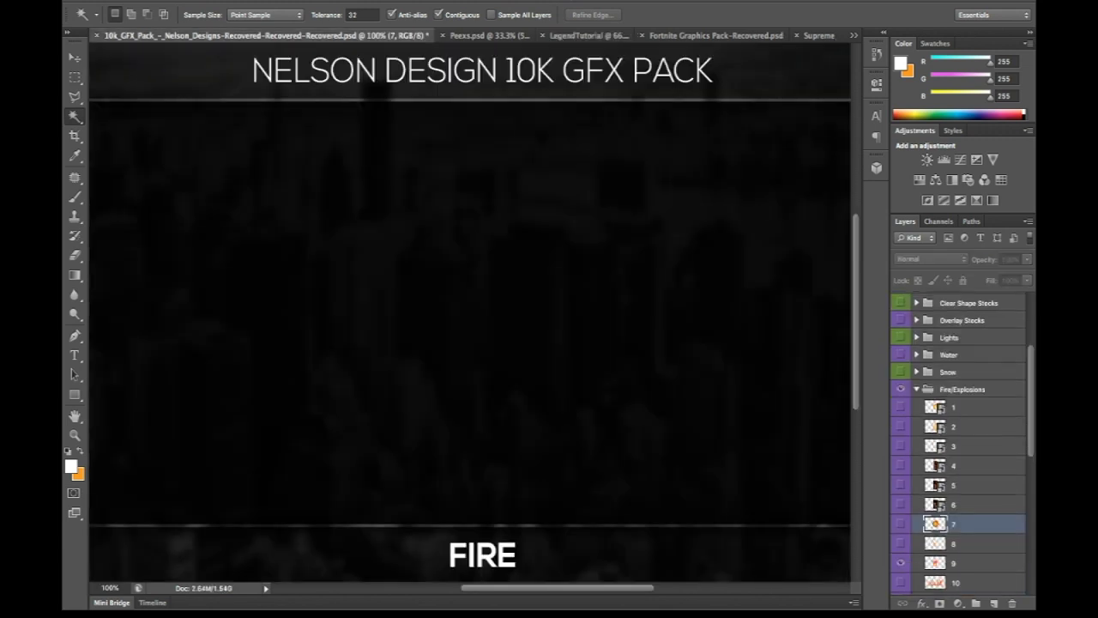
click(901, 563)
scroll(958, 444, down, 4)
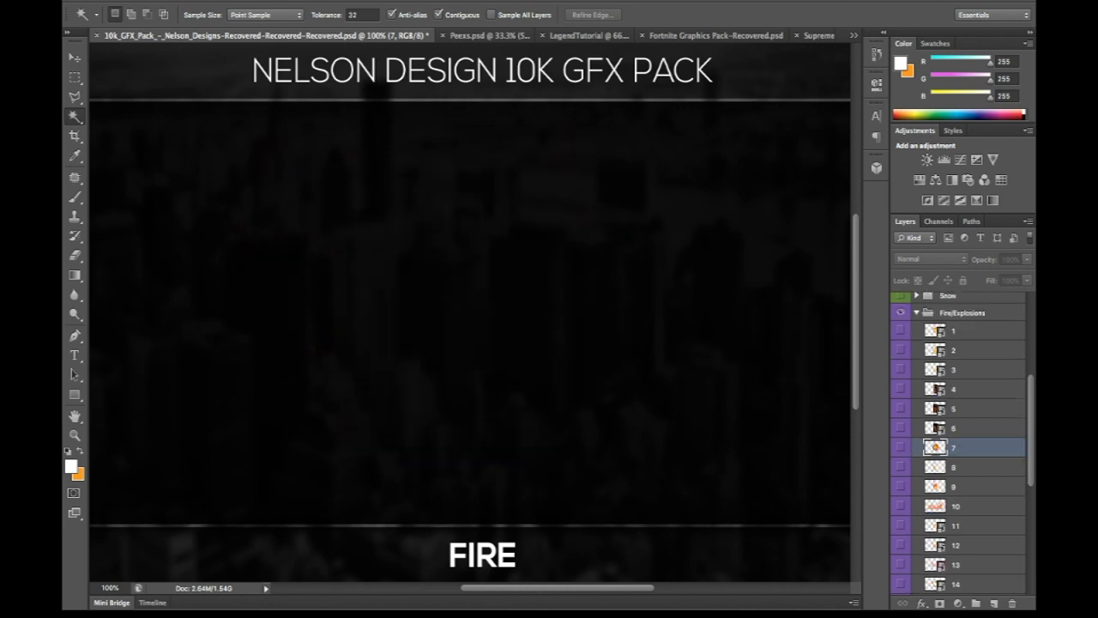
click(901, 467)
click(900, 467)
scroll(900, 467, down, 6)
click(900, 407)
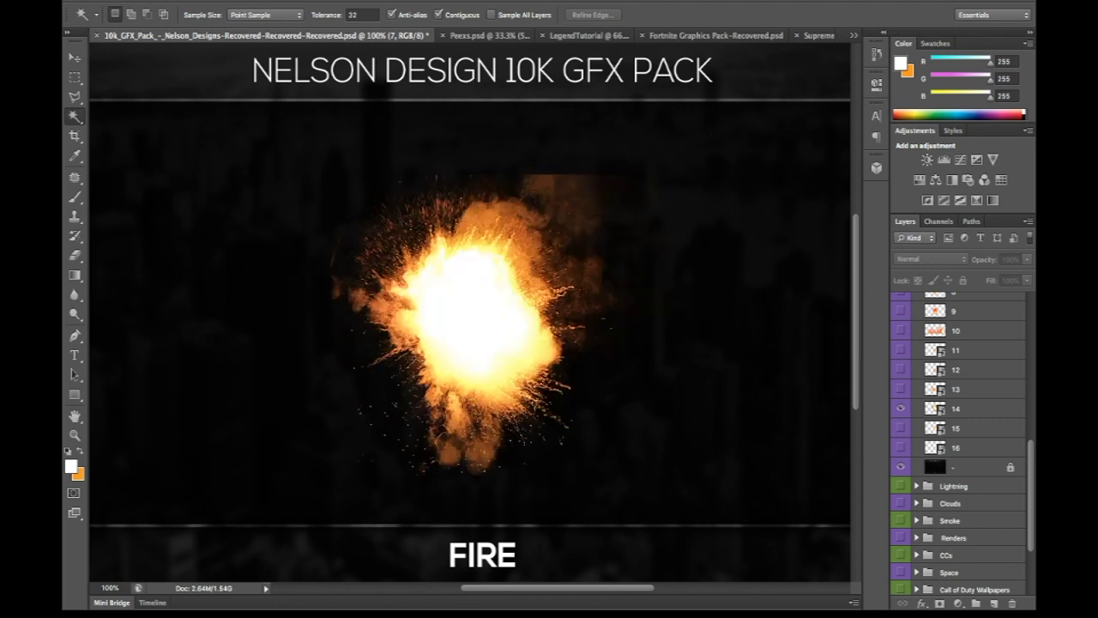
click(900, 407)
click(900, 427)
click(900, 427)
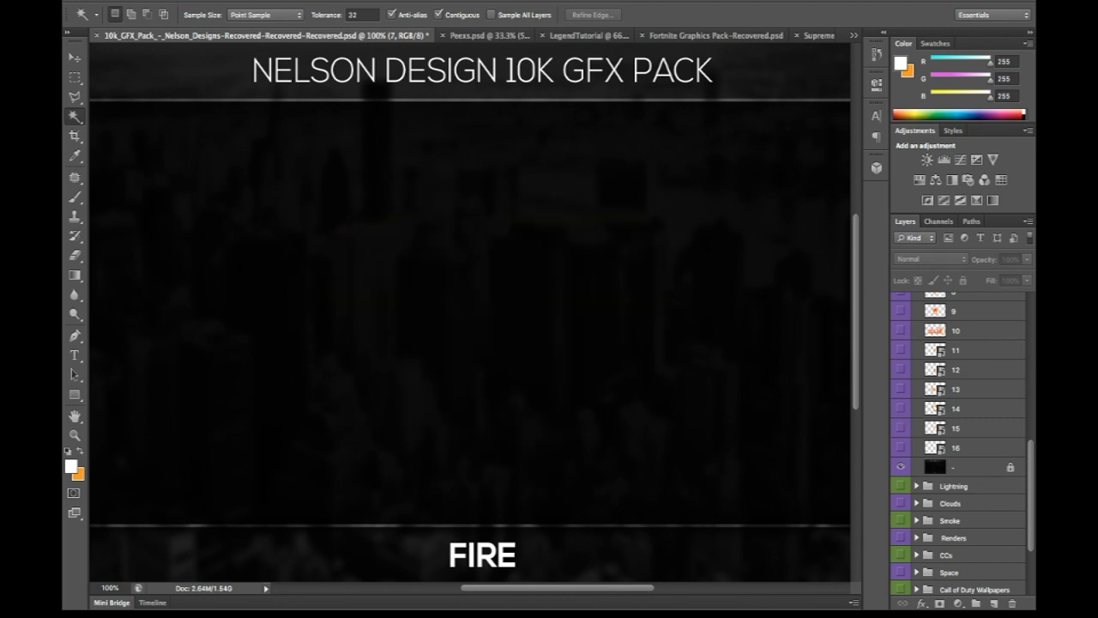
Step: Show explosion 14 in the GFX pack's Fire/Explosions group and copy it into the LegendTutorial banner
click(900, 408)
click(978, 409)
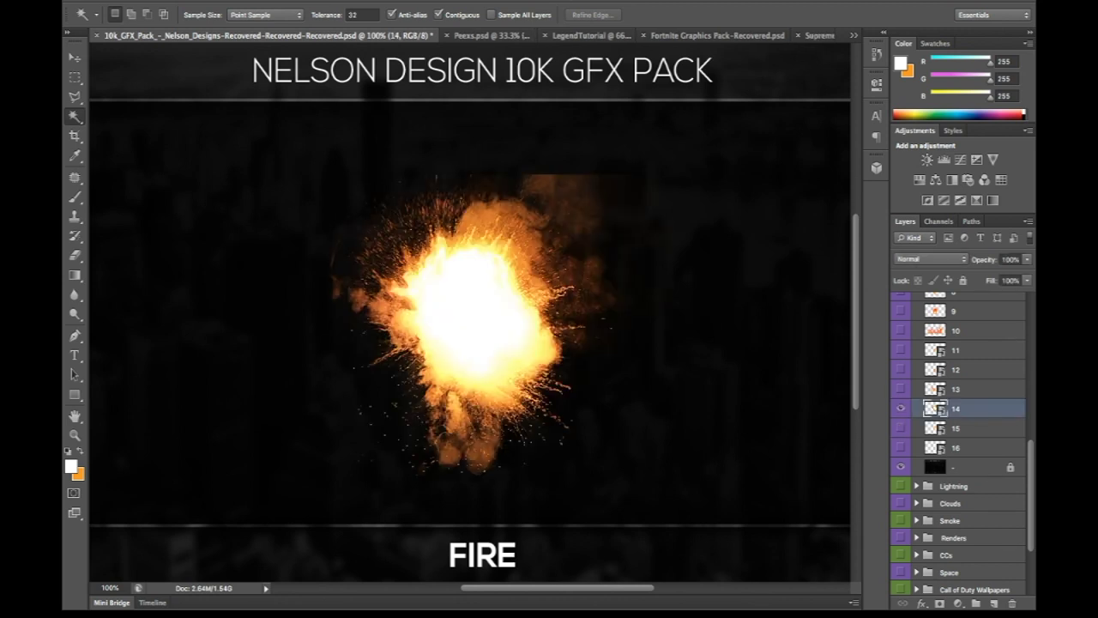
key(v)
drag(436, 325, 590, 35)
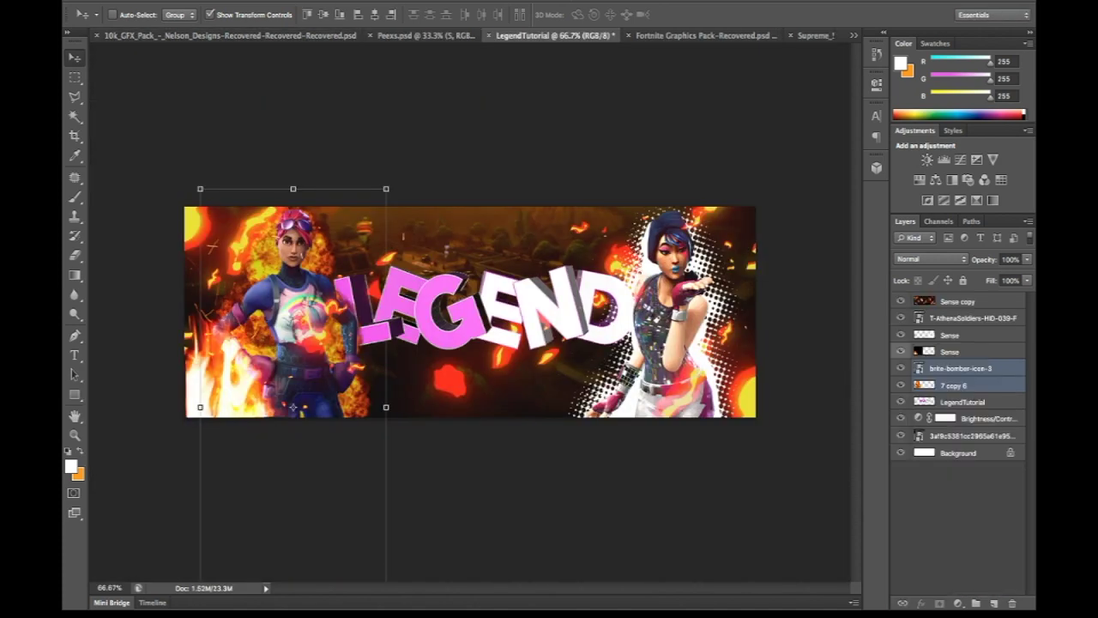
drag(301, 255, 268, 288)
Step: Move layer 14 directly beneath LegendTutorial and place the explosion over the banner's upper-right corner
drag(961, 368, 953, 410)
drag(269, 289, 757, 195)
key(ctrl+bracketleft)
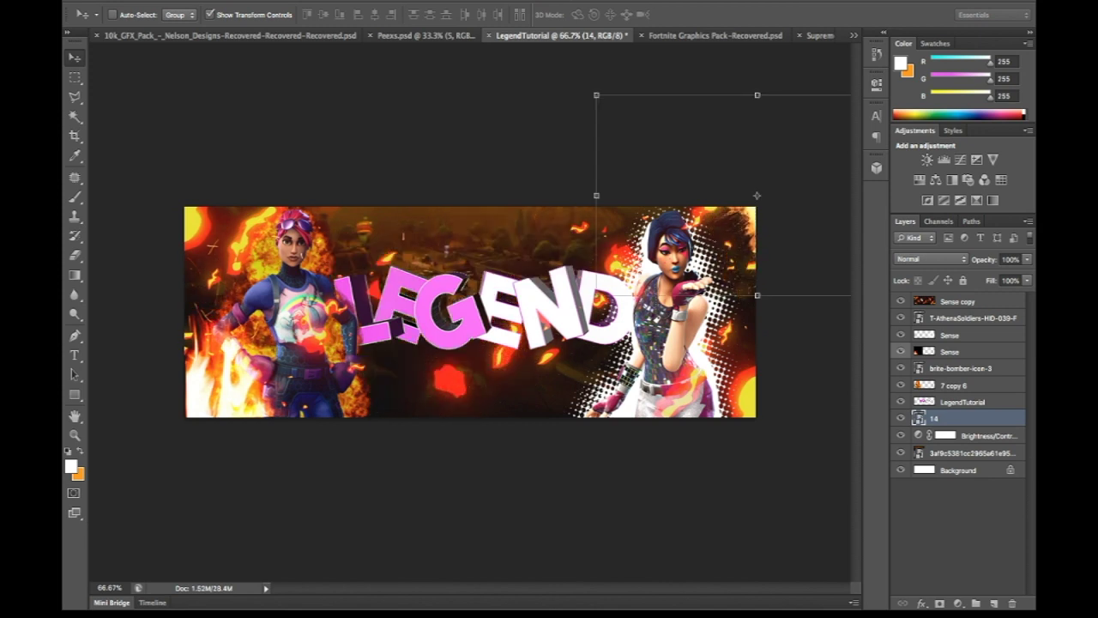
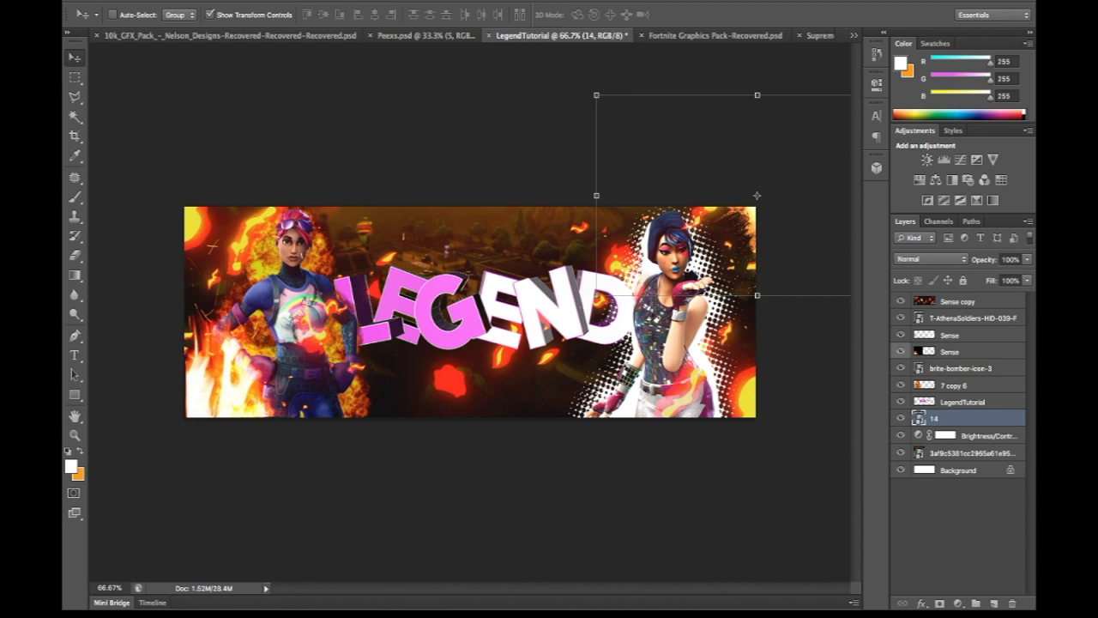
Step: Switch to the 10k GFX Pack file, hide explosion 14, and collapse and hide the Fire/Explosions group
key(m)
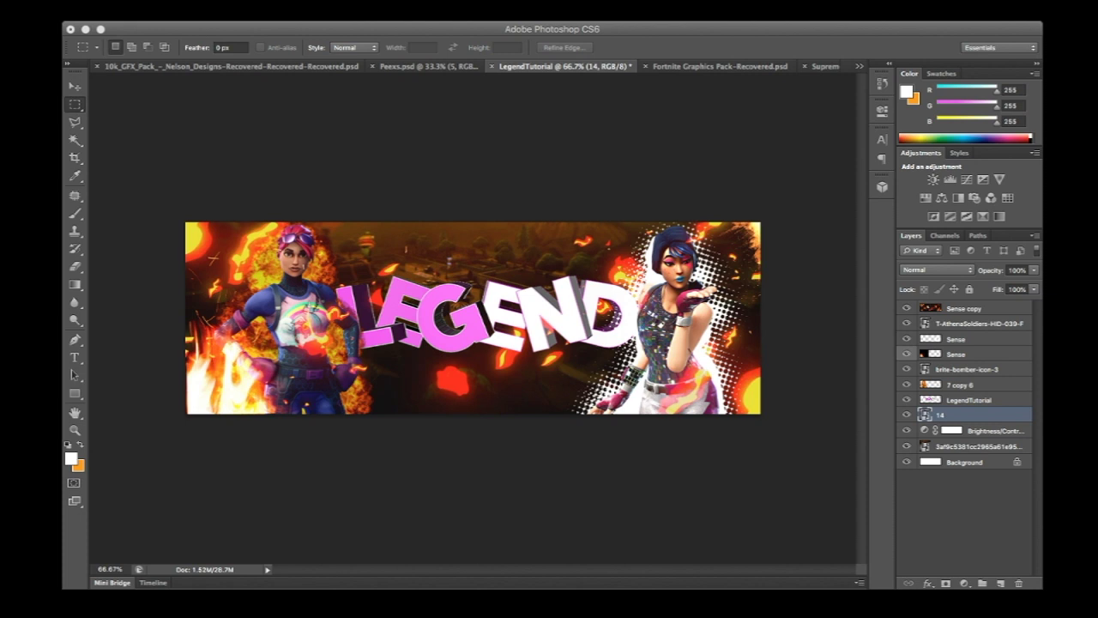
click(232, 66)
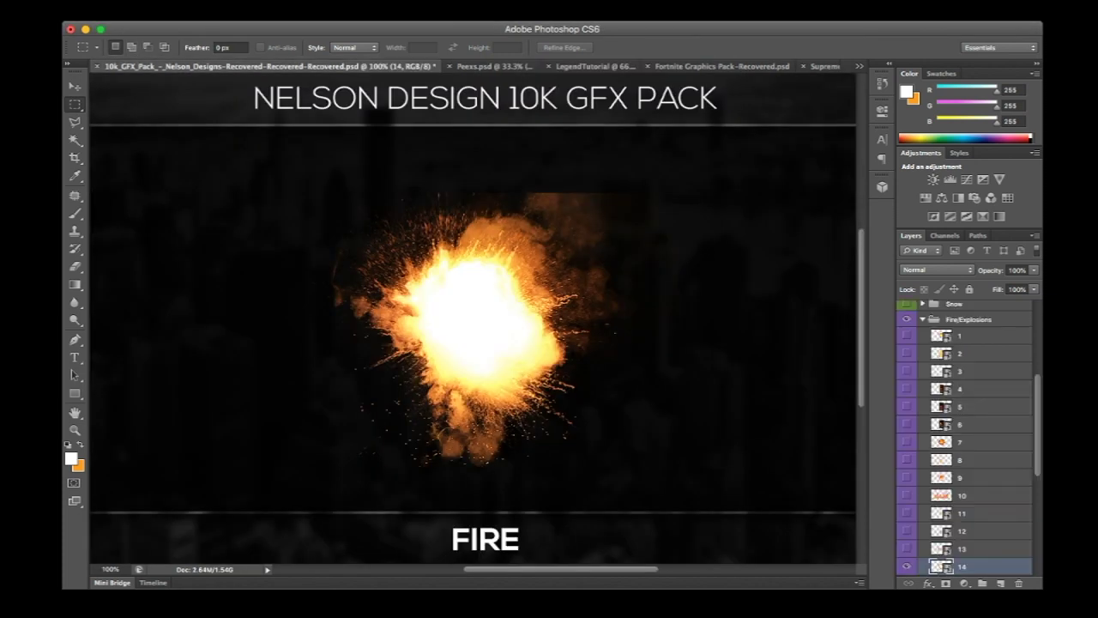
click(906, 566)
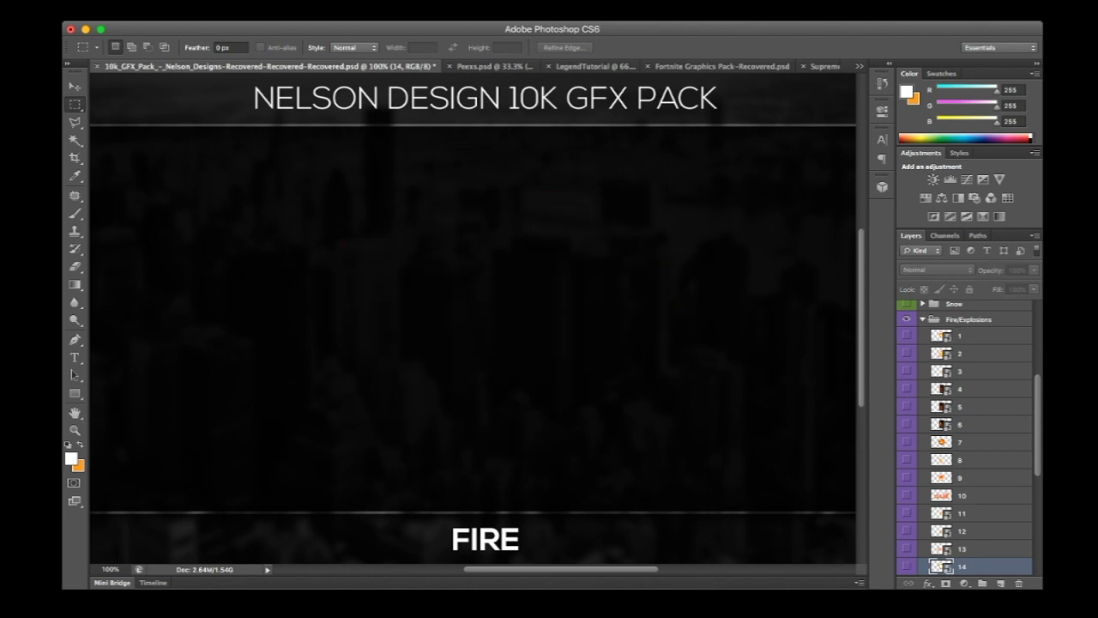
click(923, 319)
click(907, 361)
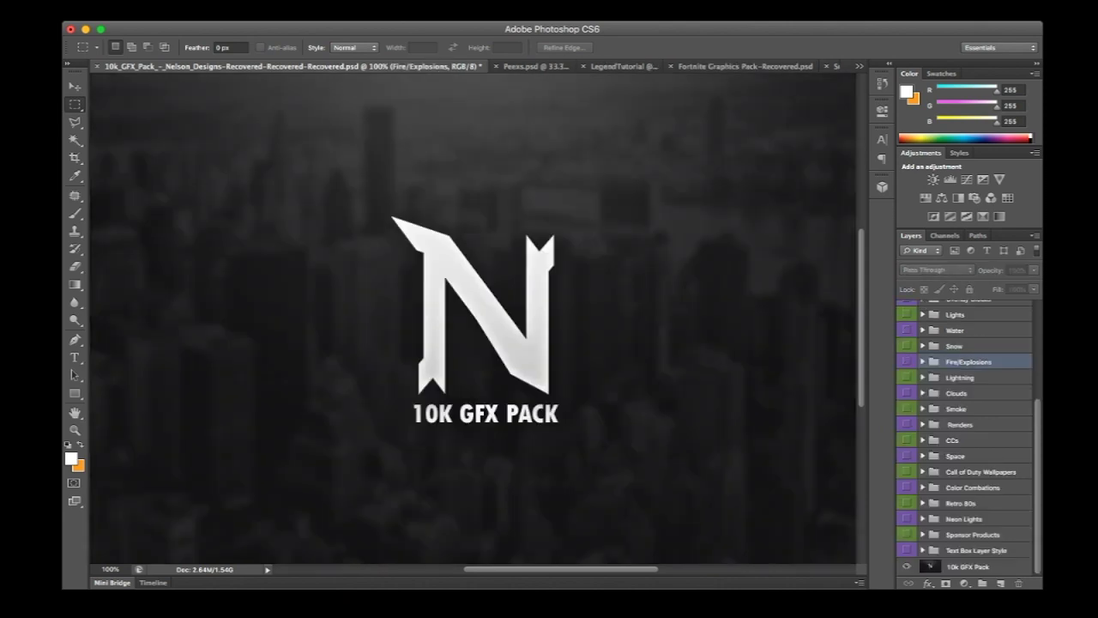
Step: In Fortnite Graphics Pack-Recovered.psd, hide the shotgun and switch from the Guns group to the PNG's group
click(744, 66)
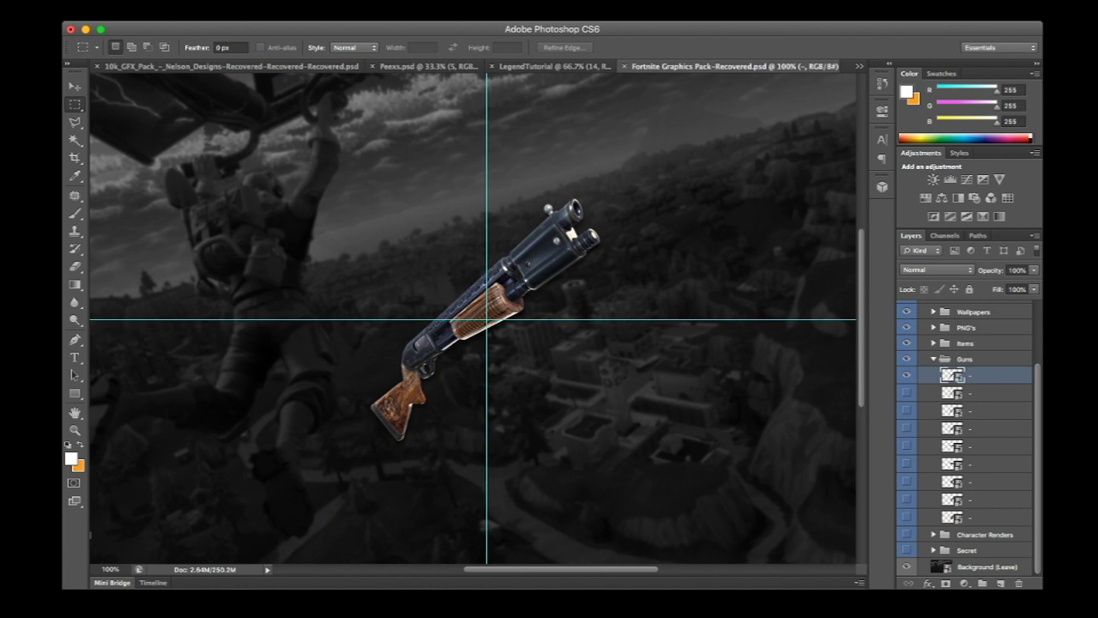
click(907, 375)
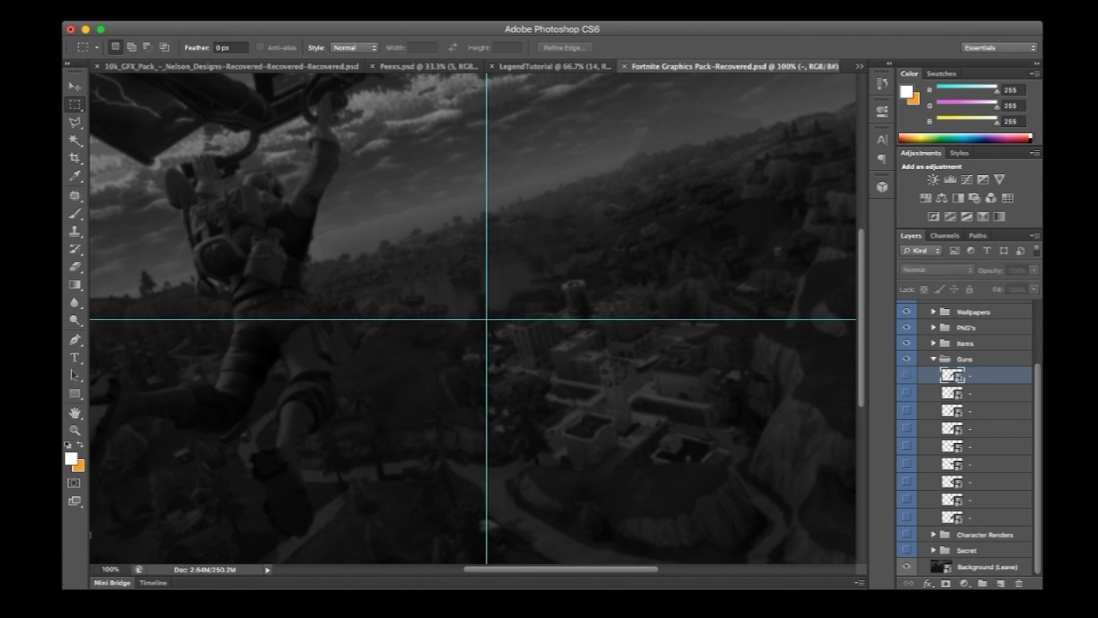
click(933, 360)
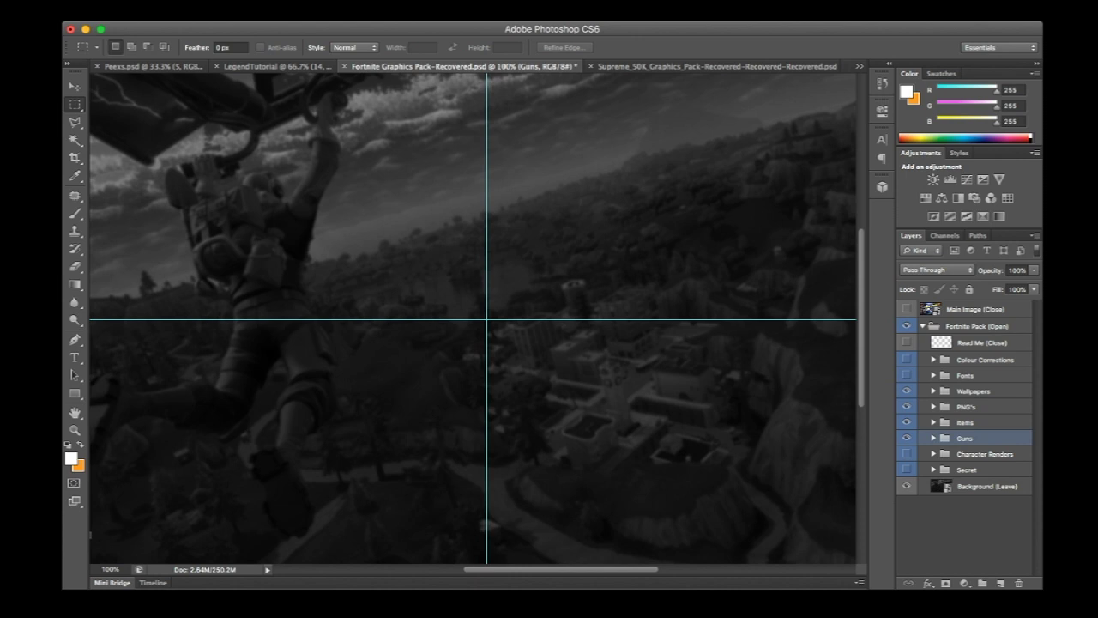
click(933, 406)
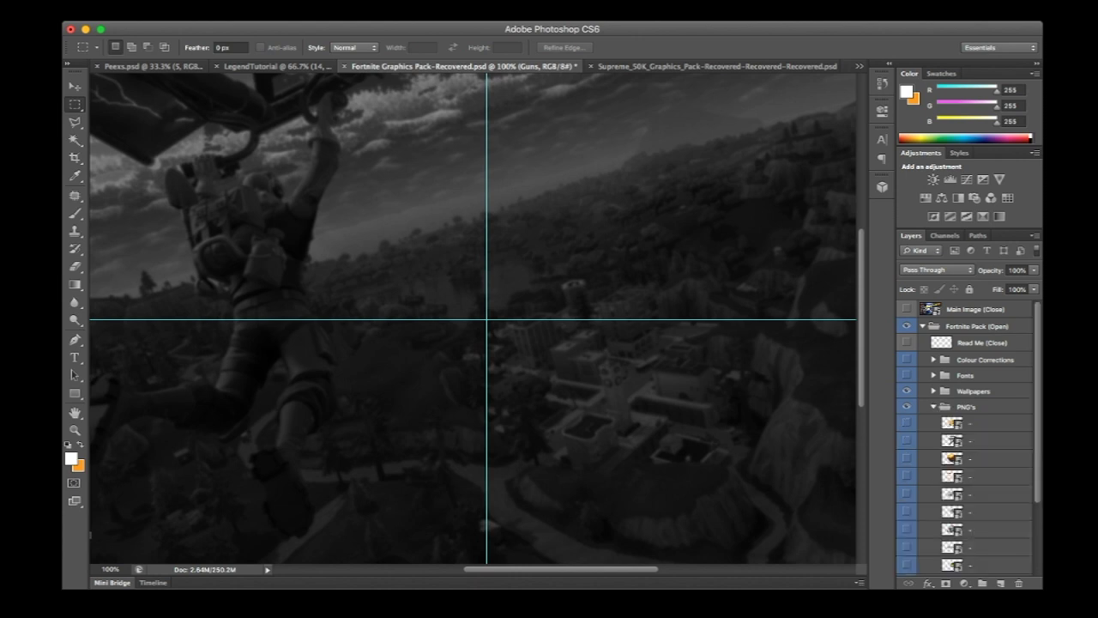
scroll(968, 438, down, 5)
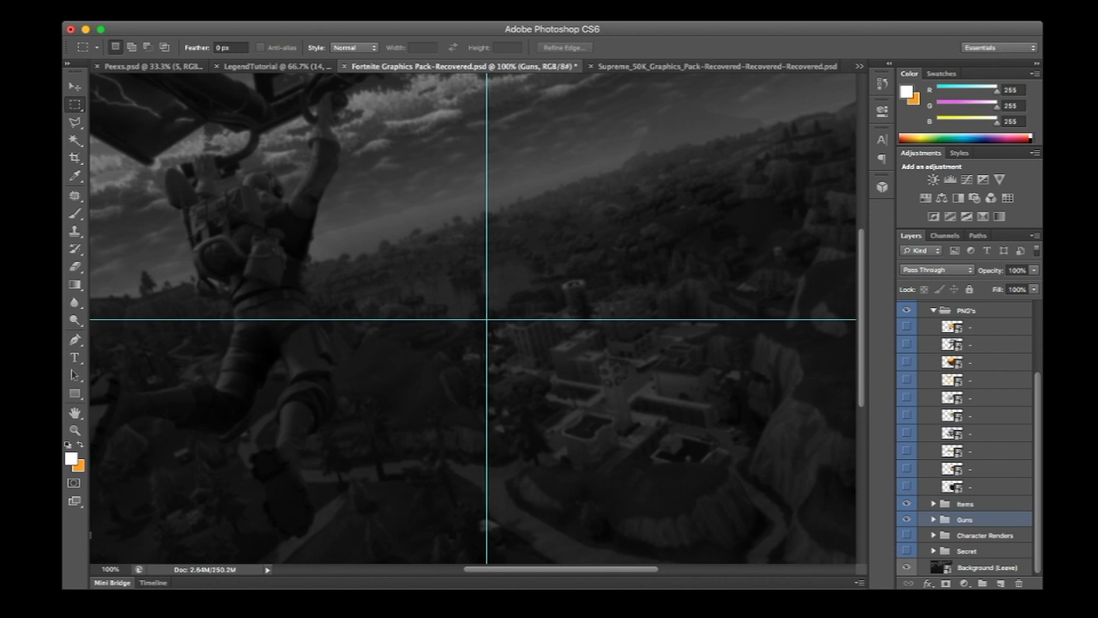
Step: Show the blue and white glider with the red emblem and copy it into the LegendTutorial banner
click(906, 433)
click(986, 434)
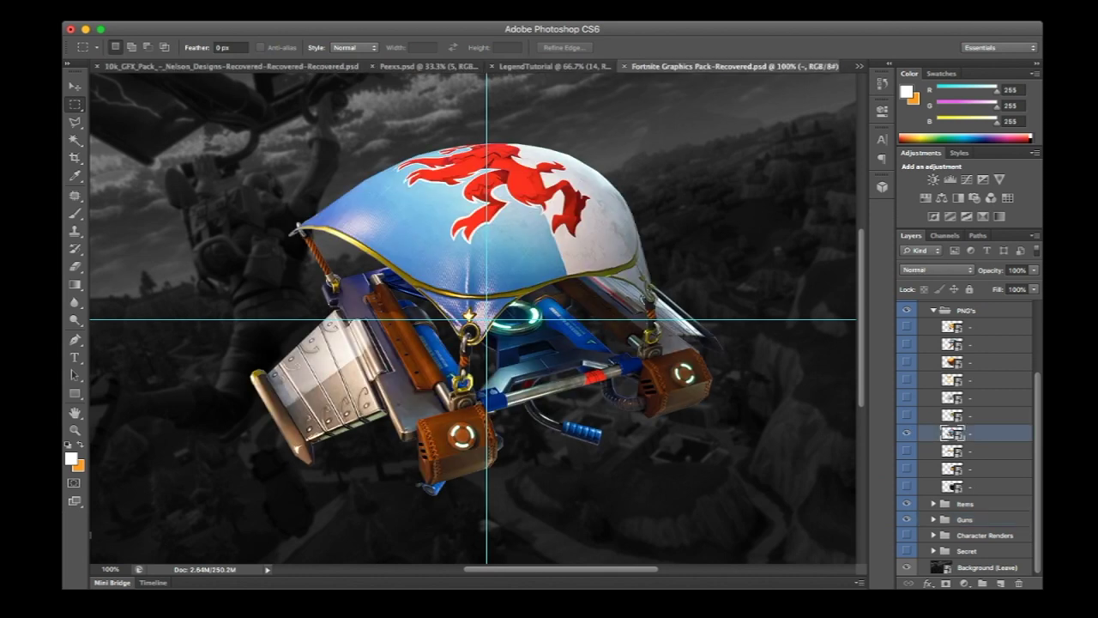
key(v)
drag(515, 360, 556, 66)
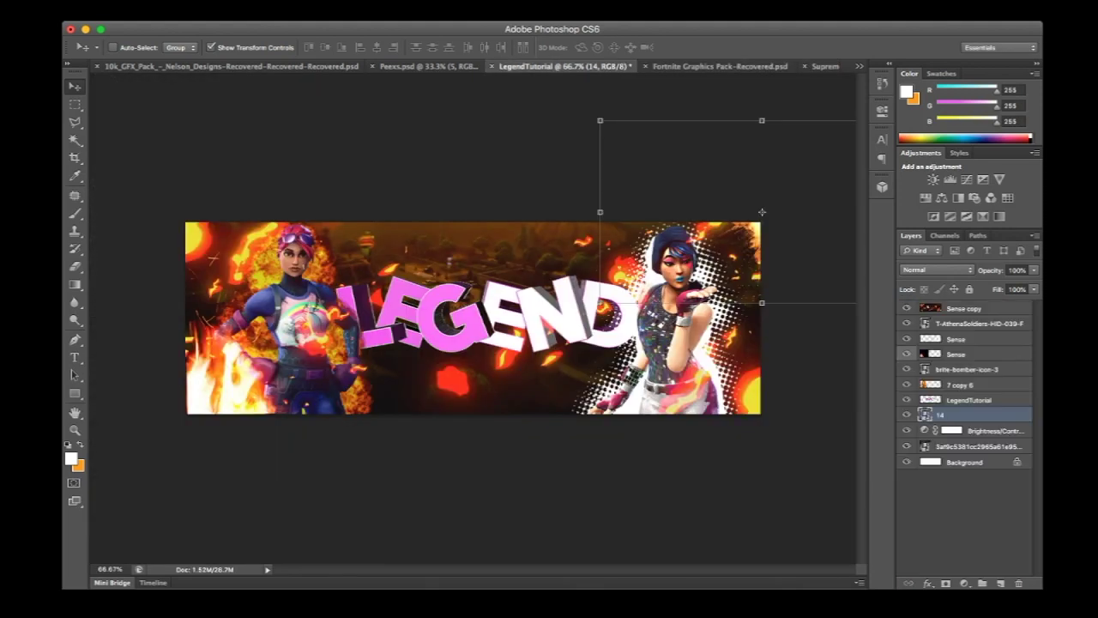
Step: Scale the glider down to about 20% and place it behind the top of the LEGEND text
drag(762, 212, 515, 365)
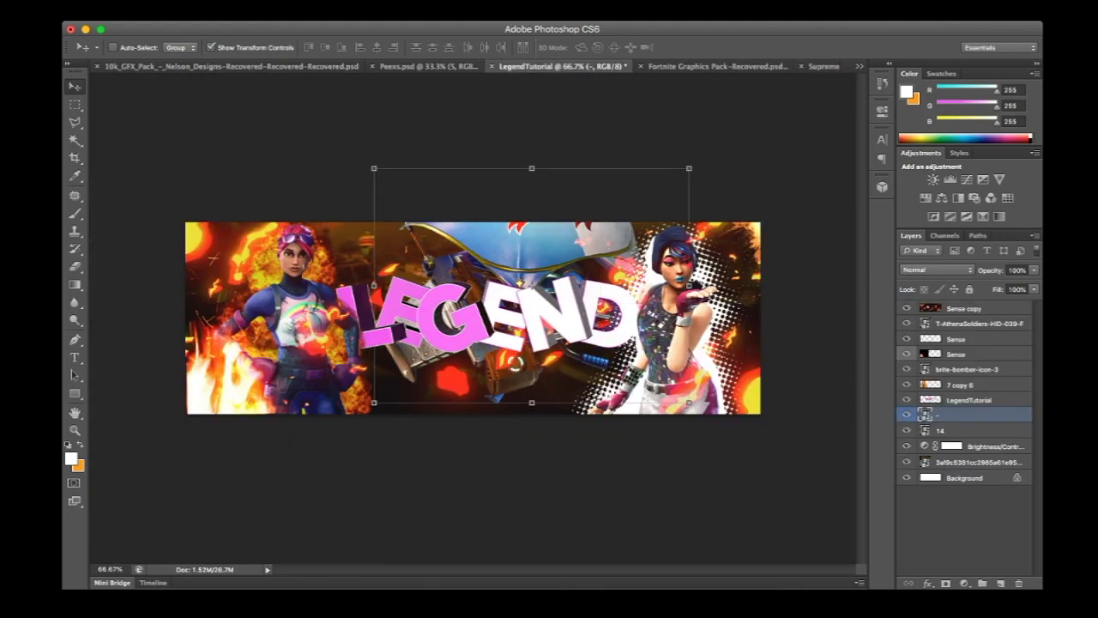
drag(689, 403, 447, 222)
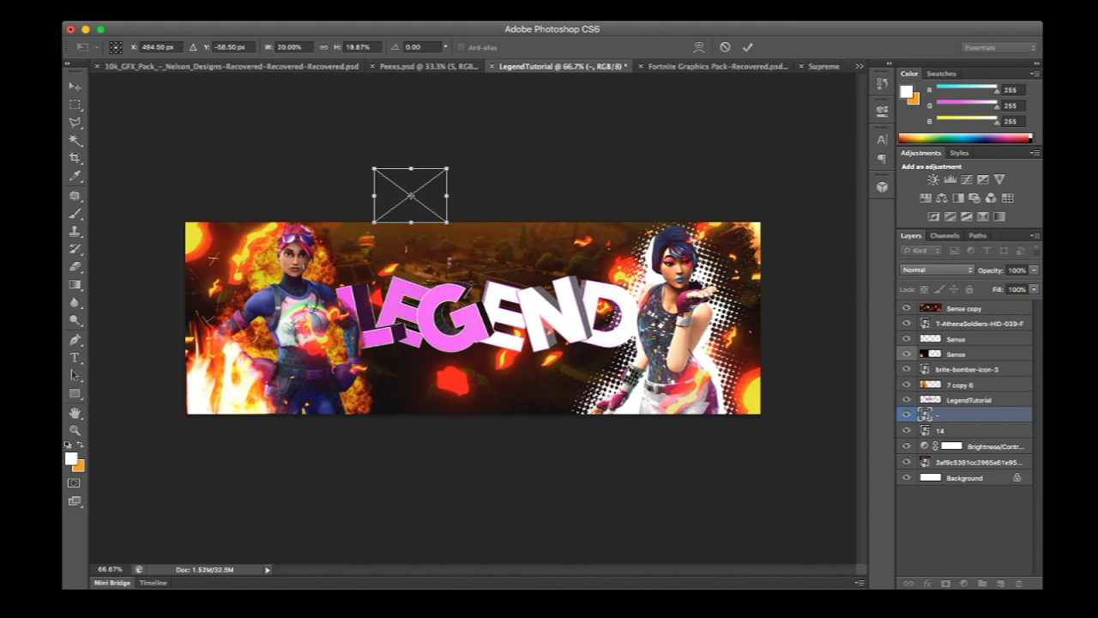
drag(410, 196, 405, 258)
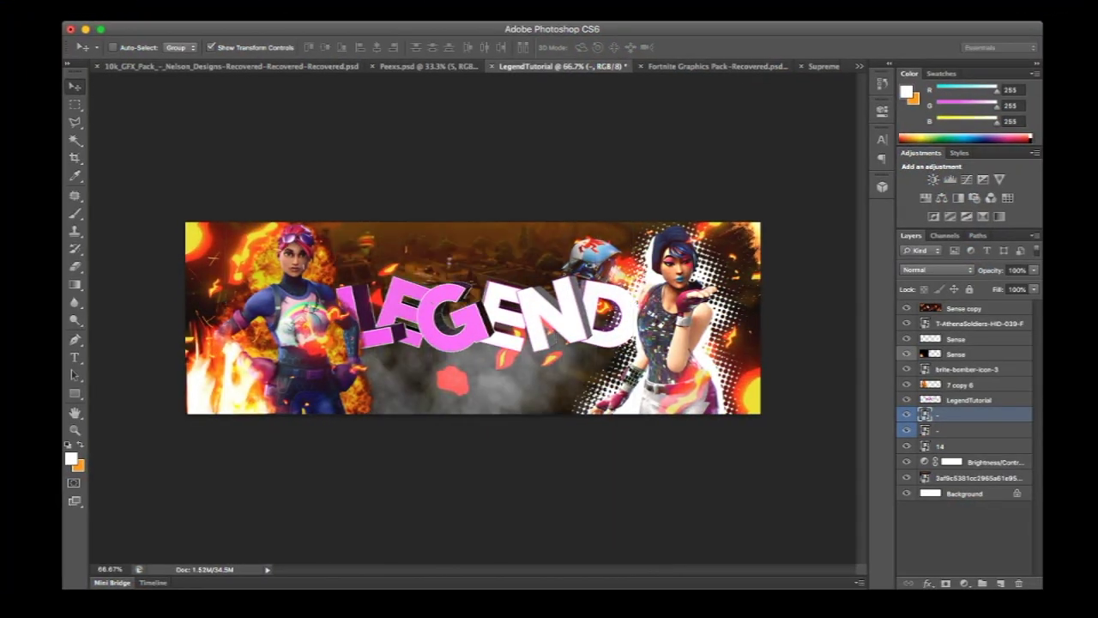
Step: Move the smoke layer directly above T-AthenaSoldiers-HID-039-F and shift the smoke right over that character
drag(968, 415, 968, 315)
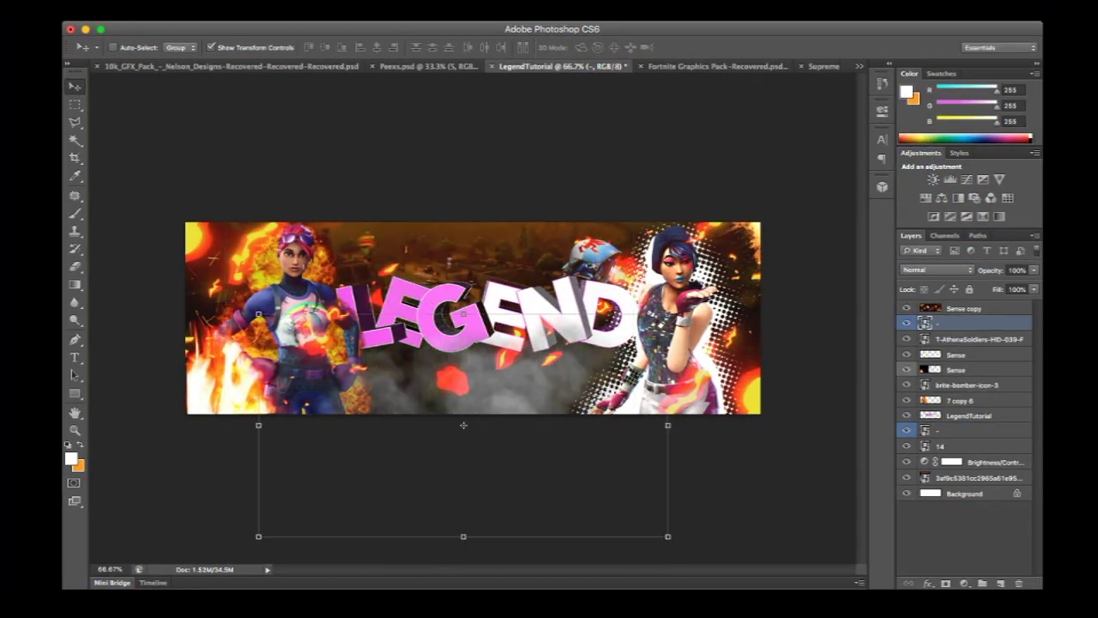
drag(464, 378, 601, 382)
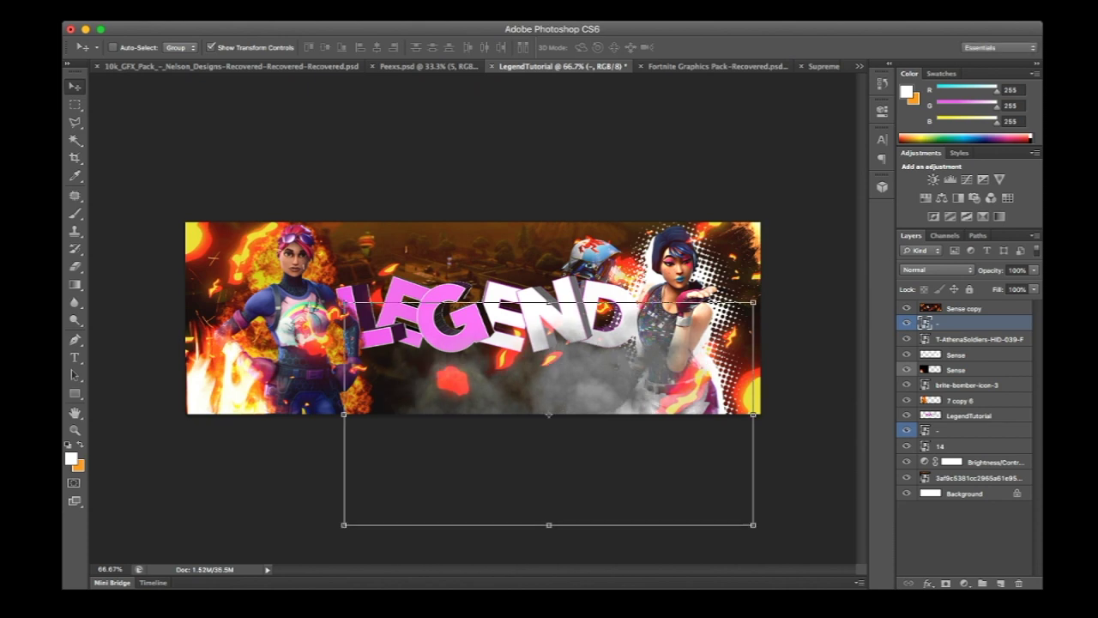
drag(344, 414, 892, 415)
drag(820, 386, 549, 352)
drag(483, 378, 218, 378)
drag(386, 378, 427, 378)
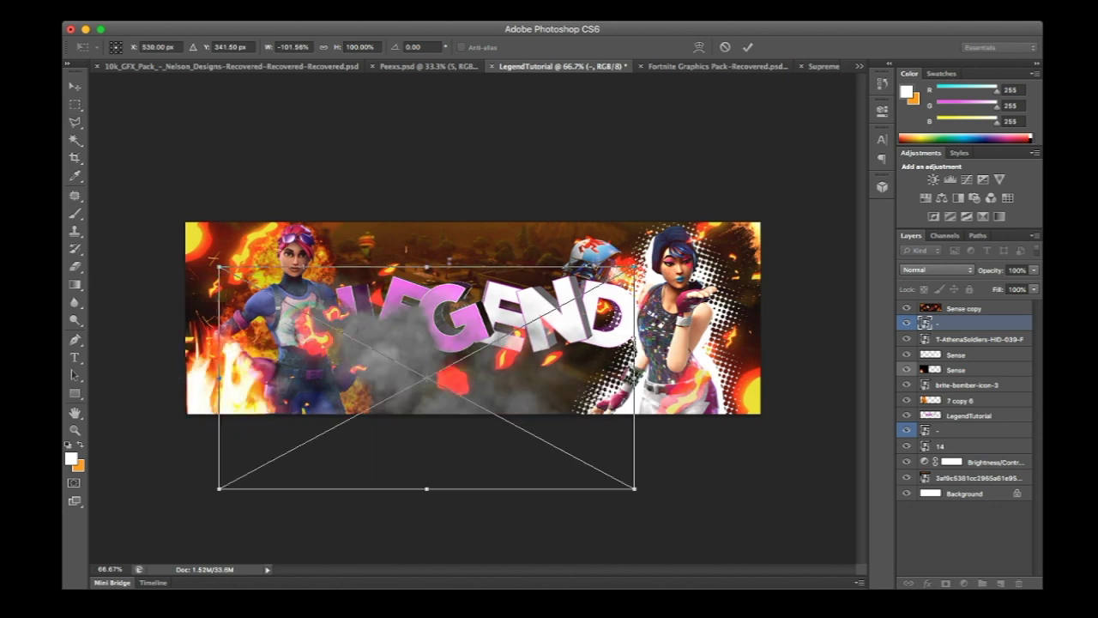
key(Escape)
Step: Shift the smoke farther right into the banner's lower-right corner
key(v)
drag(541, 386, 729, 386)
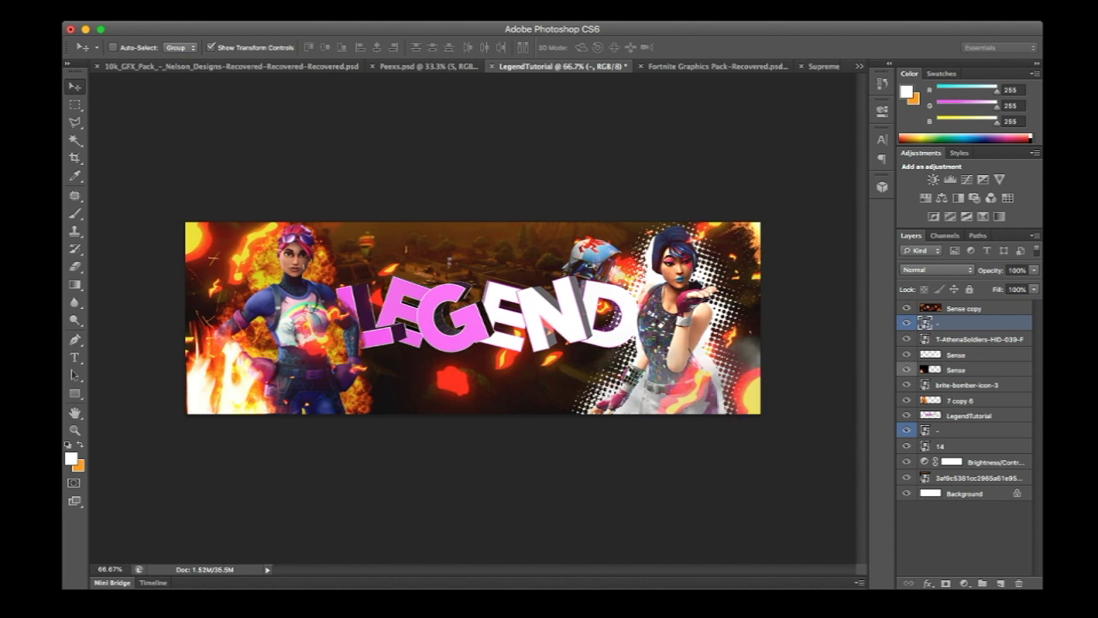
key(m)
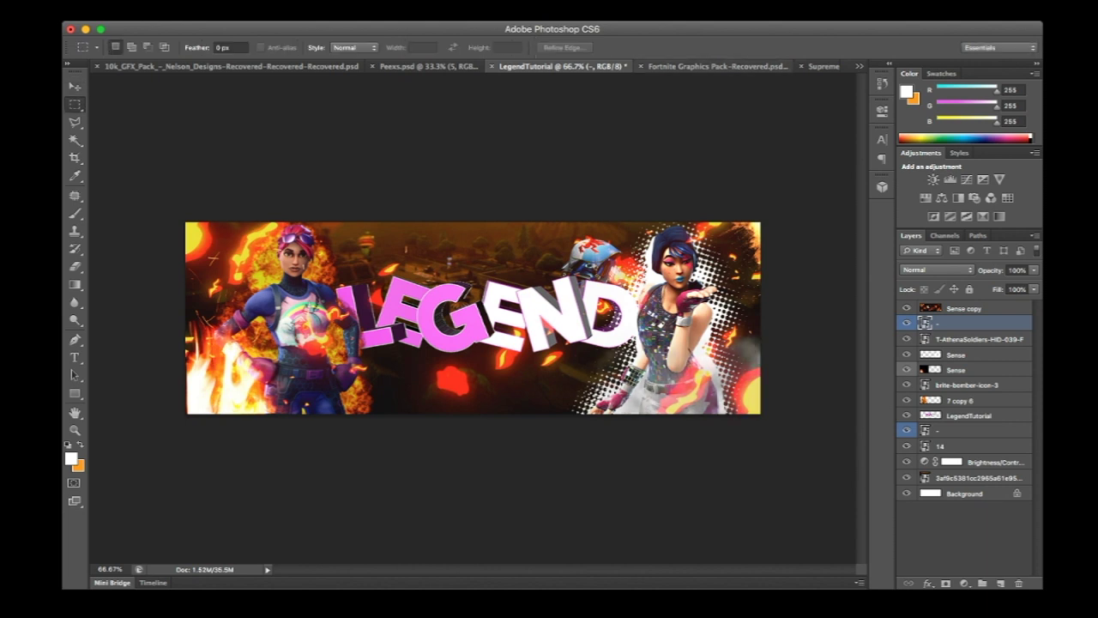
Step: In the Fortnite Graphics Pack file, hide and collapse the PNG's group, and expand the Guns group
click(716, 66)
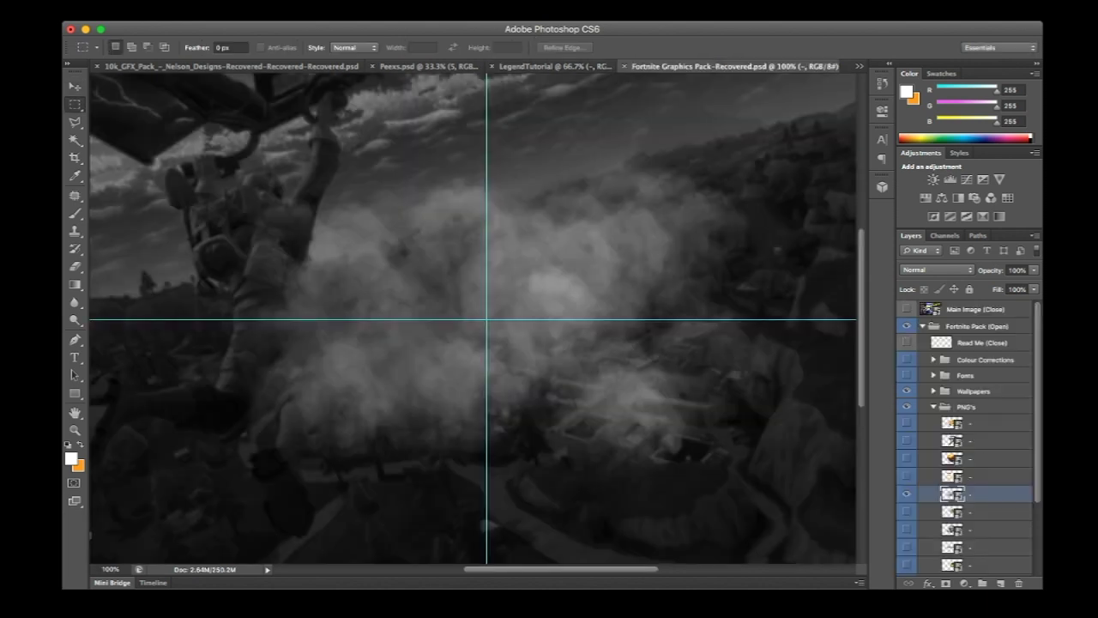
click(906, 406)
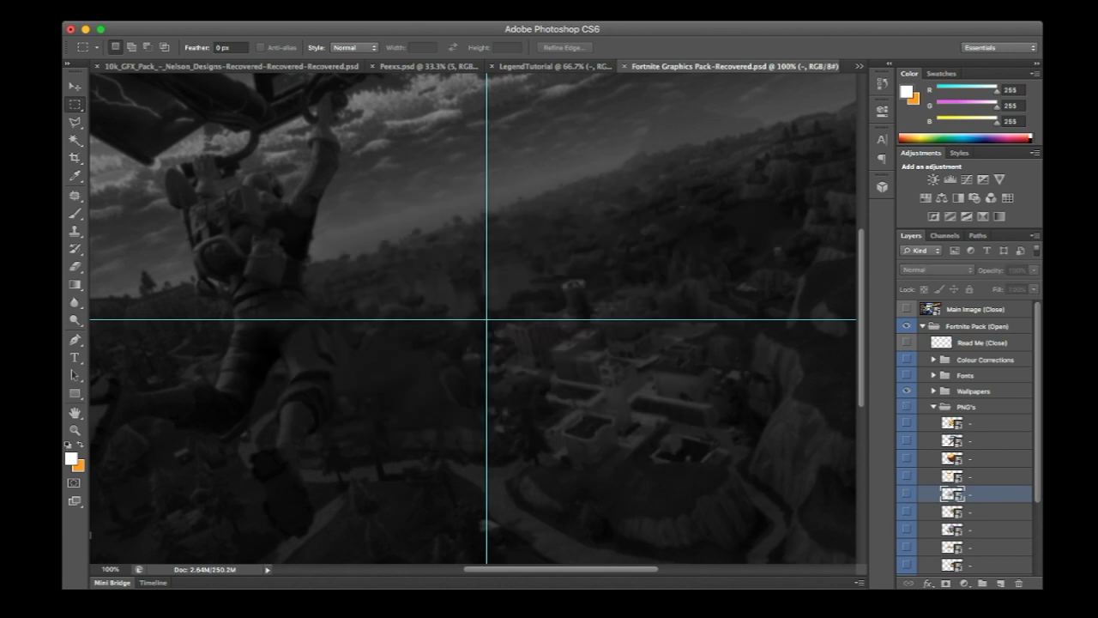
click(933, 406)
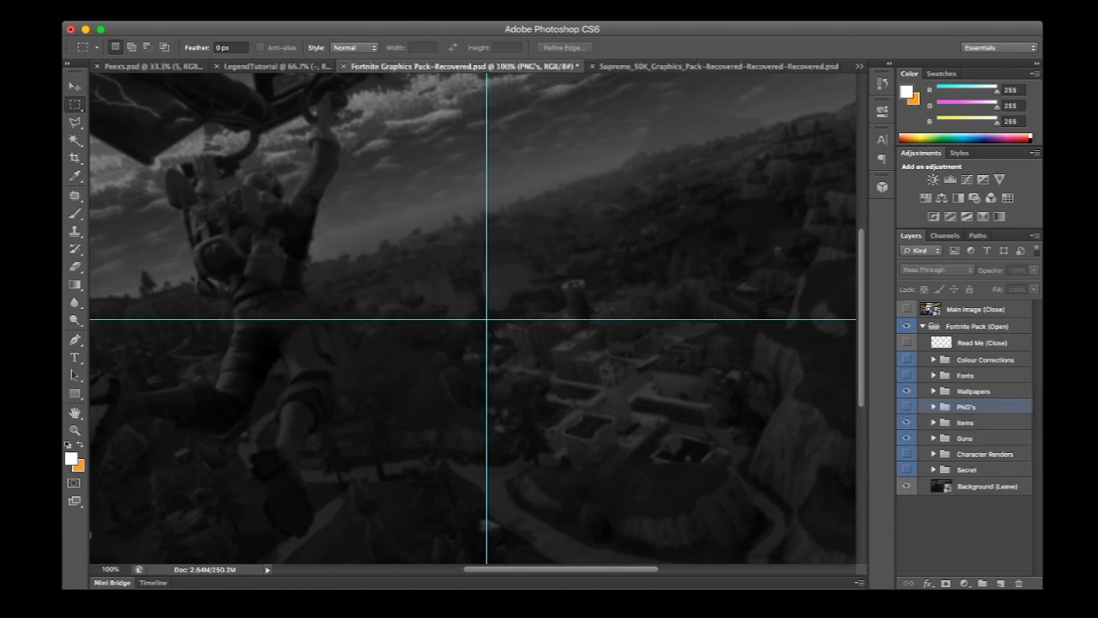
click(933, 438)
click(906, 437)
click(906, 438)
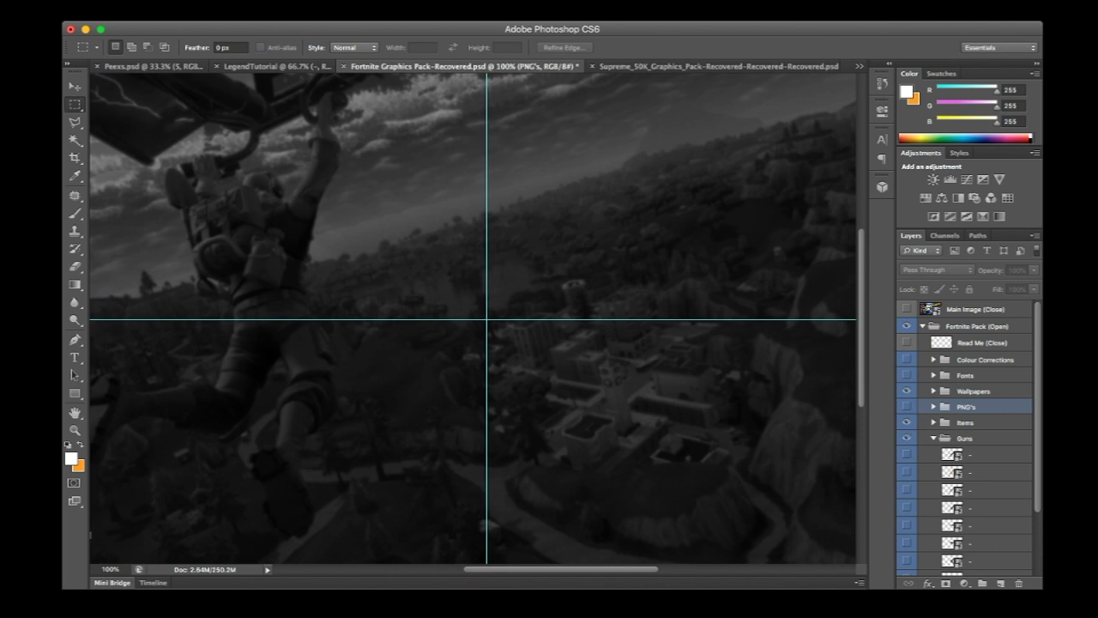
Step: Copy the second gun in the Guns group into the banner near the letter L, with its layer directly beneath LegendTutorial
scroll(965, 437, down, 2)
scroll(964, 438, down, 3)
click(906, 393)
click(978, 393)
key(v)
drag(463, 343, 378, 314)
drag(970, 322, 965, 439)
Step: Select part of the letter E on the LegendTutorial layer and copy it to a new layer
key(w)
key(super+plus)
key(super+plus)
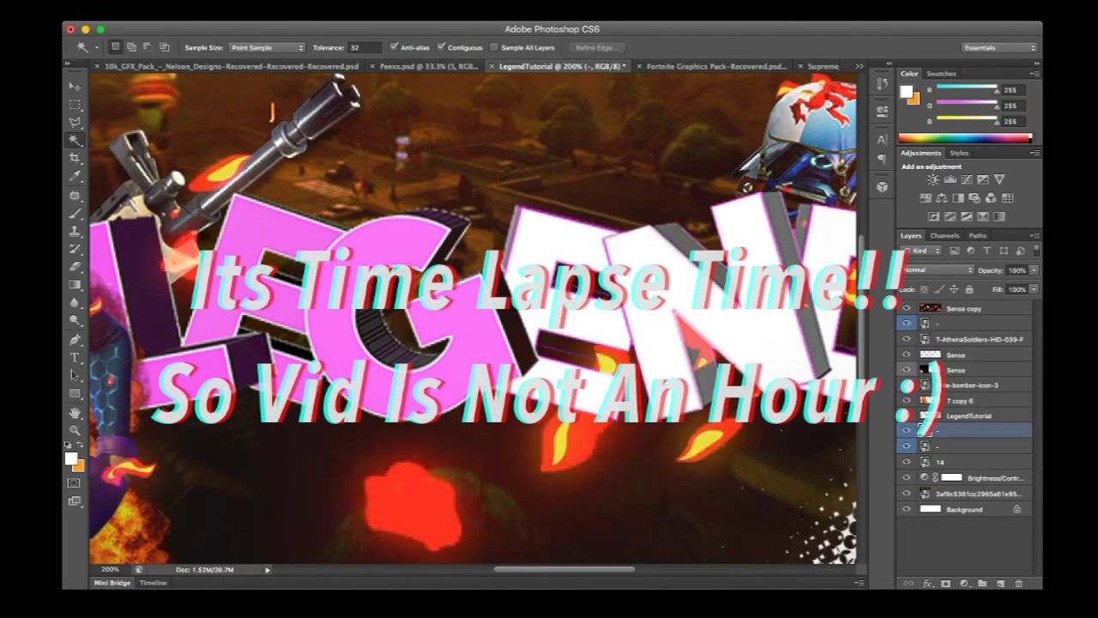
click(970, 416)
click(266, 224)
key(super+plus)
key(shift+w)
key(super+minus)
key(super+j)
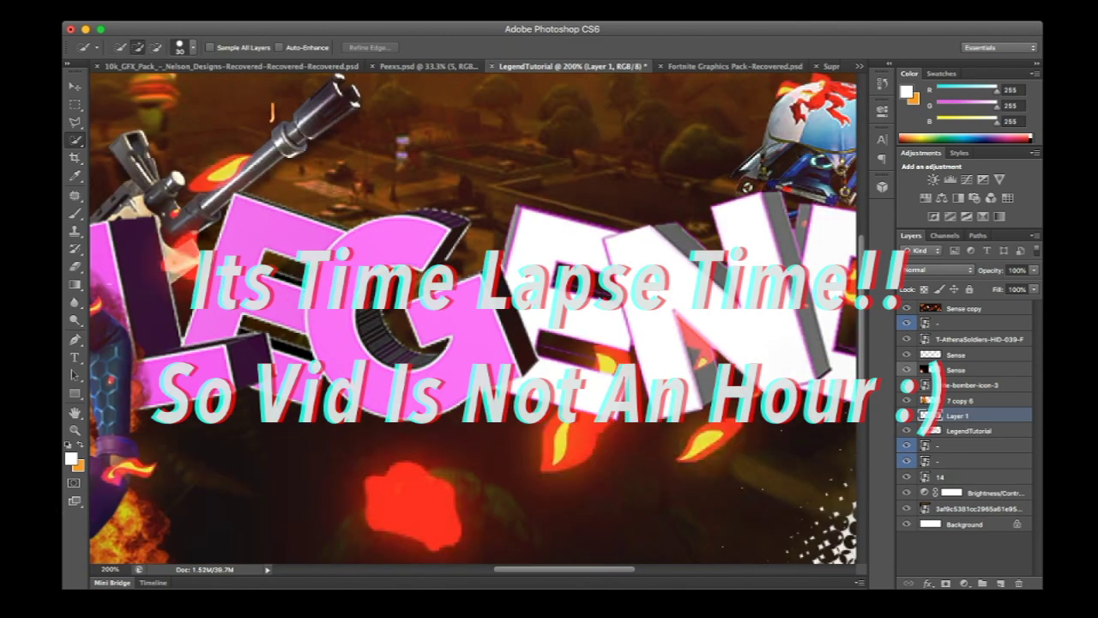
Step: Try moving Layer 1 beneath the gun and glider layers and lowering the gun behind the LEGEND text
click(970, 431)
drag(958, 415, 957, 452)
drag(958, 446, 958, 469)
key(v)
click(965, 446)
click(966, 430)
drag(283, 145, 287, 171)
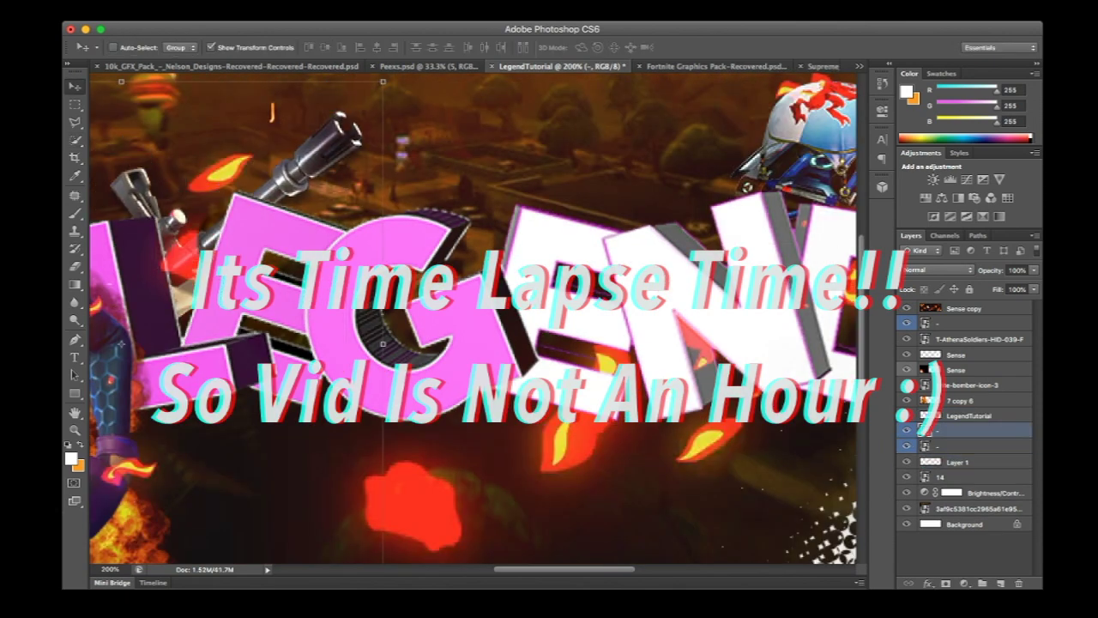
Step: Undo the last gun move and the layer changes before it
key(super+alt+z)
key(super+alt+z)
key(super+alt+z)
key(super+alt+z)
Step: Copy the selected letter area to a new layer directly above layer 14, and move the gun slightly down and right
key(w)
key(super+j)
drag(958, 415, 958, 469)
key(v)
click(965, 430)
drag(283, 146, 287, 163)
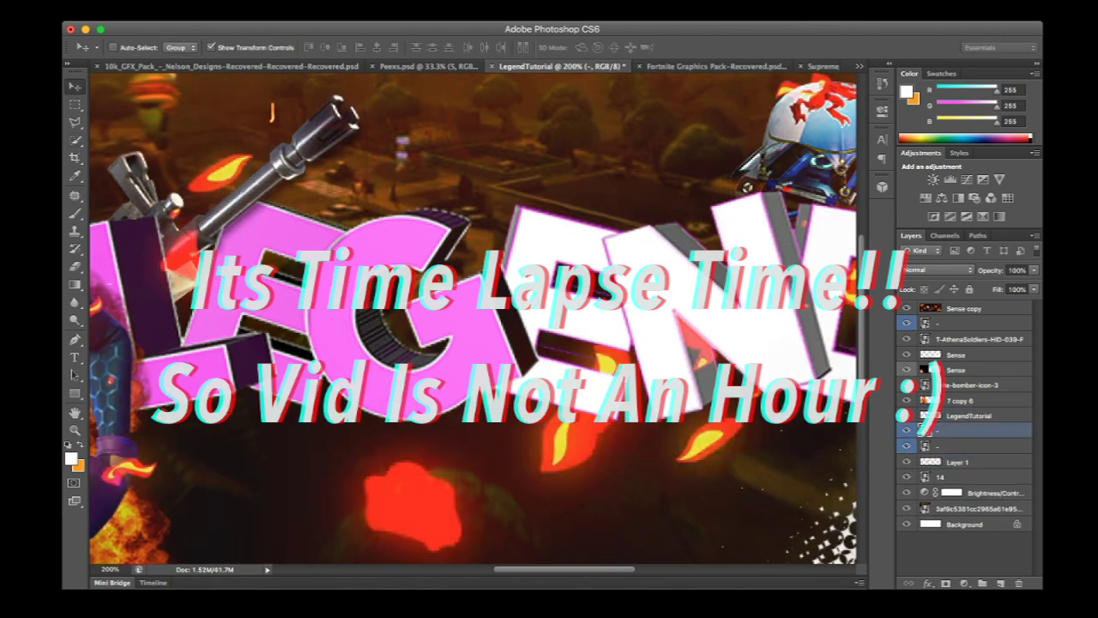
Step: Return to the Fortnite Graphics Pack file, hide the copied gun, preview another gun and collapse the Guns group
key(super+minus)
key(super+minus)
key(m)
click(718, 66)
click(907, 404)
click(907, 510)
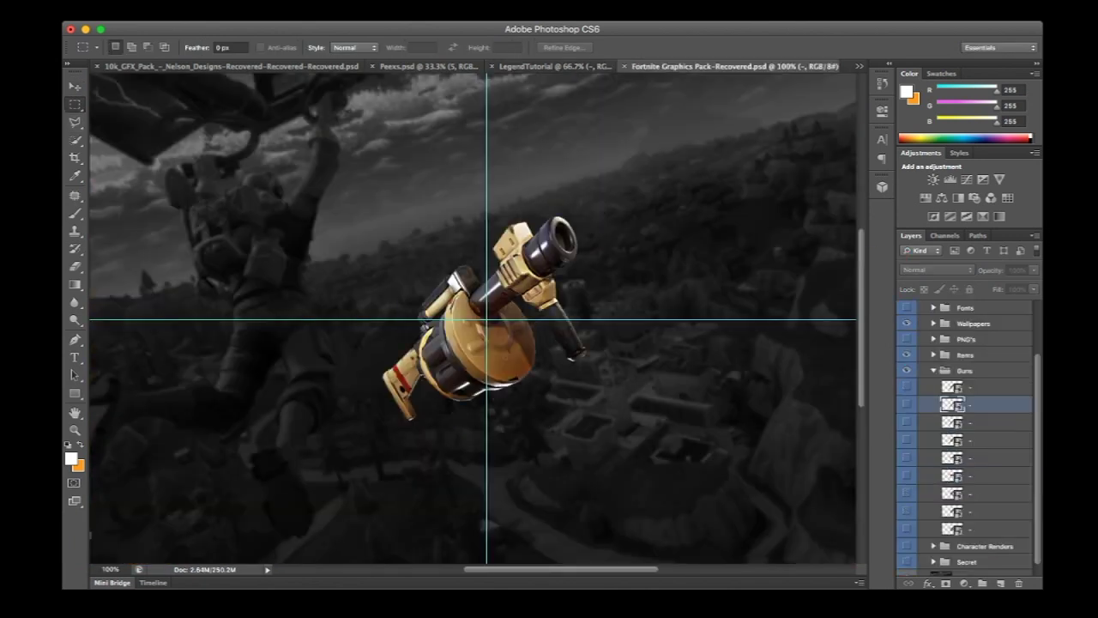
click(907, 510)
click(934, 370)
Step: Expand the Items group, show one of its items and copy it into the LegendTutorial banner
click(934, 423)
click(965, 422)
scroll(965, 438, down, 5)
click(907, 362)
click(969, 362)
key(v)
drag(514, 319, 532, 343)
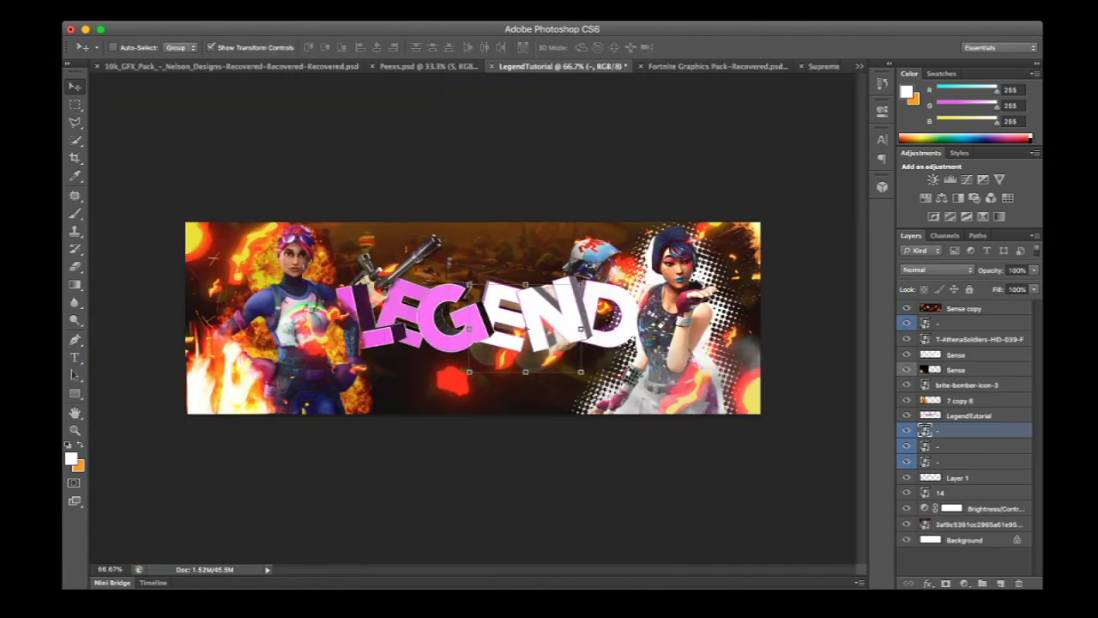
Step: Scale down the copied item, mirror it horizontally and place it beneath the letters L and E
key(super+t)
mouse_move(468, 275)
mouse_down()
mouse_move(527, 352)
mouse_move(386, 354)
mouse_up()
drag(348, 353, 517, 353)
drag(473, 353, 377, 352)
key(Return)
key(l)
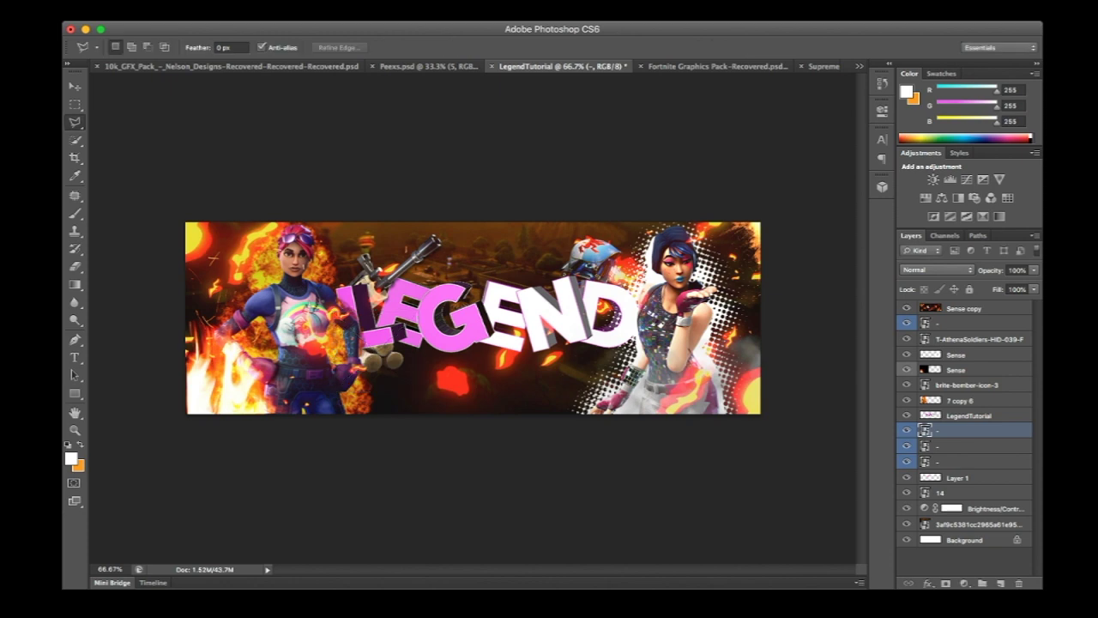
Step: Copy another item from the Fortnite Graphics Pack file into the banner
click(718, 66)
click(969, 491)
key(v)
drag(497, 319, 592, 343)
Step: Scale the newly copied item to 48.70% and place it behind the lower edge of the letter D
key(super+t)
drag(592, 343, 559, 308)
drag(515, 265, 611, 357)
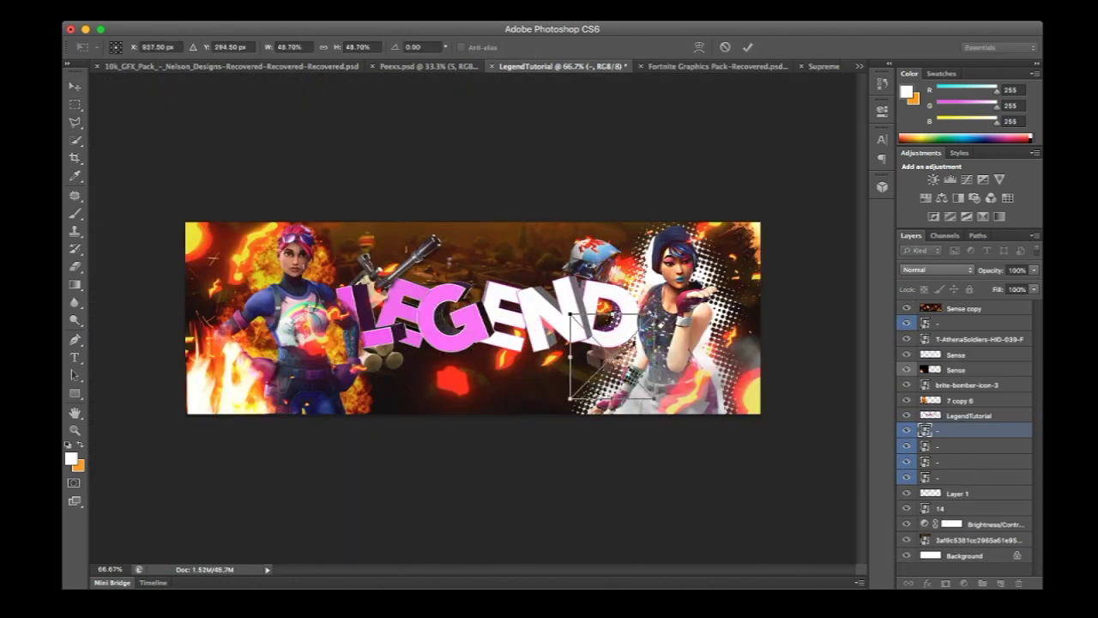
key(Return)
key(w)
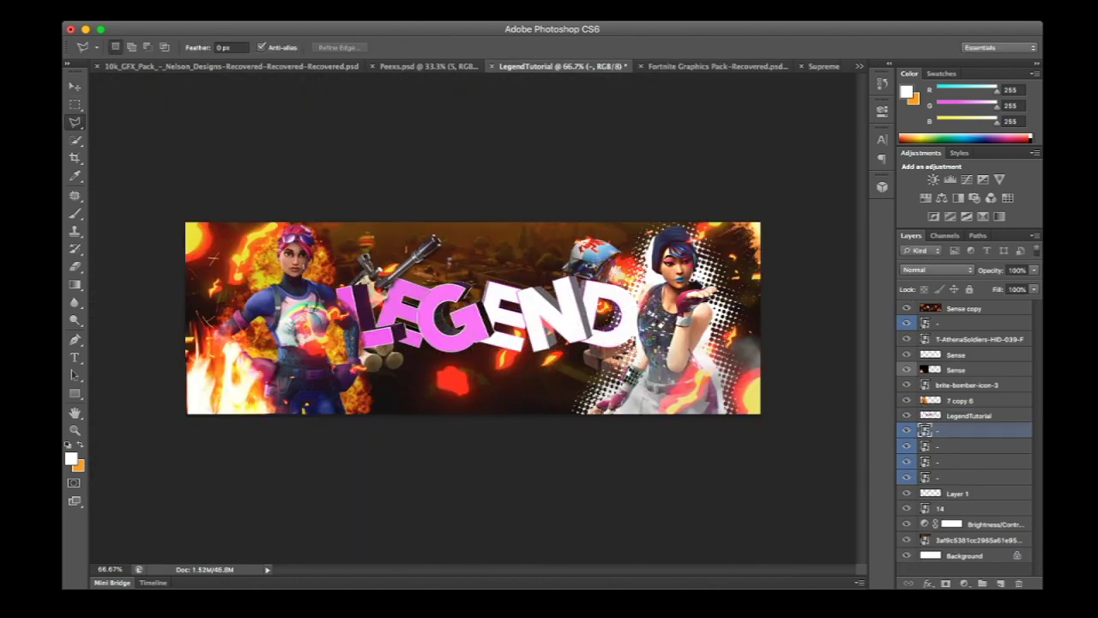
Step: Outline the straight side of the letter D on the LegendTutorial layer with the Polygonal Lasso and separate it onto its own layer
key(super+plus)
click(969, 415)
key(l)
mouse_move(647, 268)
mouse_down()
mouse_move(700, 330)
mouse_move(635, 275)
mouse_move(695, 331)
mouse_up()
key(super+d)
key(w)
key(l)
key(super+plus)
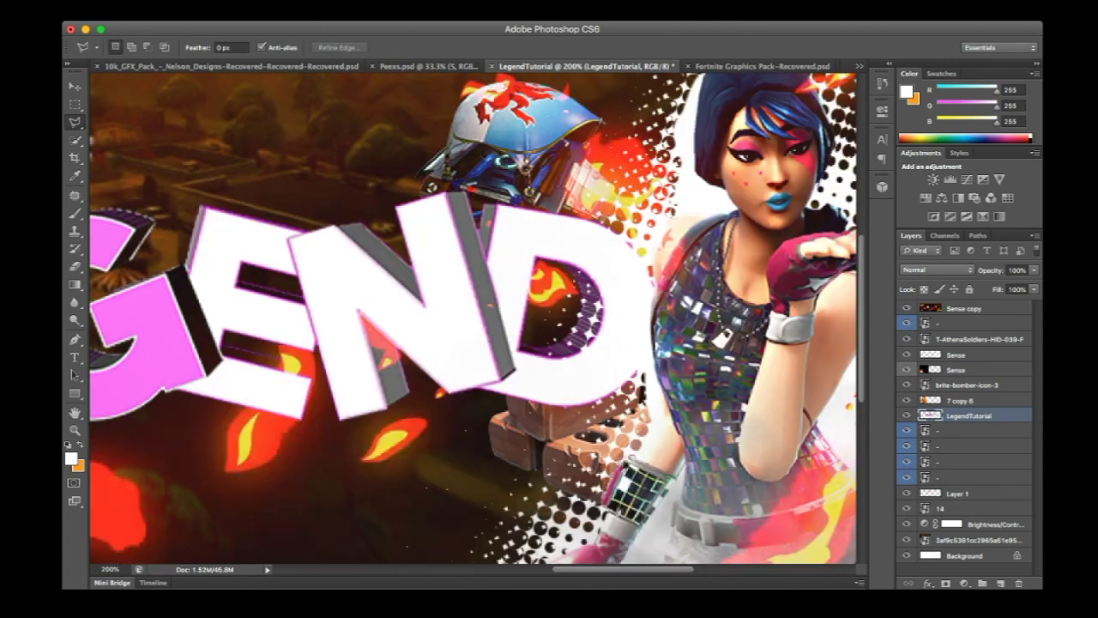
click(485, 204)
click(603, 224)
click(572, 419)
click(482, 388)
click(502, 381)
click(516, 370)
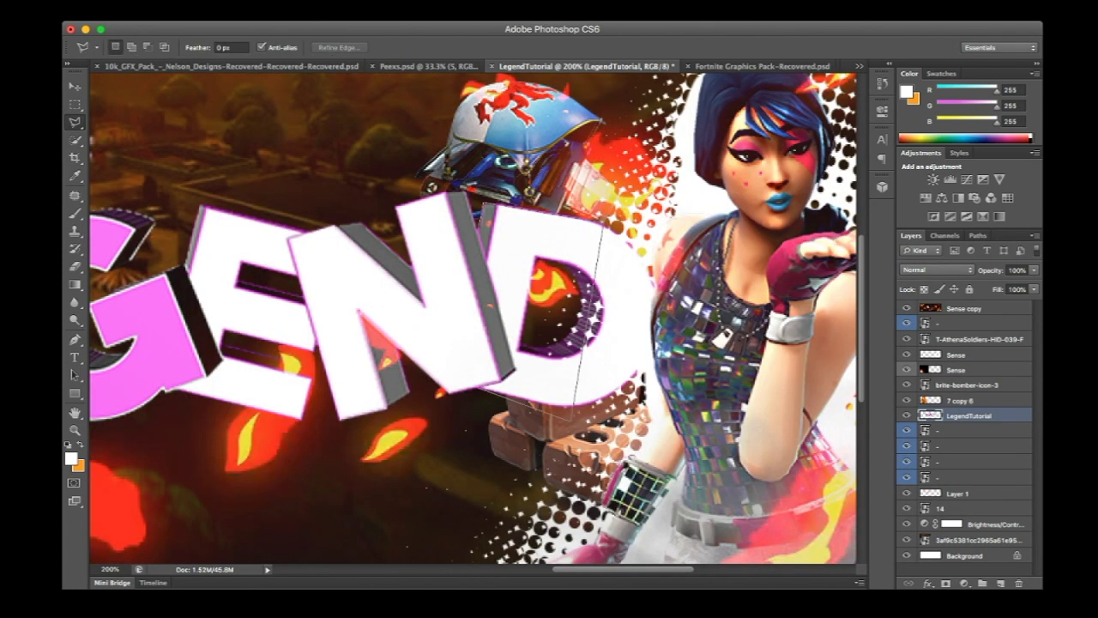
click(479, 237)
click(485, 204)
key(super+j)
key(v)
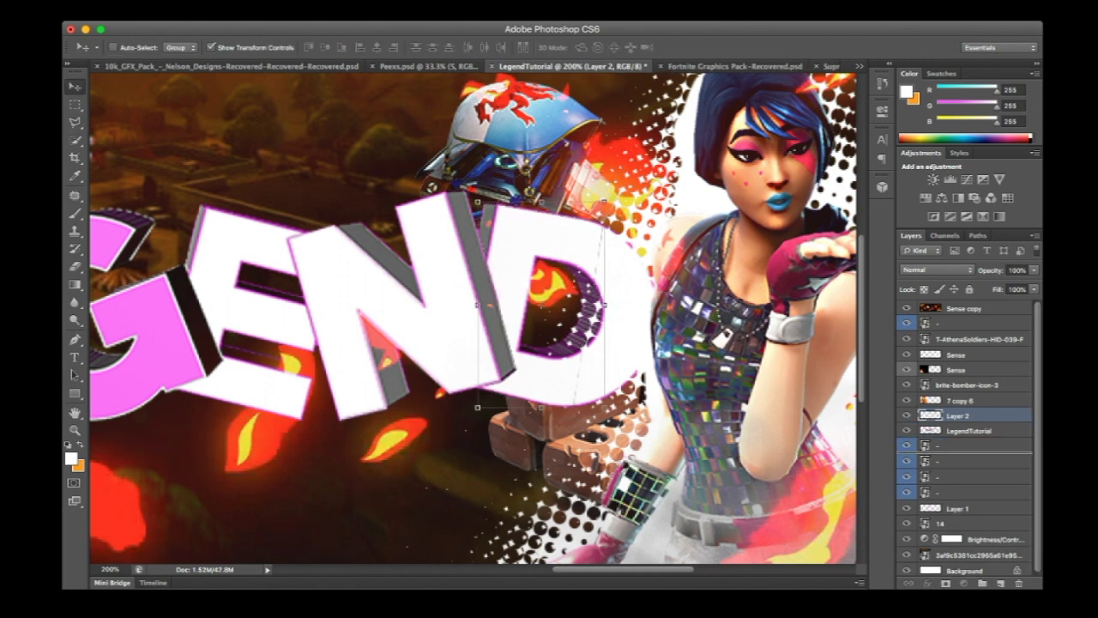
Step: Try placing the separated D piece behind the glider, and merge it back into the LegendTutorial layer
key(super+[)
key(super+[)
drag(959, 462, 959, 423)
drag(958, 430, 958, 438)
key(super+minus)
key(super+minus)
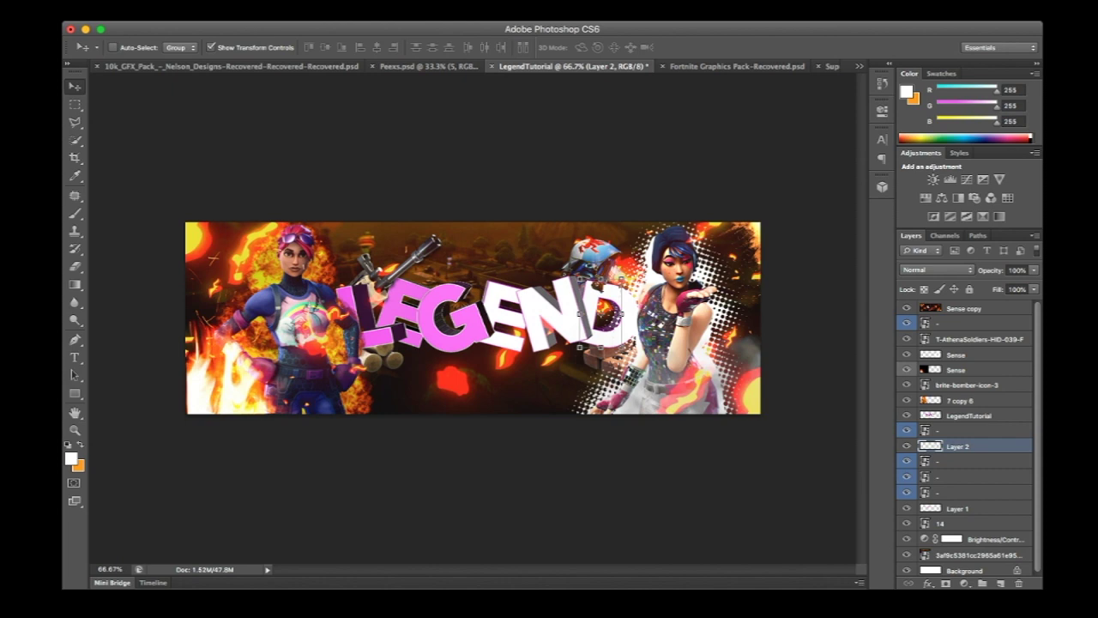
key(super+])
key(super+])
key(super+e)
key(l)
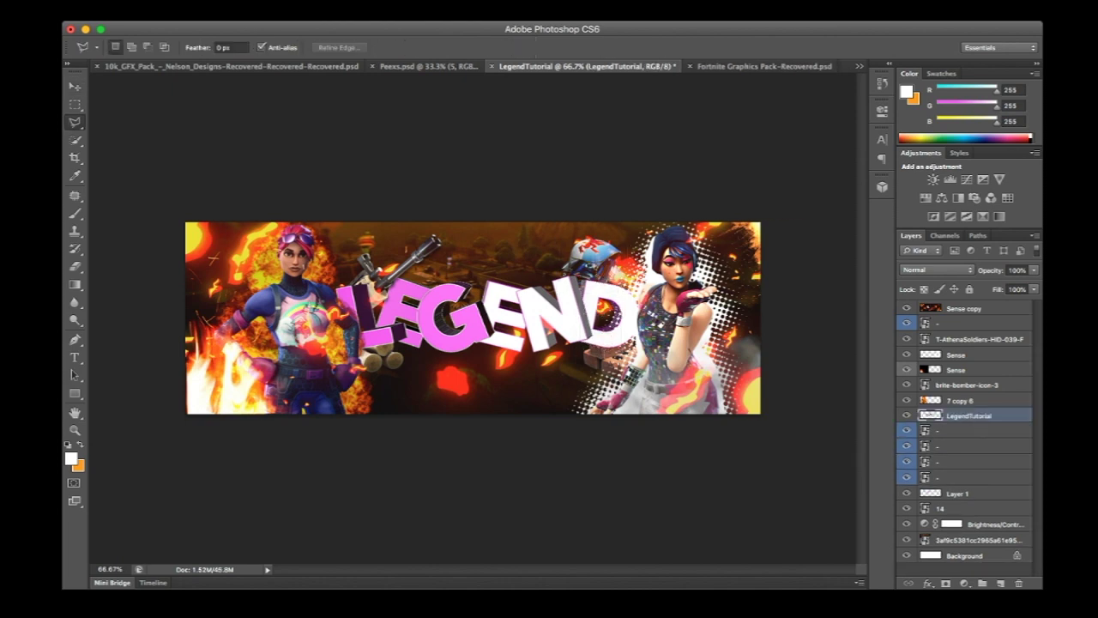
Step: Outline the right stem of the letter N with the Polygonal Lasso, separate it onto its own layer and place it behind the glider
key(super+plus)
key(super+plus)
key(super+plus)
scroll(473, 319, right, 10)
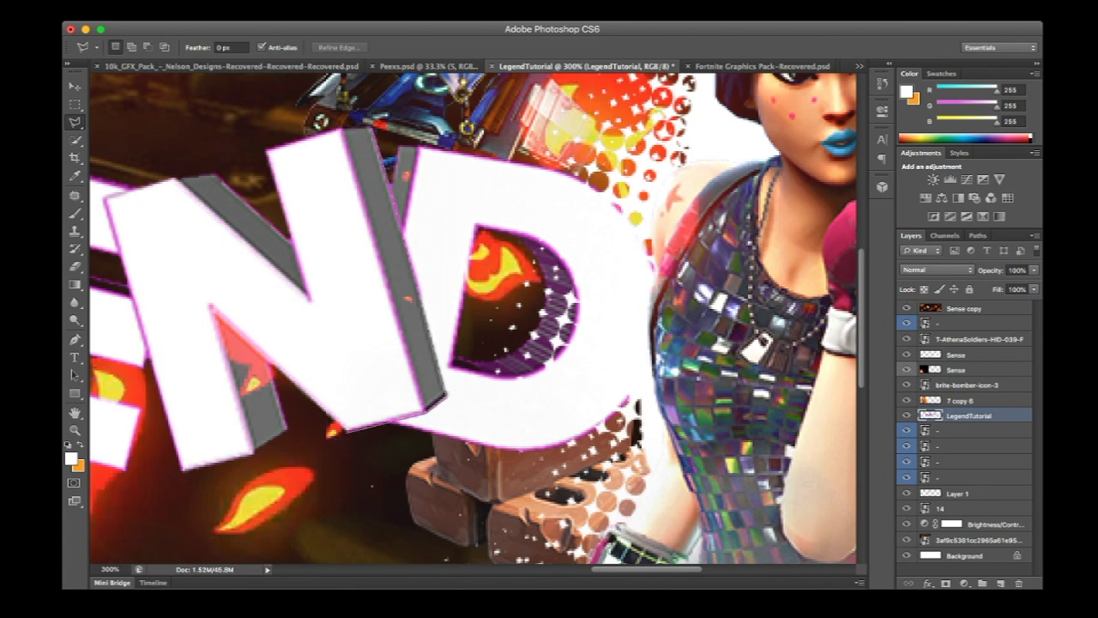
click(345, 430)
click(268, 151)
click(345, 130)
click(373, 128)
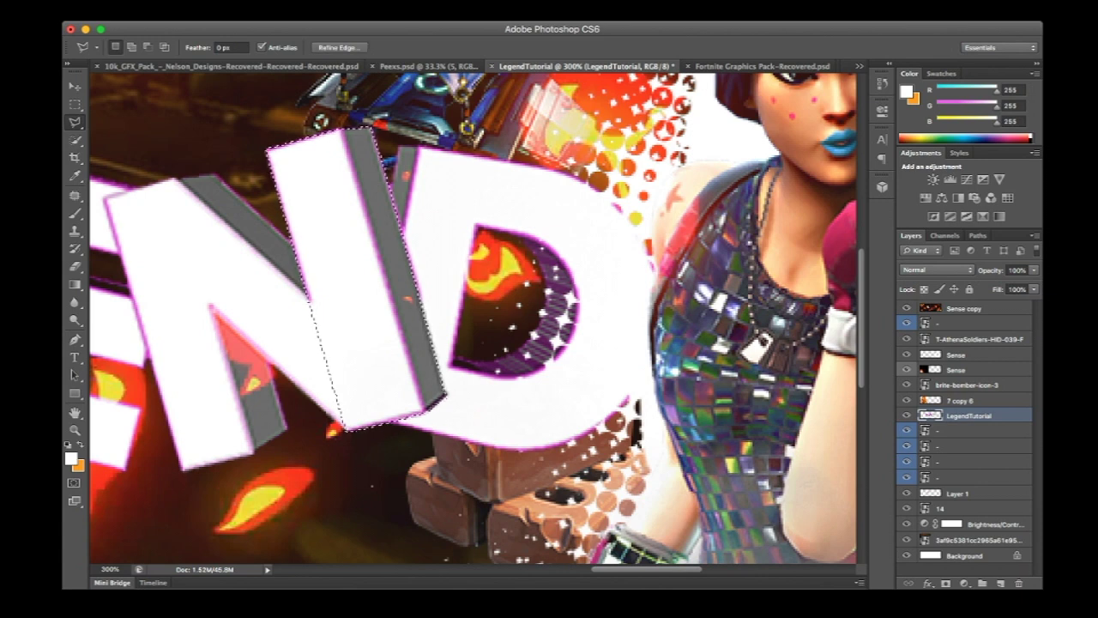
key(ctrl+j)
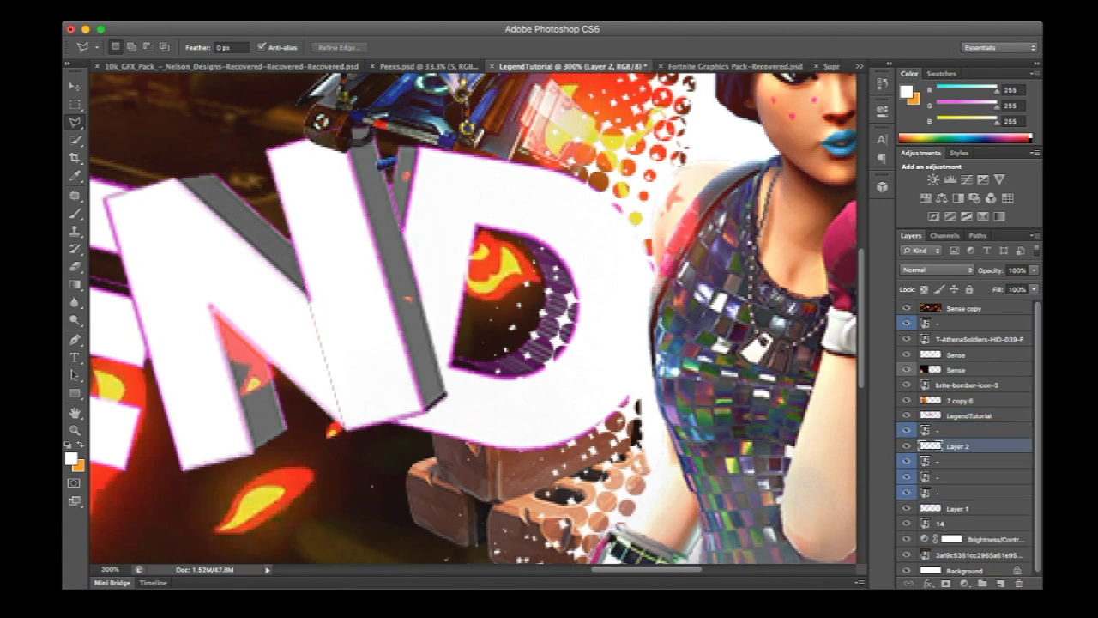
Step: Add an Outer Glow layer style to the LegendTutorial layer
key(ctrl+minus)
key(ctrl+minus)
key(ctrl+minus)
click(970, 416)
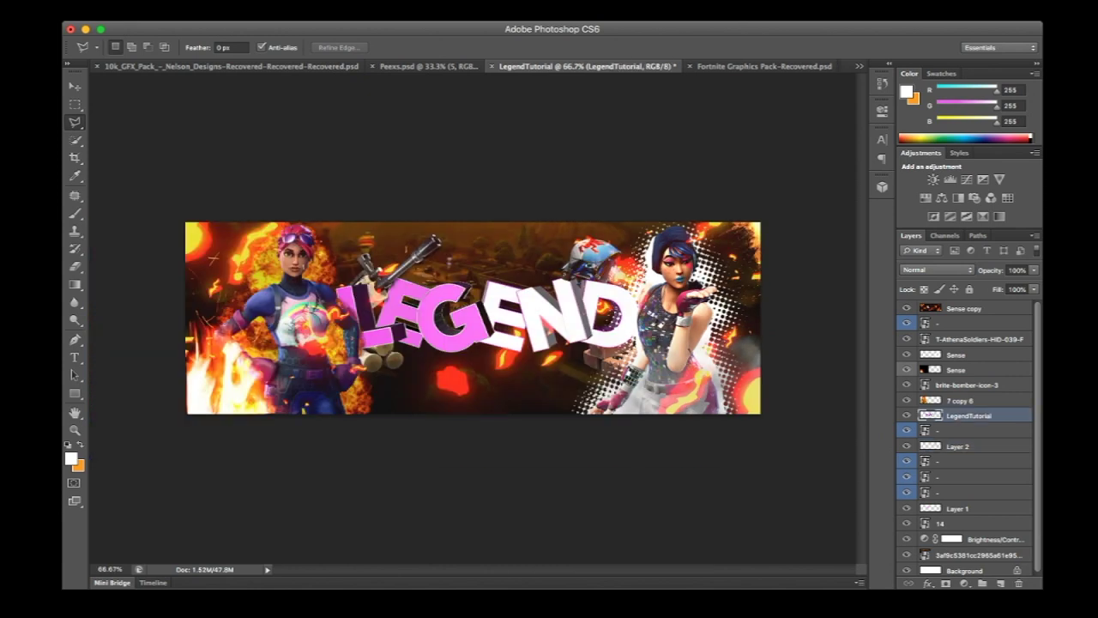
key(space)
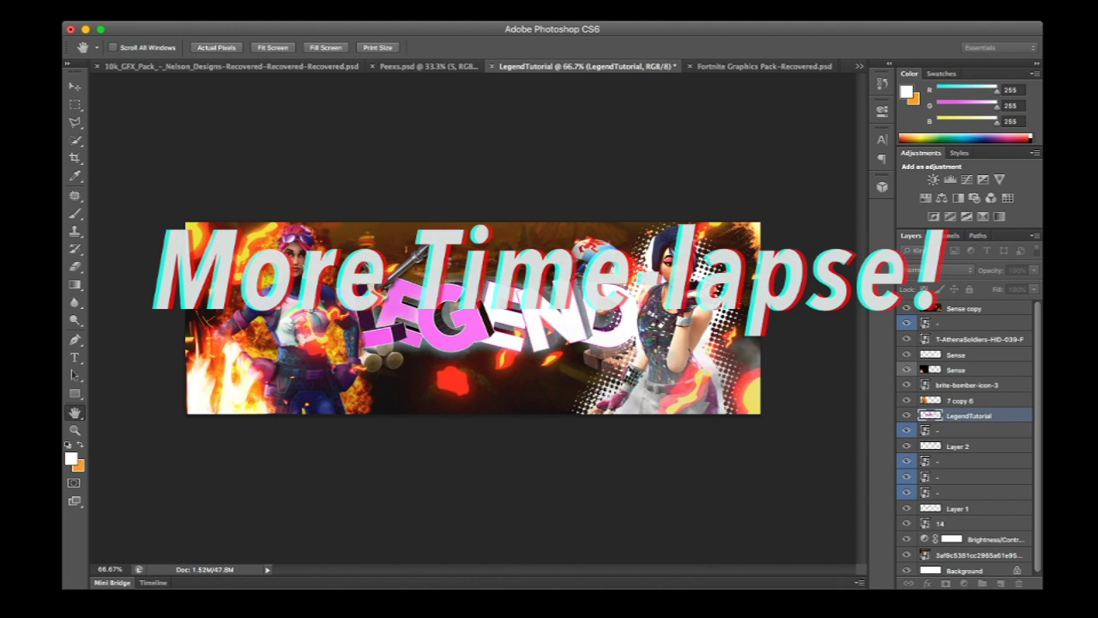
key(Return)
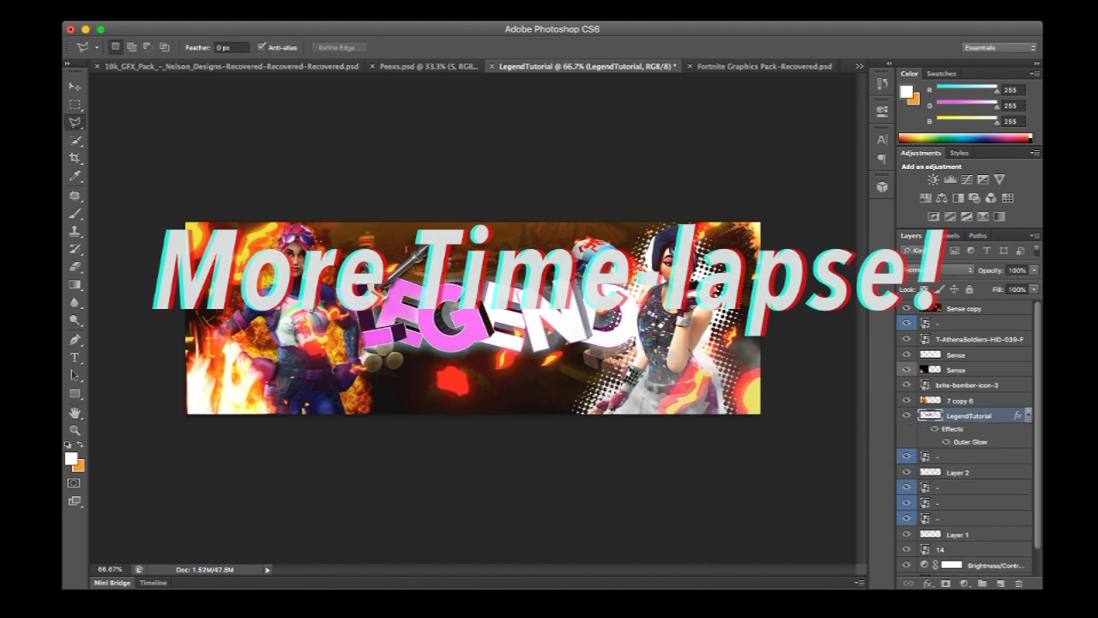
Step: Select the separated N stem's layer and examine the glow around the LEGEND letters up close
click(958, 473)
key(v)
key(m)
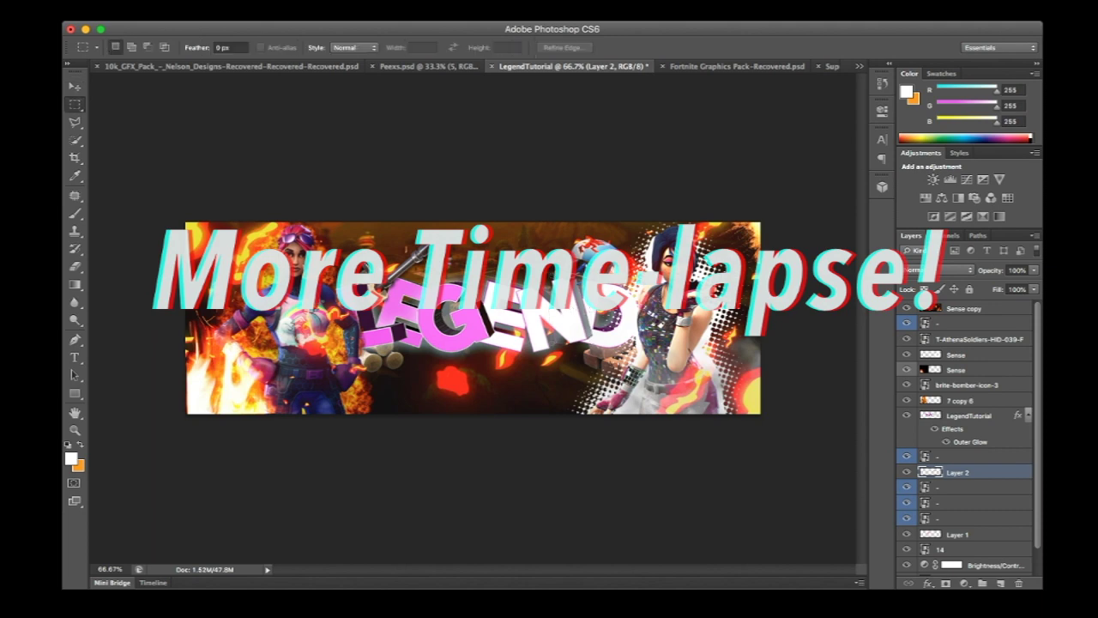
key(v)
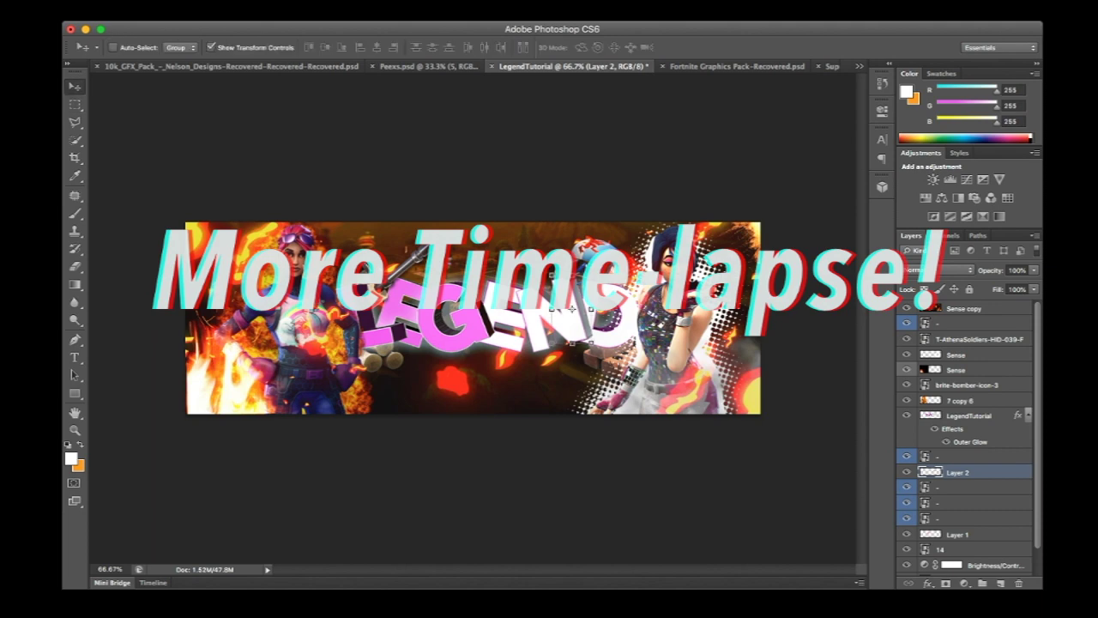
key(m)
key(super+equal)
key(super+equal)
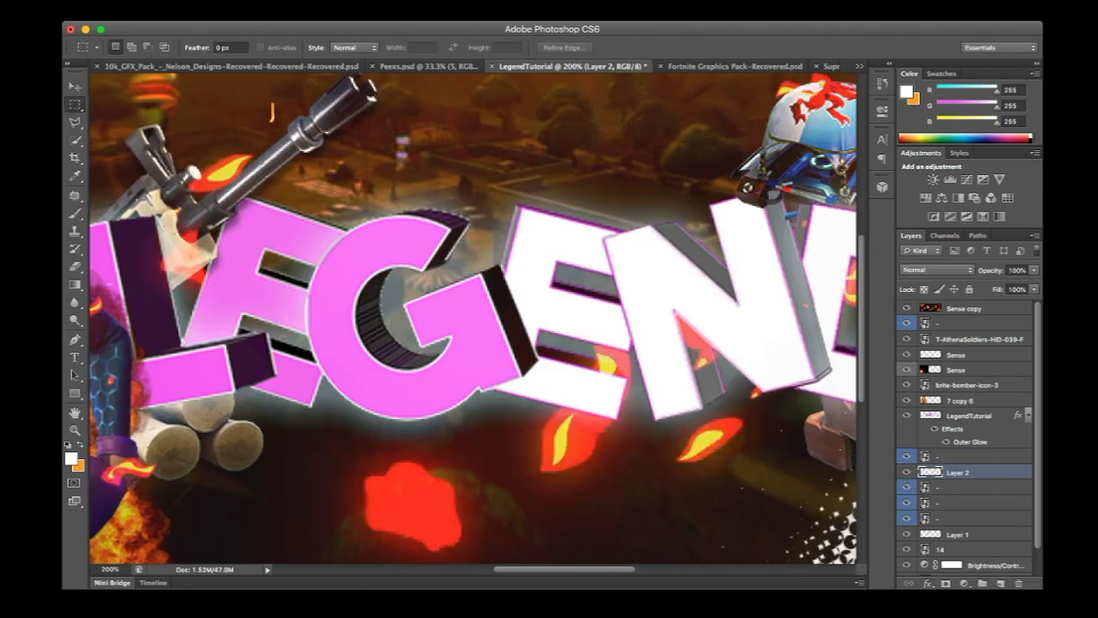
key(e)
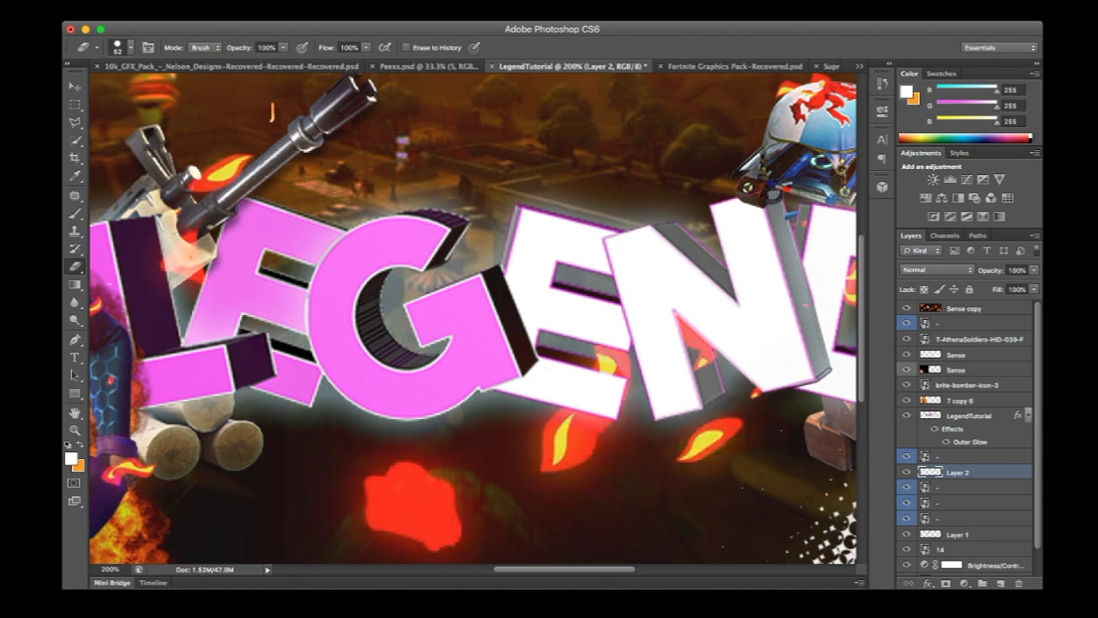
key(super+minus)
key(super+minus)
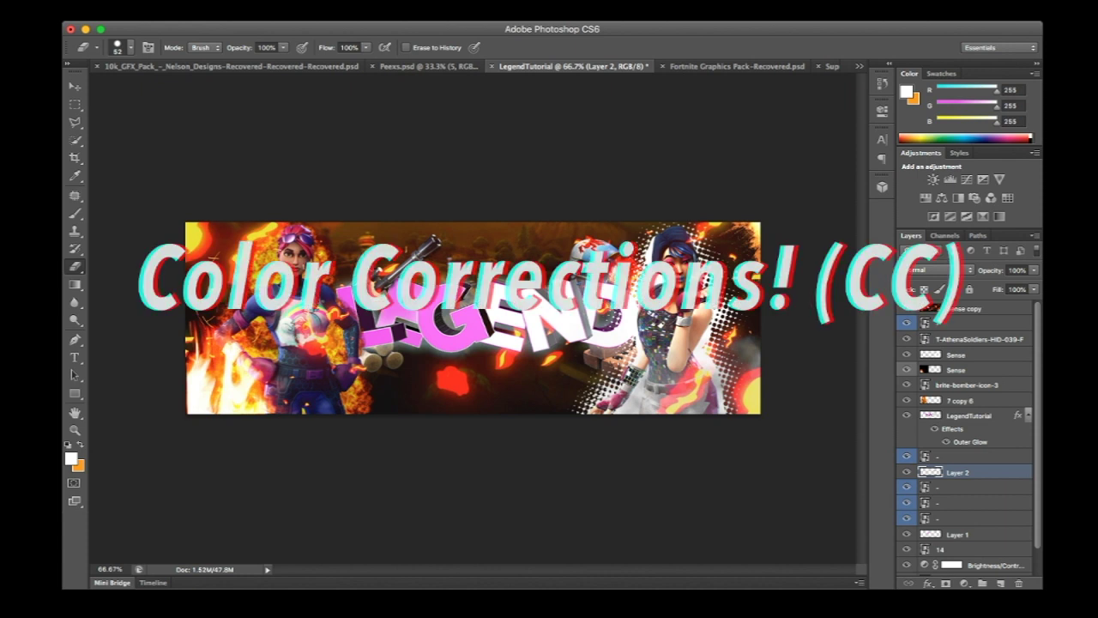
Step: Switch to the 10k_GFX_Pack file, preview the Color Combations group, then show and expand the CCs group
click(225, 66)
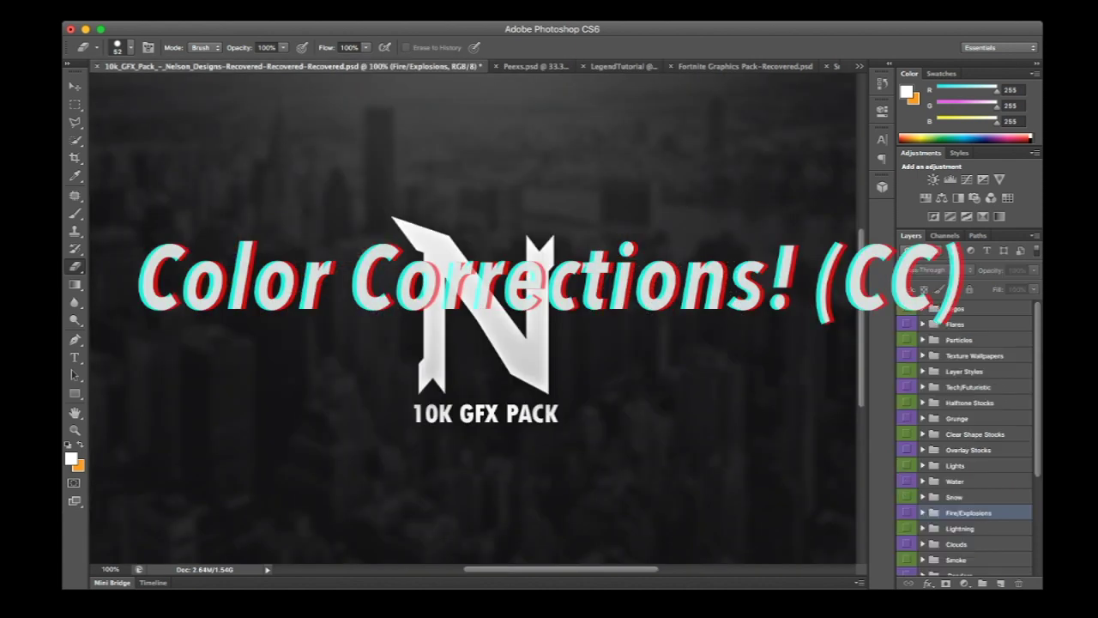
scroll(967, 438, down, 5)
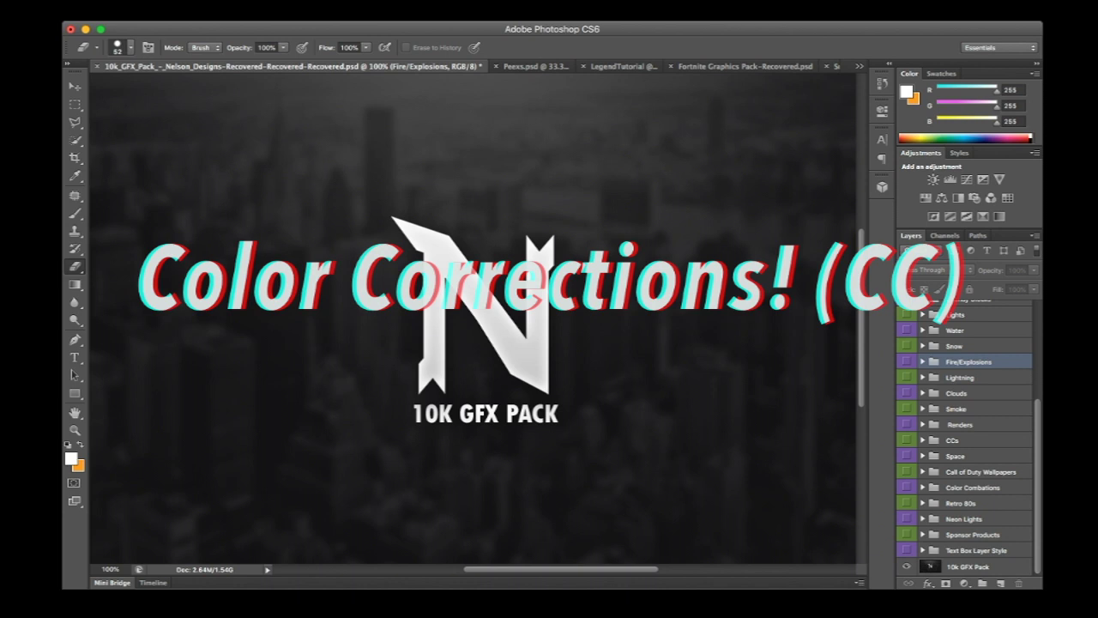
click(907, 488)
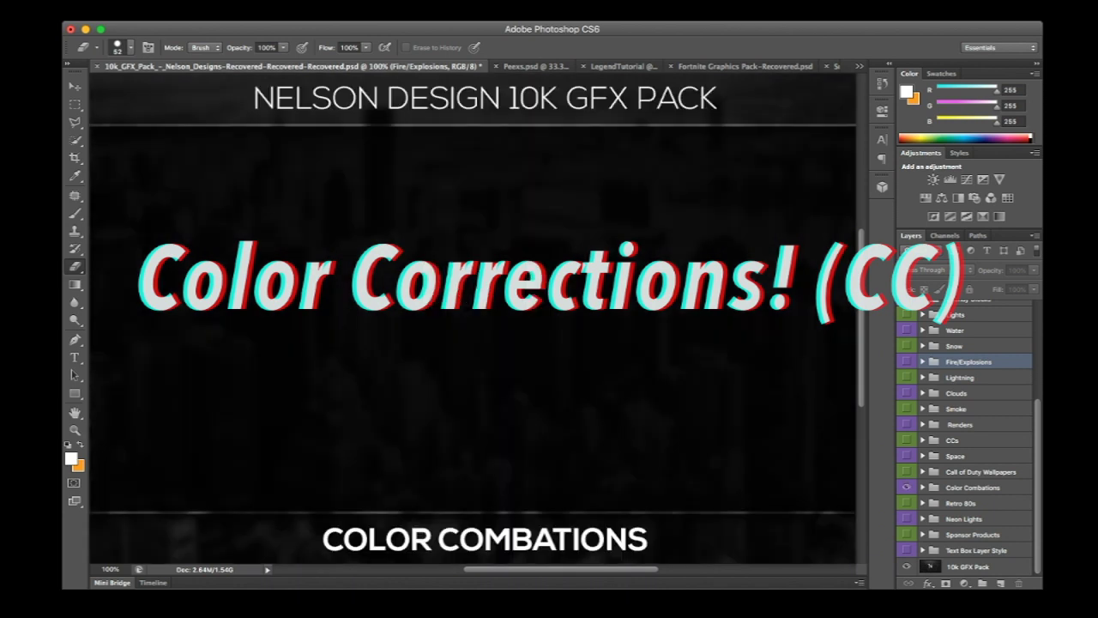
click(924, 487)
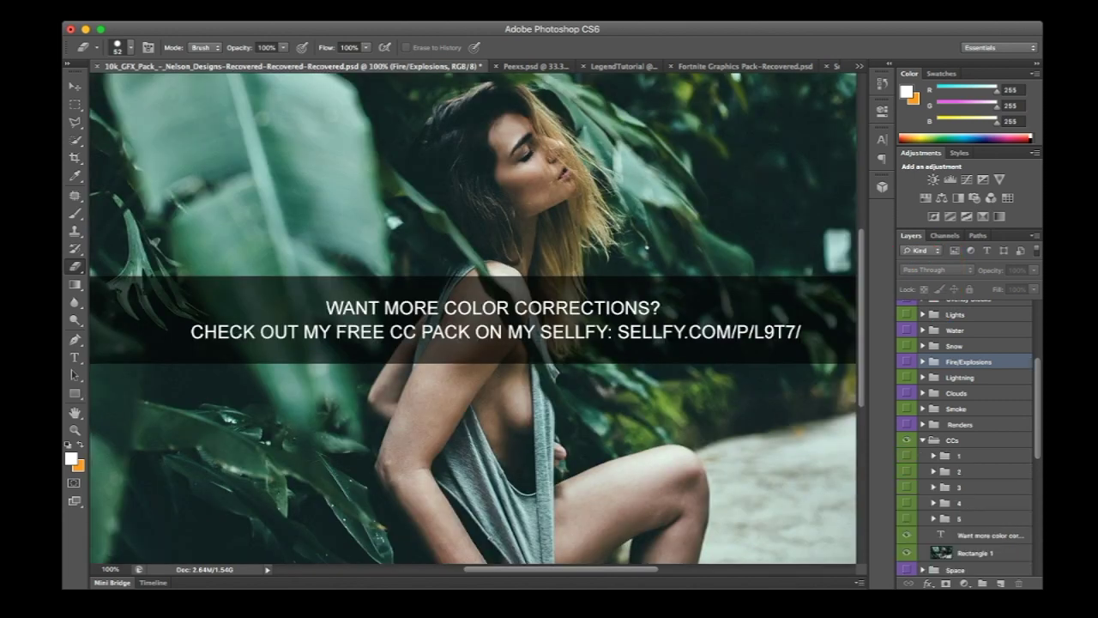
scroll(969, 437, down, 1)
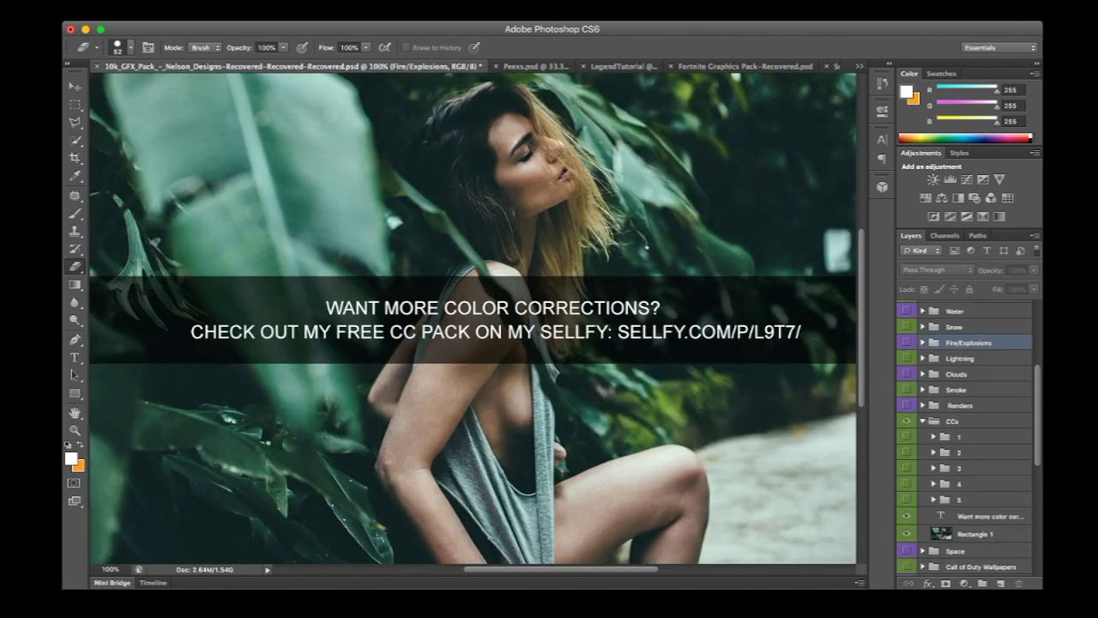
Step: Preview color corrections 1 to 5 in the CCs group one by one, leaving number 5 shown
click(907, 499)
click(907, 499)
click(907, 499)
click(907, 499)
click(907, 499)
click(907, 437)
click(907, 436)
click(907, 453)
click(907, 452)
click(907, 468)
click(907, 468)
click(907, 483)
click(907, 484)
click(907, 499)
Step: Copy color correction group 5 into the LegendTutorial banner and move it to the top of the layer stack
click(934, 500)
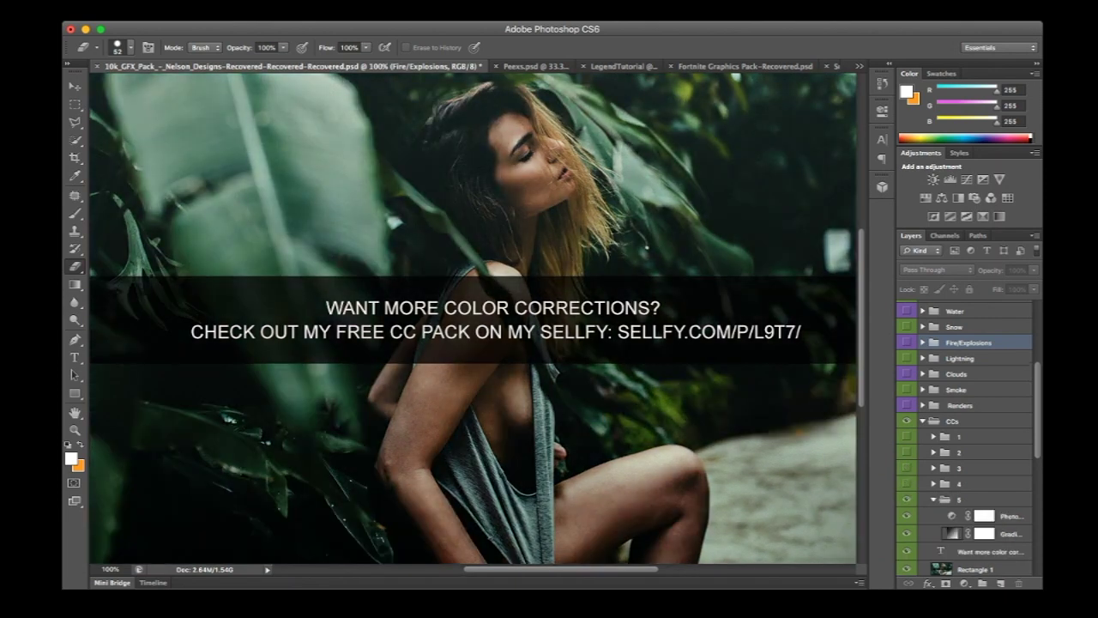
click(934, 500)
click(960, 499)
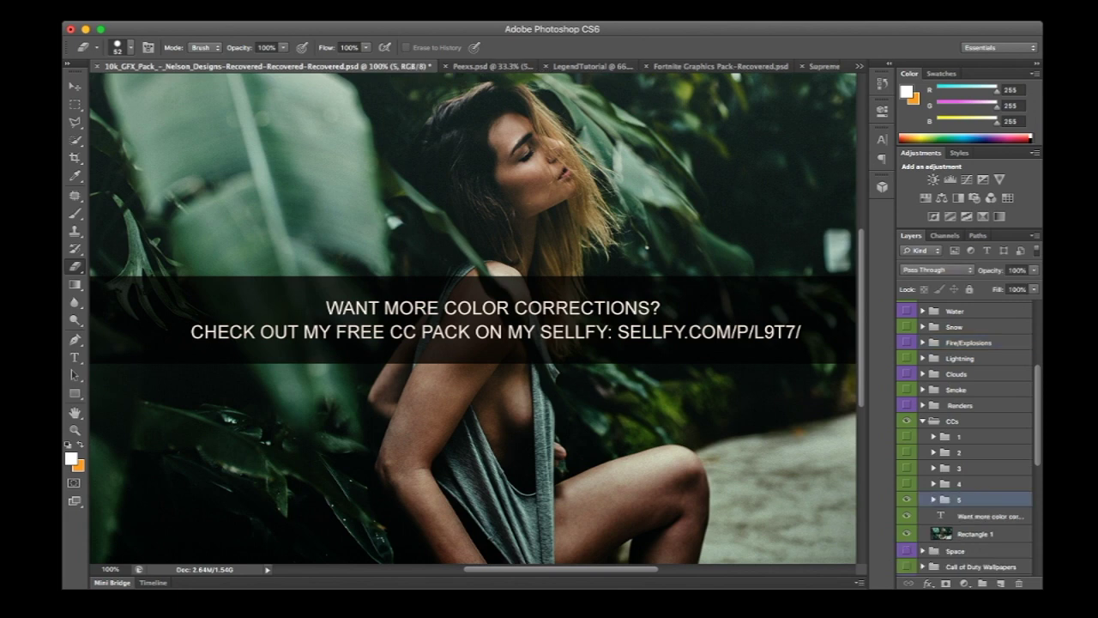
key(v)
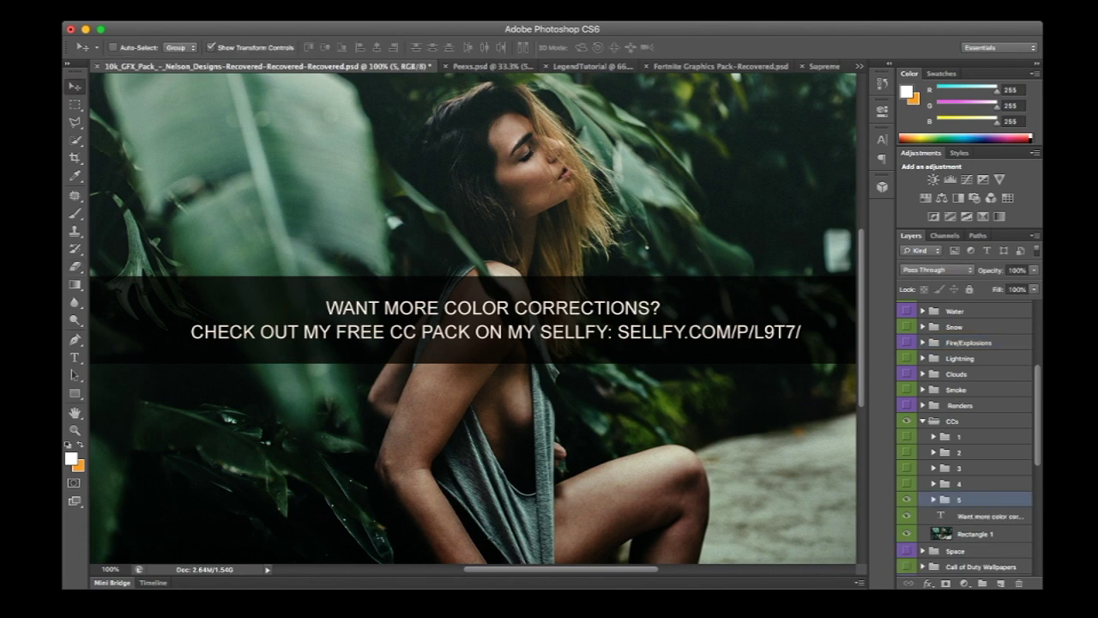
click(592, 66)
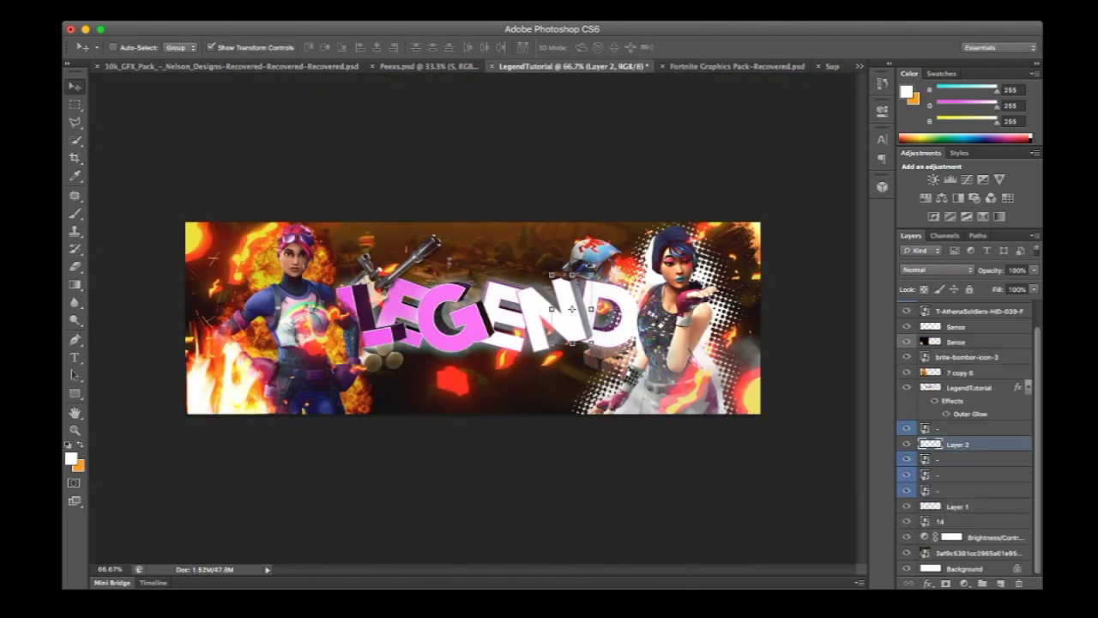
drag(592, 66, 472, 319)
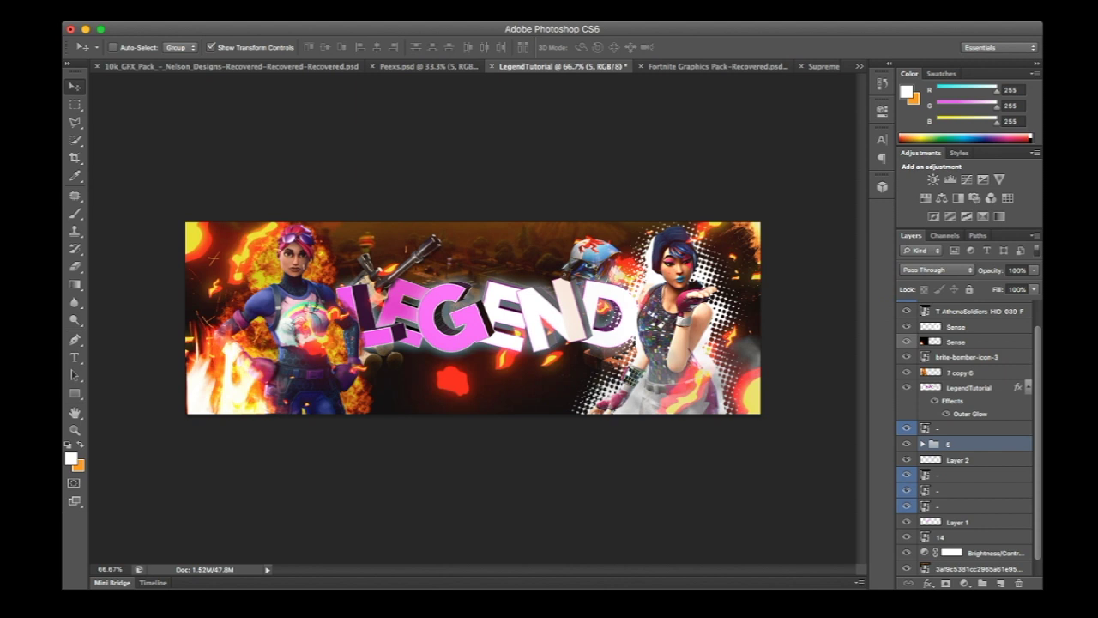
drag(949, 445, 949, 307)
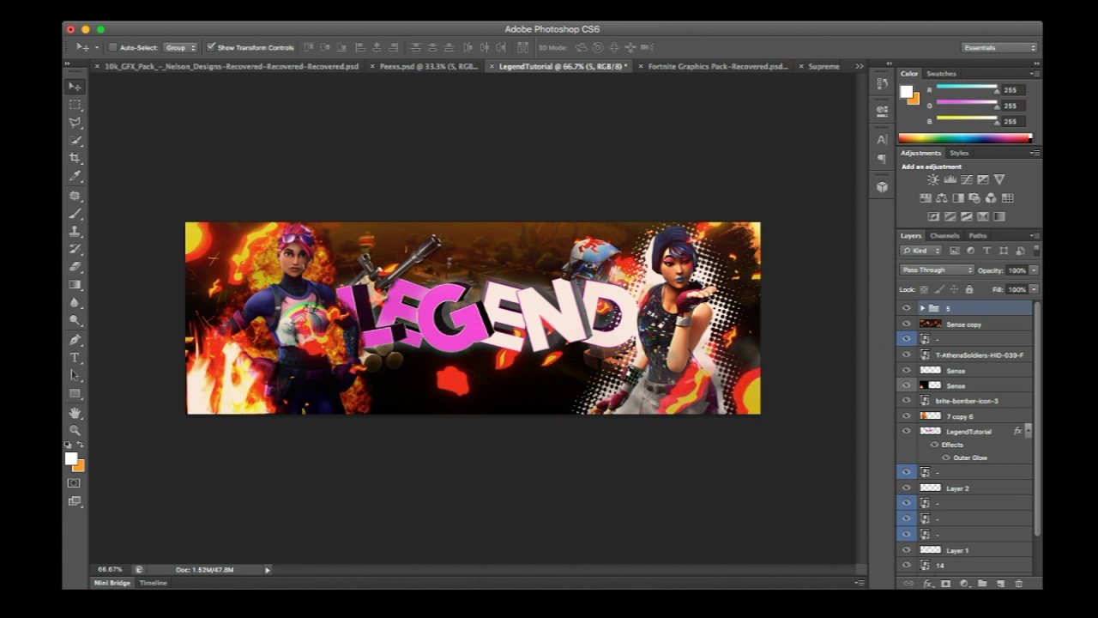
click(429, 66)
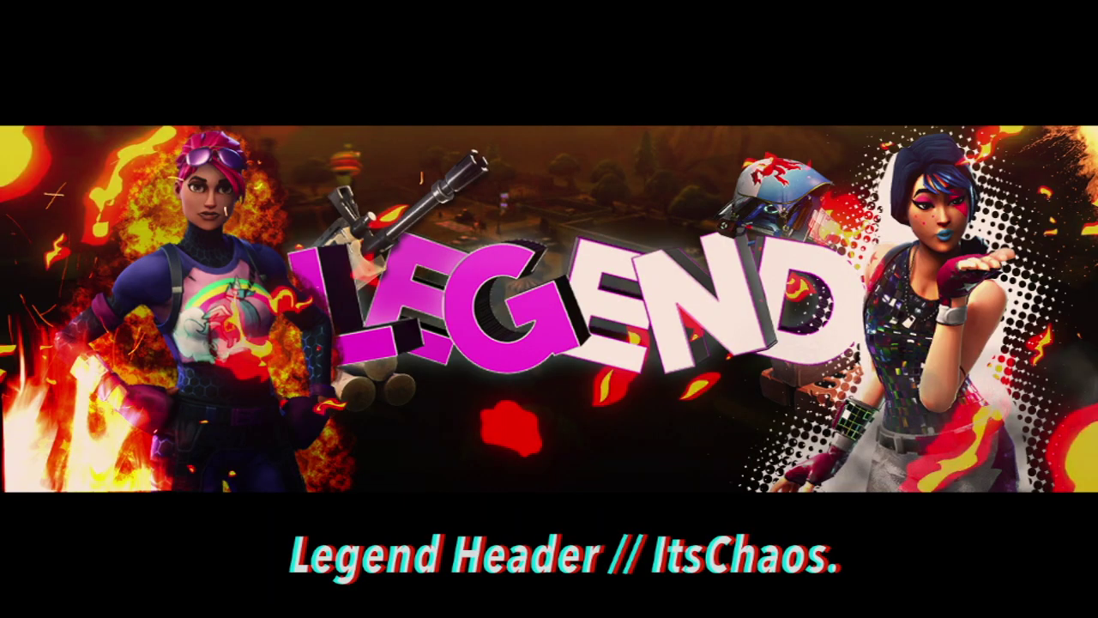